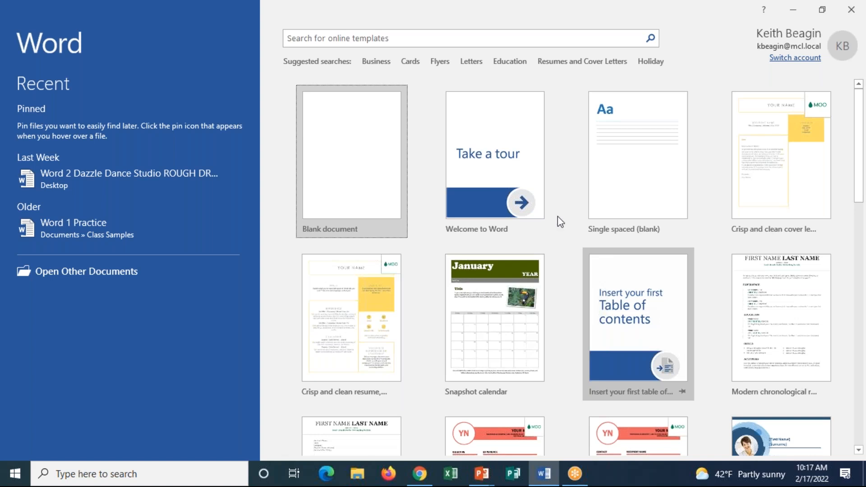
click(548, 6)
click(548, 33)
mouse_move(395, 55)
mouse_down()
mouse_move(299, 54)
mouse_move(501, 67)
mouse_move(667, 49)
mouse_move(331, 46)
mouse_up()
click(543, 5)
click(595, 93)
click(555, 5)
click(552, 24)
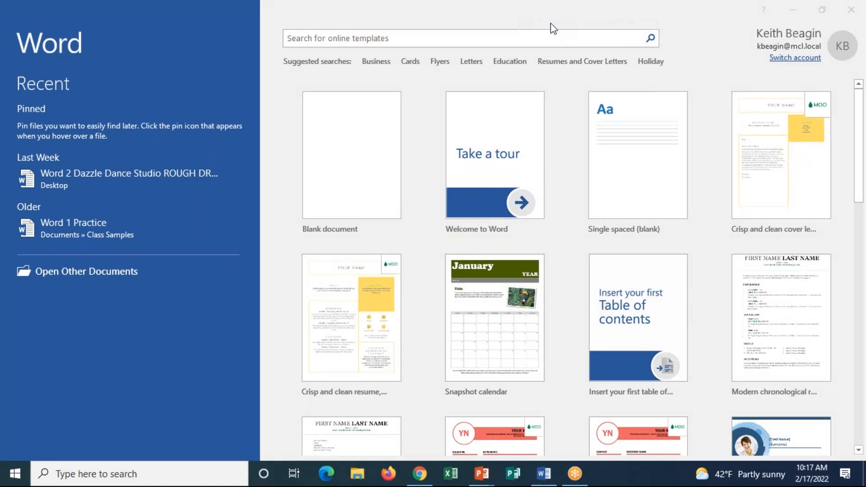
Browse the online templates suggested for Flyers.
click(440, 61)
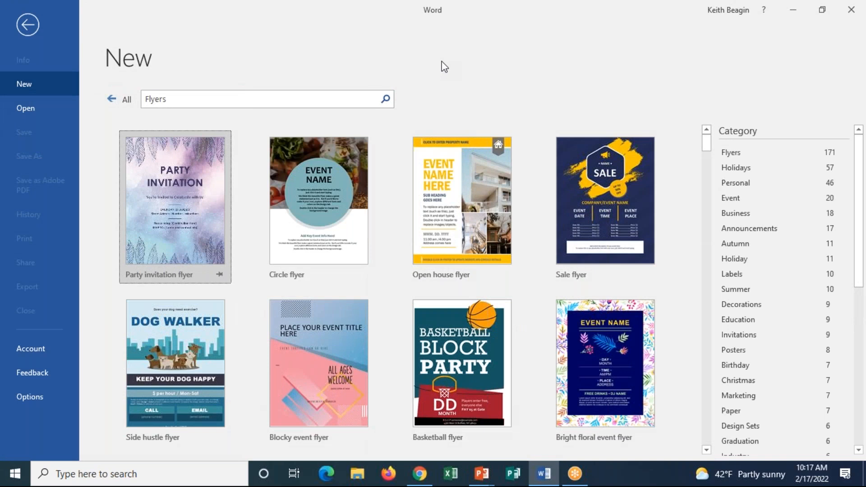
click(555, 6)
click(552, 41)
mouse_move(860, 103)
mouse_down()
mouse_move(715, 96)
mouse_move(661, 288)
mouse_move(687, 457)
mouse_move(864, 454)
mouse_move(858, 97)
mouse_move(726, 84)
mouse_up()
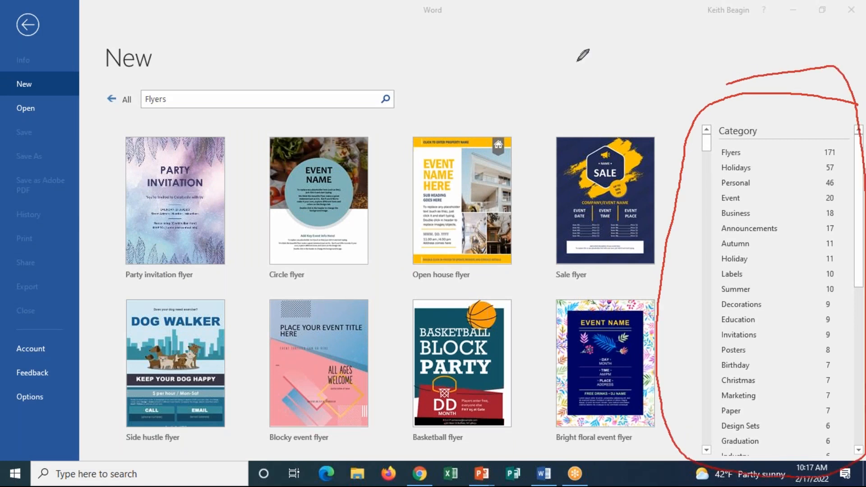
click(558, 91)
click(558, 26)
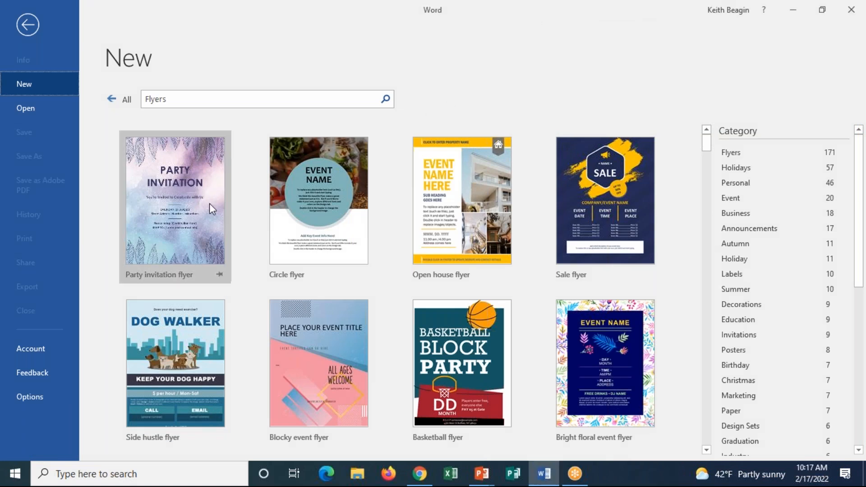
Preview the Party invitation flyer template, close the preview without creating it and return to the start screen.
click(183, 200)
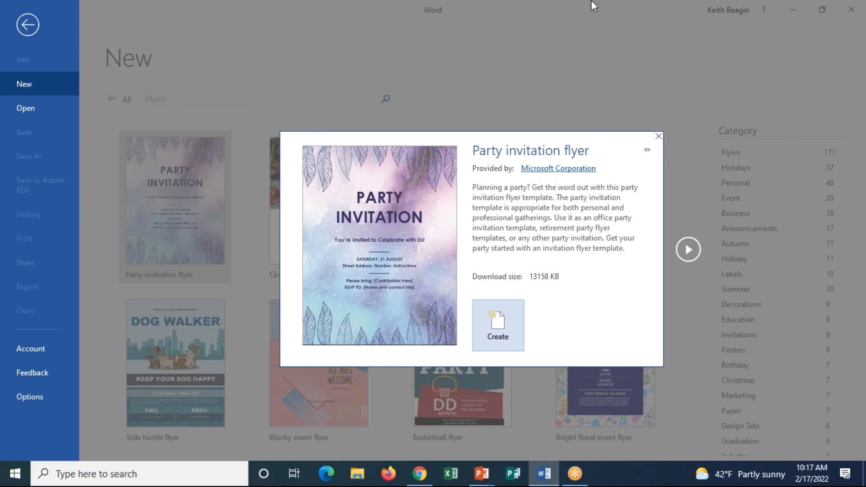
click(658, 136)
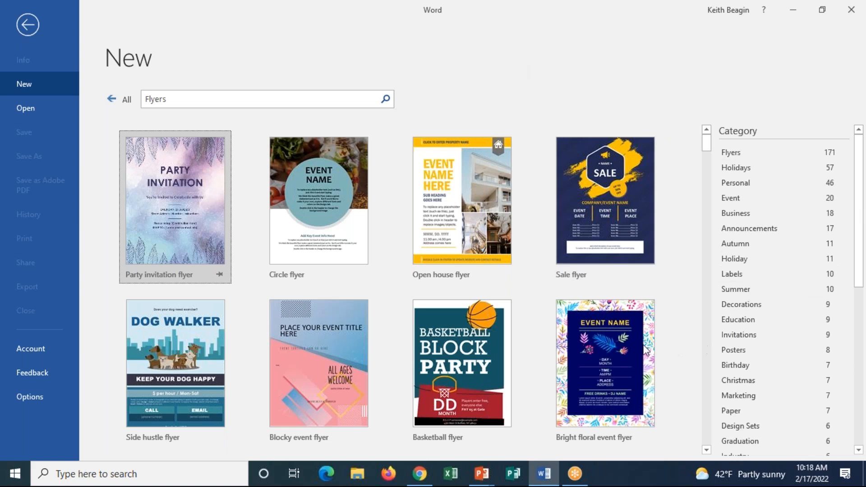
click(28, 25)
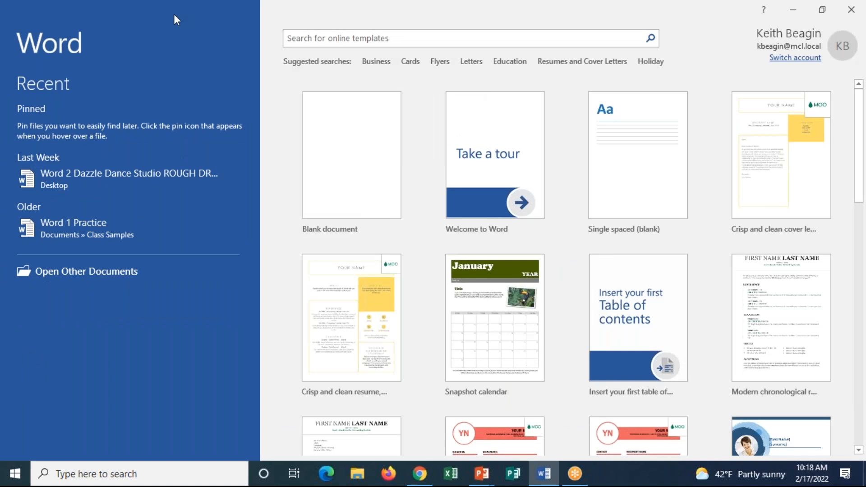
Create a new blank document and put the insertion point on its page.
click(369, 151)
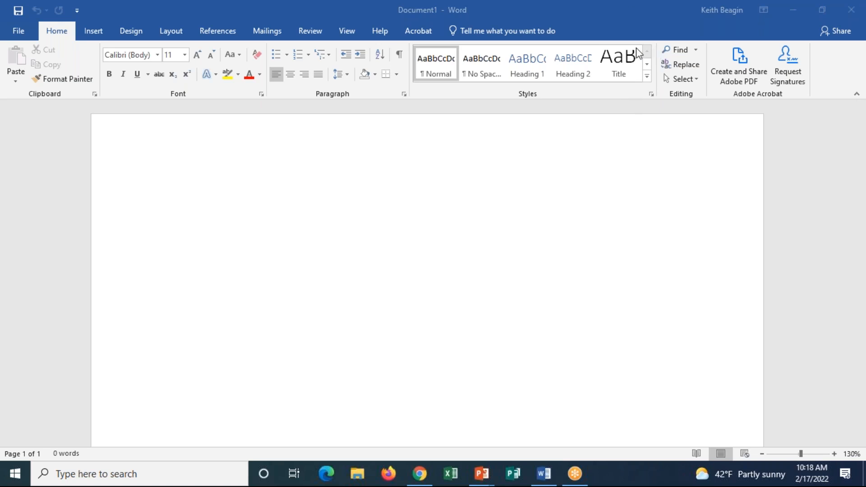
click(212, 164)
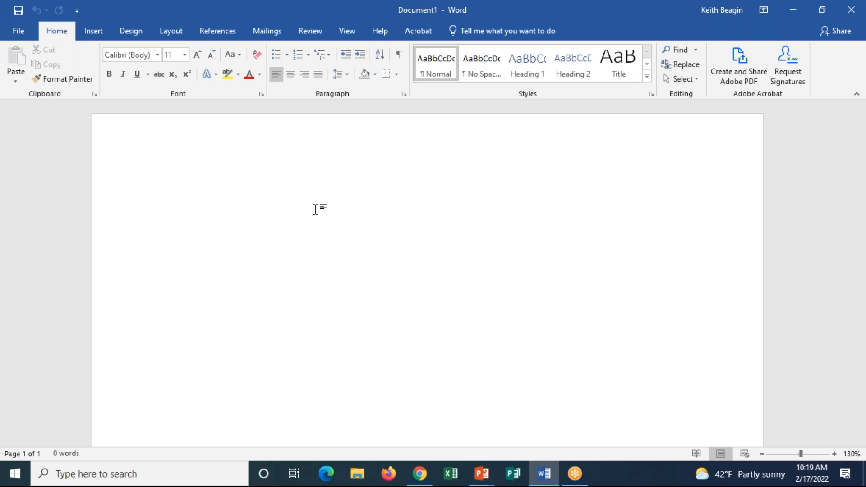
click(548, 4)
click(544, 39)
mouse_move(69, 438)
mouse_down()
mouse_move(5, 440)
mouse_move(44, 472)
mouse_move(857, 449)
mouse_move(599, 433)
mouse_move(56, 437)
mouse_up()
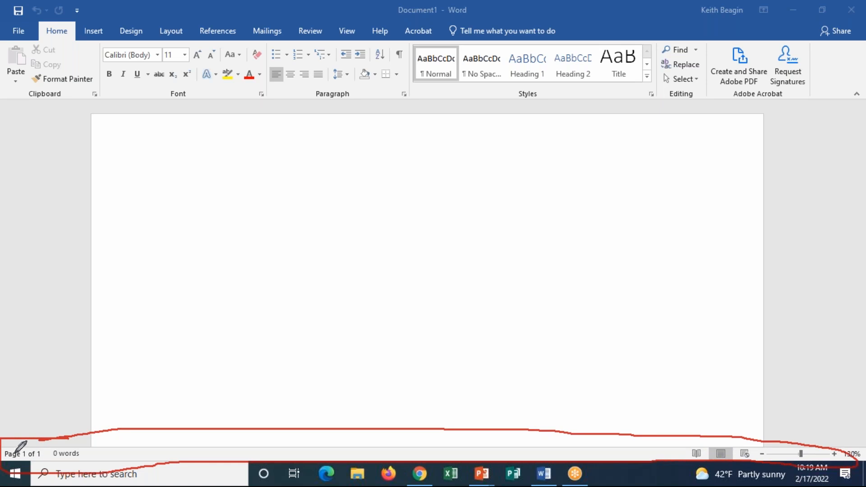
mouse_move(16, 431)
mouse_down()
mouse_move(21, 444)
mouse_move(30, 427)
mouse_up()
drag(26, 397, 23, 448)
mouse_move(63, 426)
mouse_down()
mouse_move(70, 436)
mouse_move(79, 416)
mouse_move(70, 434)
mouse_up()
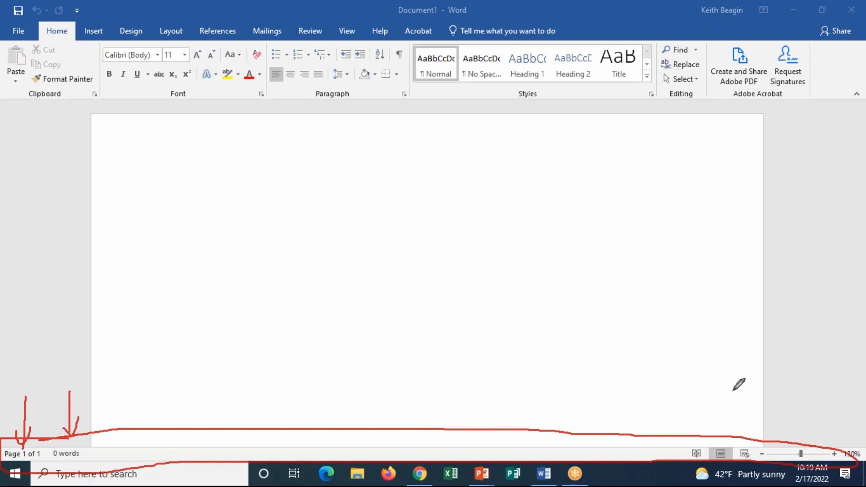
mouse_move(756, 437)
mouse_down()
mouse_move(661, 440)
mouse_move(705, 461)
mouse_move(753, 440)
mouse_up()
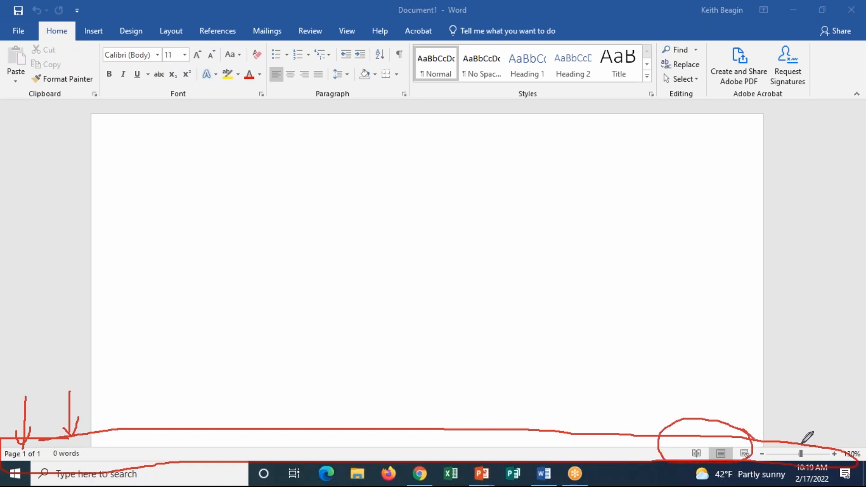
drag(790, 439, 819, 452)
drag(805, 386, 822, 454)
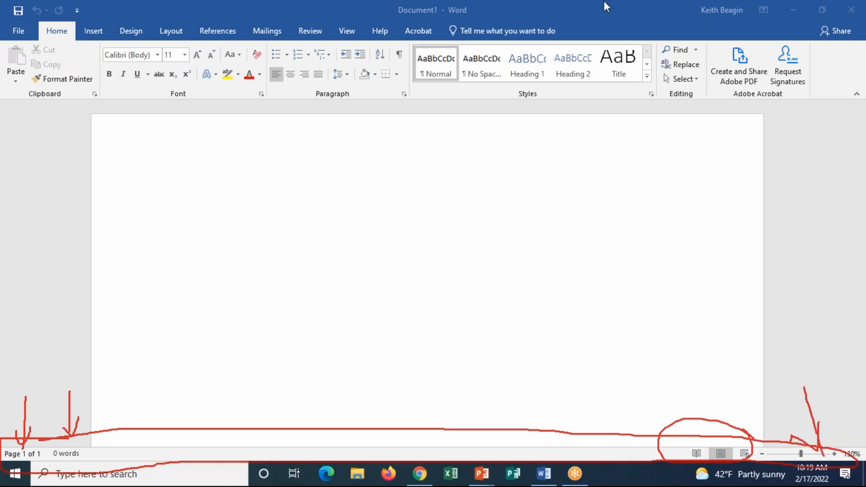
click(564, 95)
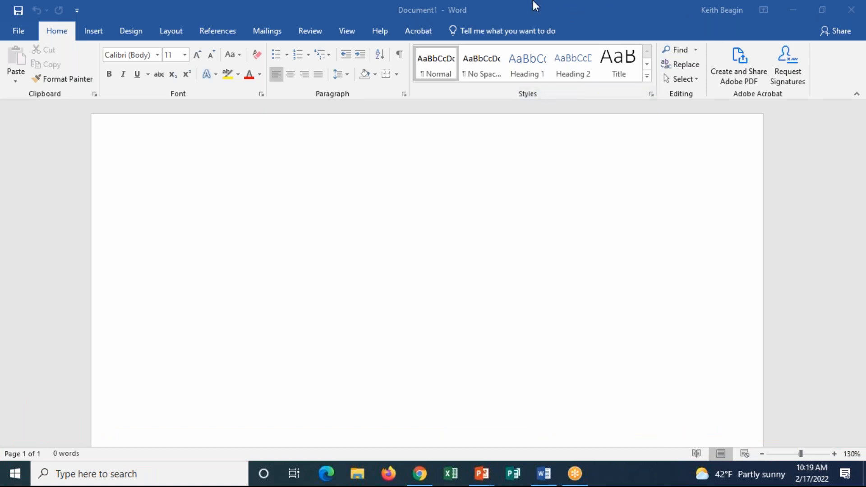
click(430, 322)
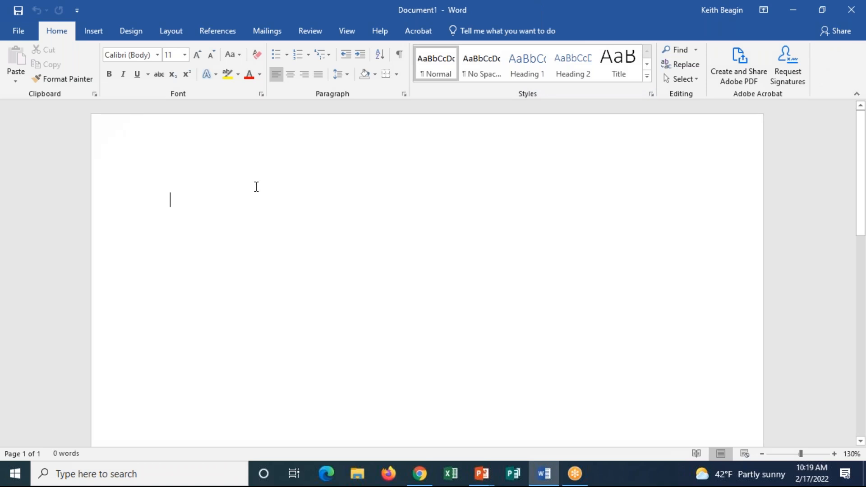
click(556, 3)
click(559, 41)
mouse_move(230, 17)
mouse_down()
mouse_move(7, 42)
mouse_move(210, 113)
mouse_move(690, 113)
mouse_move(864, 81)
mouse_move(731, 29)
mouse_move(158, 12)
mouse_up()
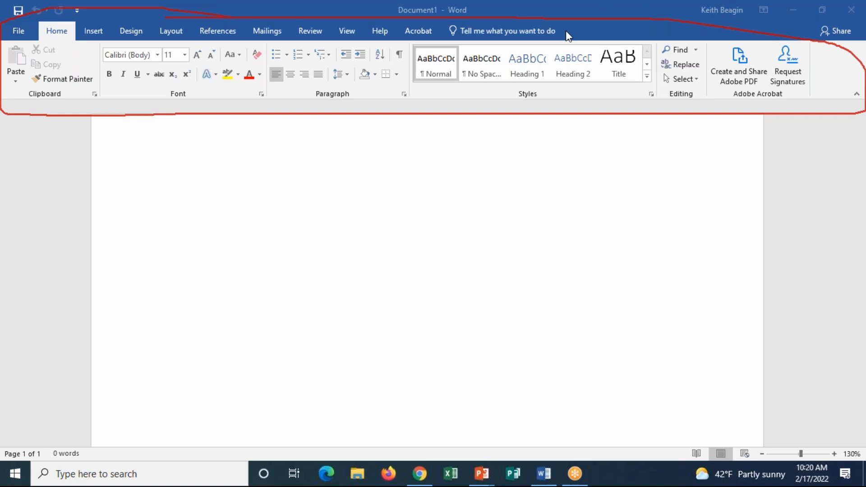
click(565, 89)
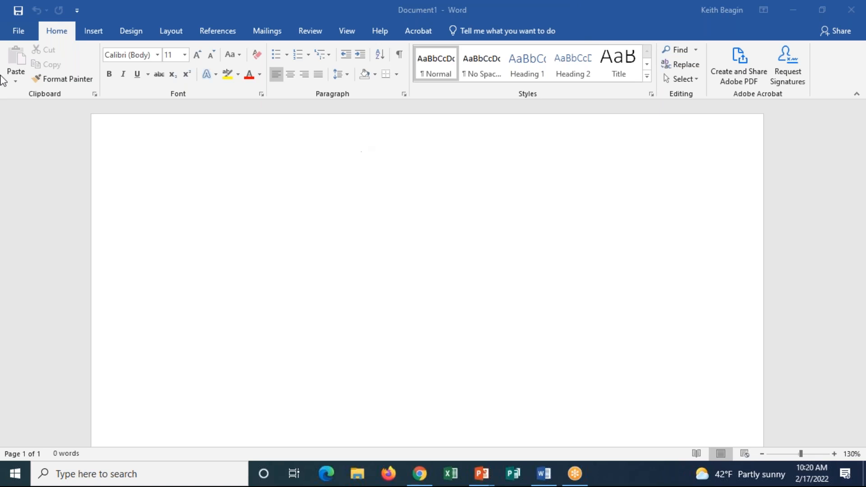
Examine the commands offered under Home, Insert, Design, Layout, References, Mailings, Review, View and Help in turn.
click(60, 30)
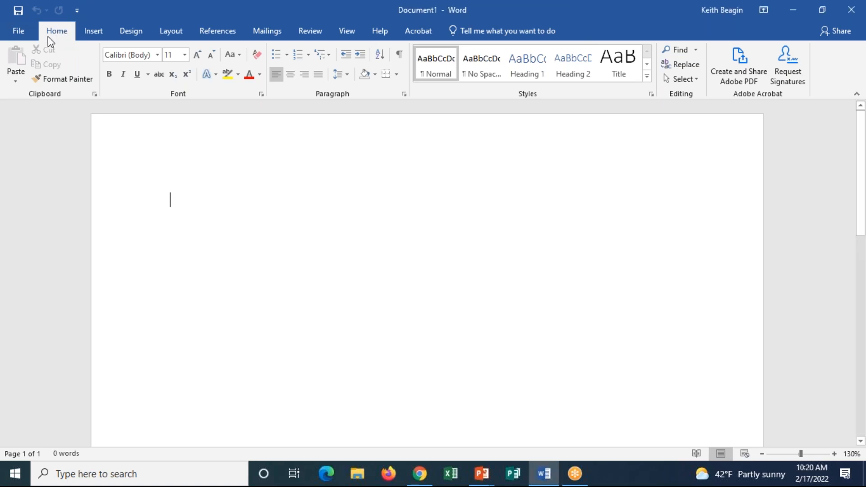
click(92, 30)
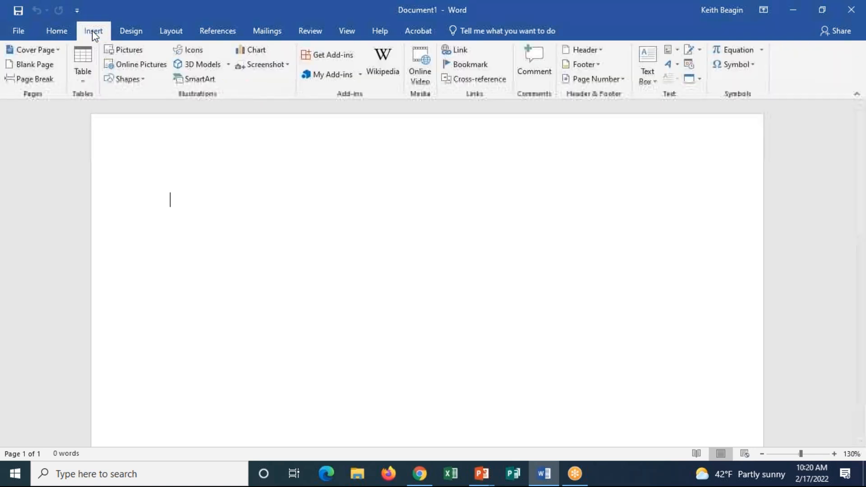
click(133, 31)
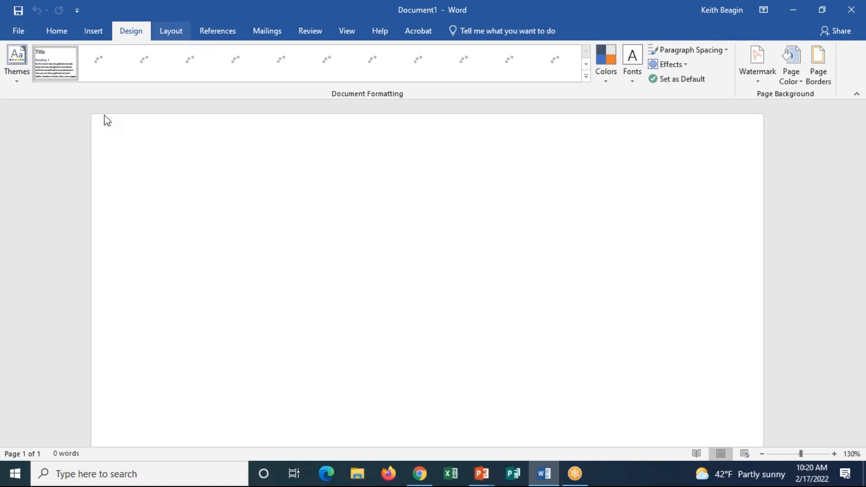
click(171, 31)
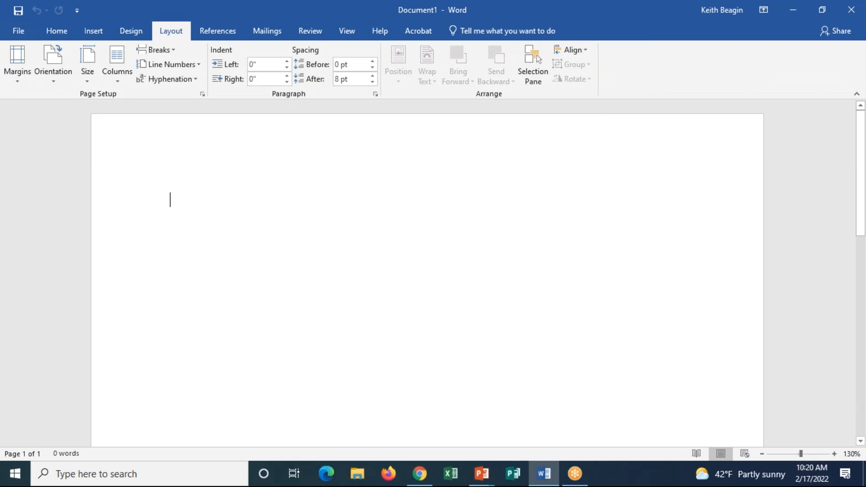
click(228, 25)
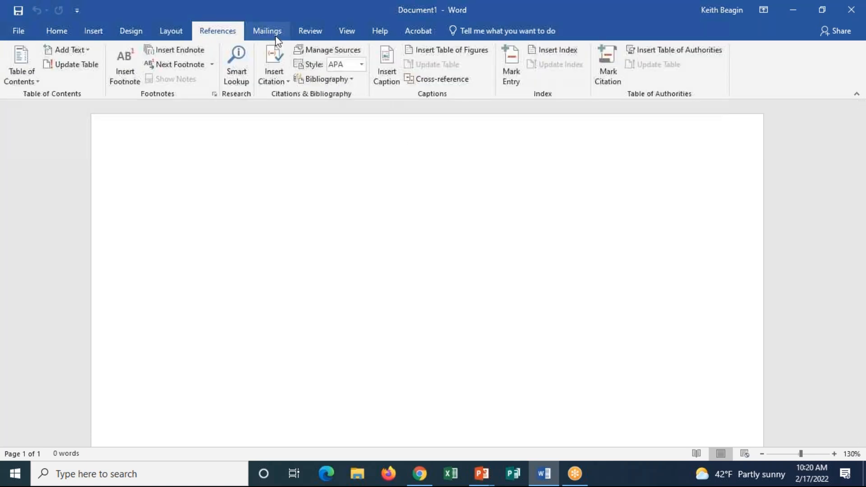
click(268, 32)
click(310, 31)
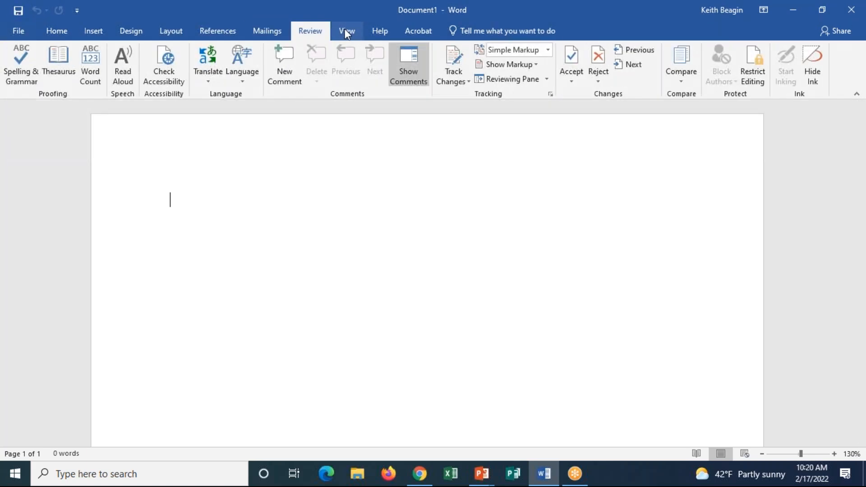
click(347, 31)
click(380, 31)
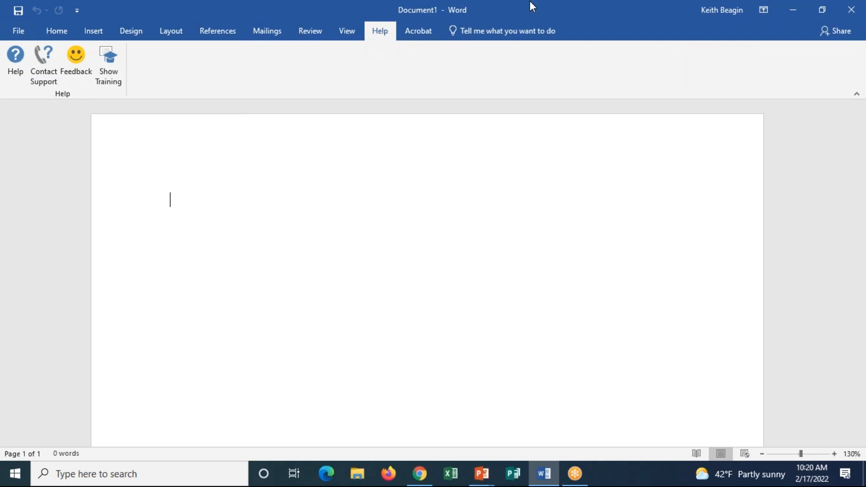
click(544, 12)
mouse_move(409, 20)
mouse_down()
mouse_move(434, 57)
mouse_move(436, 23)
mouse_up()
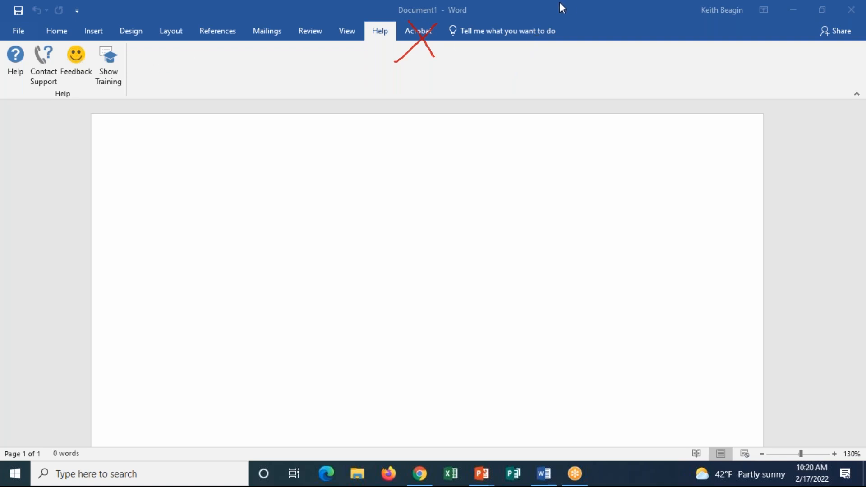
click(596, 90)
click(549, 3)
click(568, 26)
click(393, 62)
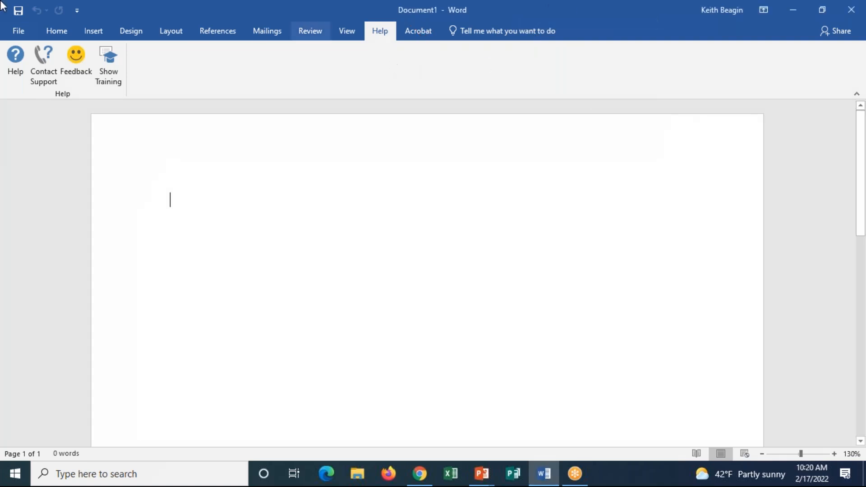
Bring back the Home command set to examine its groups.
click(43, 30)
click(544, 4)
click(547, 35)
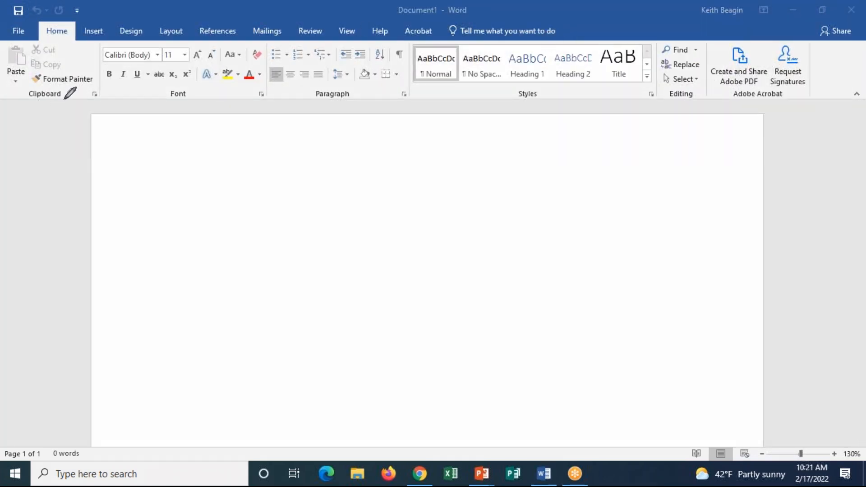
drag(13, 103, 54, 106)
drag(161, 103, 187, 105)
drag(322, 106, 356, 106)
drag(516, 101, 537, 100)
drag(671, 100, 699, 99)
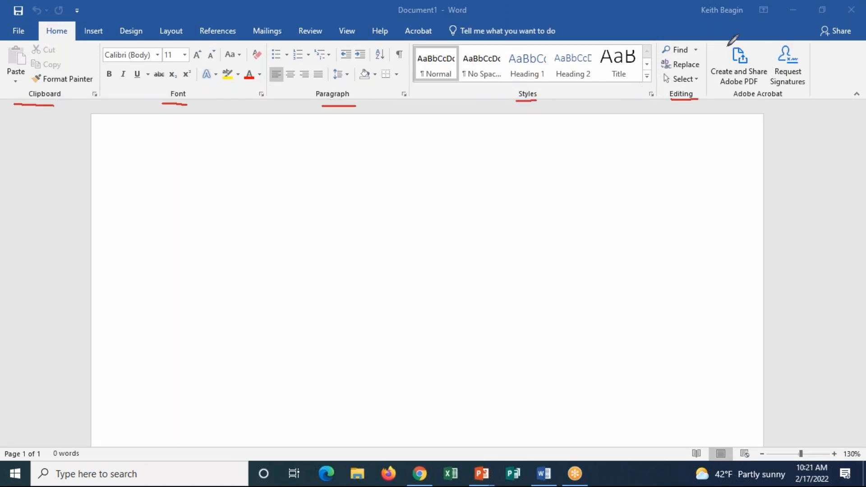
drag(734, 48, 804, 116)
drag(727, 129, 836, 15)
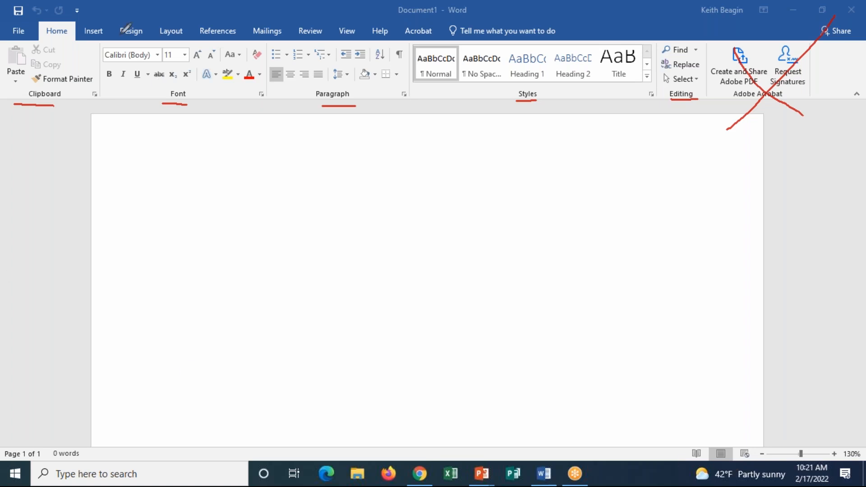
drag(68, 27, 79, 30)
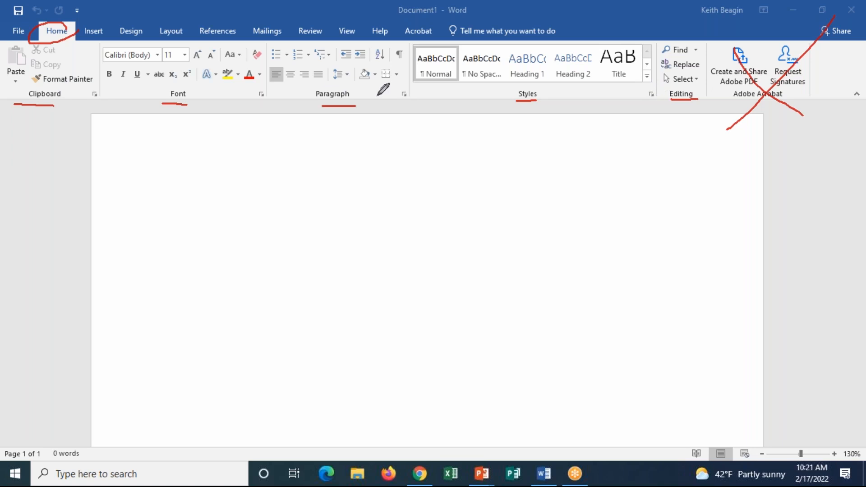
click(554, 81)
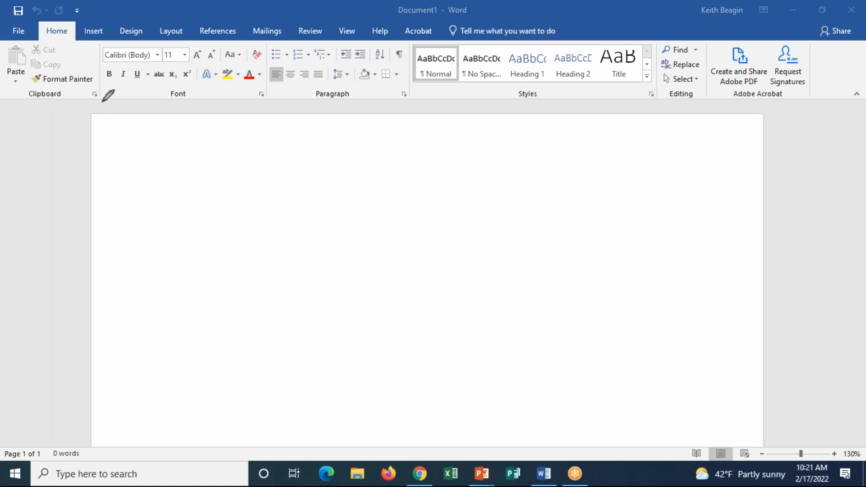
mouse_move(99, 104)
mouse_down()
mouse_move(93, 90)
mouse_move(89, 109)
mouse_up()
mouse_move(266, 107)
mouse_down()
mouse_move(244, 88)
mouse_move(272, 103)
mouse_move(262, 112)
mouse_up()
mouse_move(404, 111)
mouse_down()
mouse_move(411, 84)
mouse_move(405, 111)
mouse_up()
click(384, 113)
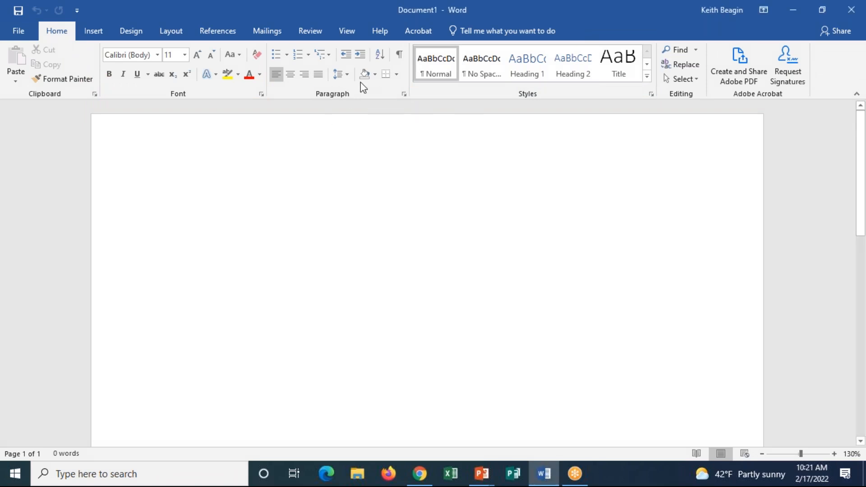
Open the full Paragraph settings dialog and reposition it over the page, clear of the ribbon.
click(406, 95)
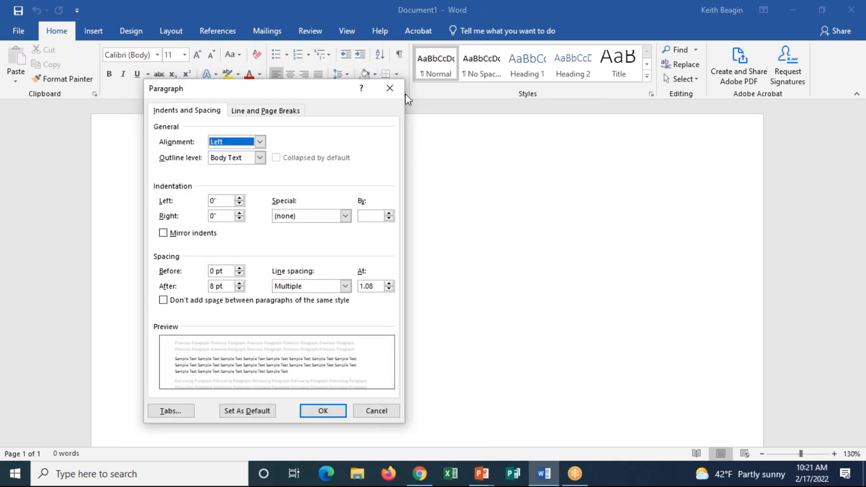
drag(294, 89, 528, 82)
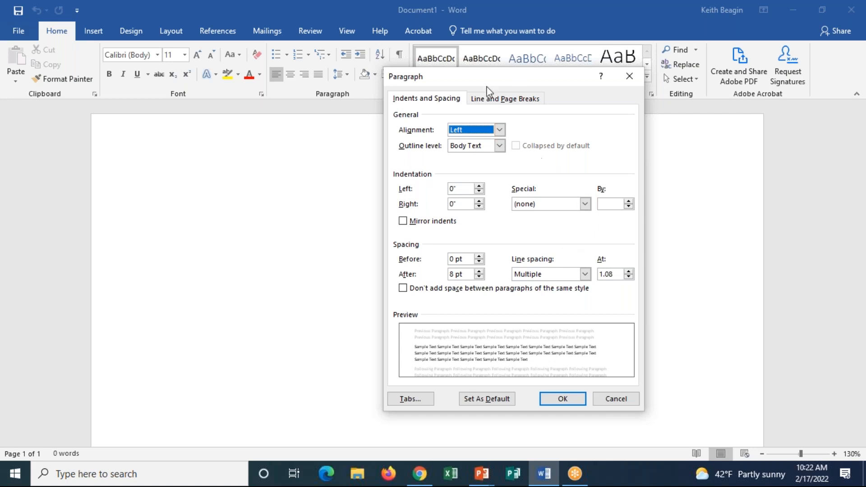
drag(475, 87, 309, 137)
Circle the ribbon's Paragraph group and the Paragraph dialog with the red annotation pen, cross out the group, and clear the marks.
click(542, 7)
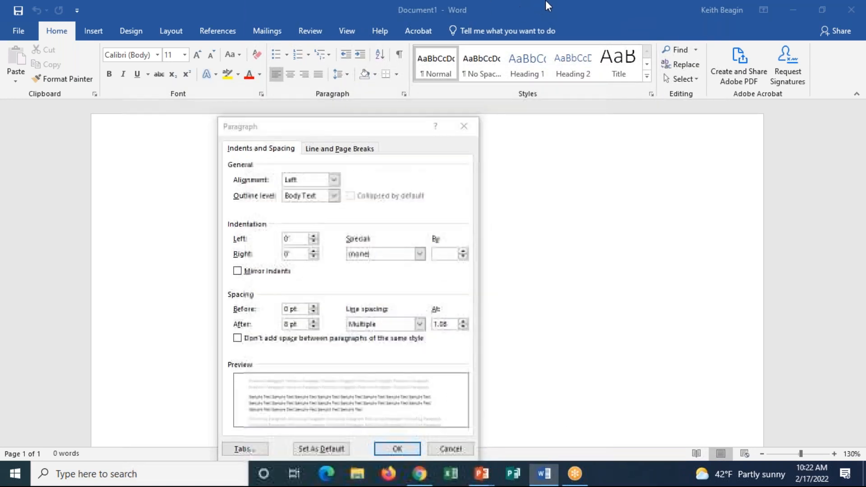
mouse_move(384, 43)
mouse_down()
mouse_move(273, 88)
mouse_move(411, 36)
mouse_move(386, 33)
mouse_up()
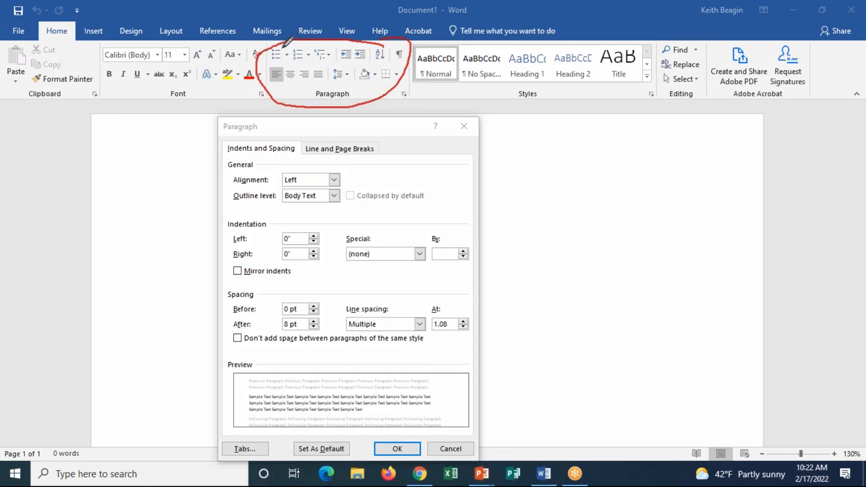
mouse_move(220, 158)
mouse_down()
mouse_move(289, 147)
mouse_move(499, 240)
mouse_move(508, 358)
mouse_move(433, 419)
mouse_move(143, 360)
mouse_move(155, 192)
mouse_move(247, 148)
mouse_up()
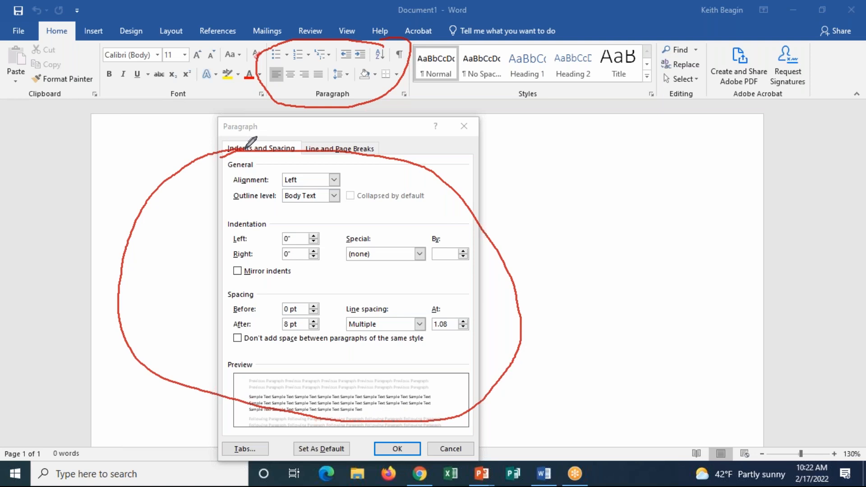
drag(298, 39, 374, 105)
drag(262, 108, 343, 39)
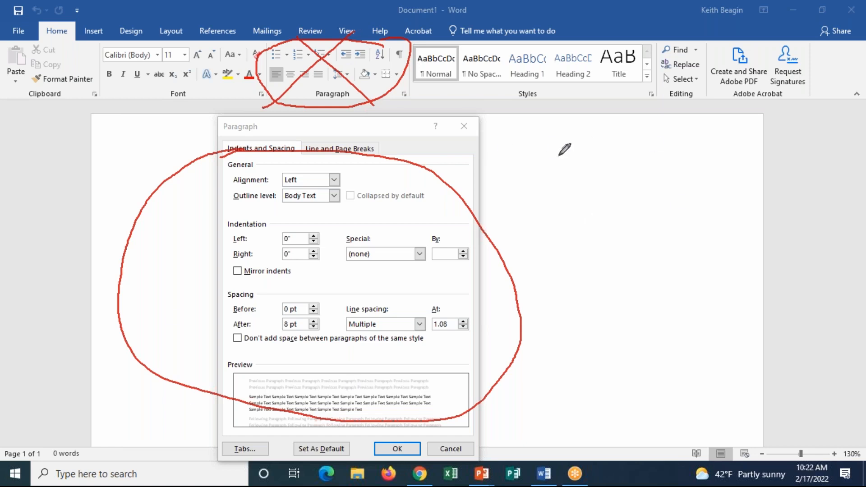
click(567, 94)
Reposition the Paragraph dialog so its buttons are clear, and cancel it without changing any settings.
click(390, 129)
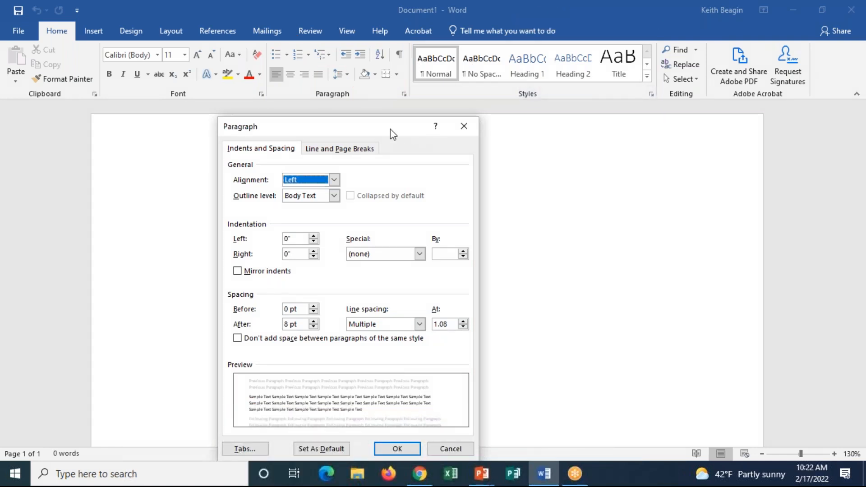
drag(391, 129, 392, 24)
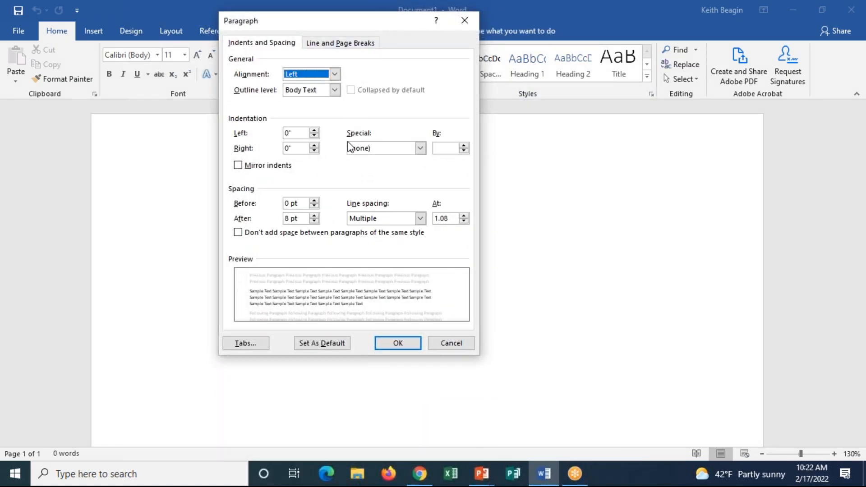
click(452, 344)
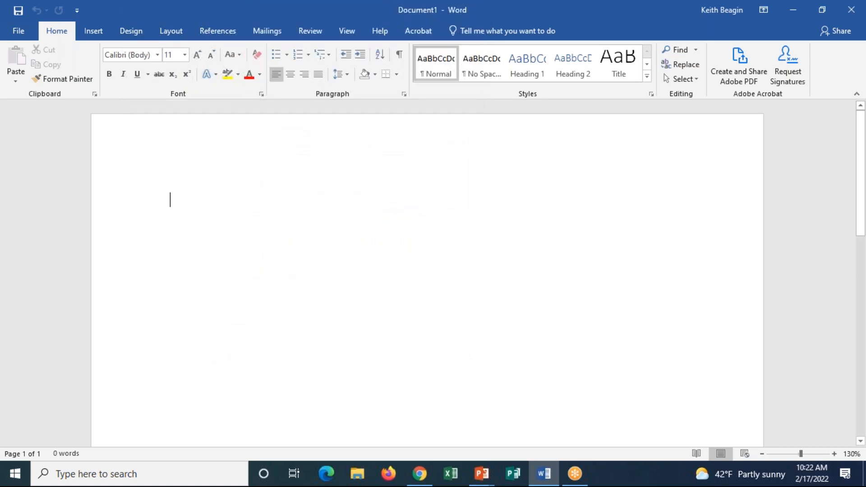
Circle the Quick Access Toolbar with the red annotation pen and clear the mark.
click(539, 3)
click(572, 34)
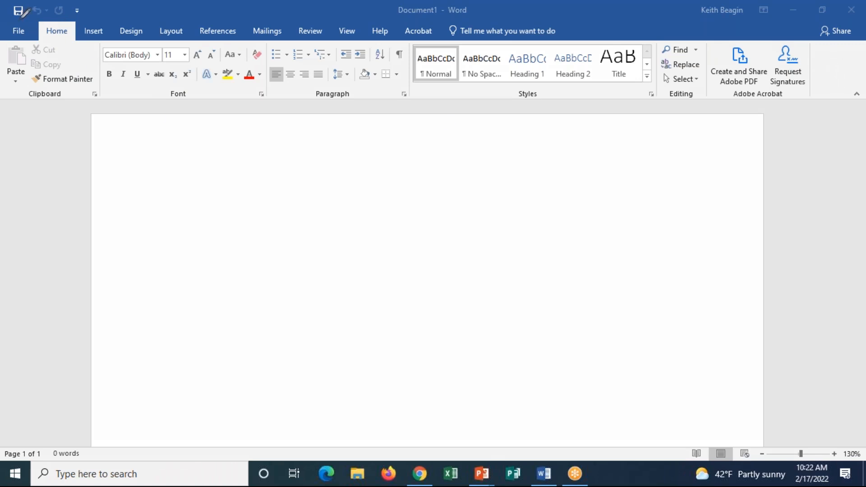
mouse_move(2, 26)
mouse_down()
mouse_move(79, 38)
mouse_move(144, 15)
mouse_move(96, 2)
mouse_move(7, 12)
mouse_move(37, 31)
mouse_up()
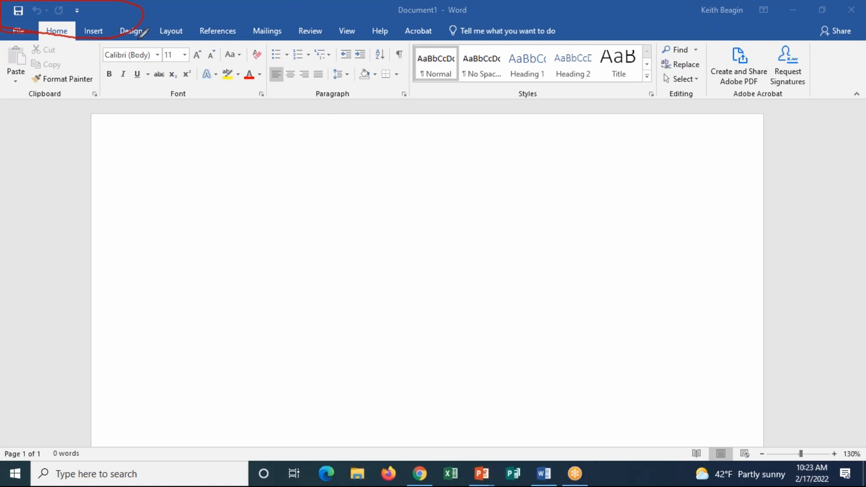
click(553, 4)
click(570, 94)
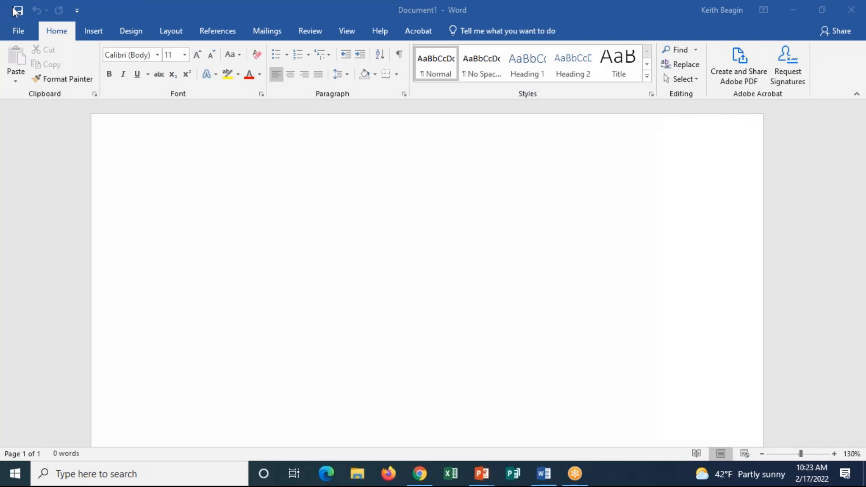
Examine the Layout Tab commands available for the Quick Access Toolbar, including Continuous, and cancel the customization without adding any.
click(93, 12)
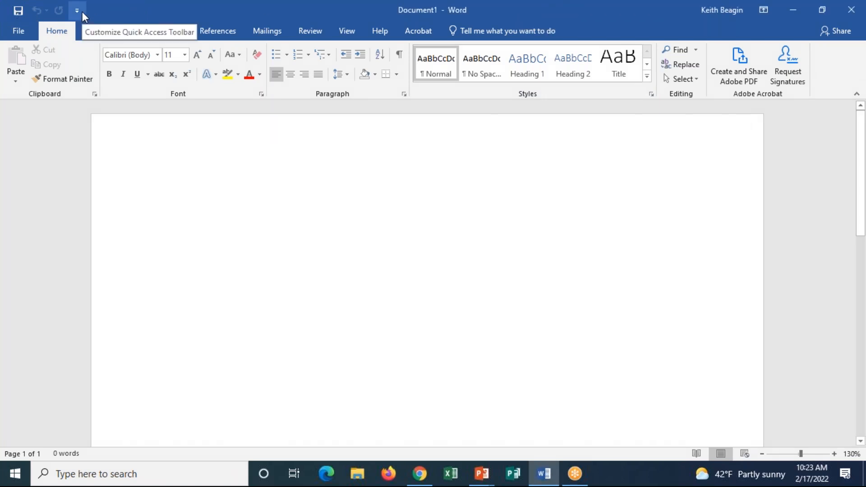
click(77, 11)
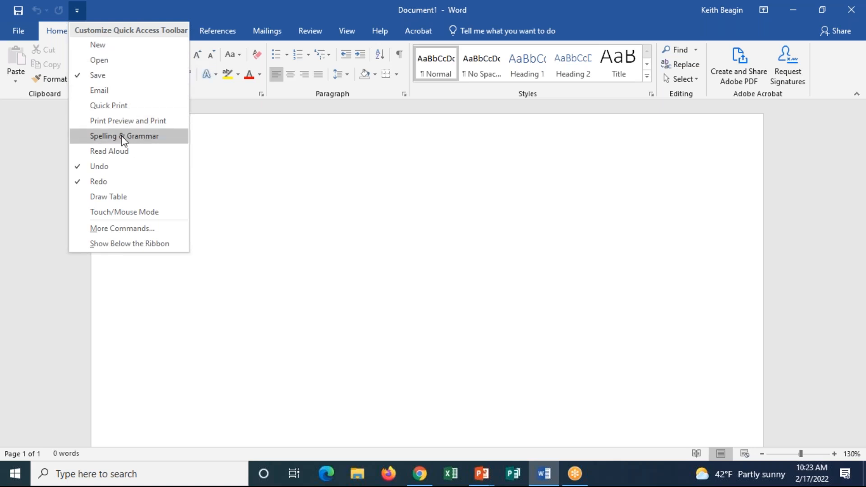
click(101, 229)
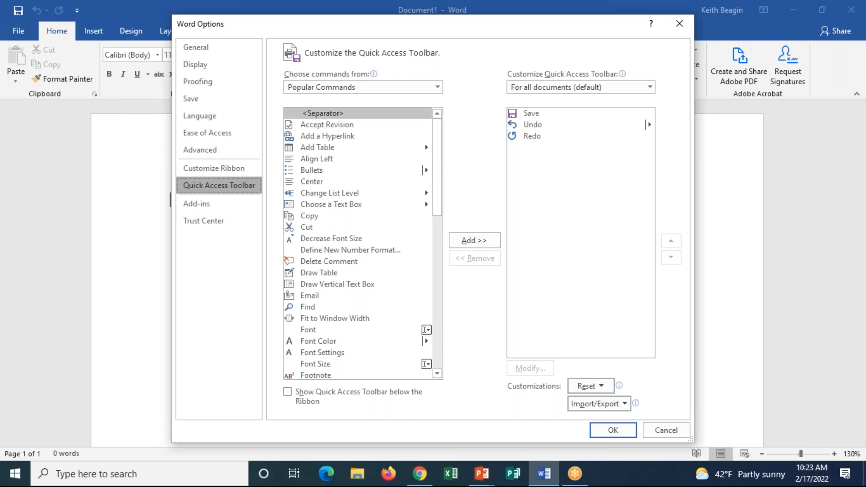
click(369, 87)
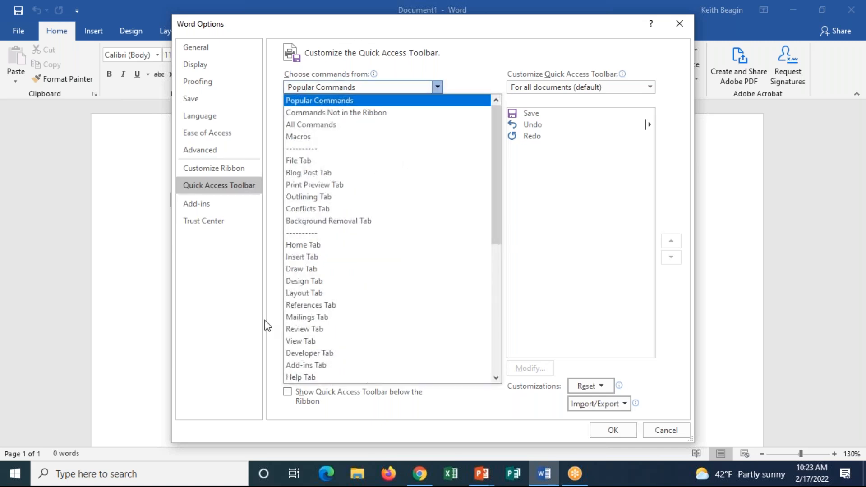
click(338, 294)
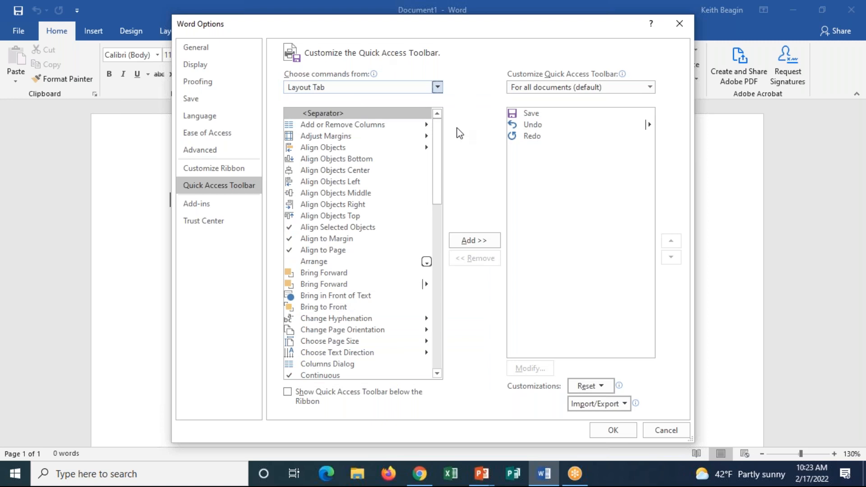
drag(440, 174, 441, 227)
click(332, 231)
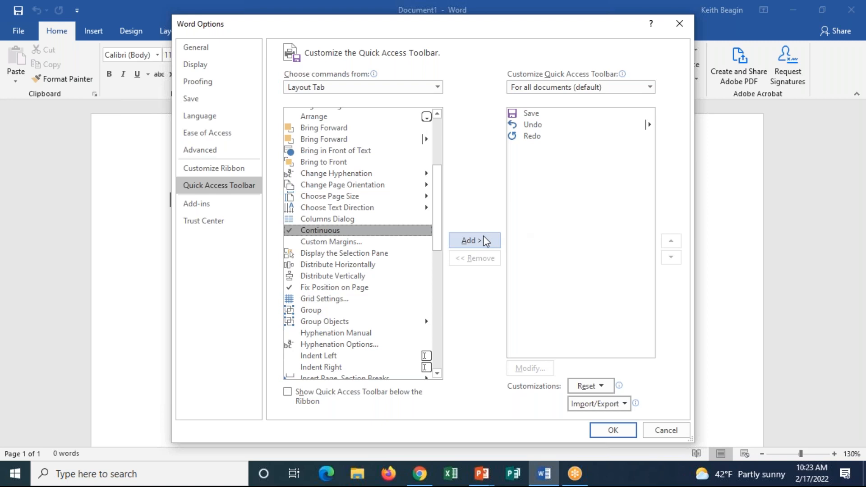
click(667, 430)
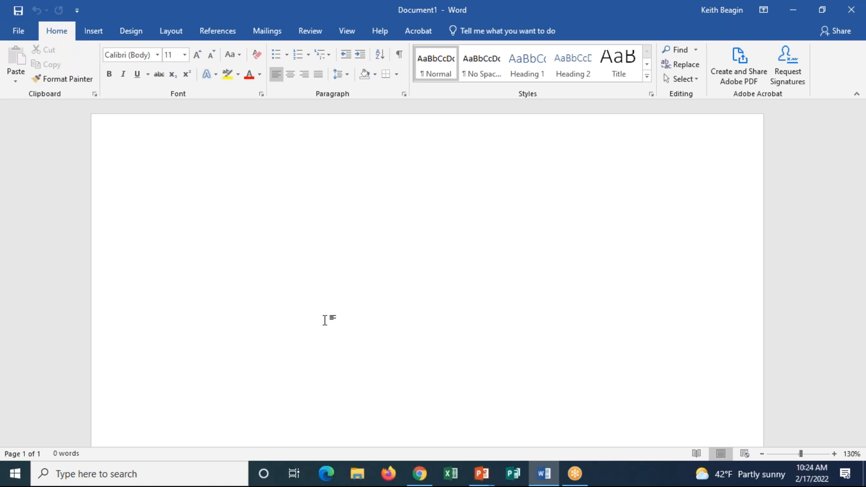
Return to the blank document page and display the rulers along its edges.
click(653, 18)
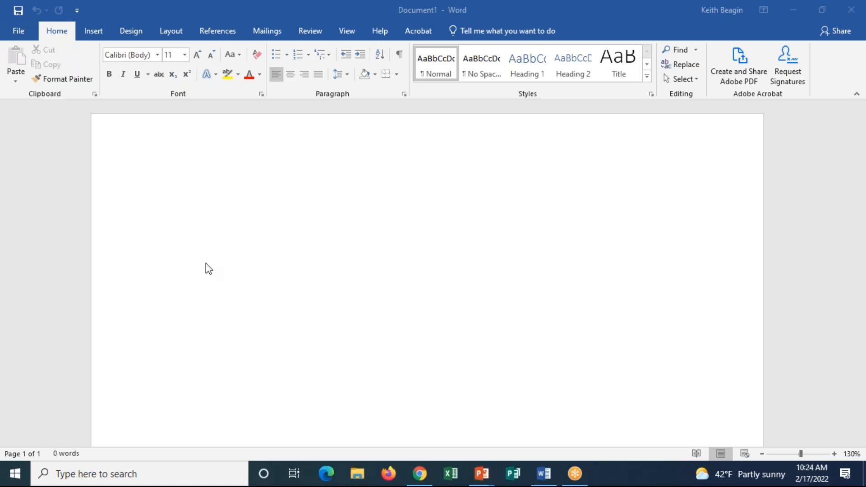
click(171, 195)
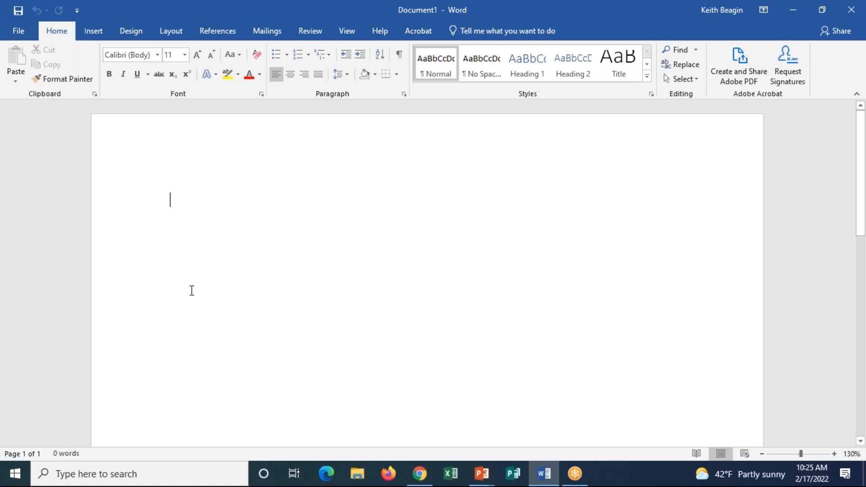
click(357, 37)
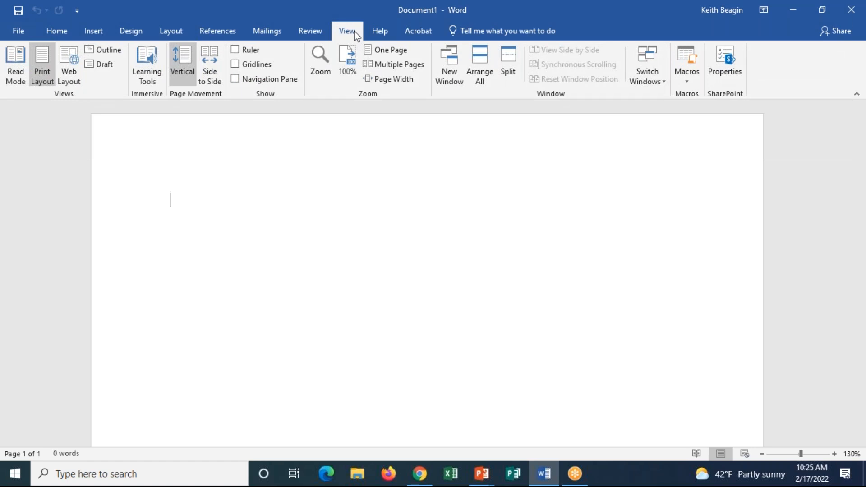
click(235, 49)
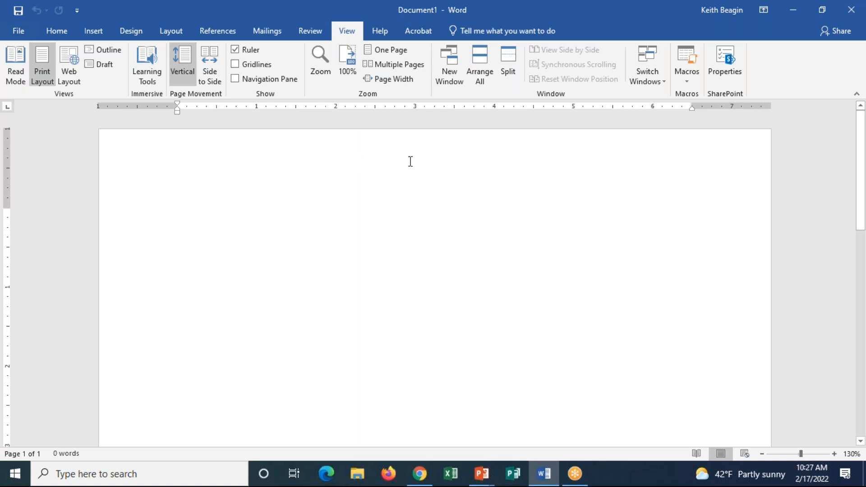
click(859, 242)
drag(859, 243, 862, 371)
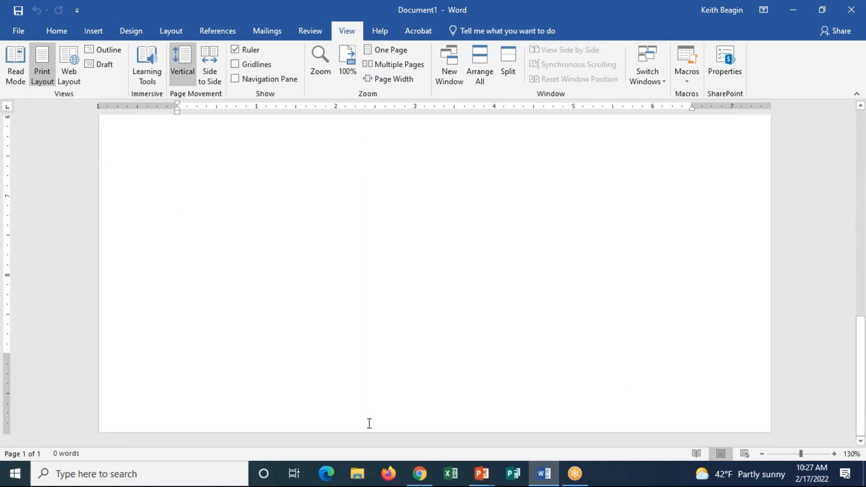
drag(862, 400, 863, 194)
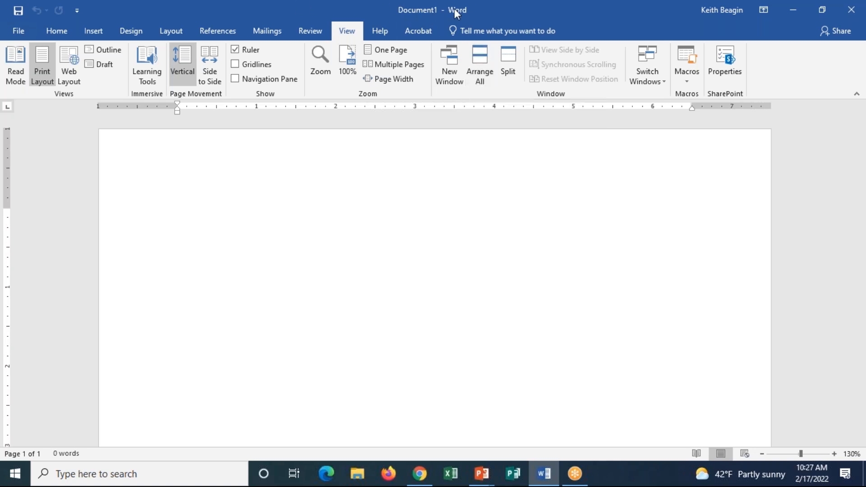
Open the page header for editing without a built-in design and enter the author's full name.
click(99, 32)
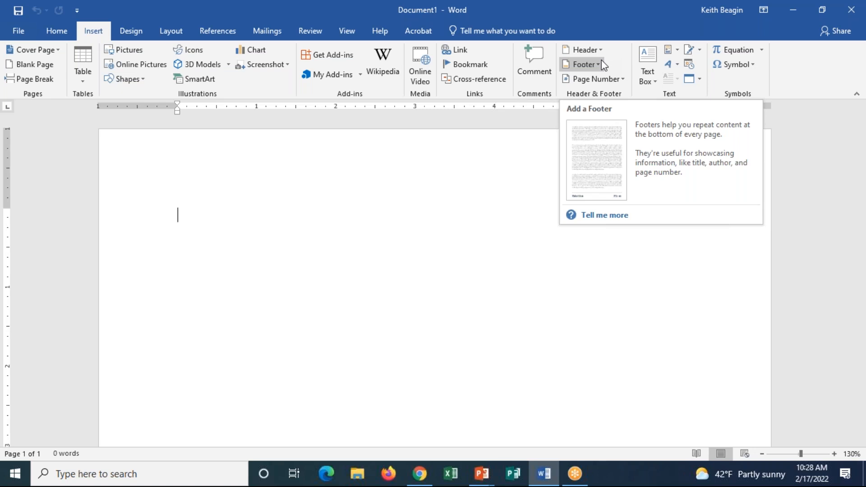
click(594, 49)
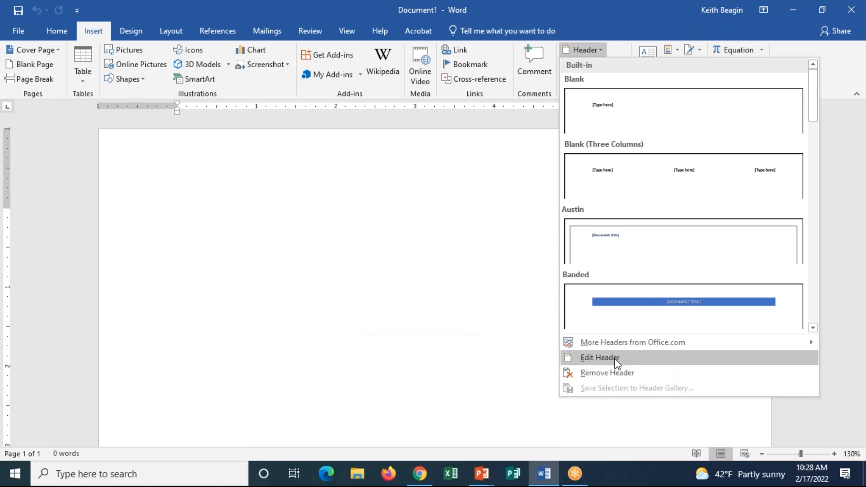
click(600, 358)
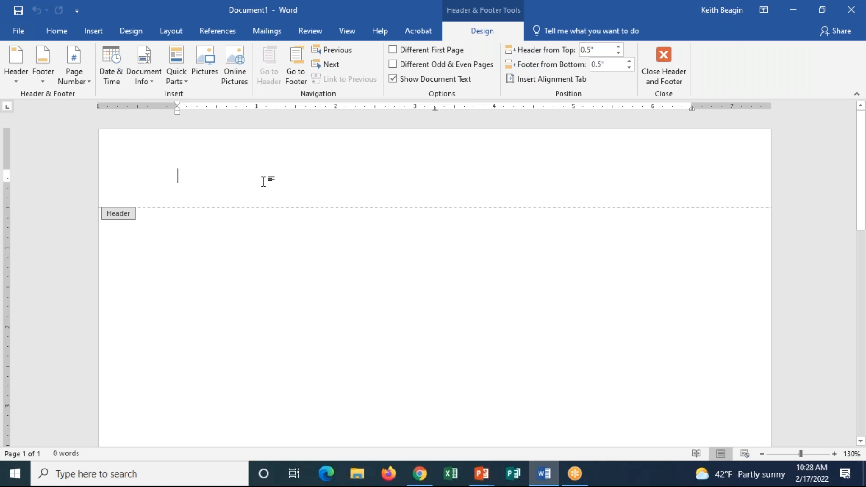
text(Keith Beagin)
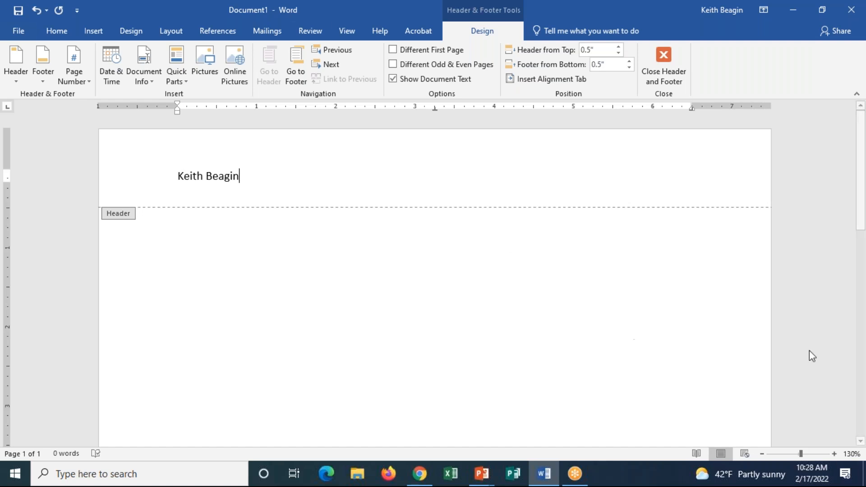
Set the document zoom to 150%.
click(835, 454)
click(834, 454)
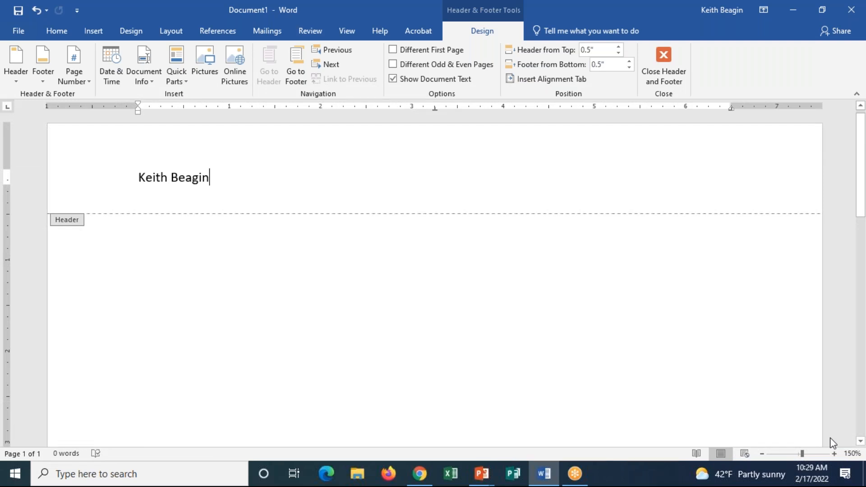
click(835, 453)
click(835, 454)
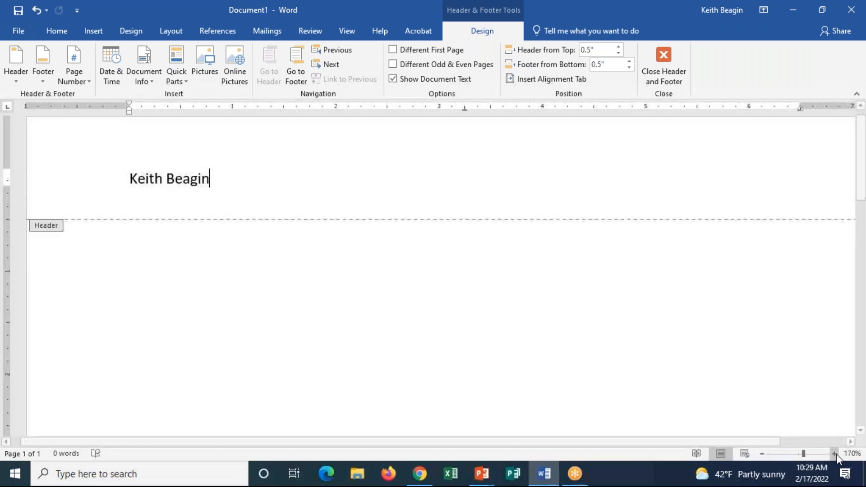
click(762, 454)
click(763, 454)
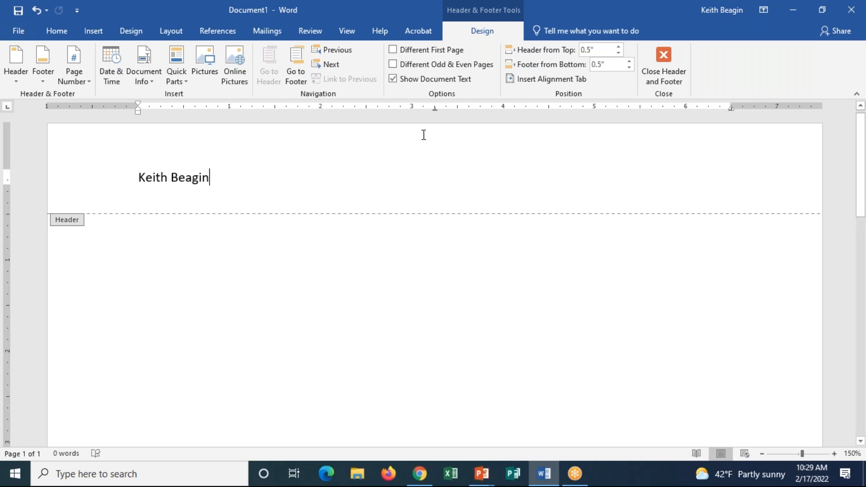
Circle the Header & Footer Tools label, its Design heading and Insert with the red annotation pen, and clear the marks.
click(558, 5)
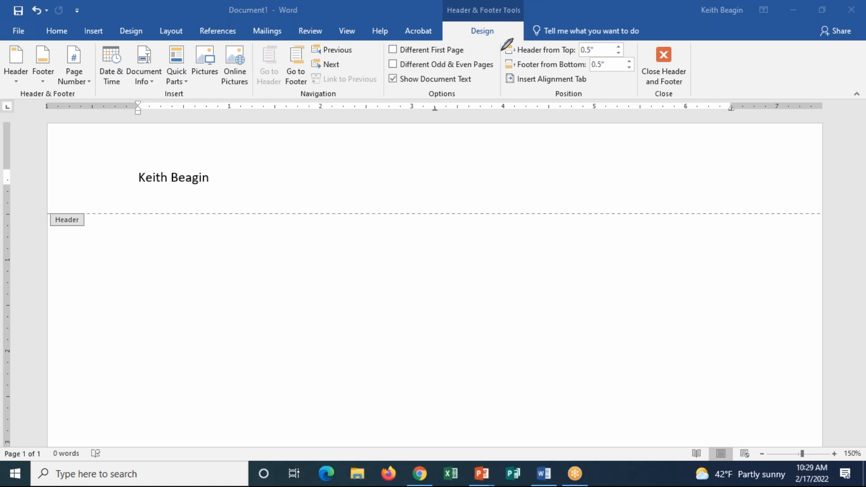
mouse_move(433, 17)
mouse_down()
mouse_move(542, 20)
mouse_move(440, 6)
mouse_move(469, 30)
mouse_up()
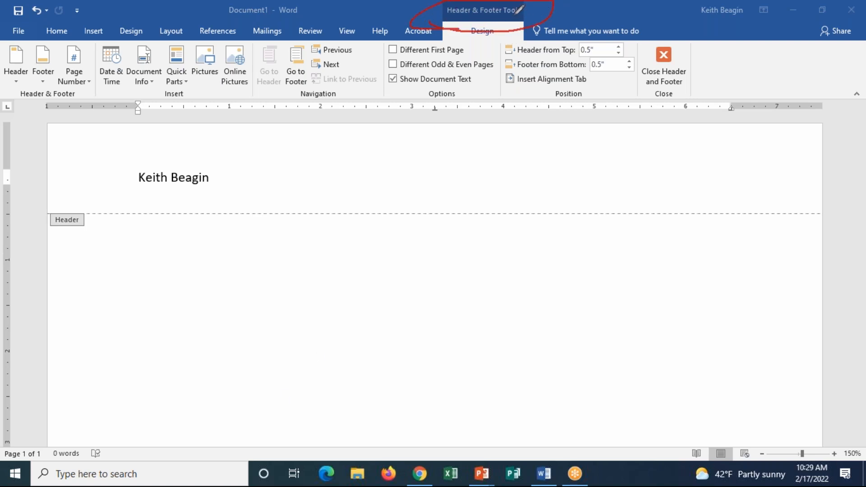
mouse_move(436, 30)
mouse_down()
mouse_move(467, 53)
mouse_move(554, 19)
mouse_up()
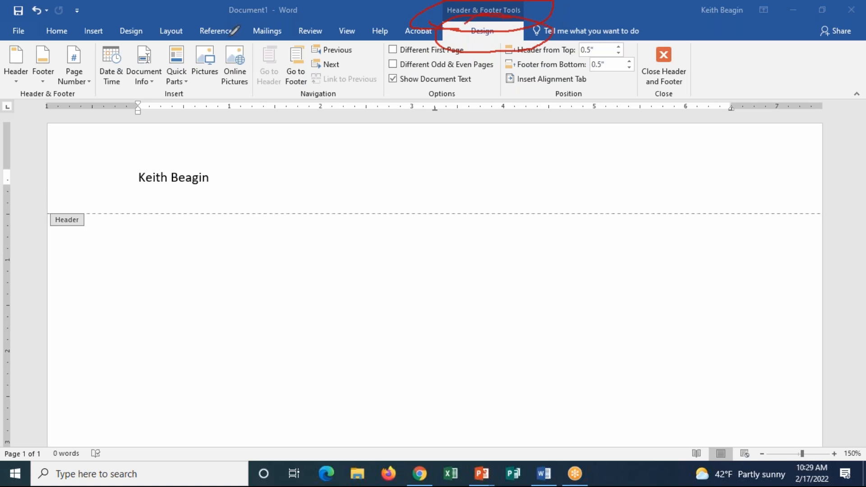
mouse_move(107, 19)
mouse_down()
mouse_move(78, 28)
mouse_move(104, 14)
mouse_up()
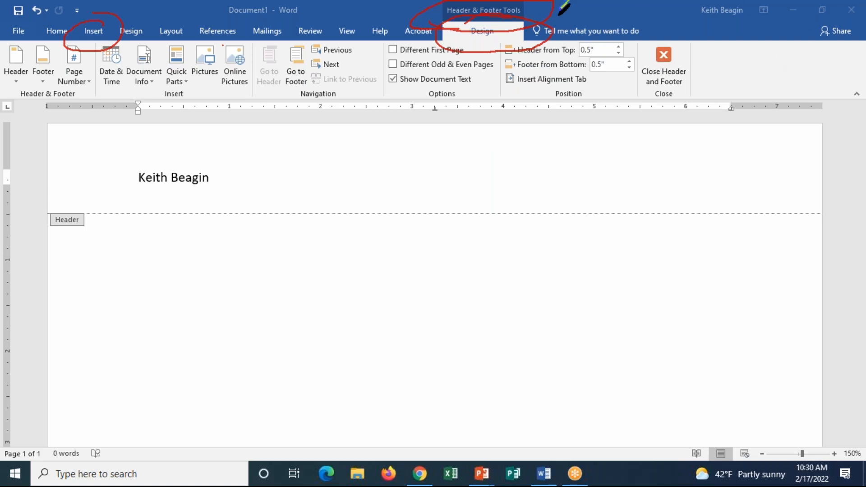
click(288, 422)
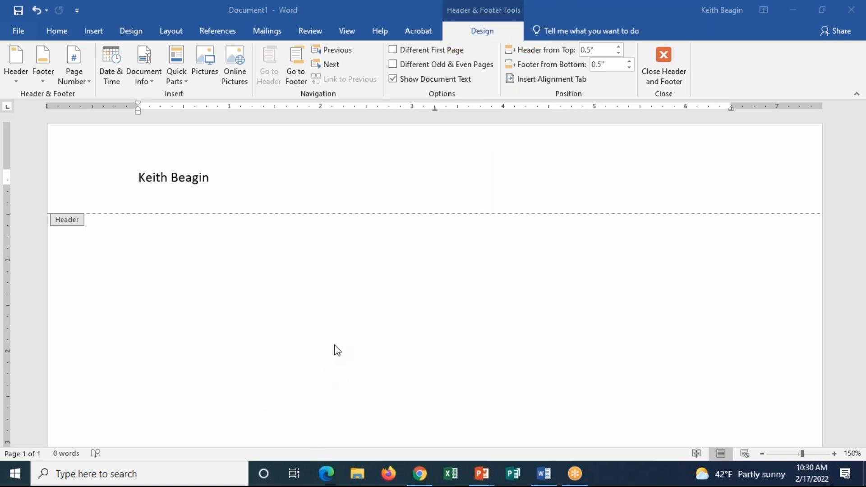
Switch to the document body and back into the page header, placing the cursor after the author's name.
click(284, 182)
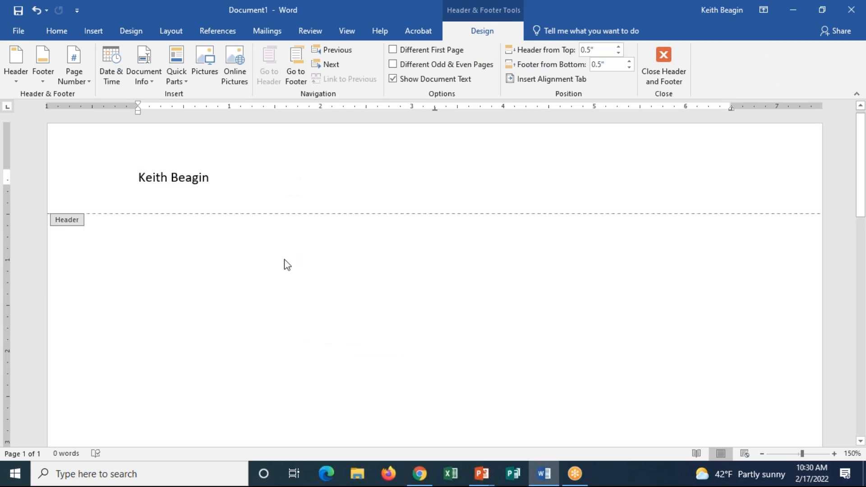
double_click(272, 264)
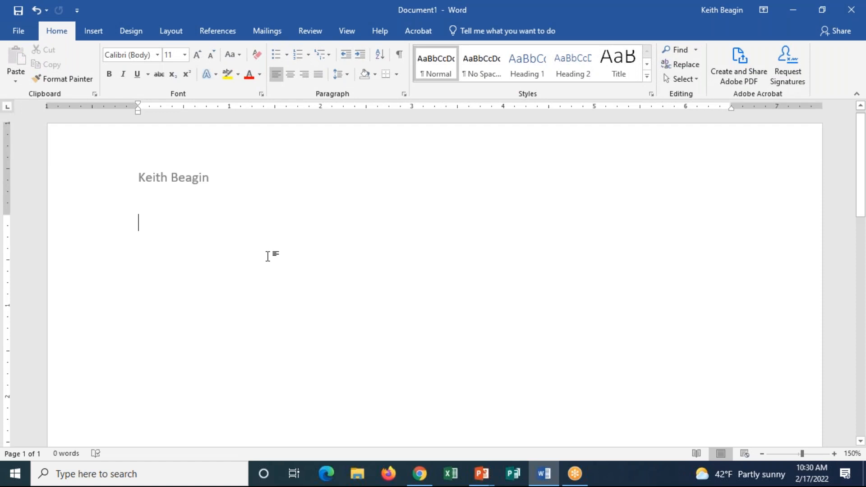
double_click(221, 183)
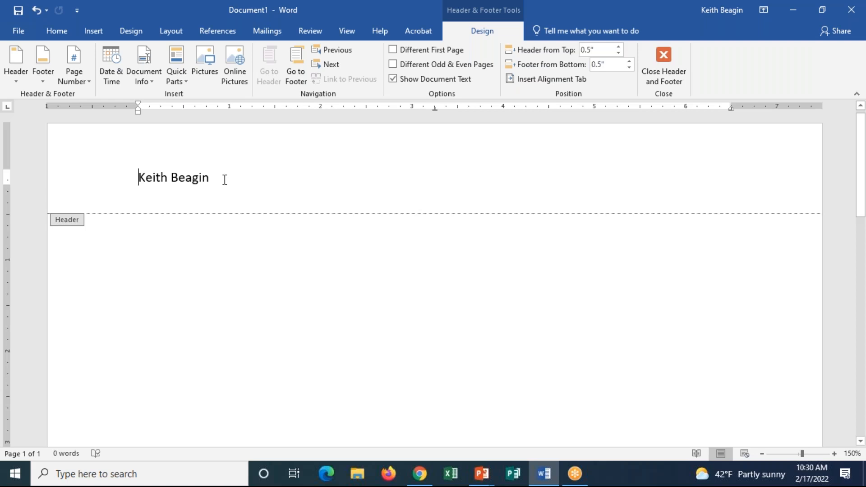
click(222, 176)
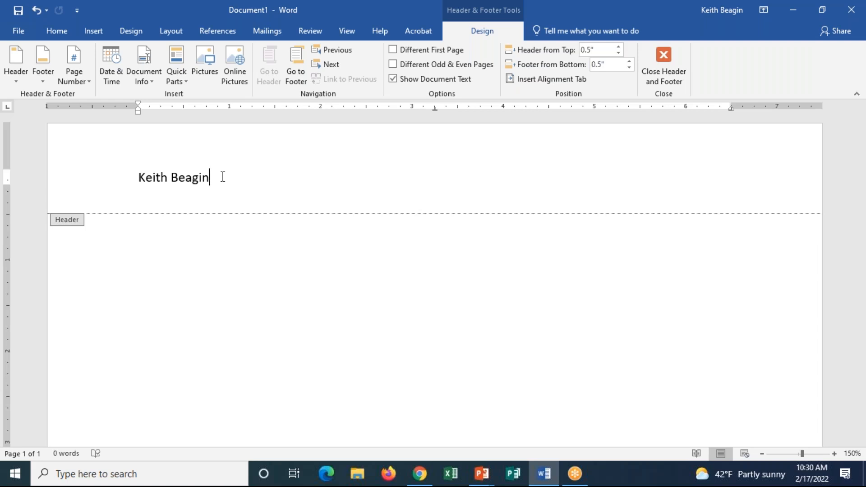
Review the Home formatting commands available for the author's name in the header and return to the header design tools.
click(55, 31)
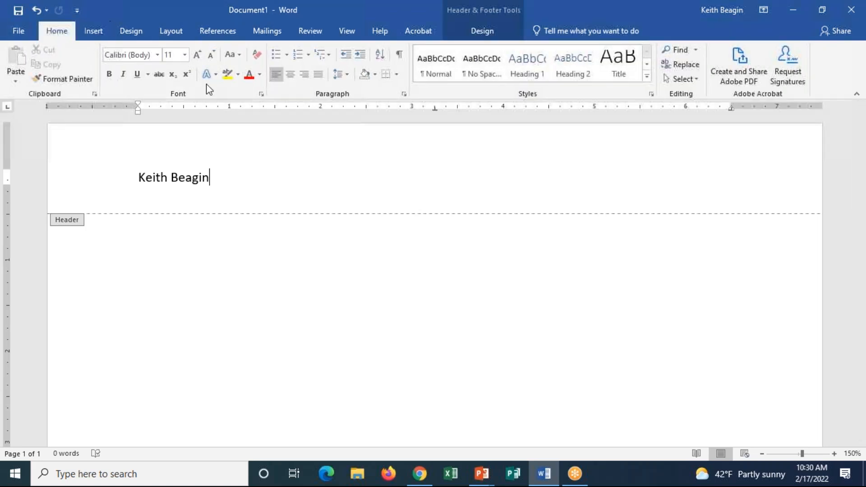
click(142, 179)
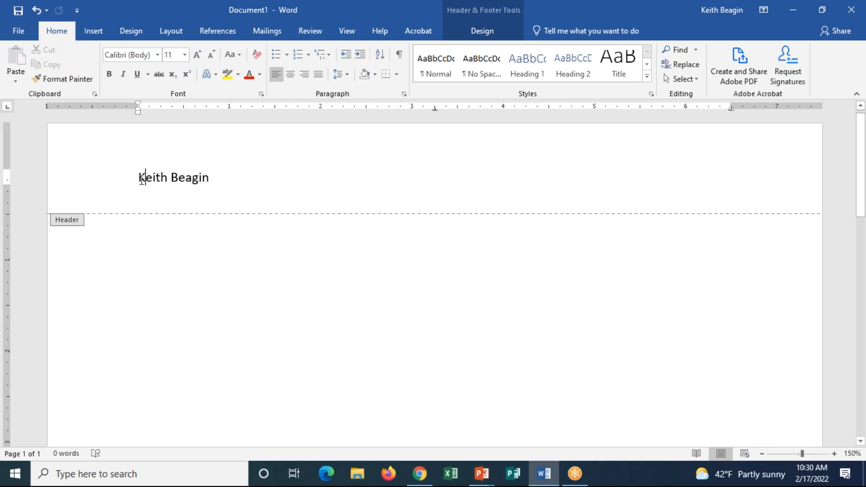
triple_click(212, 177)
click(215, 177)
click(481, 36)
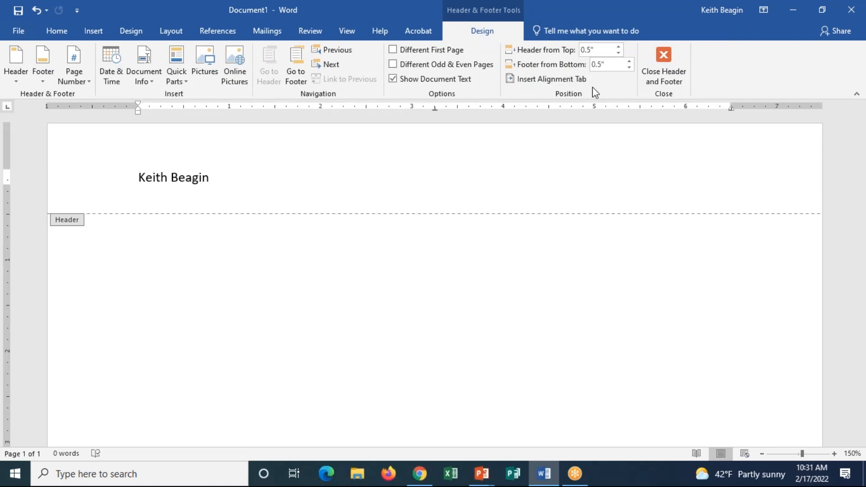
Insert a centered alignment tab relative to the margin, with no leader, after the author's name in the header.
click(555, 80)
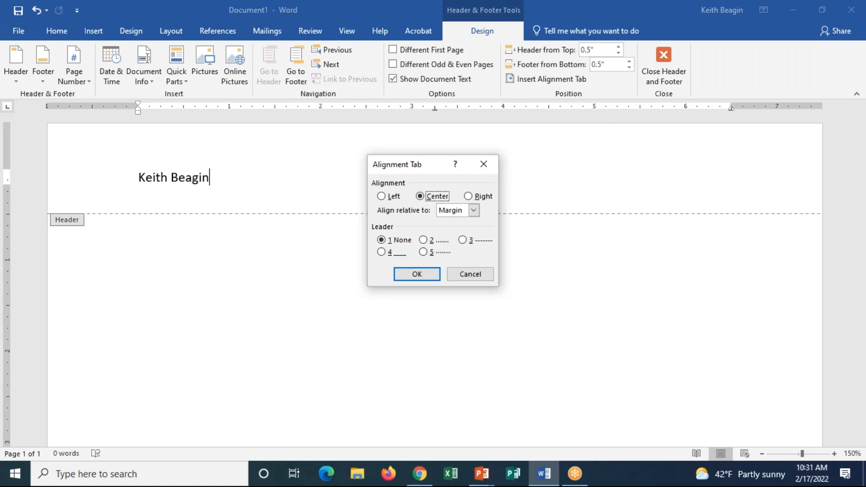
click(474, 211)
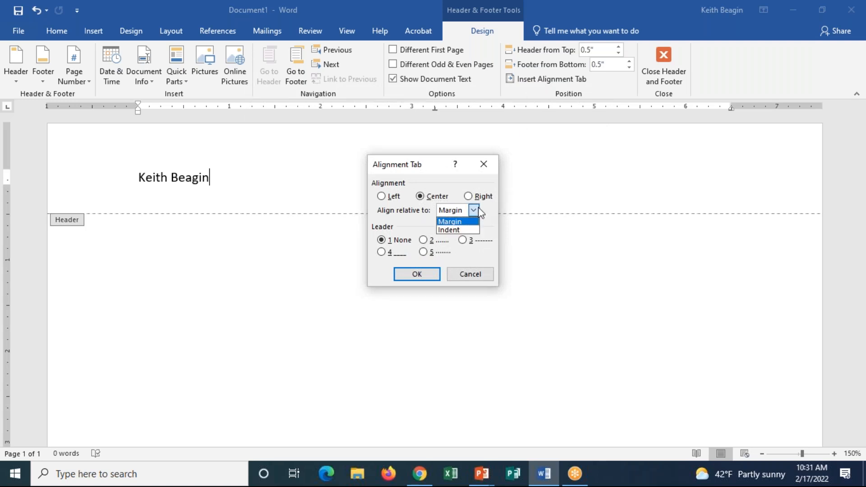
click(474, 210)
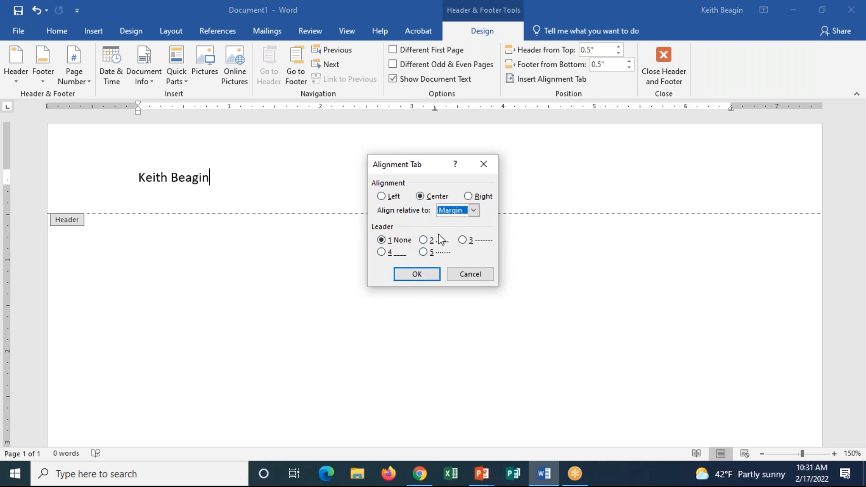
click(416, 275)
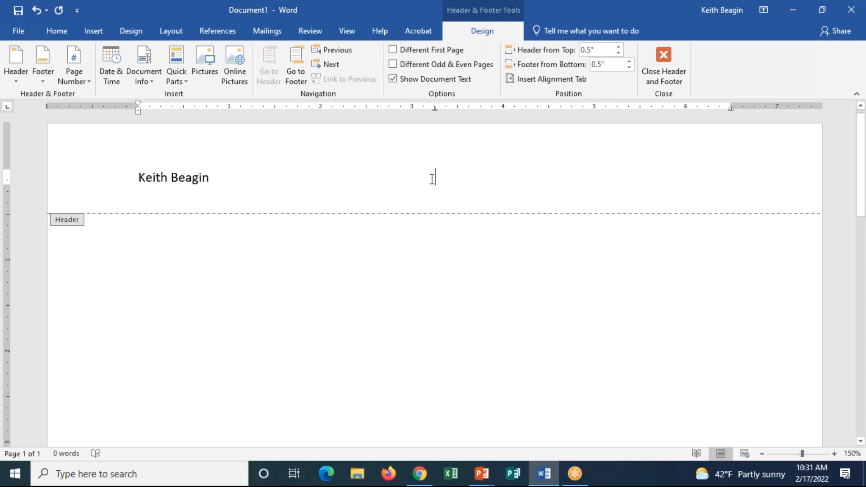
Enter "February Newsletter" at the header's center tab position.
click(239, 176)
key(Tab)
key(Tab)
text(Febru)
key(Return)
text(Newsletter)
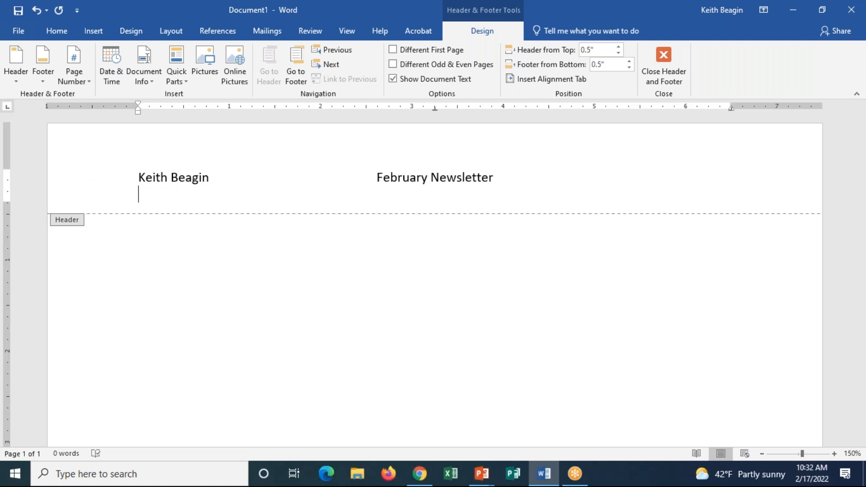
Try to add a right alignment tab after "February Newsletter" and move the cursor to the header's right margin.
click(551, 176)
click(564, 83)
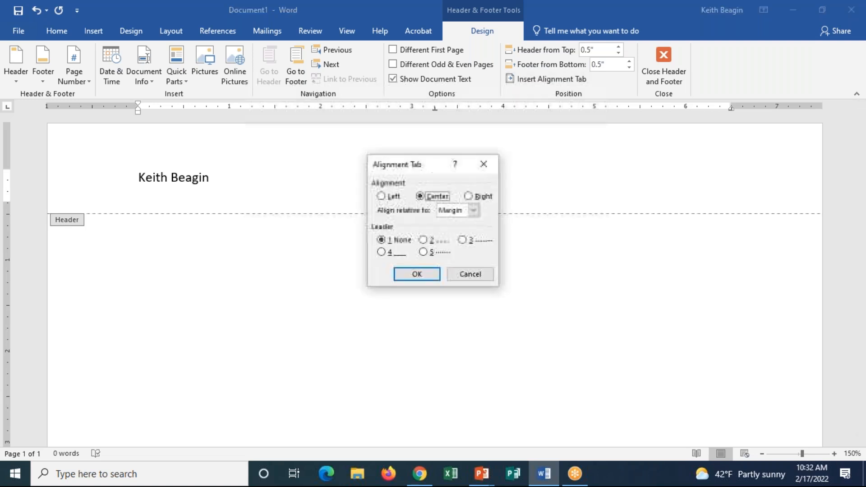
click(468, 197)
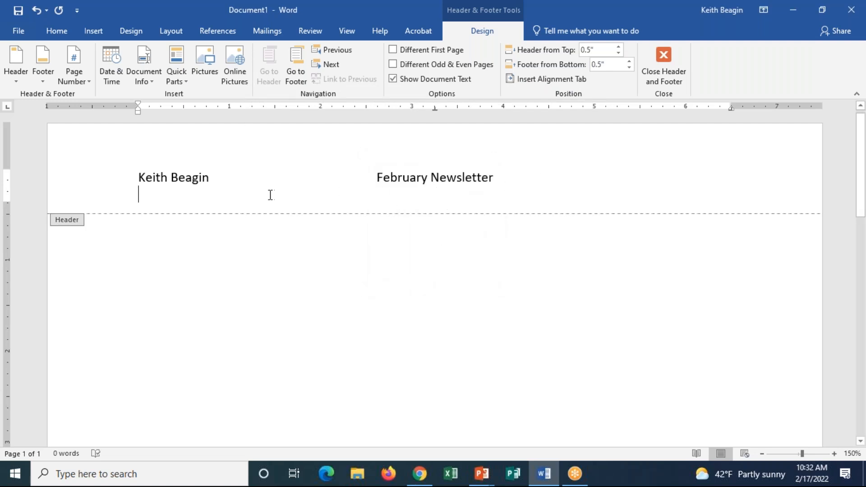
click(501, 179)
key(Tab)
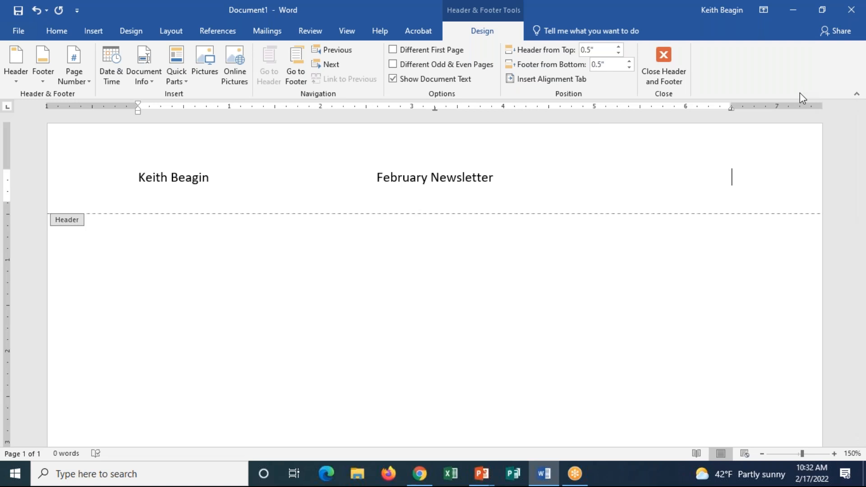
Try to clear and re-enter the tab spacing and extra line after "February Newsletter" in the header.
click(502, 178)
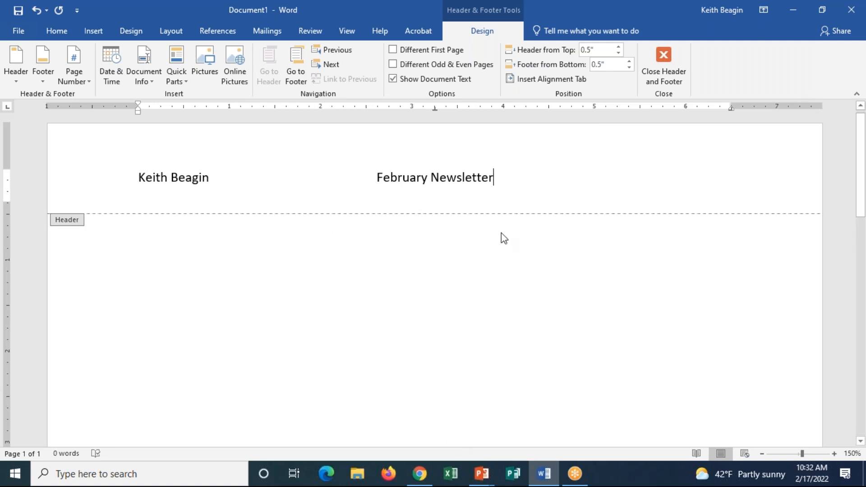
key(Return)
key(BackSpace)
key(Tab)
click(502, 202)
double_click(478, 209)
key(Delete)
double_click(480, 208)
key(Delete)
key(Tab)
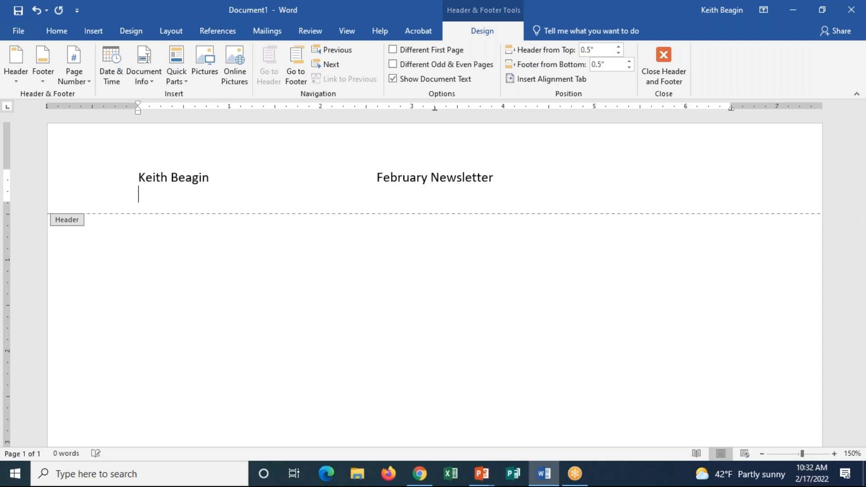
Choose right alignment for a new alignment tab, cancel it, and try adjusting the right tab stop on the ruler.
click(537, 175)
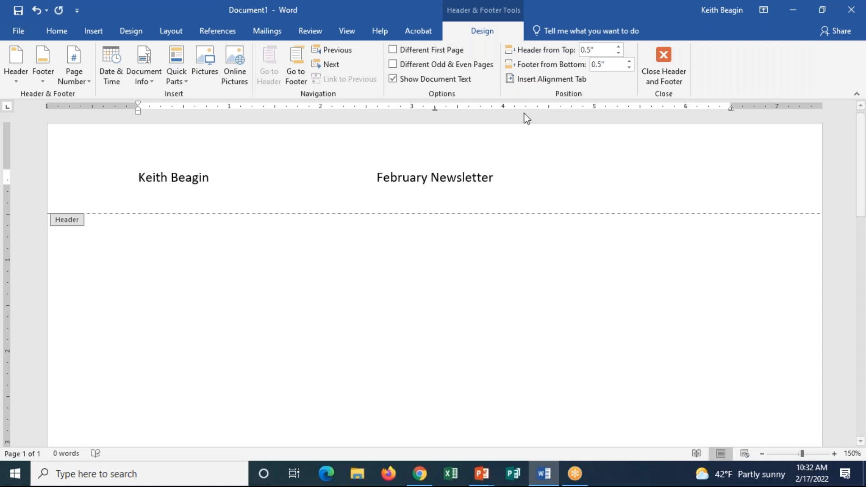
click(567, 80)
click(472, 196)
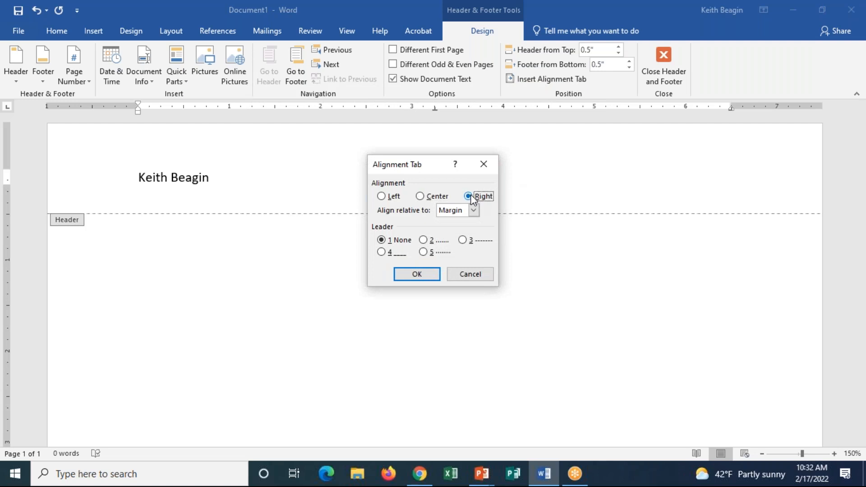
click(483, 275)
drag(732, 107, 731, 109)
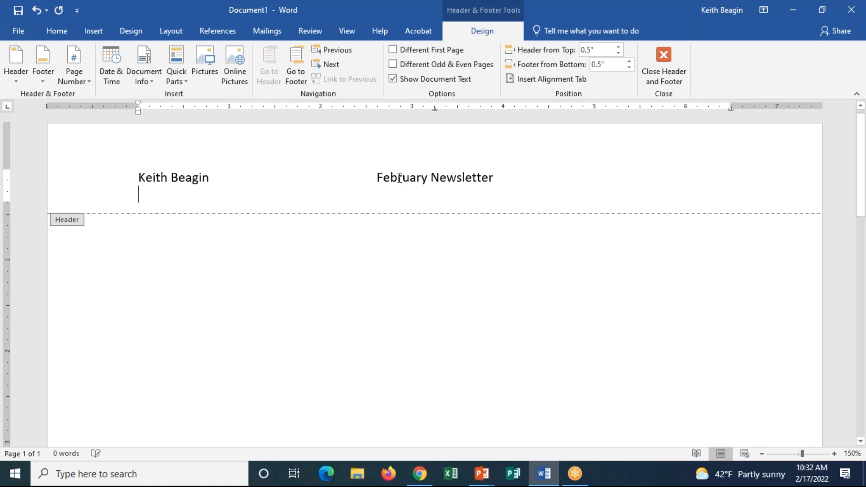
Delete the tab space after "February Newsletter" and test the right tab stop with the text "jjj", removing it again.
click(711, 163)
double_click(711, 164)
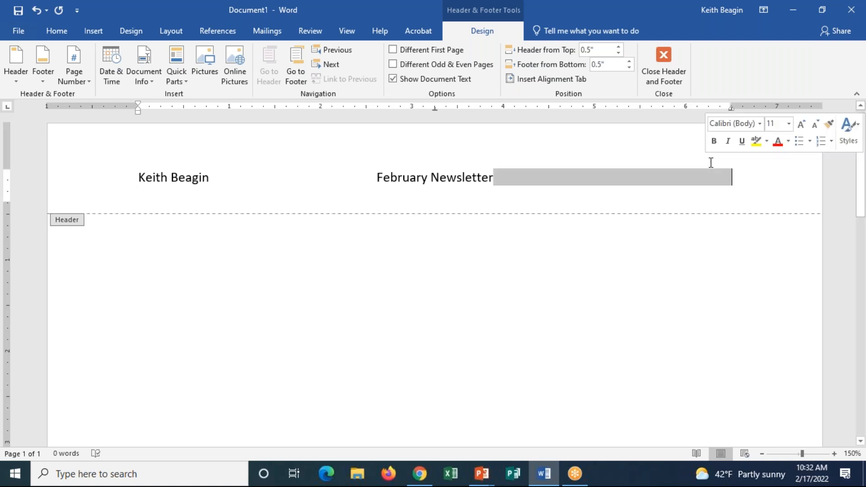
key(BackSpace)
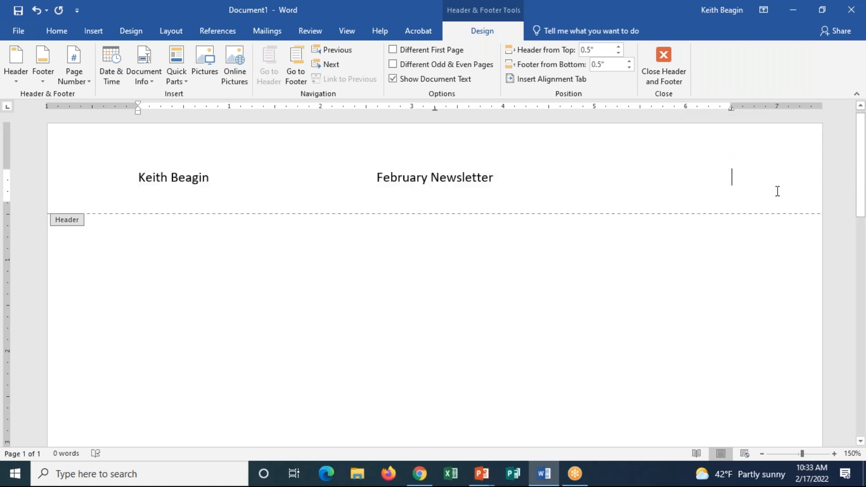
key(Return)
click(547, 181)
drag(732, 111, 732, 114)
key(Tab)
text(jjj)
key(BackSpace)
key(BackSpace)
key(Return)
key(BackSpace)
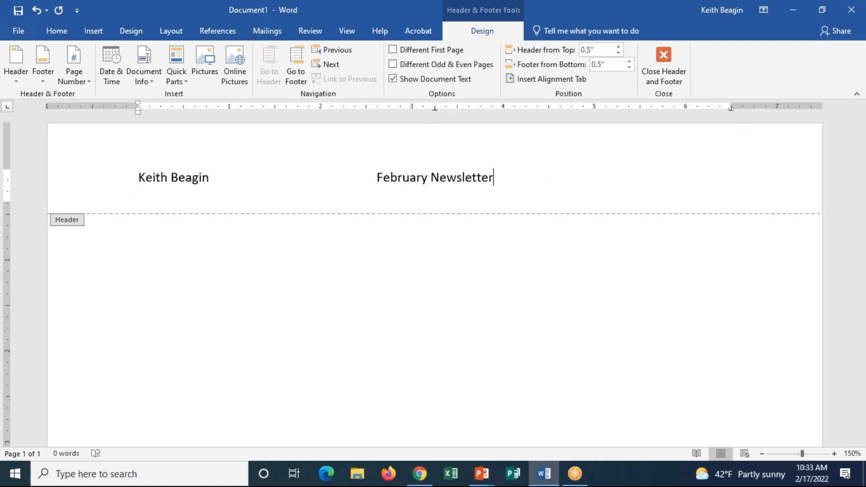
Undo the recent batch of test typing and tab stop changes in the header.
key(Tab)
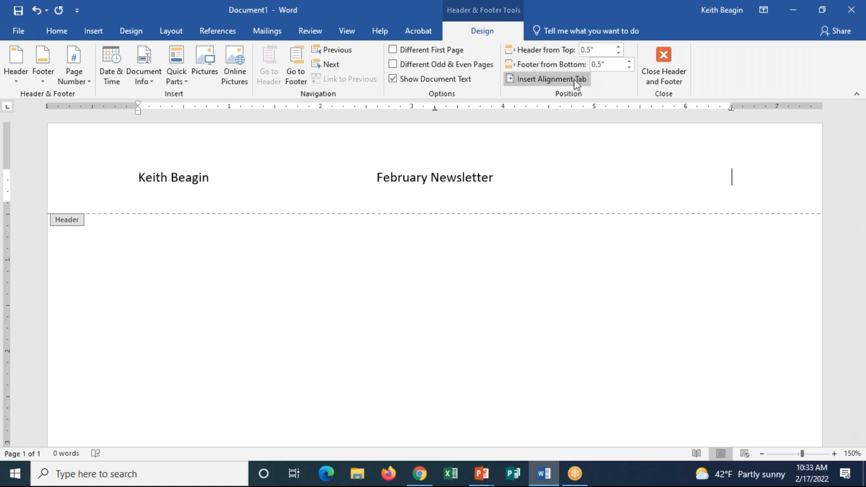
click(551, 78)
click(485, 272)
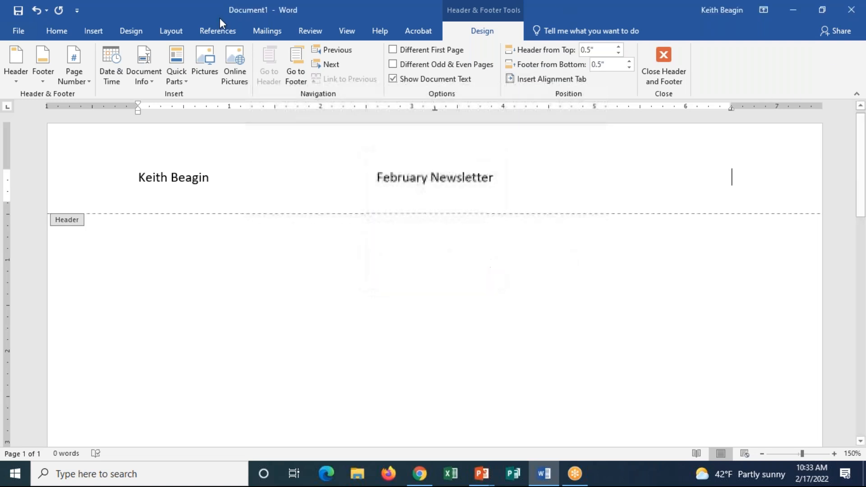
click(47, 10)
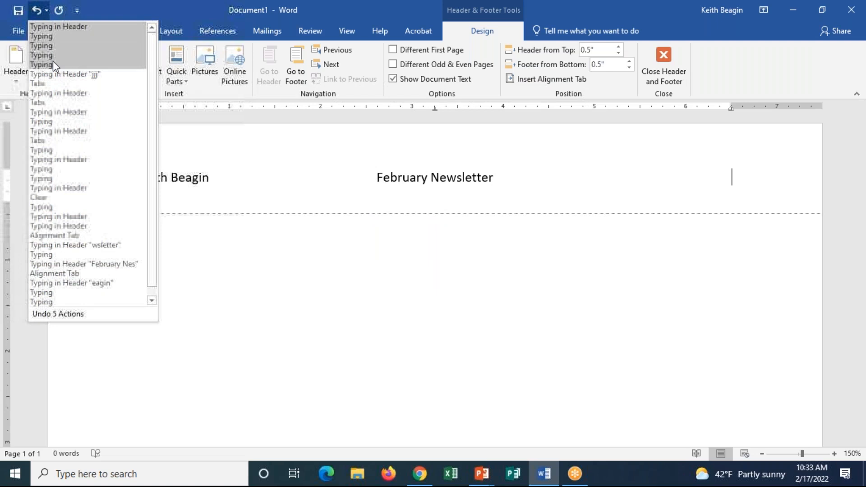
click(55, 106)
Insert a right alignment tab relative to the margin after "February Newsletter" and move the cursor to the right margin.
click(551, 79)
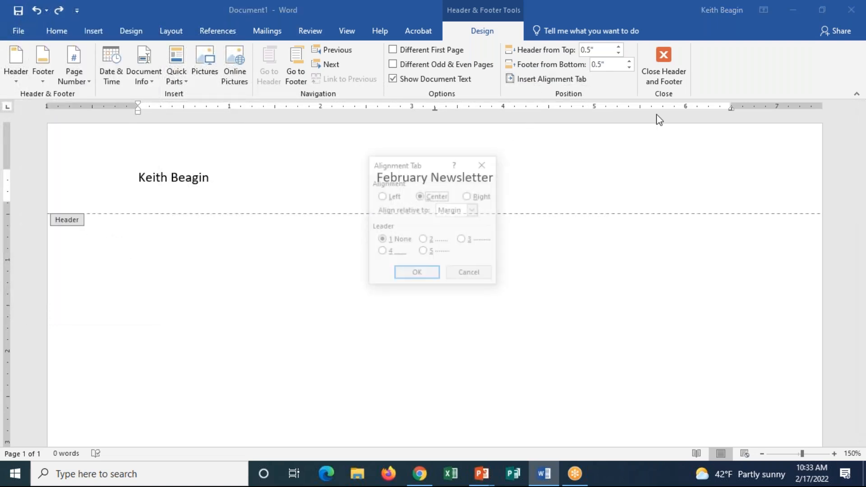
click(470, 196)
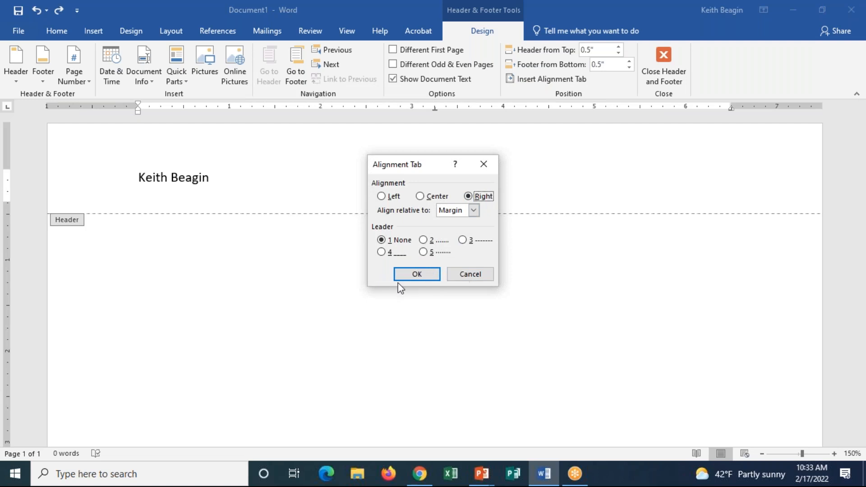
click(422, 273)
click(514, 183)
key(Tab)
key(Tab)
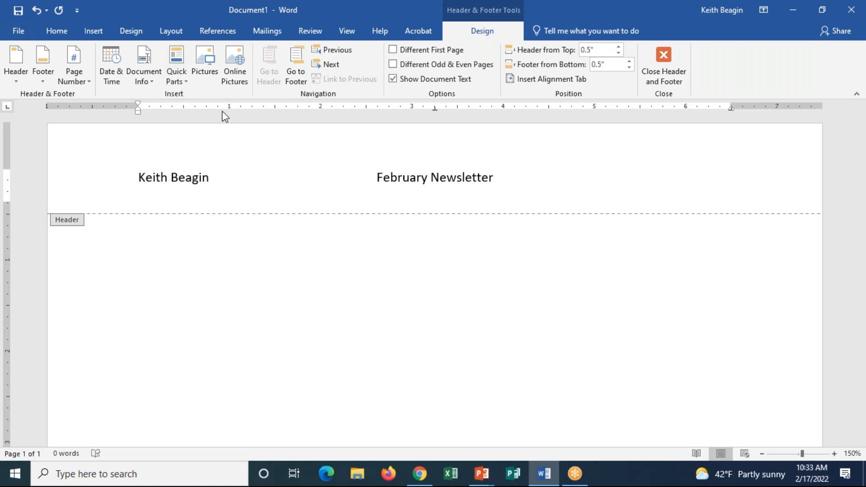
Insert the current date at the header's right margin in the "February 17, 2022" format.
click(109, 81)
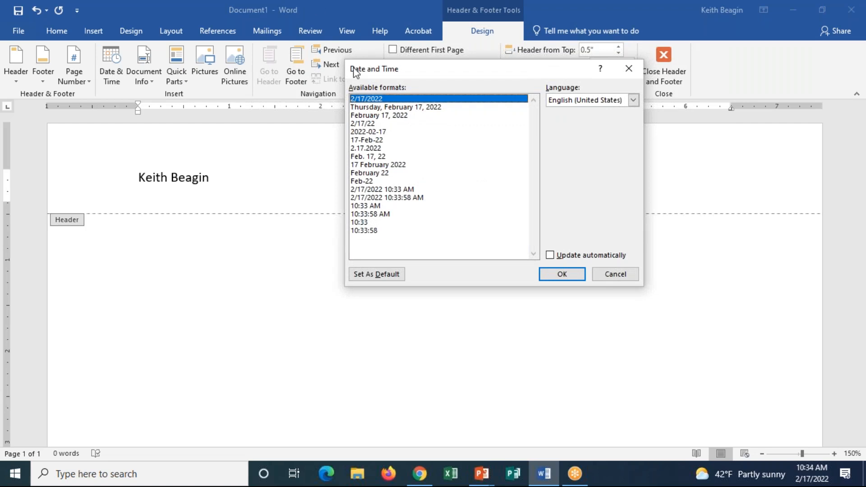
click(376, 116)
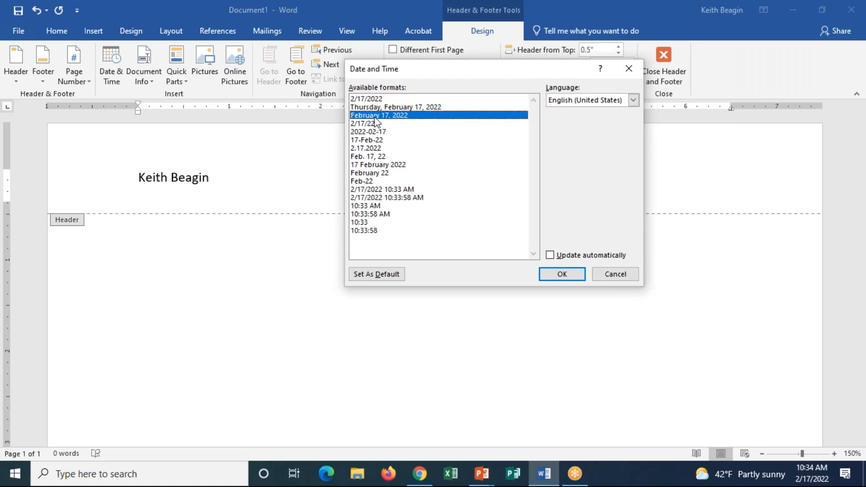
drag(570, 72, 490, 96)
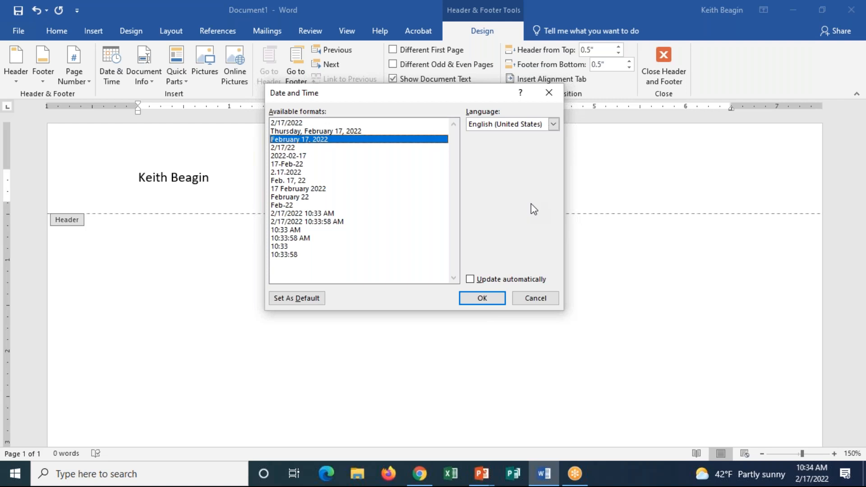
click(484, 299)
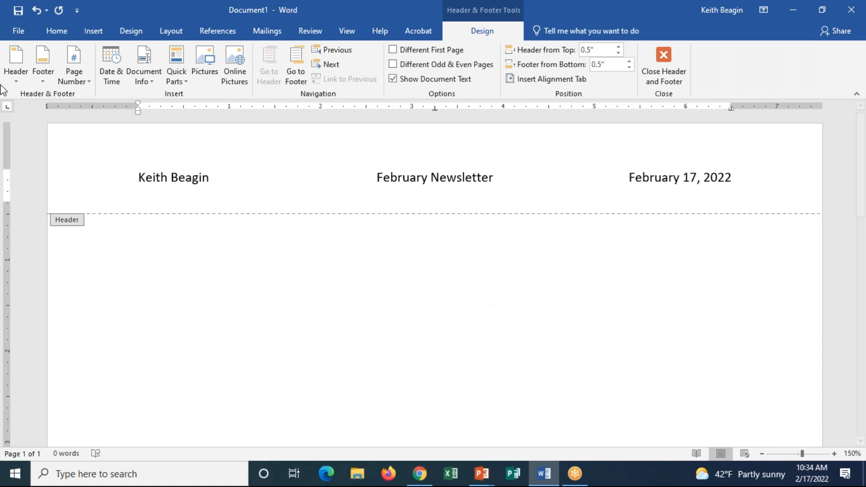
Insert a centered page number at the bottom of the page using the Plain Number 2 style.
click(82, 61)
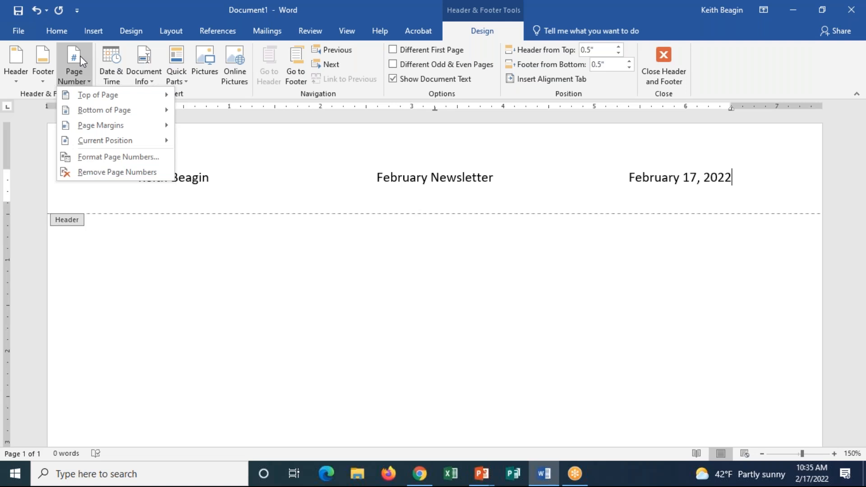
mouse_move(78, 108)
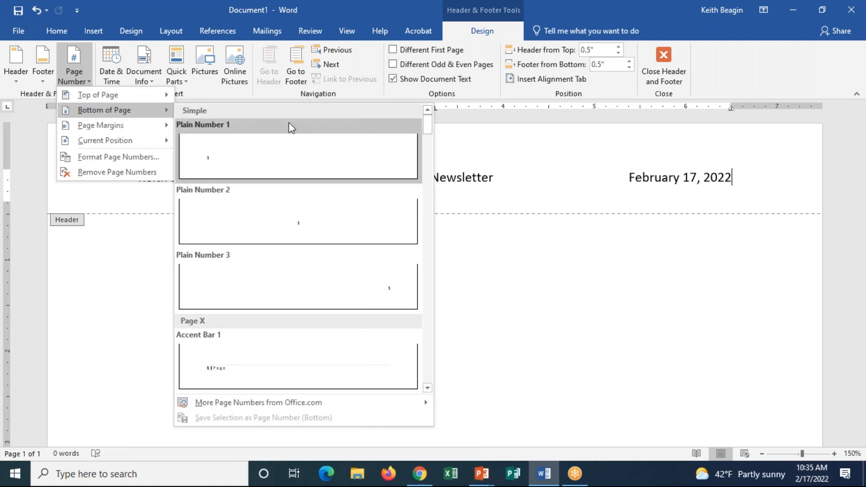
mouse_move(428, 125)
mouse_down()
mouse_move(437, 145)
mouse_move(434, 115)
mouse_up()
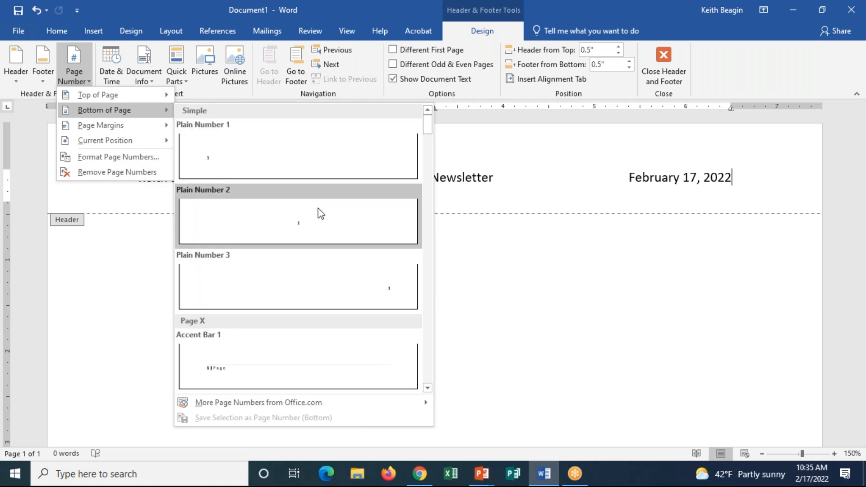
click(250, 210)
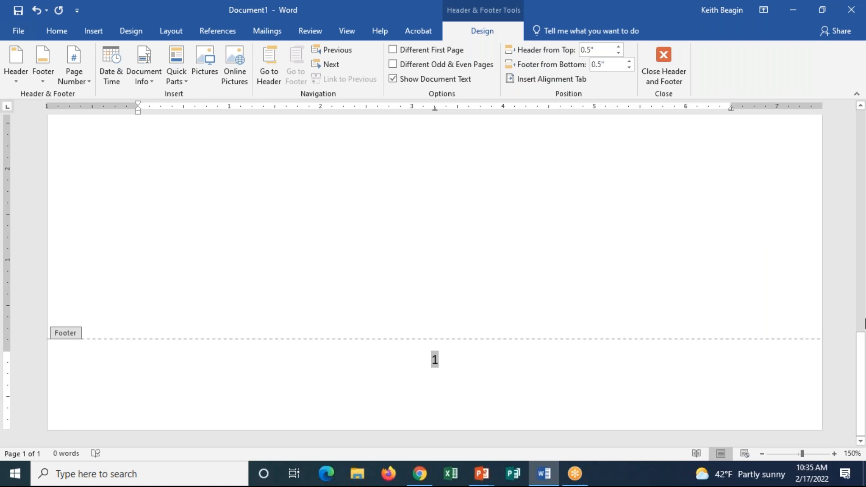
Check the footer and header, and return from header and footer editing to the document body.
scroll(865, 300, up, 7)
scroll(803, 276, down, 7)
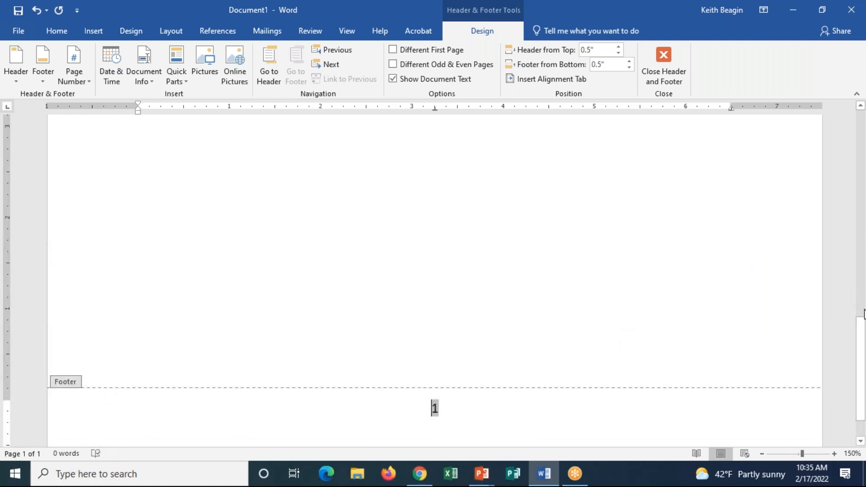
scroll(865, 314, up, 7)
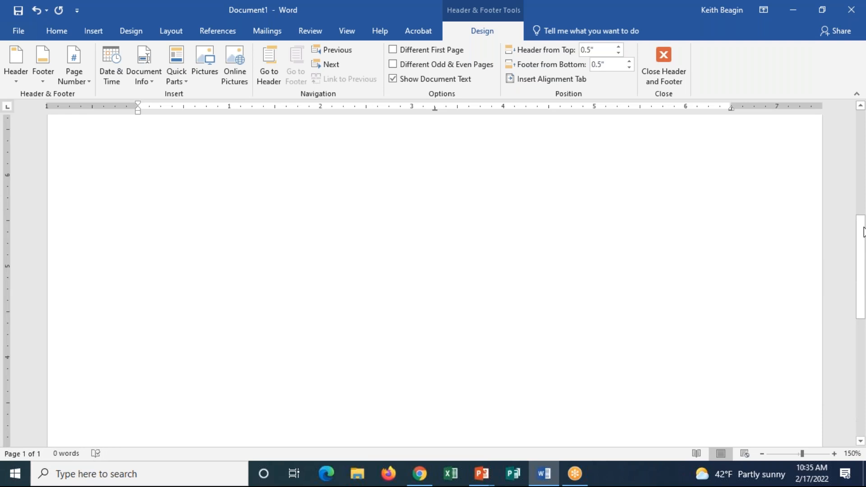
scroll(863, 237, up, 5)
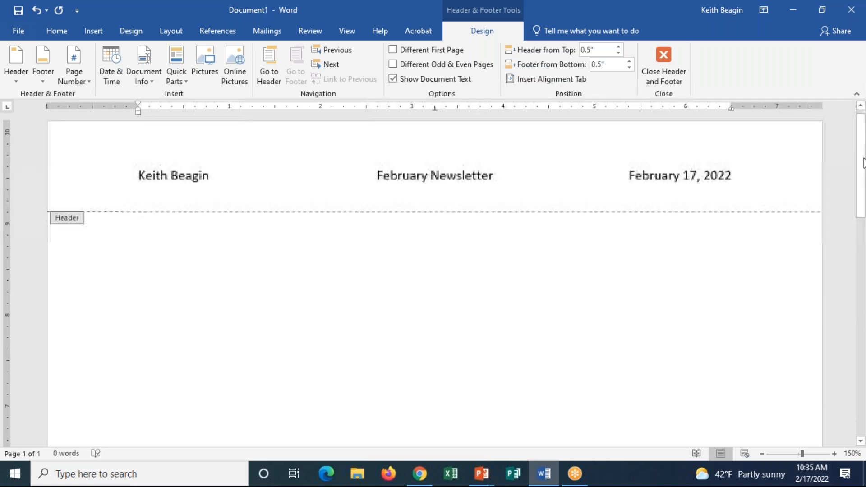
click(773, 175)
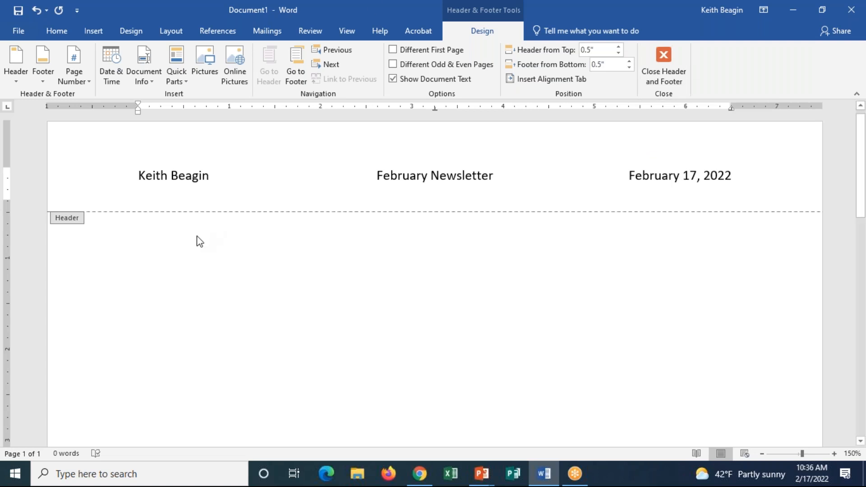
double_click(186, 244)
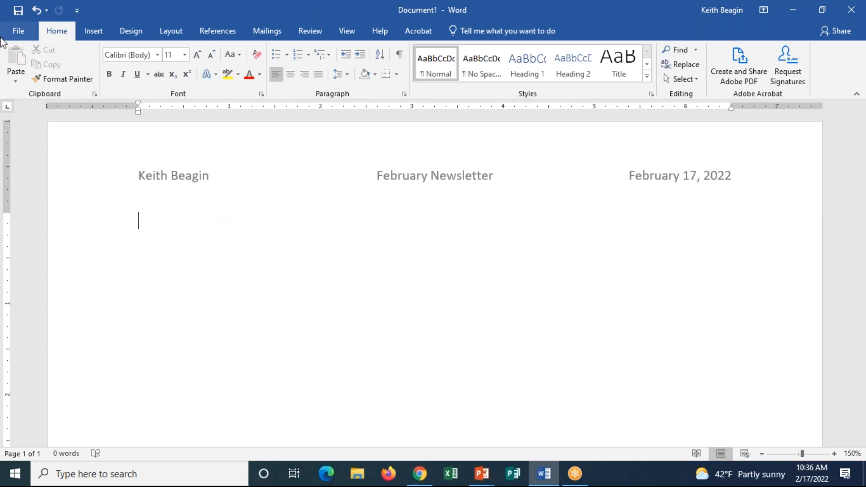
Save the document as "February Newsletter" in the Class Samples folder under Documents.
click(6, 33)
click(23, 153)
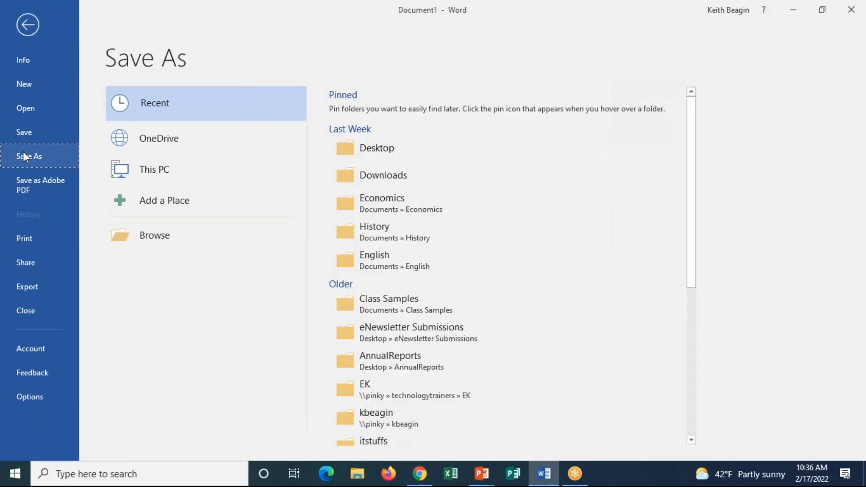
click(188, 169)
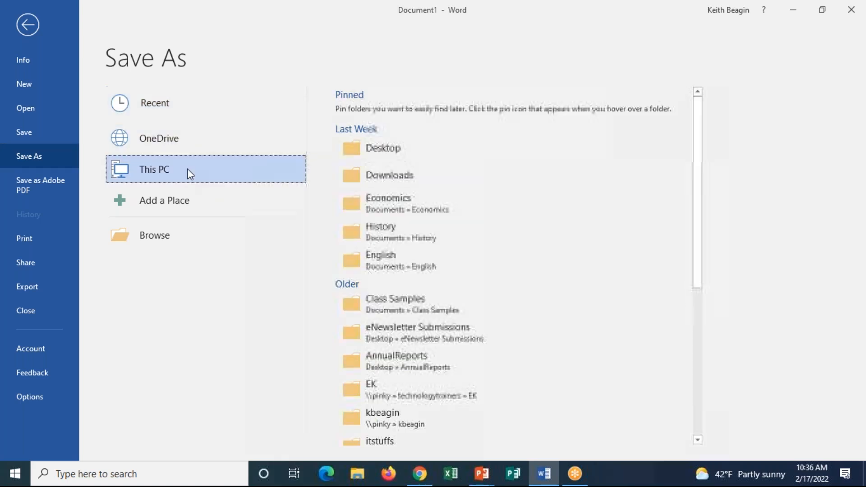
click(162, 243)
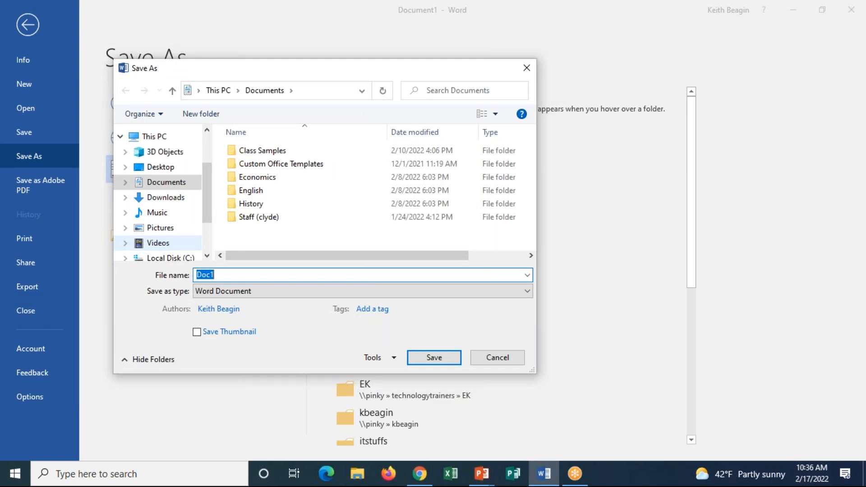
drag(378, 66, 466, 68)
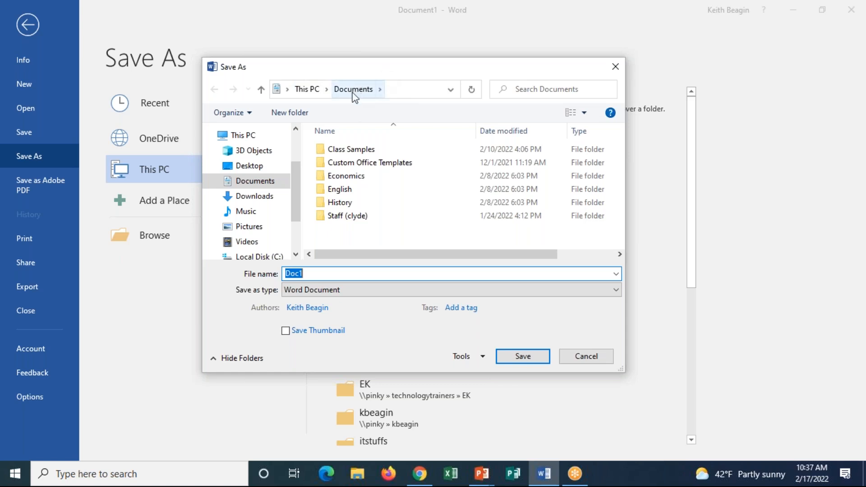
click(377, 155)
double_click(376, 155)
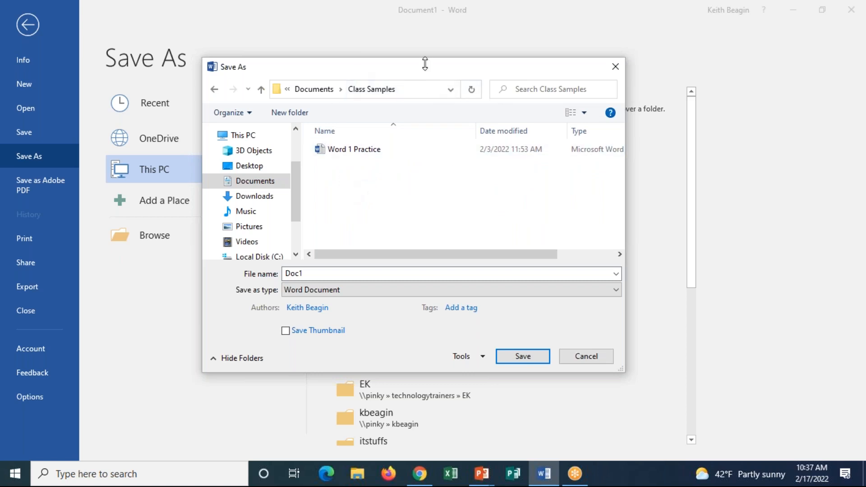
click(355, 277)
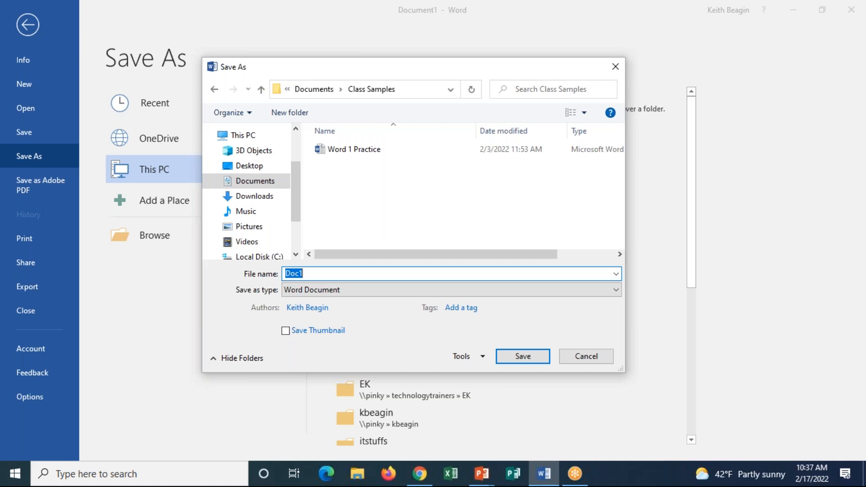
text(February Newsletter)
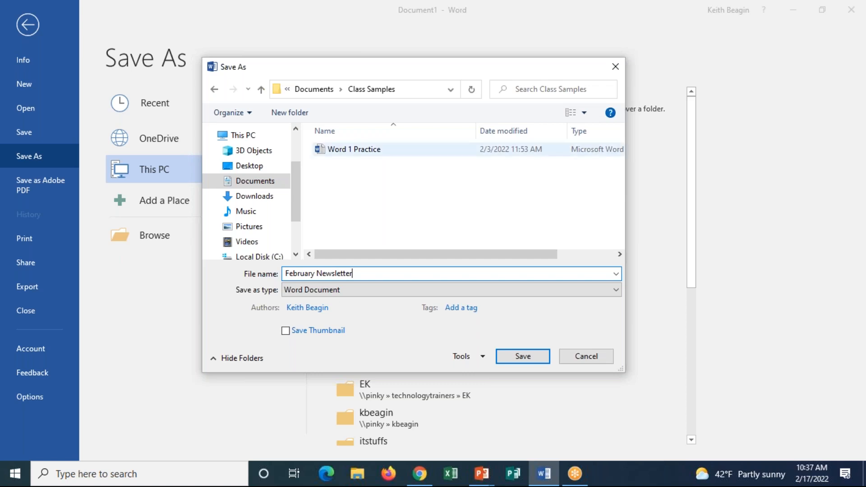
click(536, 354)
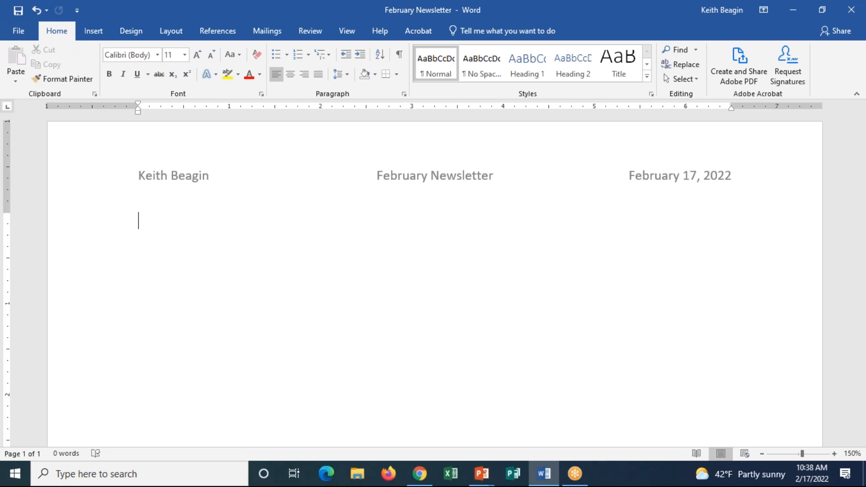
Draw a text box about 1 inch high and 6.5 inches wide below the header, spanning from margin to margin.
click(85, 32)
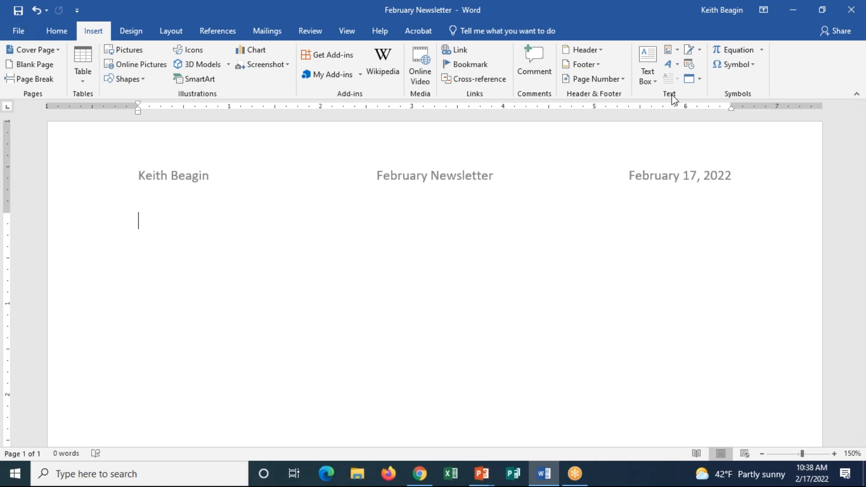
click(640, 74)
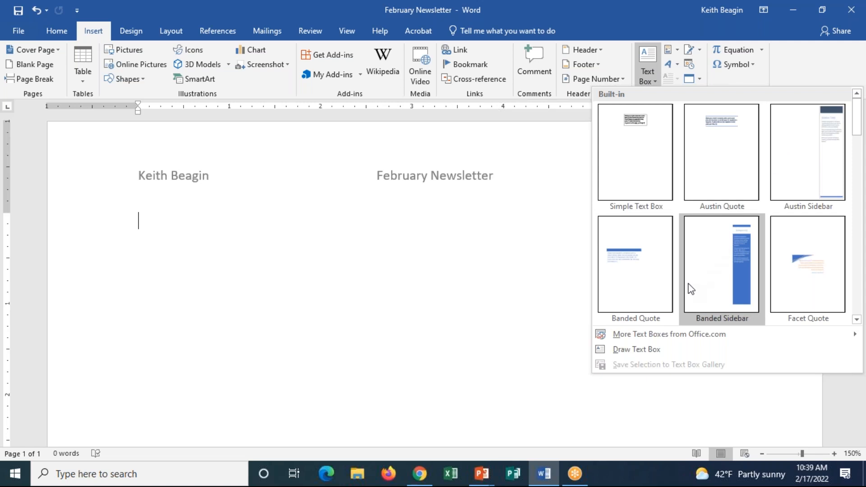
click(629, 350)
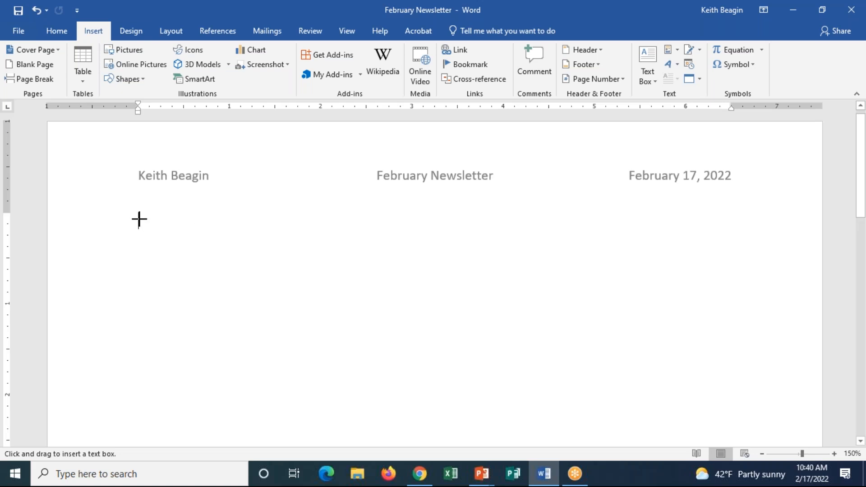
mouse_move(139, 220)
mouse_down()
mouse_move(427, 295)
mouse_move(610, 308)
mouse_up()
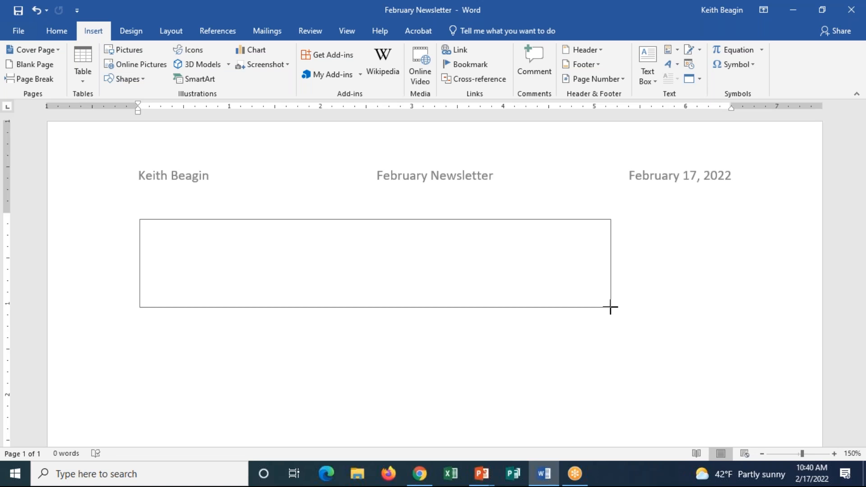
drag(610, 308, 659, 308)
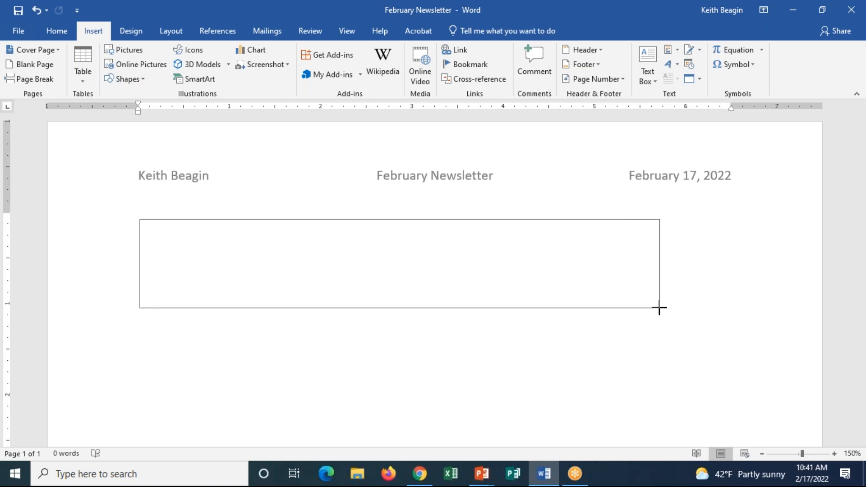
mouse_move(659, 308)
mouse_down()
mouse_move(742, 310)
mouse_move(735, 311)
mouse_up()
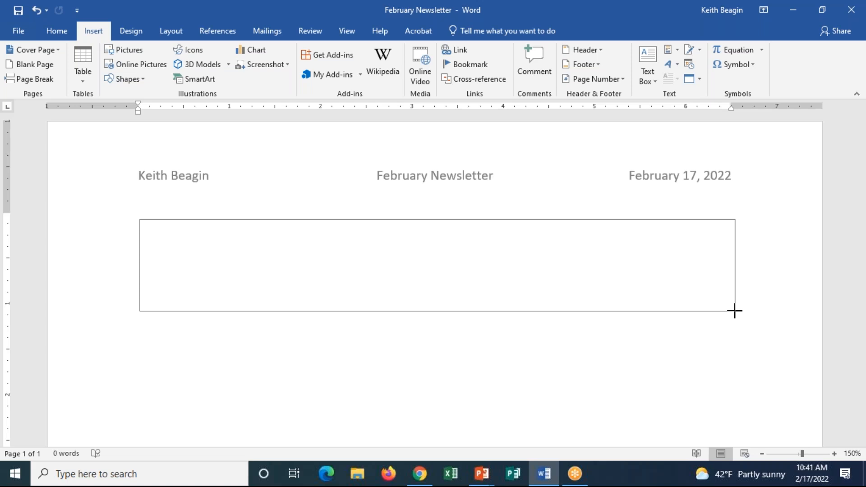
drag(735, 311, 733, 311)
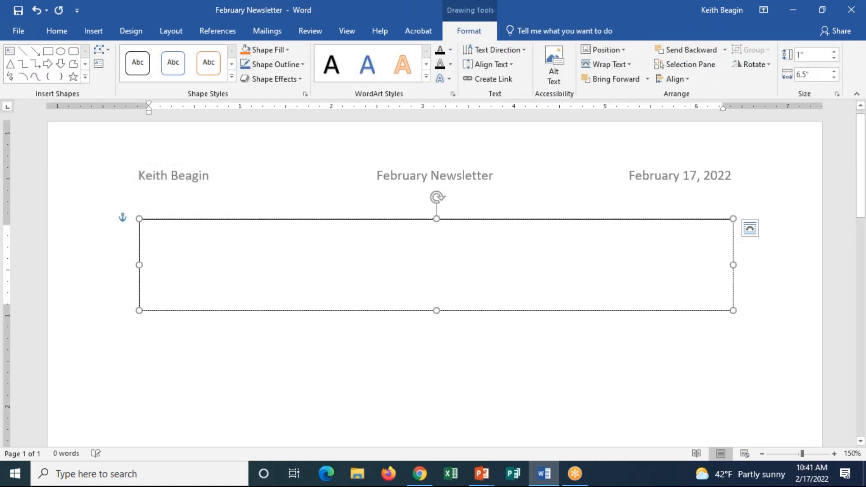
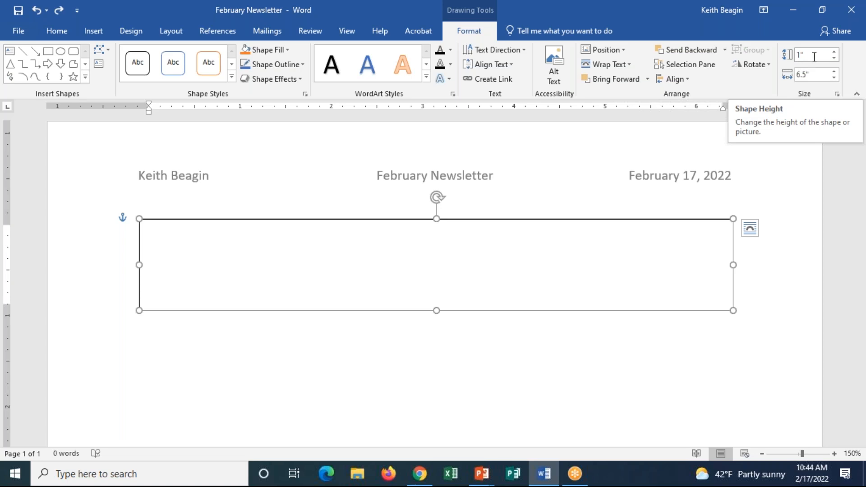
Try a height of 2 inches for the text box and undo the change.
click(811, 55)
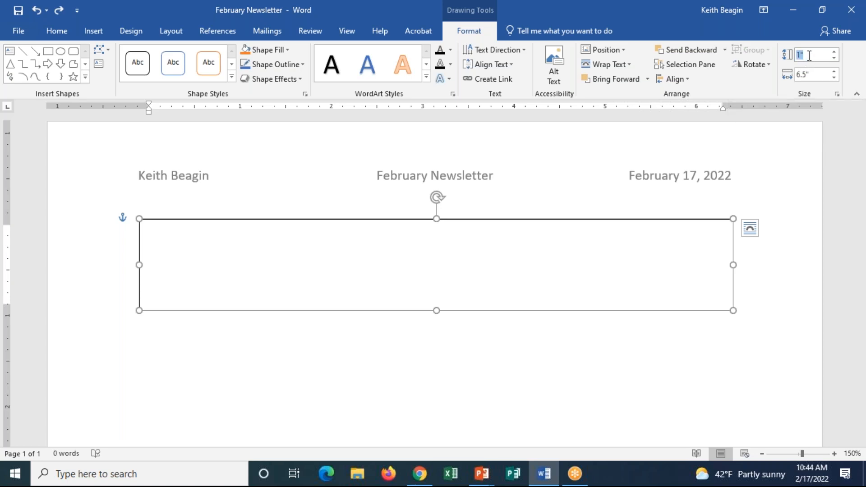
text(2)
key(Return)
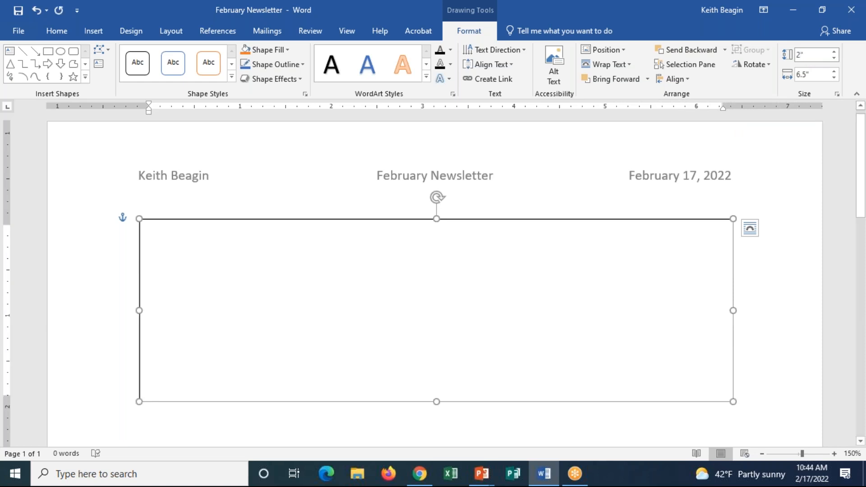
click(37, 10)
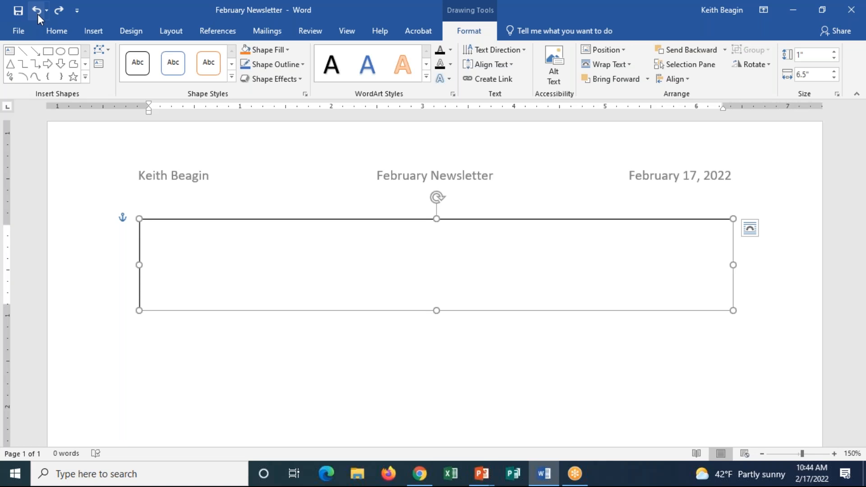
Enter "Tasty Pastry Shop" in the text box below the header.
click(166, 248)
text(Tasty )
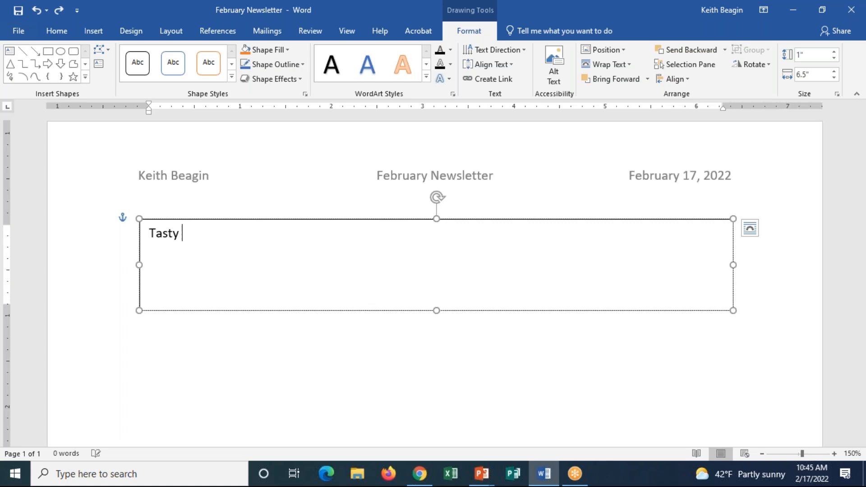
text(Pastry Shop)
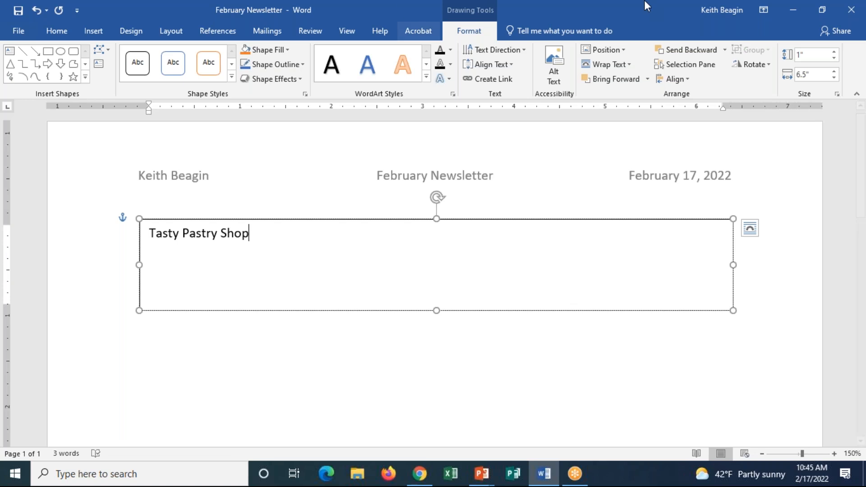
click(642, 12)
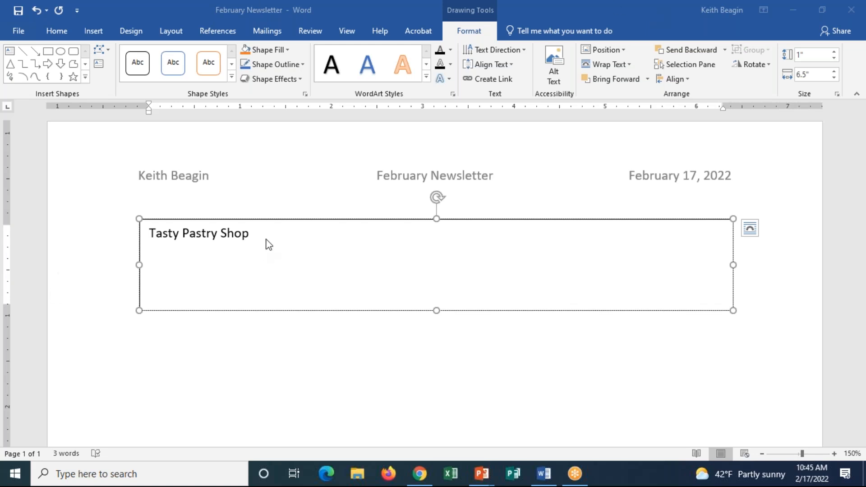
click(267, 237)
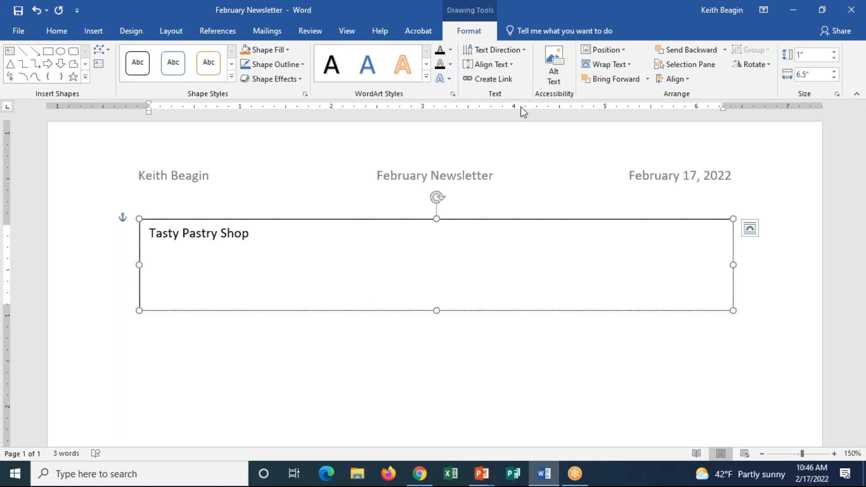
click(53, 36)
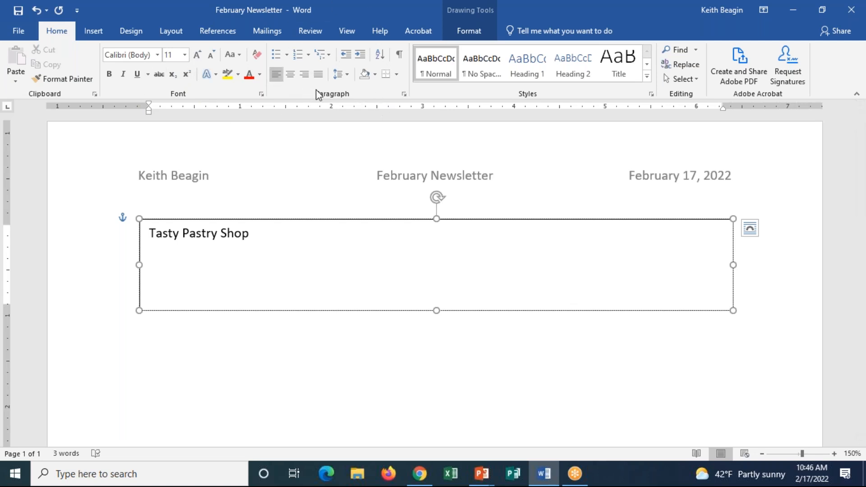
click(480, 30)
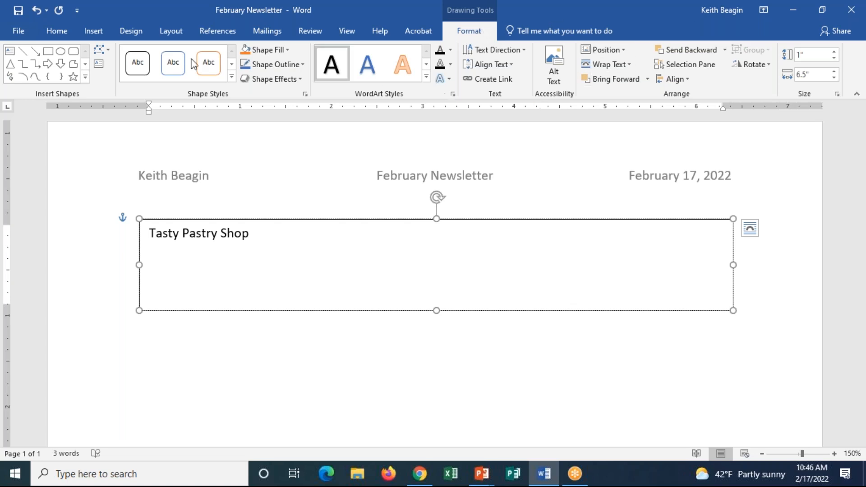
click(62, 34)
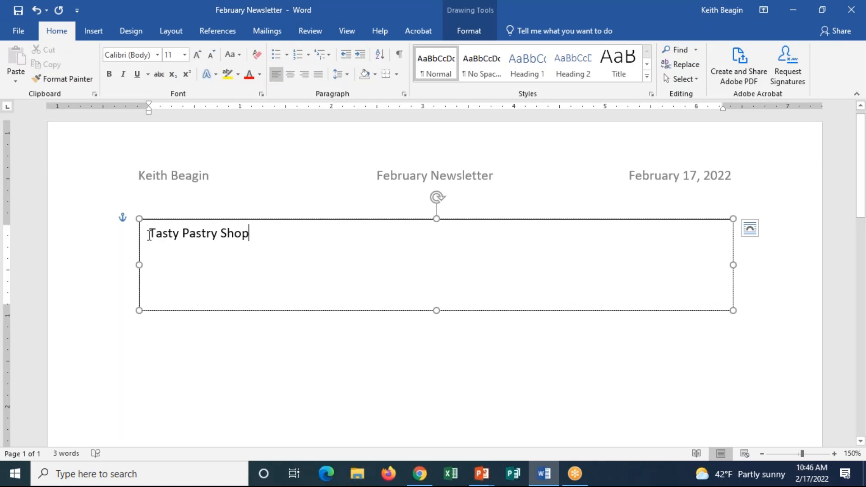
Set the font size of the "Tasty Pastry Shop" text in the text box to 28.
drag(149, 236, 243, 239)
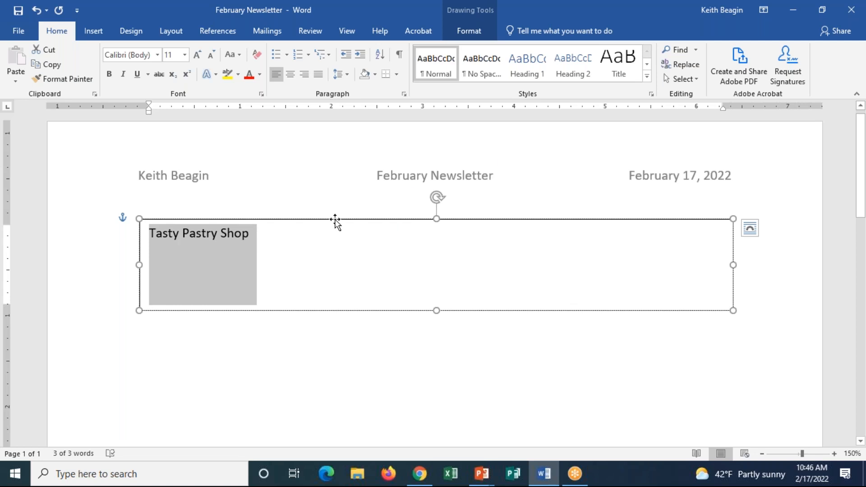
click(335, 220)
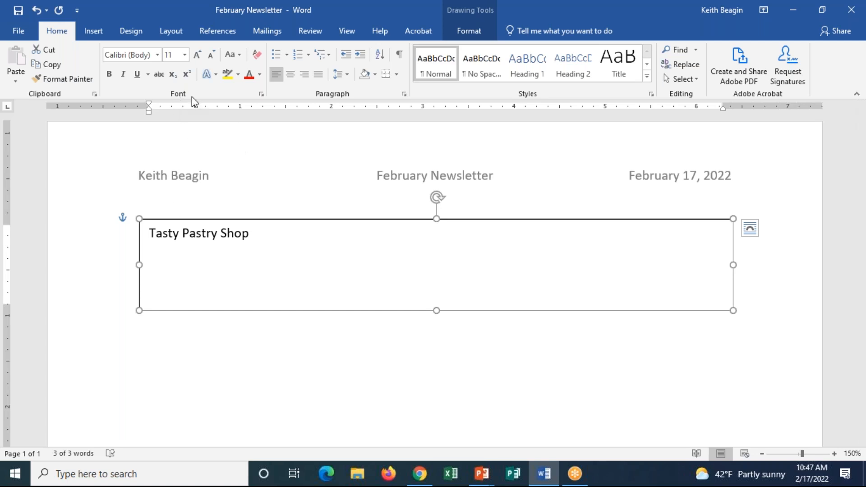
click(187, 56)
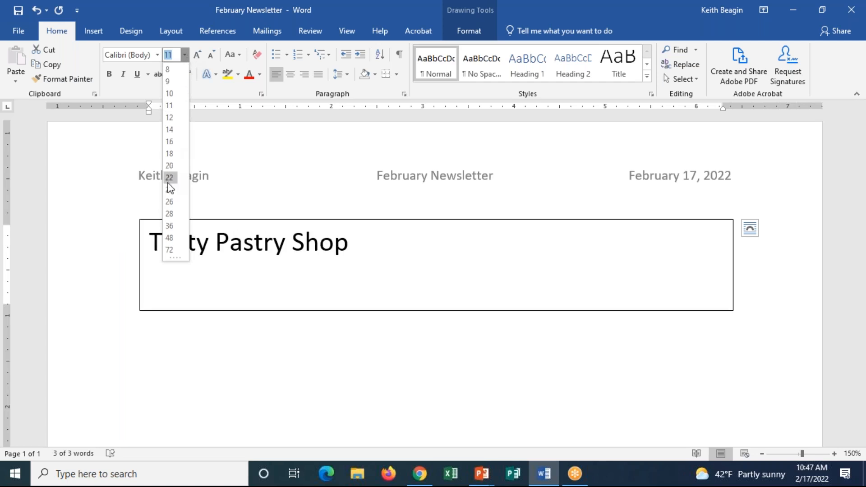
click(173, 218)
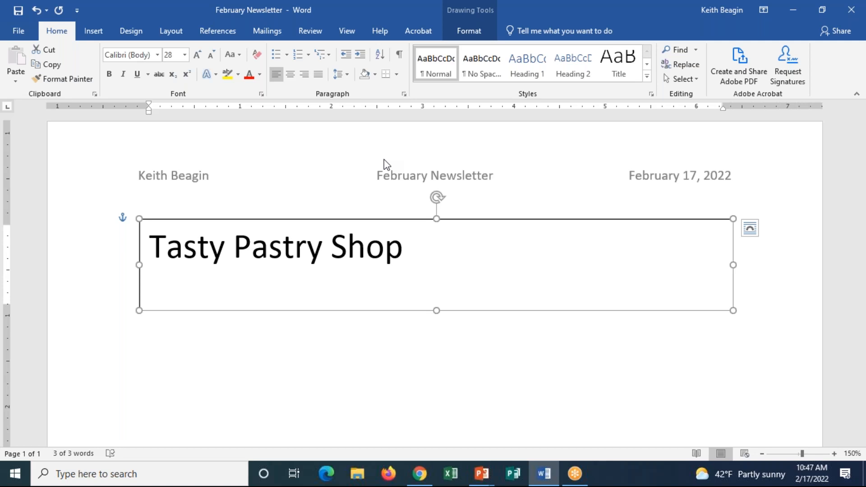
Change the font of the text box title to Bauhaus 93.
click(158, 55)
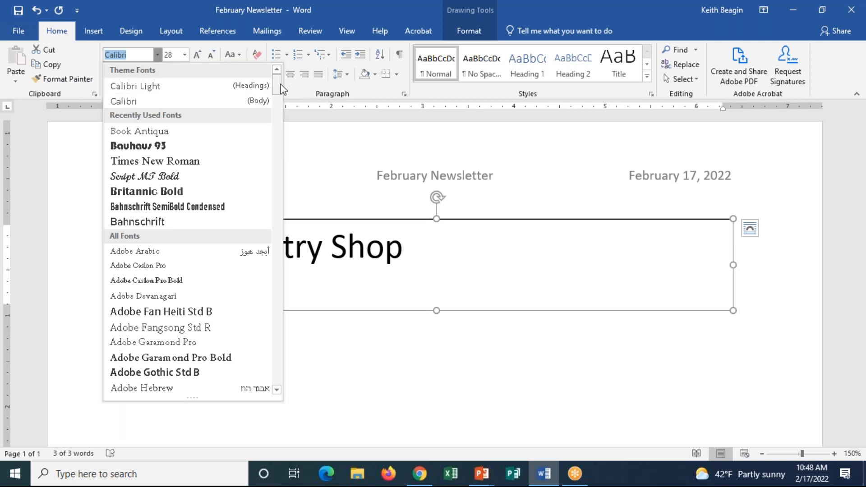
scroll(280, 95, down, 1)
drag(281, 95, 281, 124)
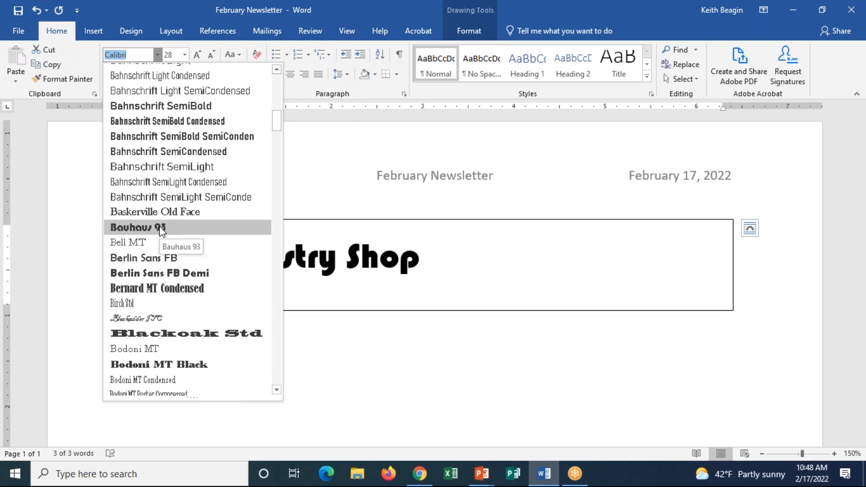
click(171, 227)
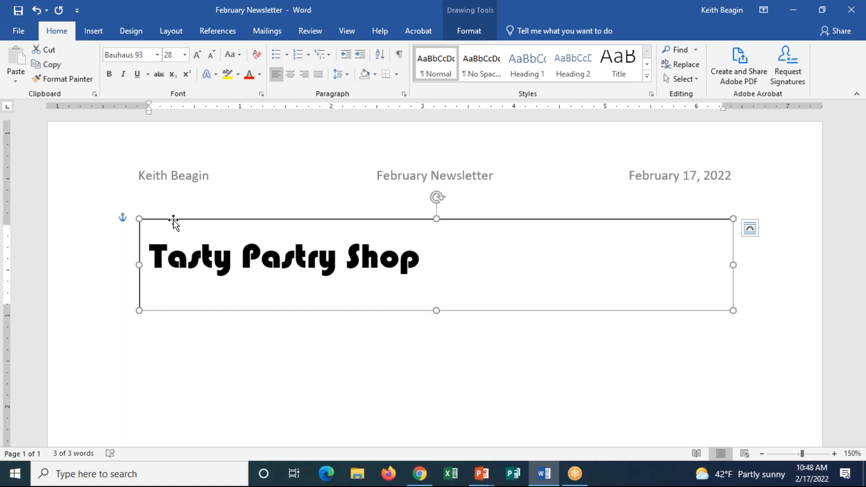
Try Align Center on the text box, undo it, and look at the vertical text alignment options without applying one.
click(464, 30)
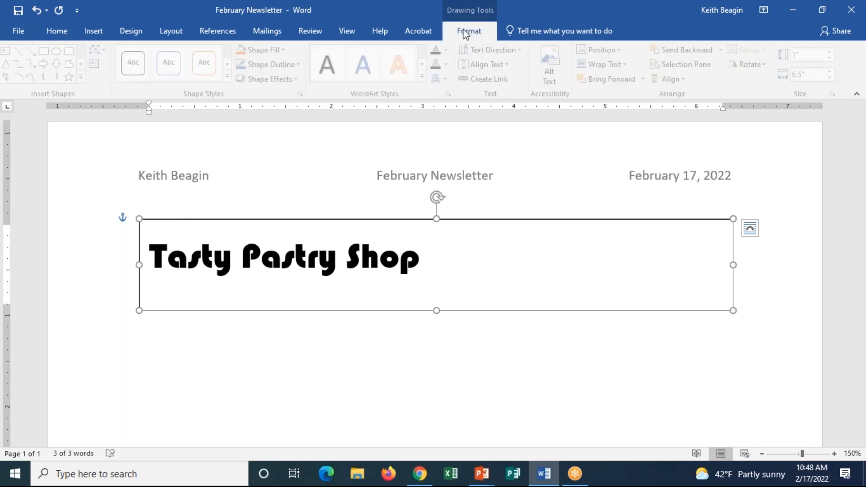
click(687, 79)
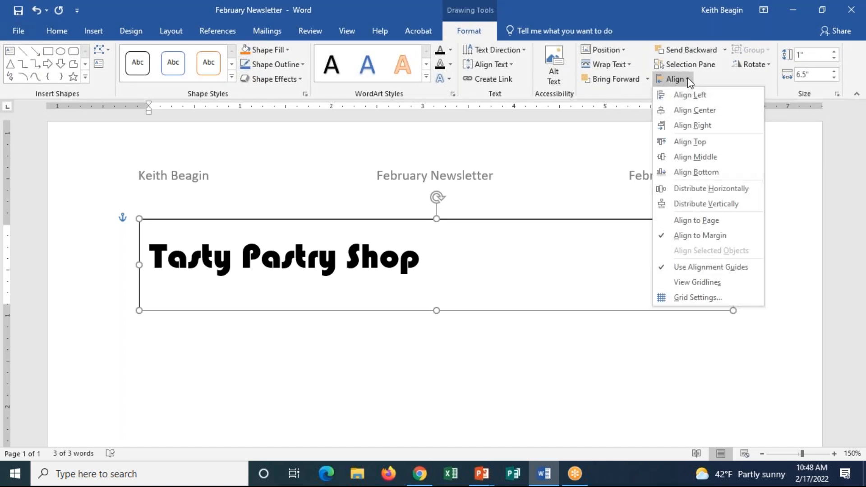
click(681, 110)
key(ctrl+z)
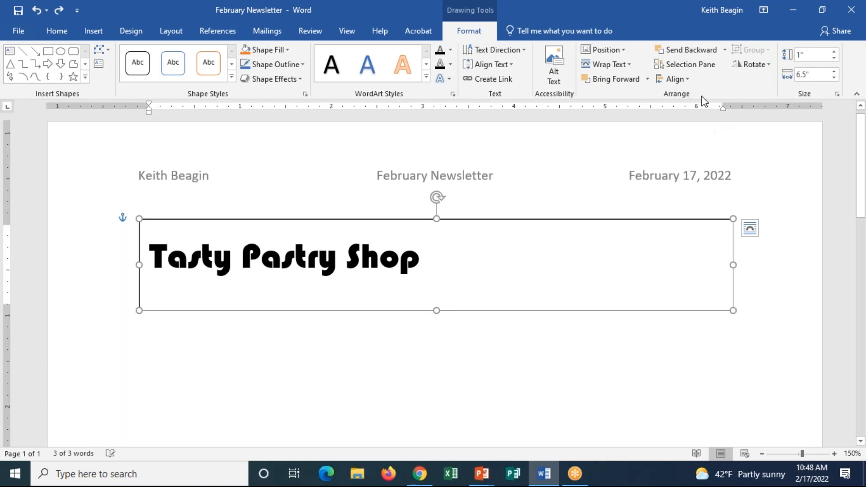
click(513, 66)
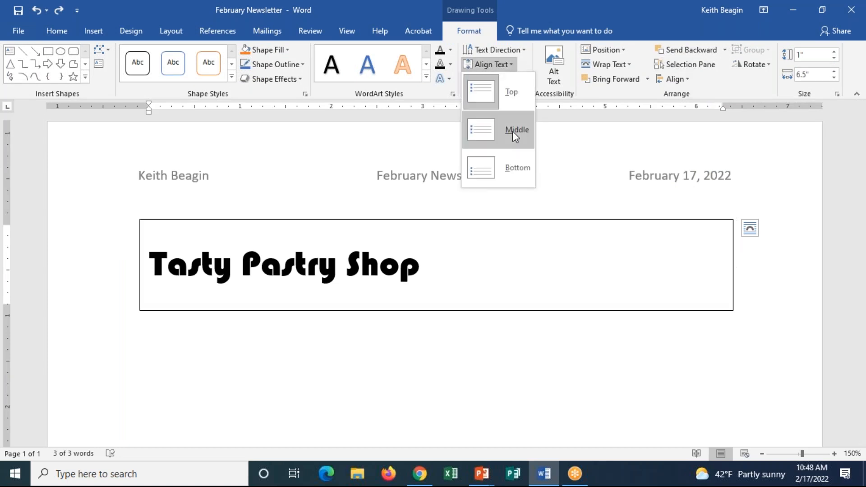
click(507, 62)
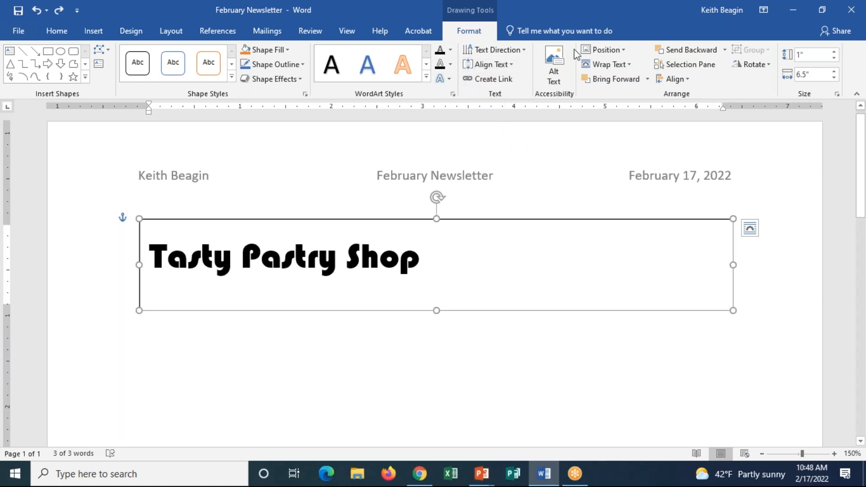
Center the title horizontally in the text box and apply the white WordArt style with an orange outline and orange shadow.
click(67, 31)
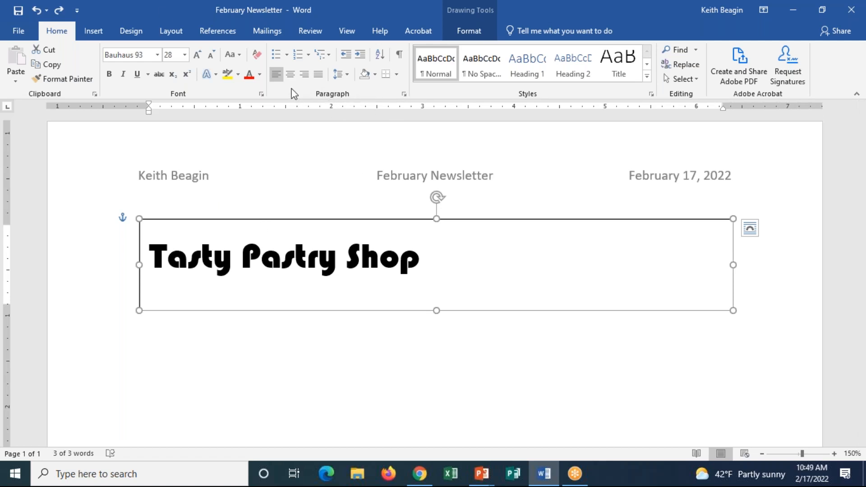
click(291, 76)
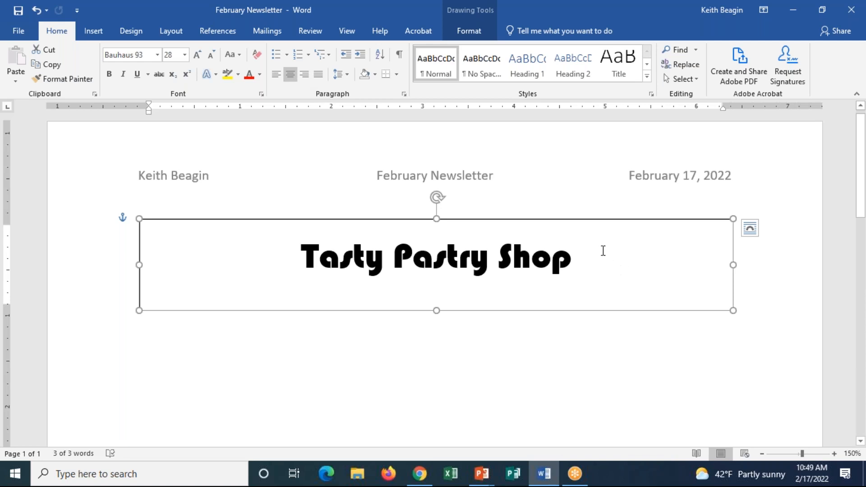
click(464, 30)
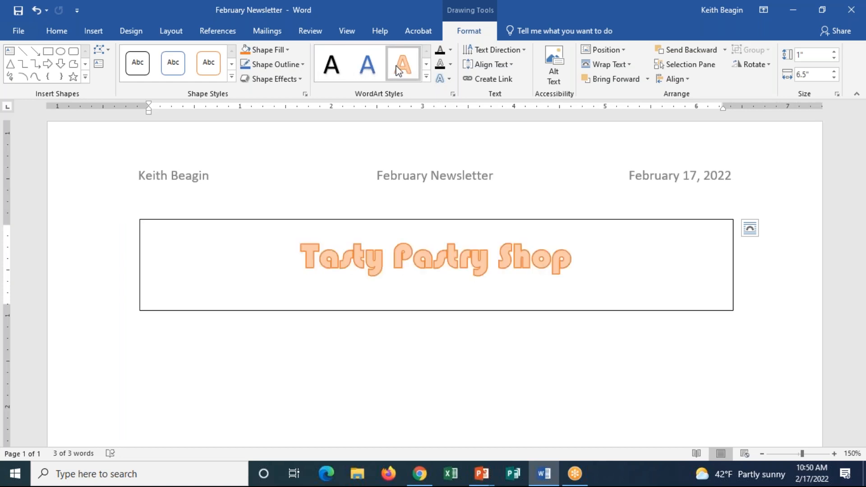
click(425, 77)
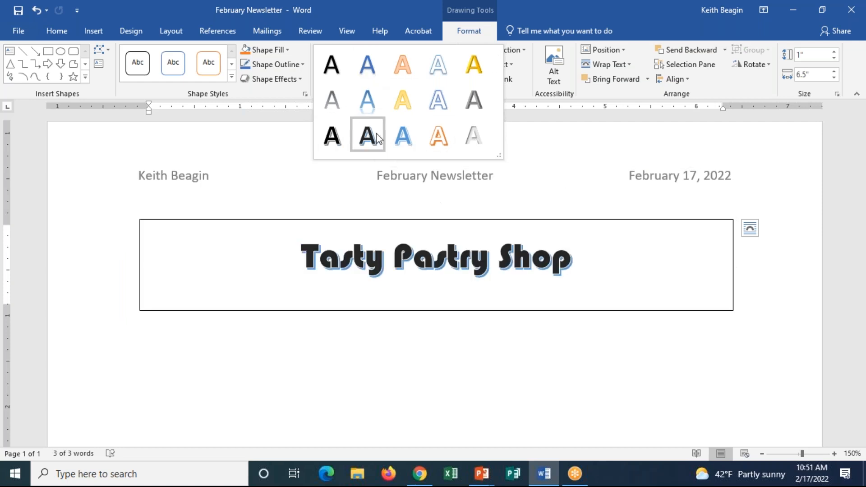
click(439, 134)
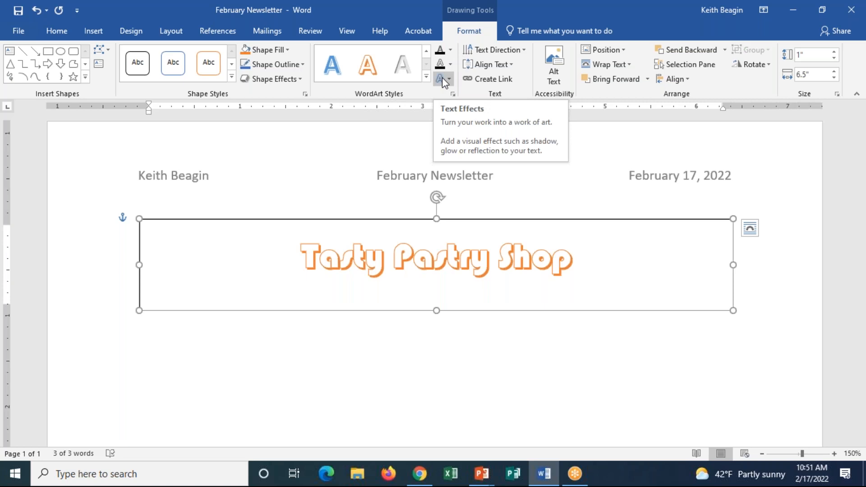
Give the "Tasty Pastry Shop" title a light blue text fill and a black text outline.
click(451, 51)
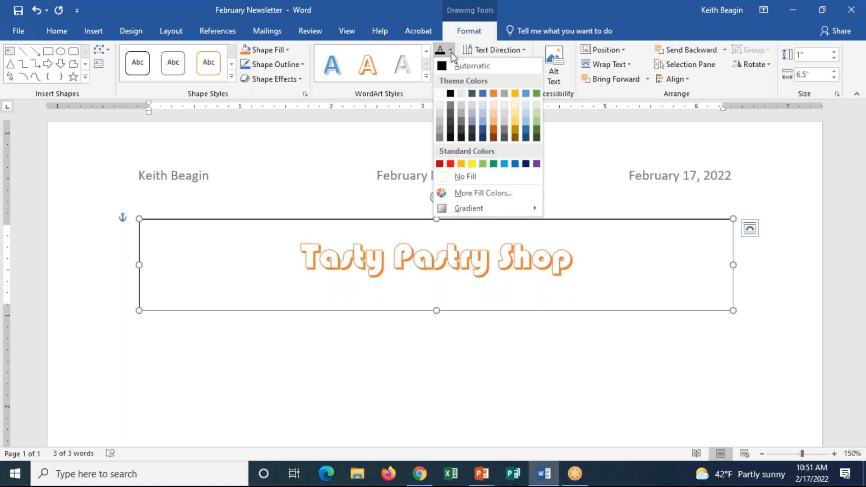
click(482, 115)
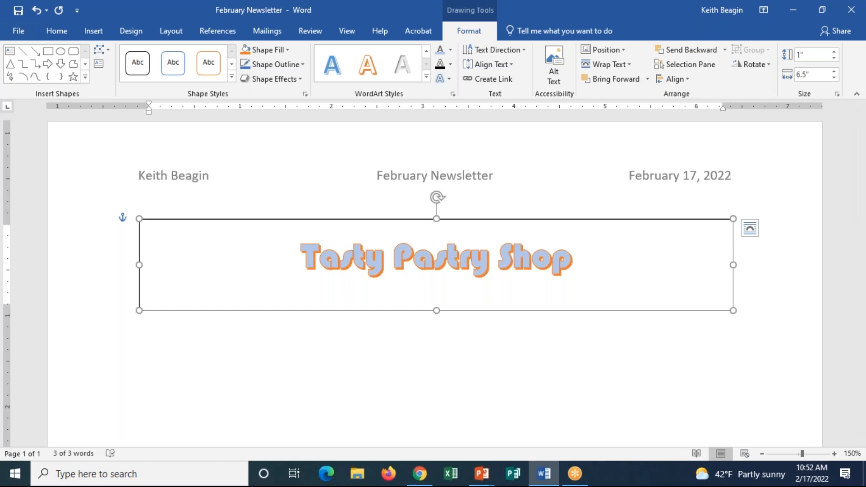
click(451, 67)
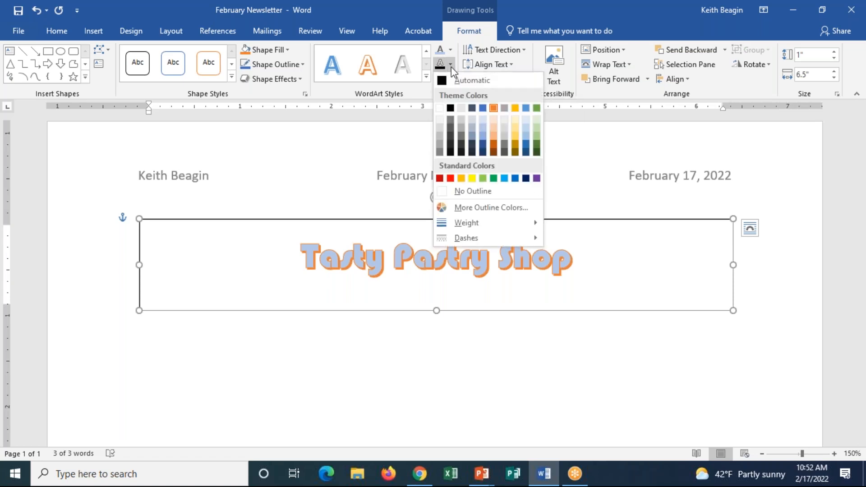
click(451, 108)
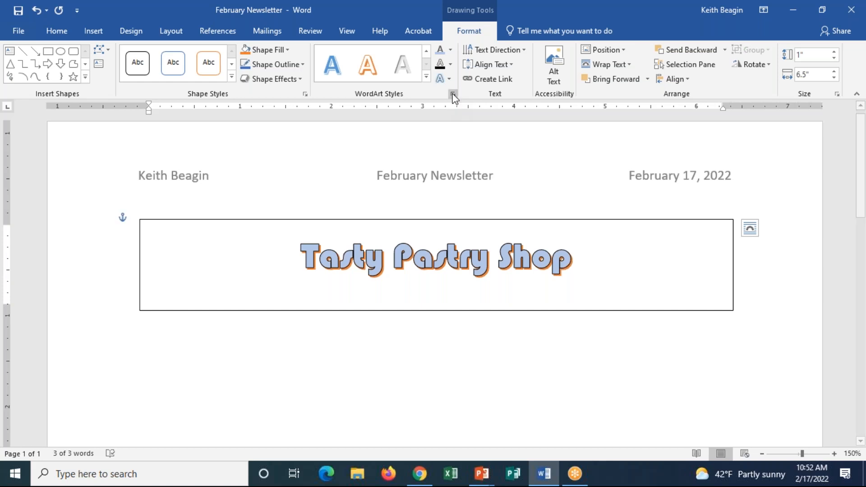
Change the title's text shadow color to standard red through the shadow options.
click(449, 80)
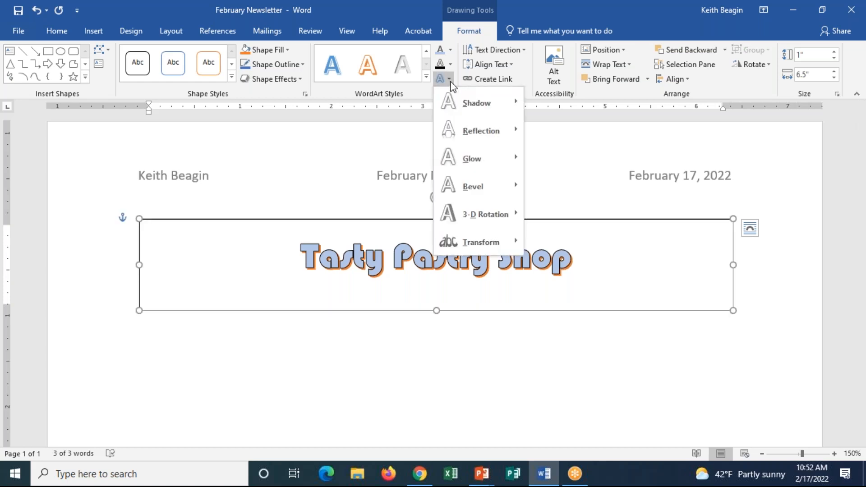
mouse_move(450, 102)
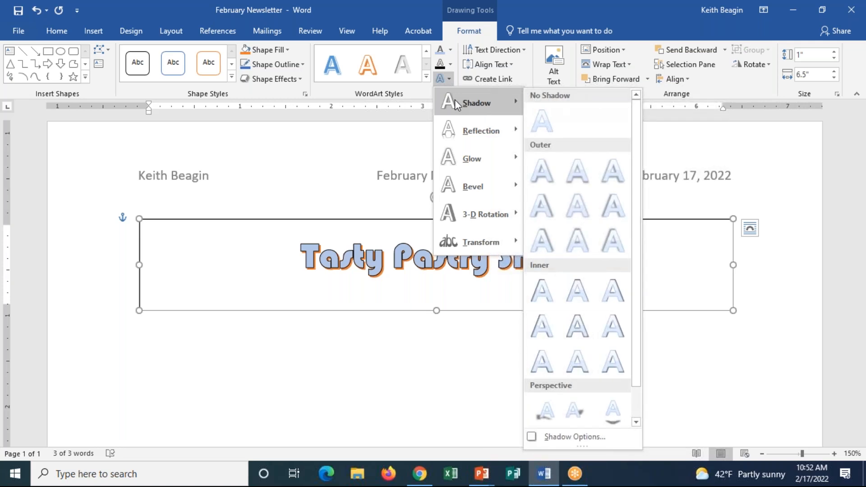
scroll(646, 126, down, 1)
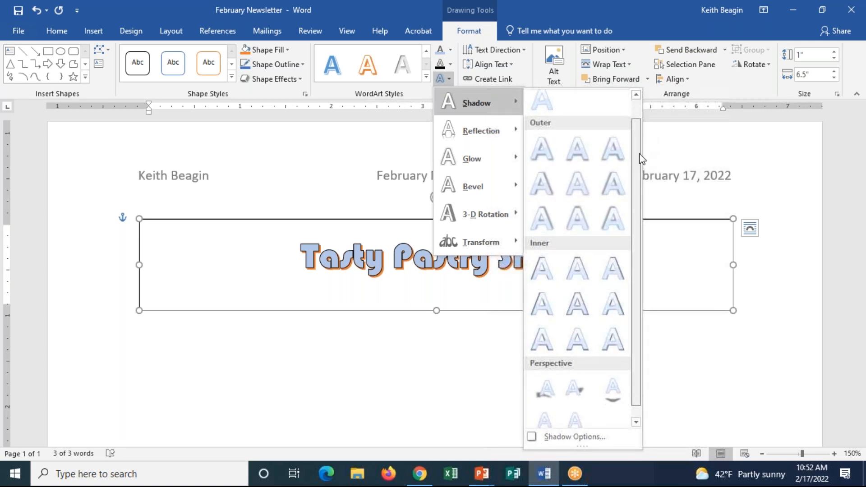
scroll(644, 122, up, 1)
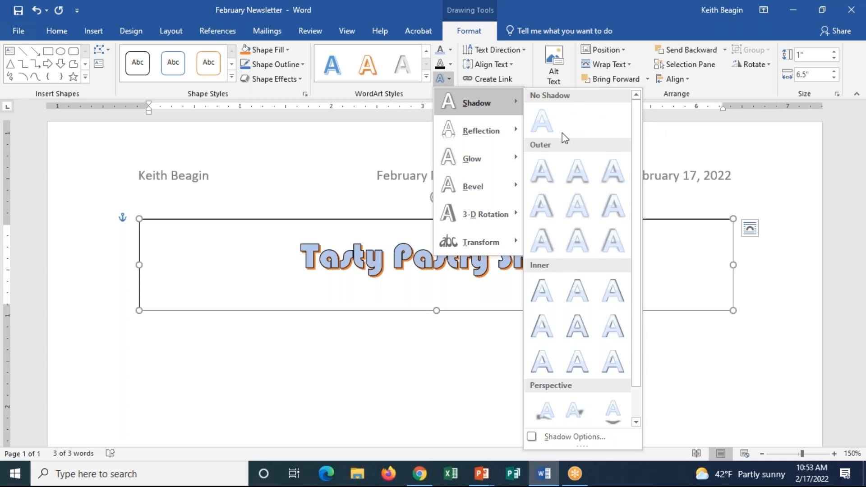
click(537, 435)
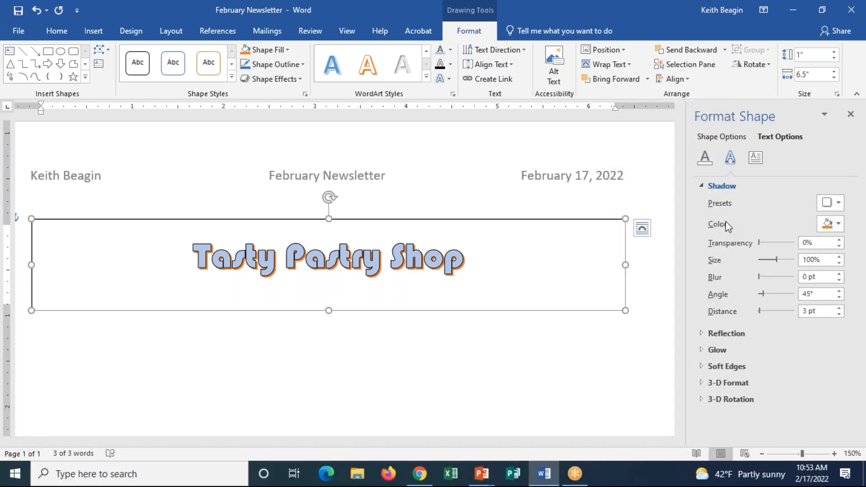
click(829, 224)
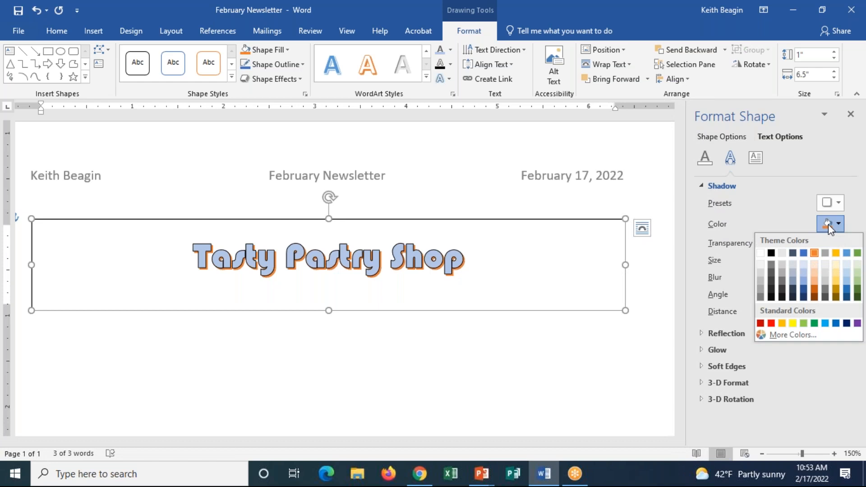
click(770, 323)
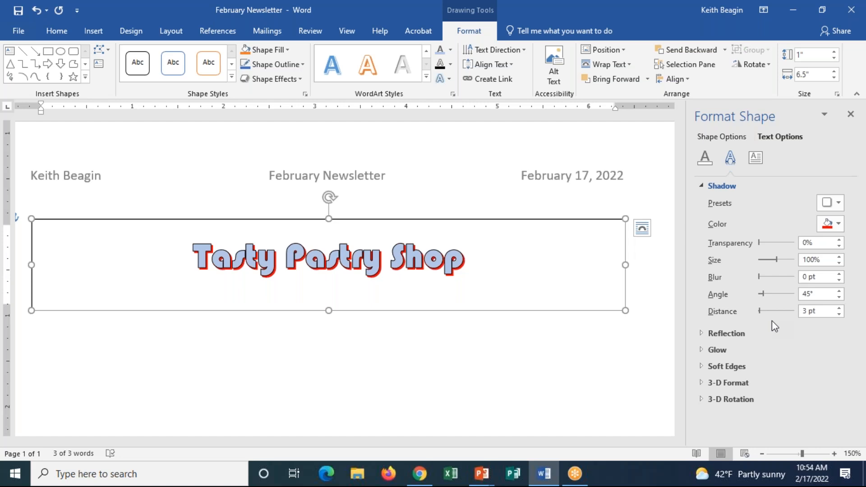
click(852, 114)
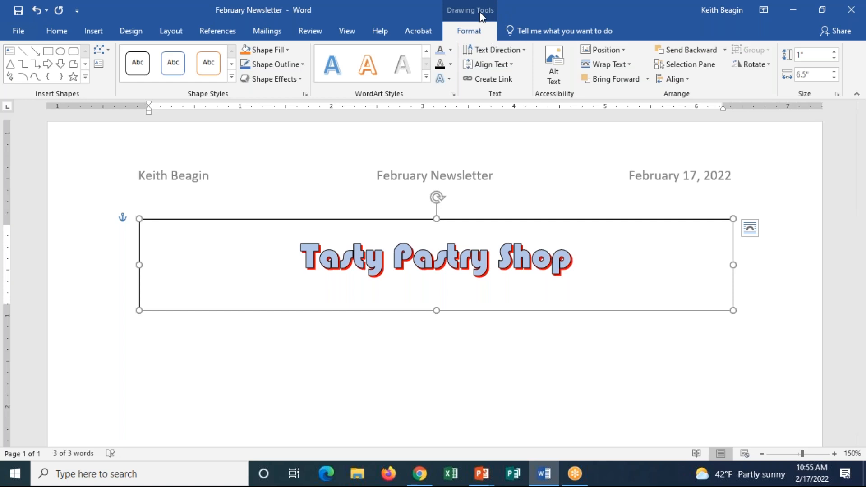
click(312, 449)
click(305, 363)
mouse_move(610, 230)
mouse_down()
mouse_move(633, 237)
mouse_move(631, 298)
mouse_move(637, 285)
mouse_up()
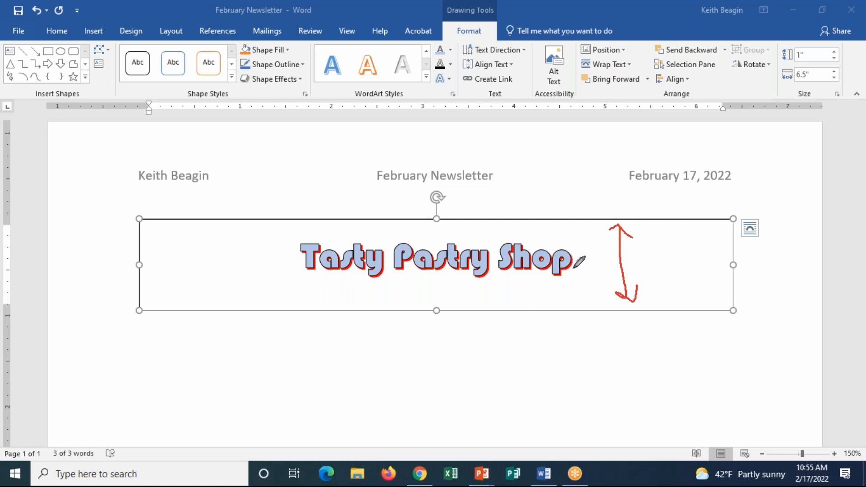
drag(599, 265, 659, 265)
click(330, 421)
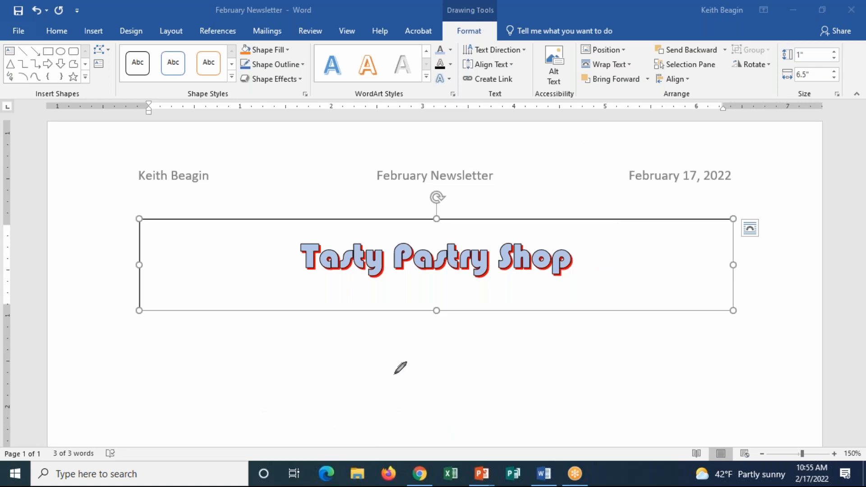
Align the title text vertically to the middle of the text box and stretch the box to a height of about 1.94 inches.
click(587, 256)
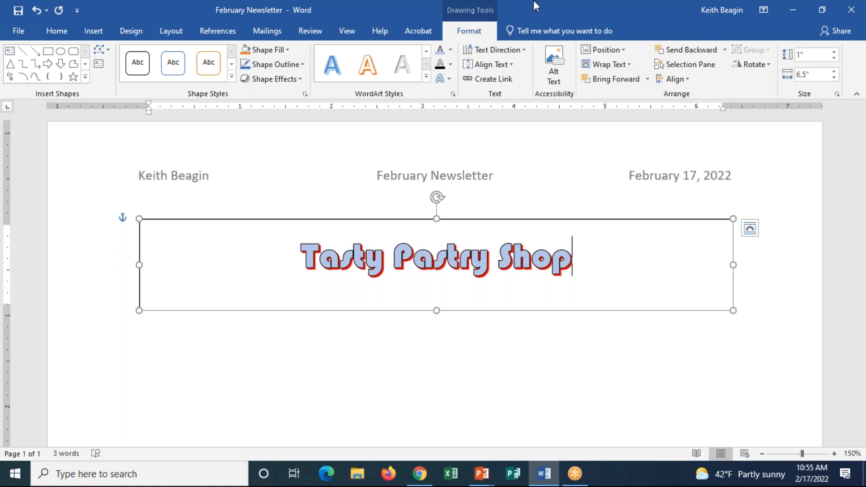
click(550, 221)
click(506, 66)
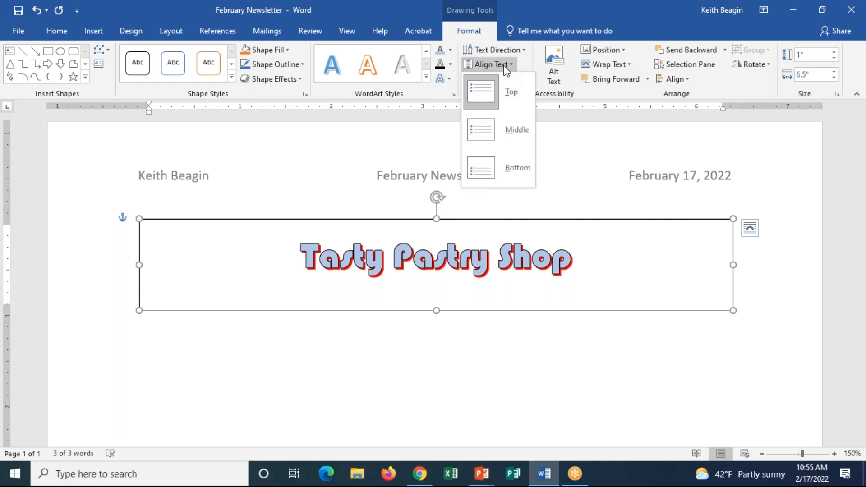
click(516, 126)
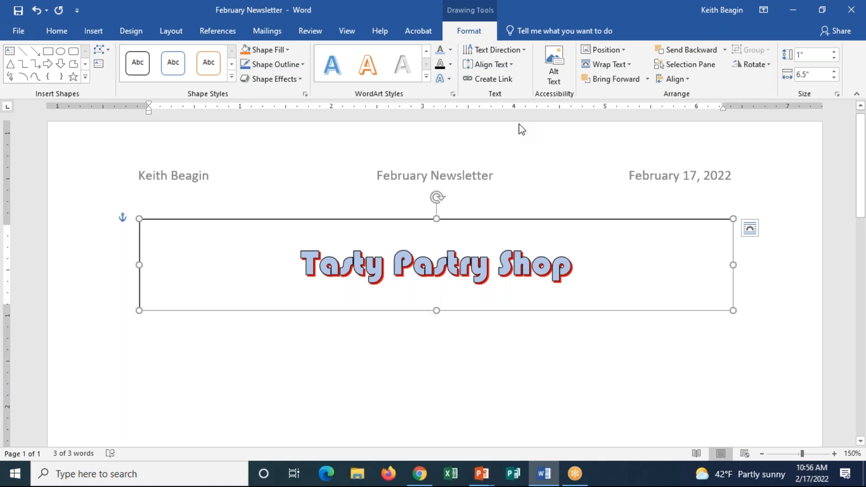
drag(437, 313, 453, 386)
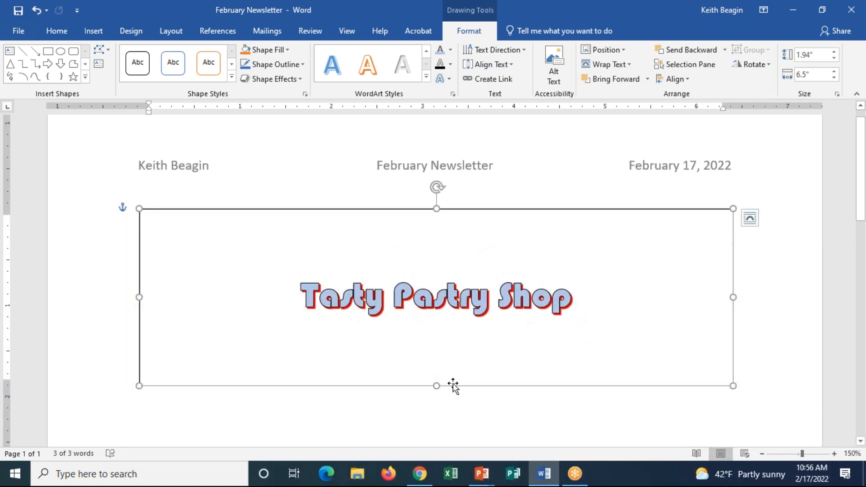
Undo the last height change of the title text box and give the box a standard yellow fill.
key(ctrl+z)
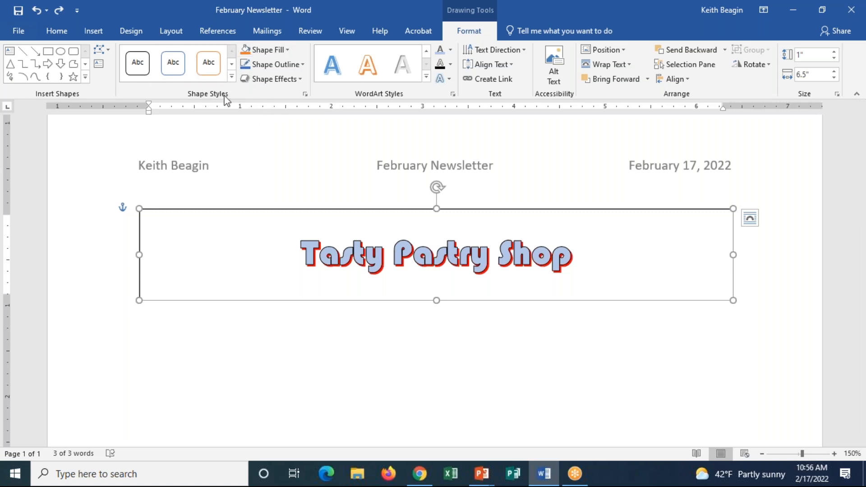
click(231, 78)
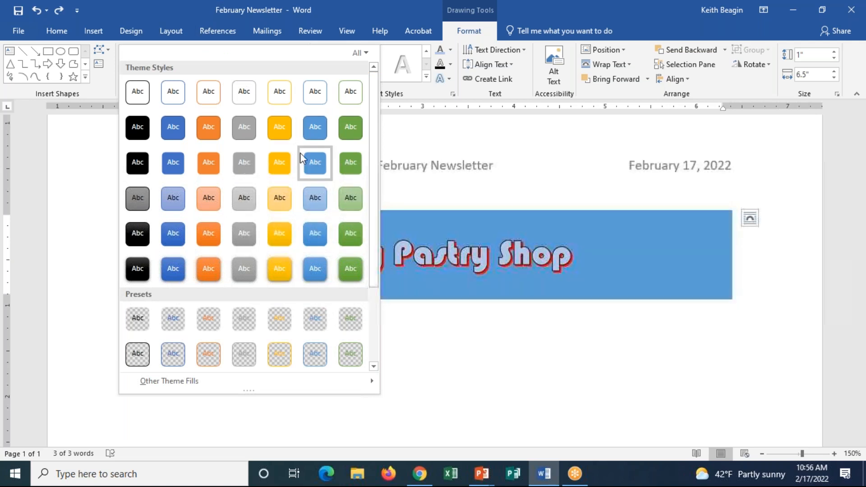
click(60, 174)
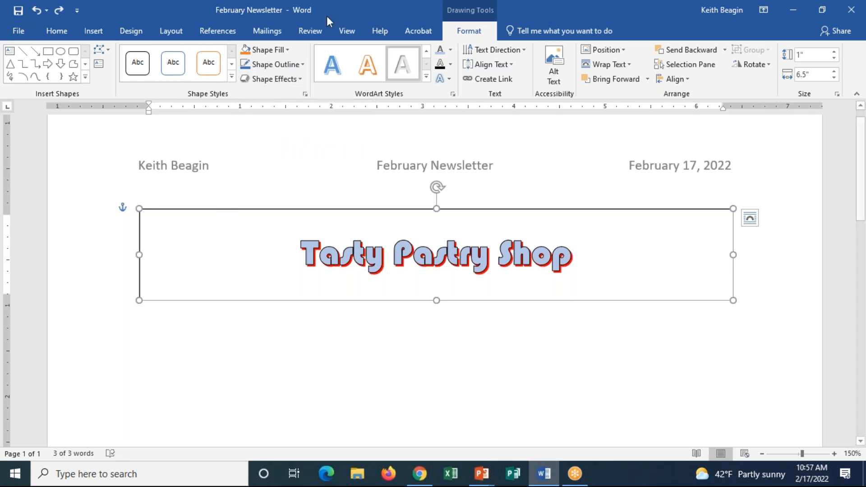
click(288, 50)
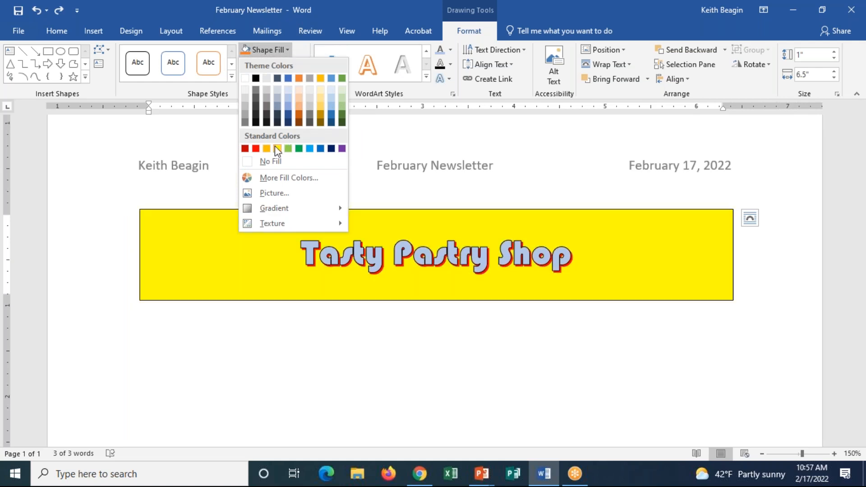
click(278, 149)
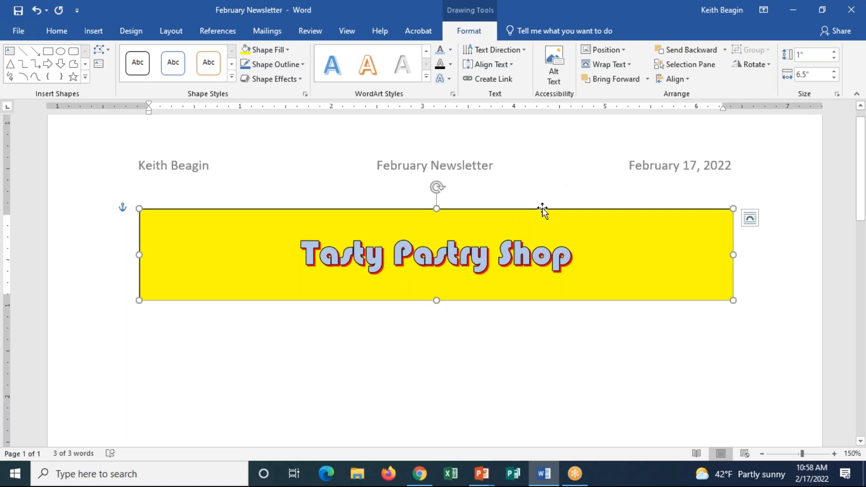
Move the yellow title text box slightly upward and narrow it from both sides to a width of about 6.13 inches.
key(ctrl+Left)
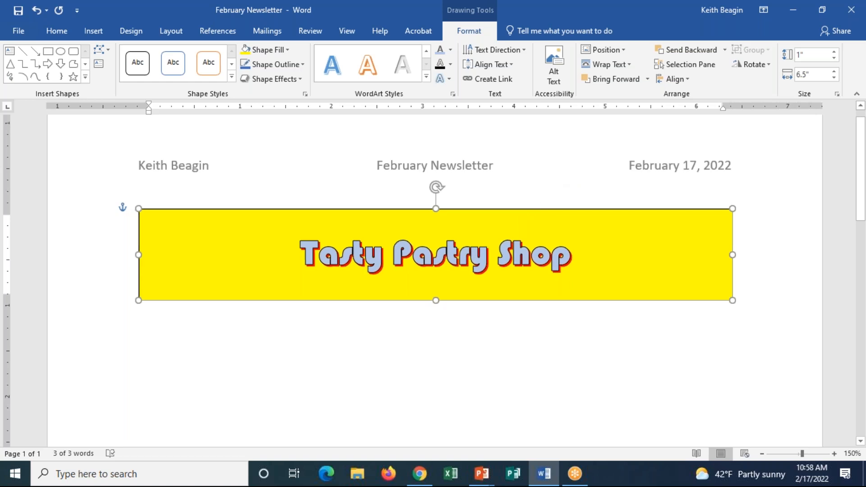
mouse_move(539, 207)
mouse_down()
mouse_move(512, 210)
mouse_move(586, 205)
mouse_move(472, 207)
mouse_move(564, 209)
mouse_move(494, 204)
mouse_move(655, 195)
mouse_move(507, 201)
mouse_move(549, 197)
mouse_up()
drag(135, 250, 162, 248)
drag(727, 247, 723, 247)
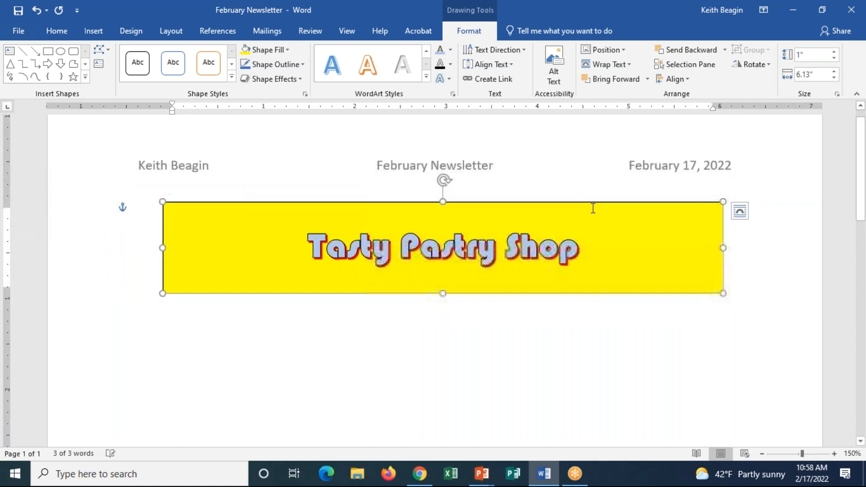
Center the title text box on the page with the alignment guides and widen both sides to about 6.48 inches.
mouse_move(569, 201)
mouse_down()
mouse_move(547, 209)
mouse_move(567, 199)
mouse_up()
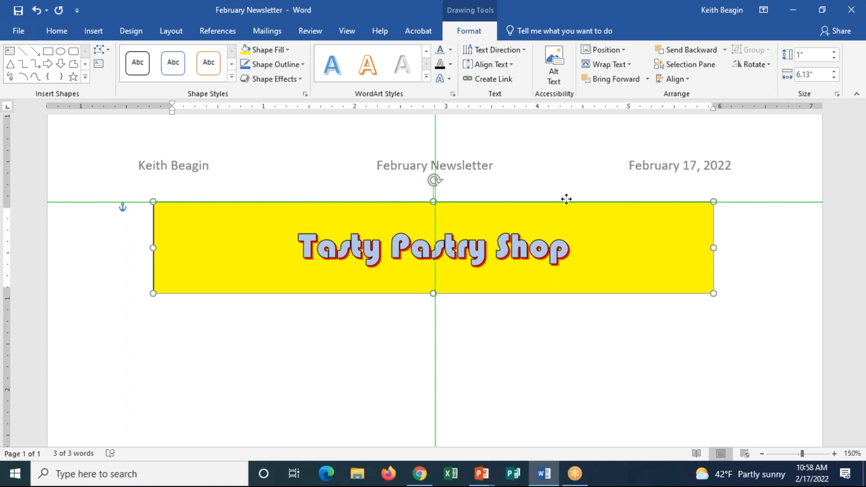
drag(567, 199, 569, 199)
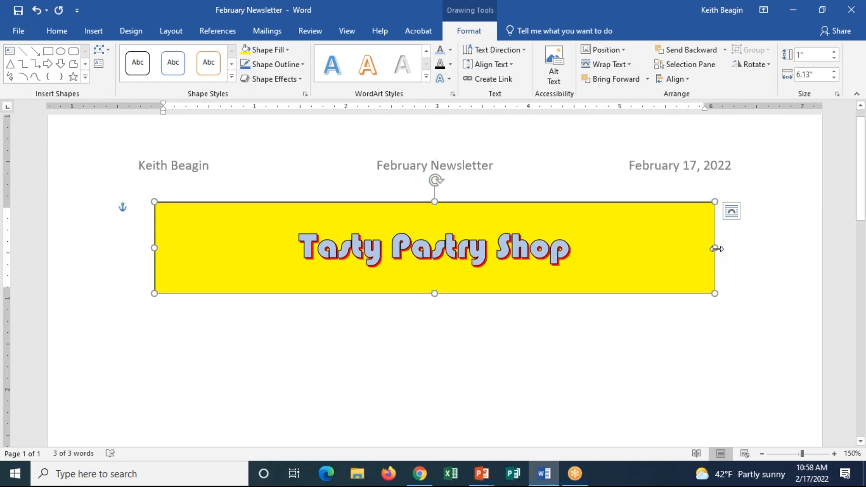
drag(717, 248, 742, 248)
drag(153, 248, 128, 248)
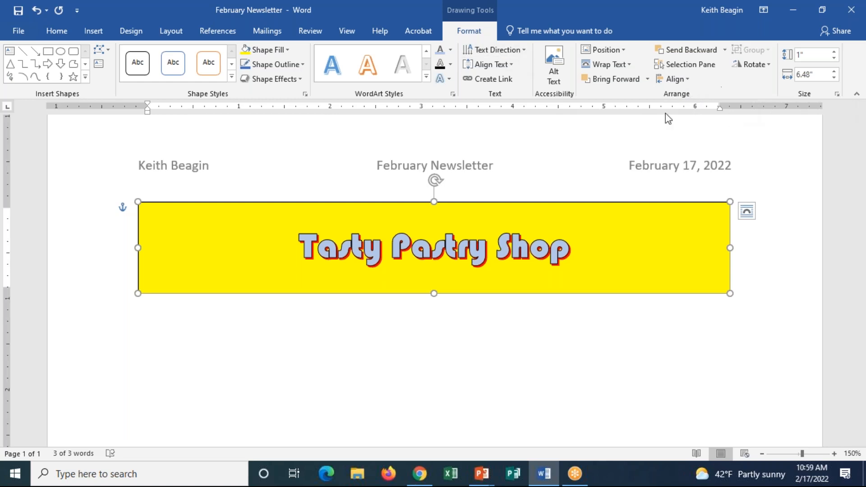
Keep alignment guides and Align to Margin enabled, and align the title text box to the left margin.
click(692, 80)
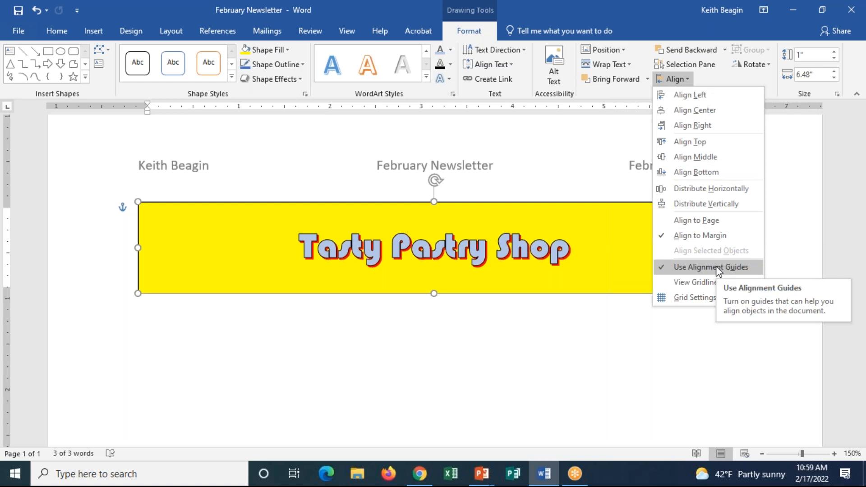
click(719, 268)
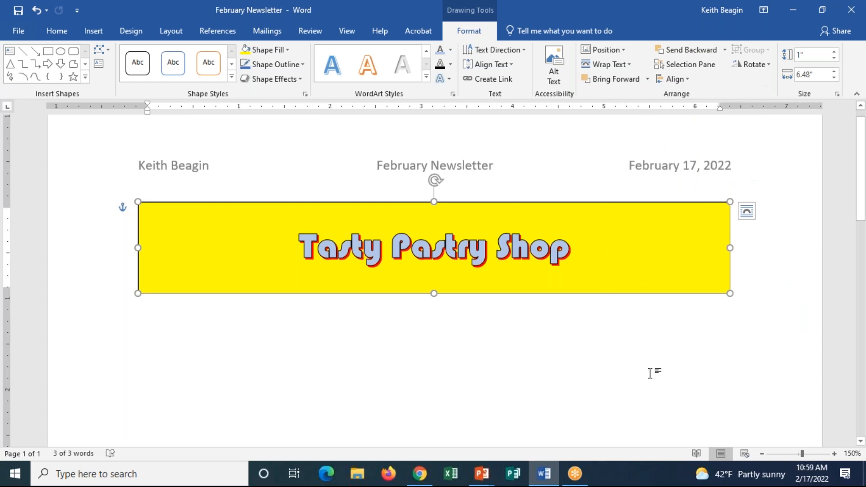
click(662, 77)
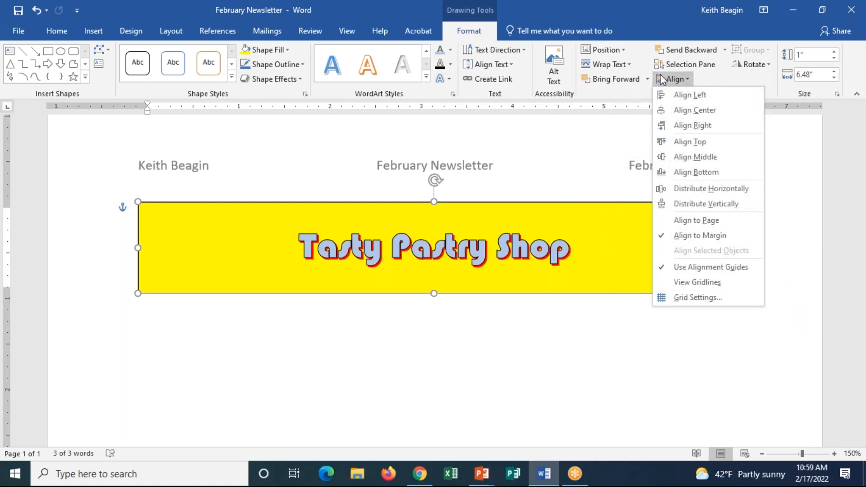
click(677, 100)
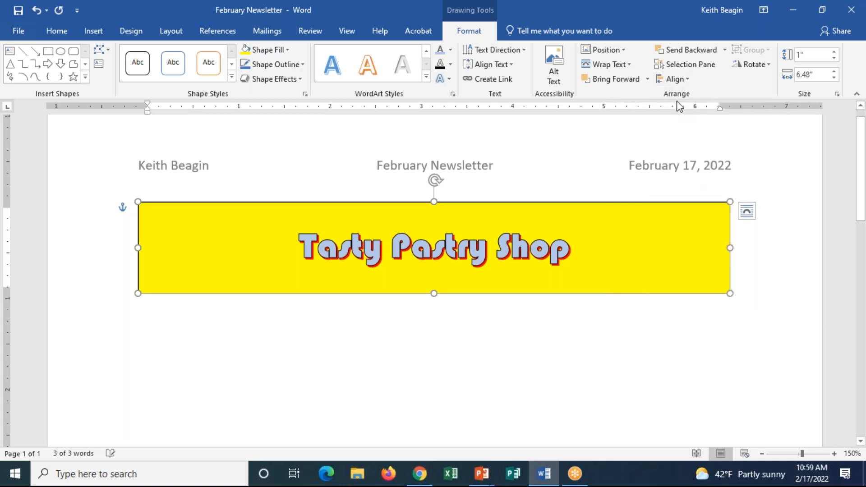
click(673, 79)
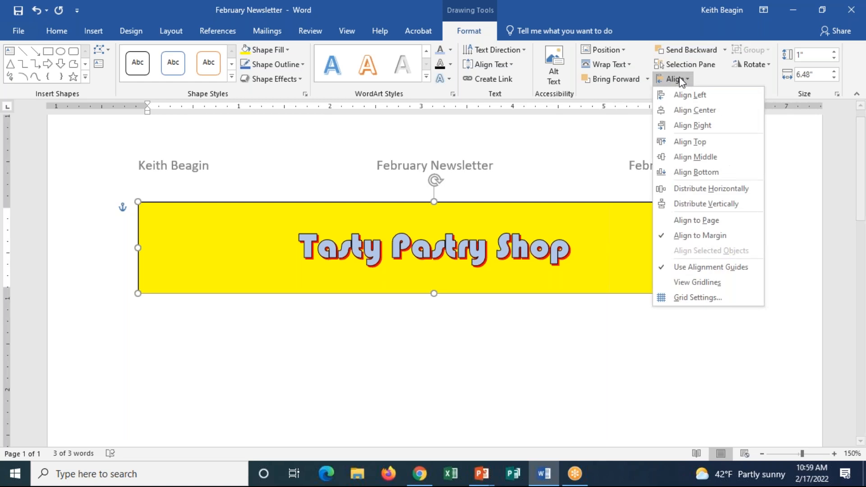
click(617, 170)
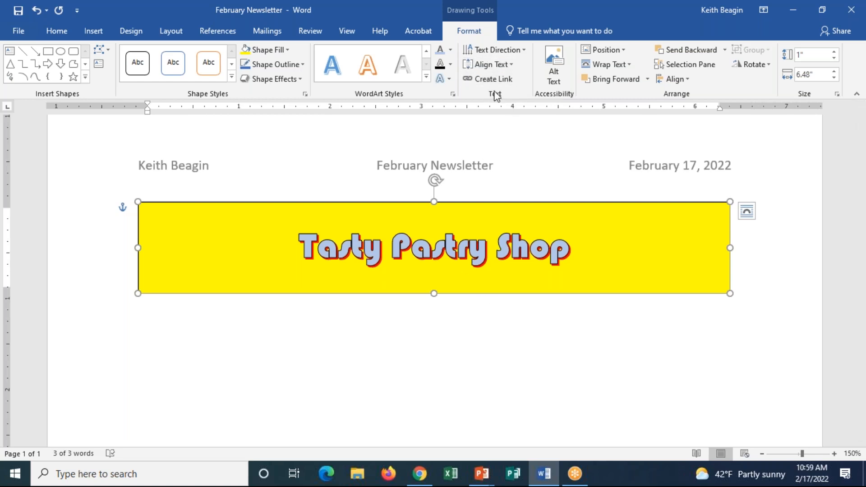
Try to align the title text box to the vertical middle between the page margins.
click(681, 85)
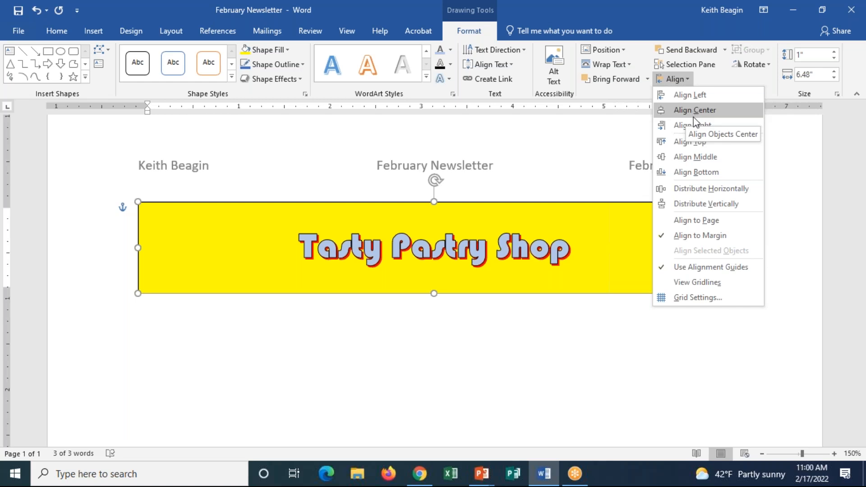
click(714, 157)
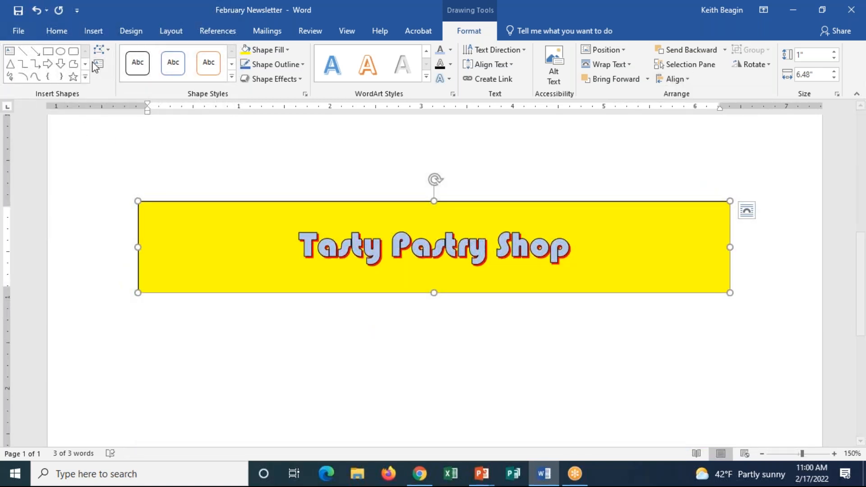
click(36, 14)
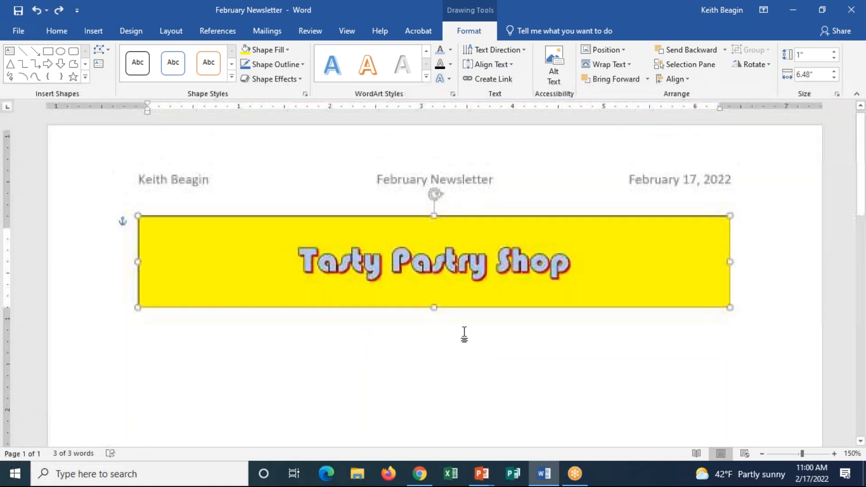
click(689, 80)
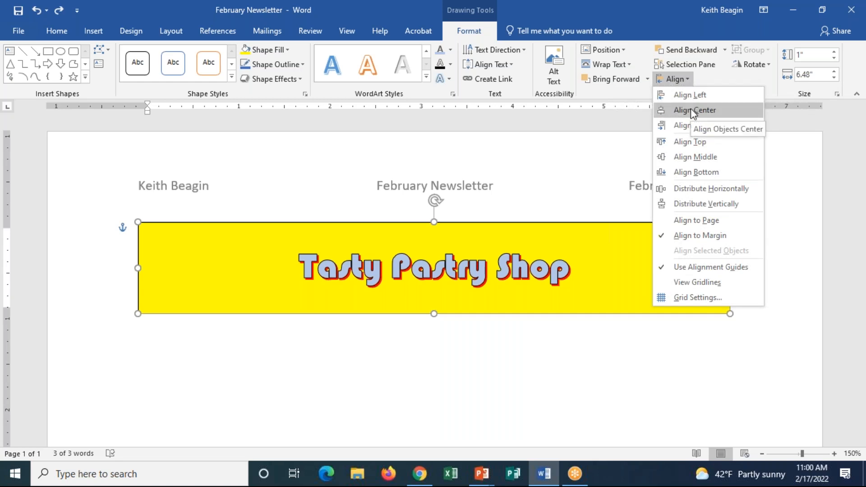
click(503, 223)
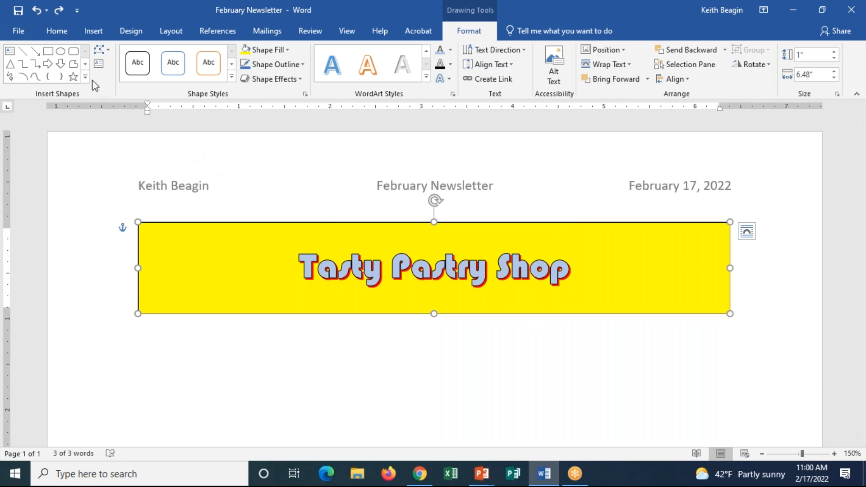
Save the February Newsletter document, look at its file information and return to the page.
click(22, 12)
click(21, 30)
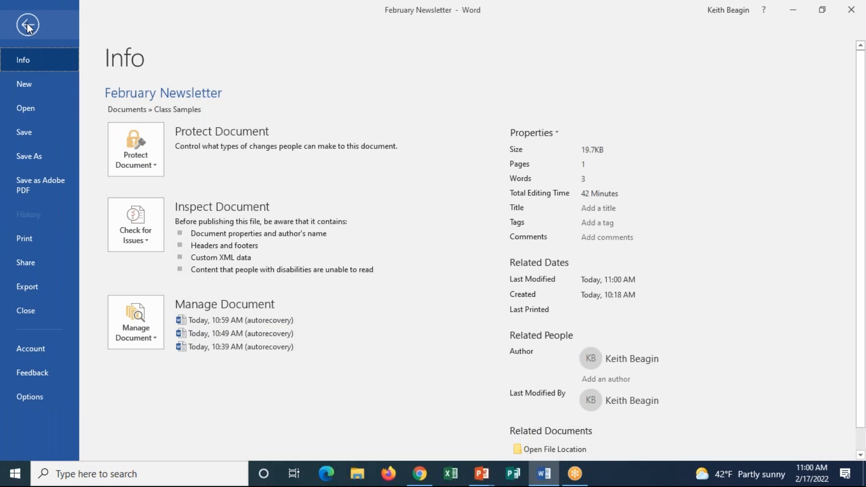
click(28, 25)
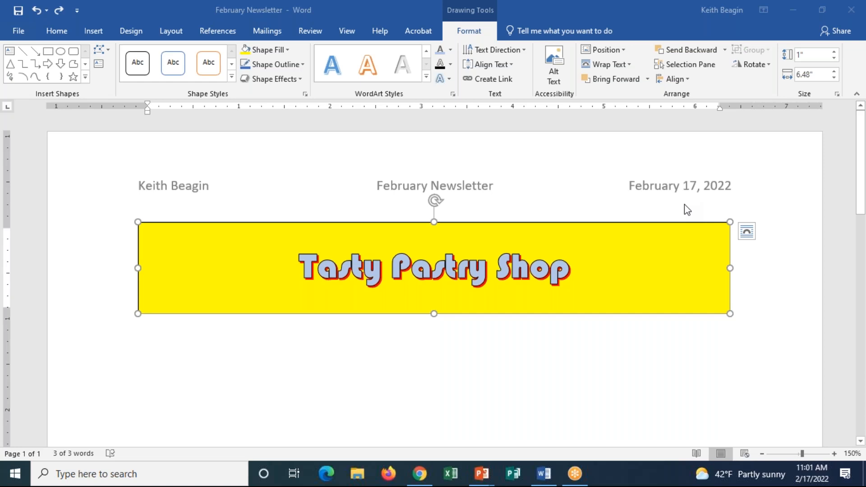
Draw a new text box about 1.01 inches high and 6.49 inches wide just below the yellow title box.
scroll(500, 379, down, 1)
click(274, 283)
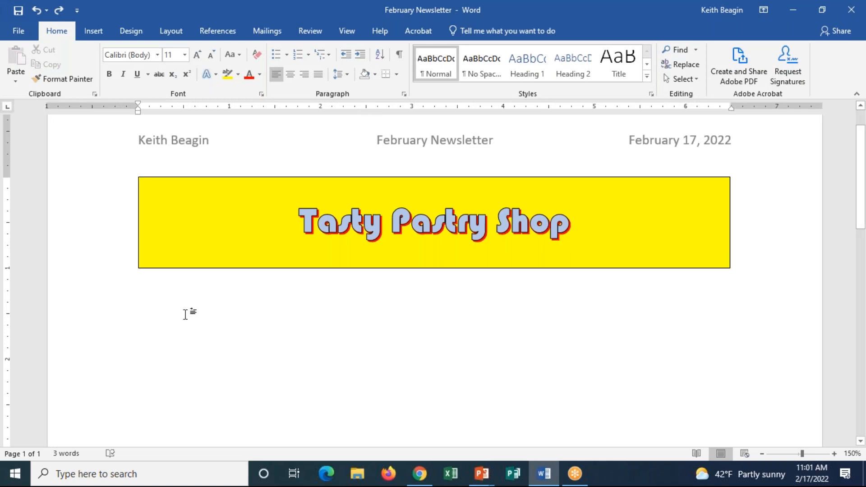
click(205, 177)
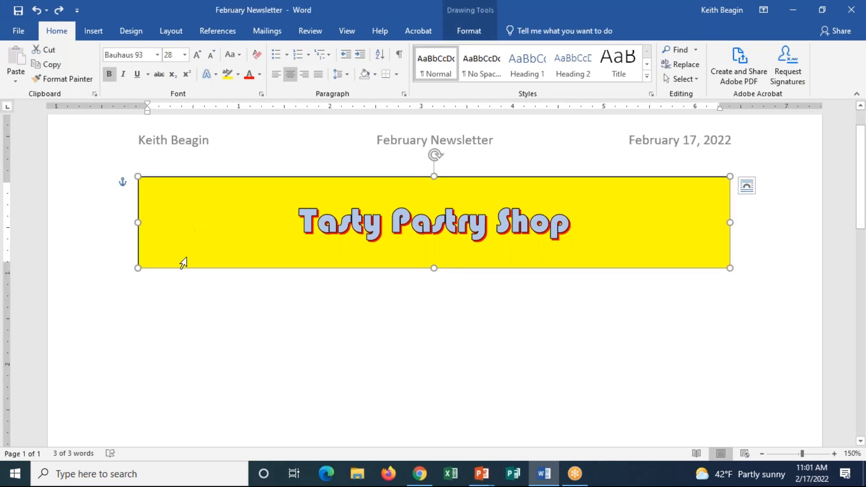
click(195, 299)
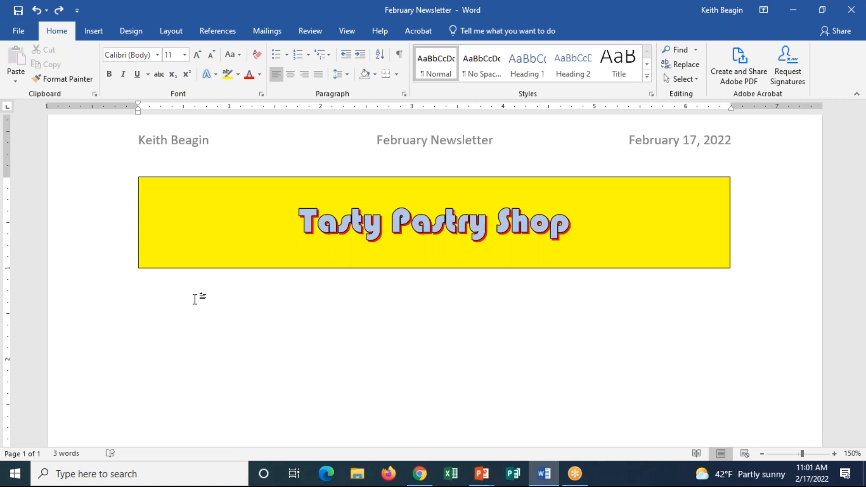
click(99, 31)
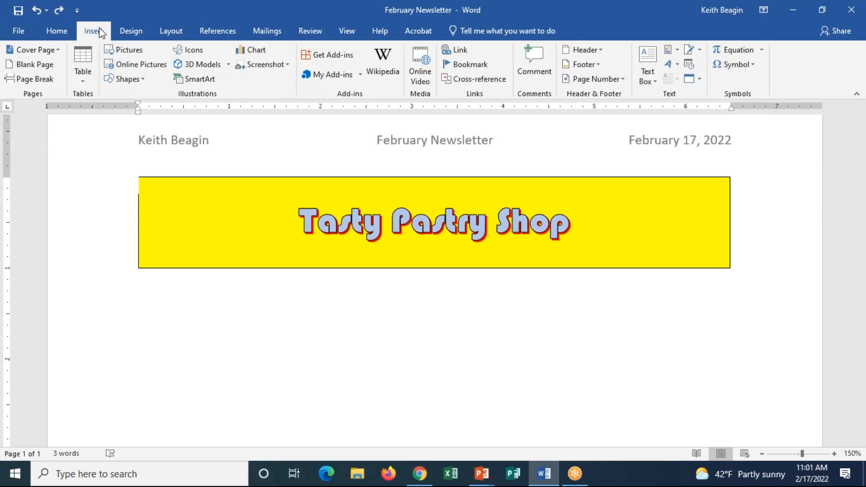
click(648, 71)
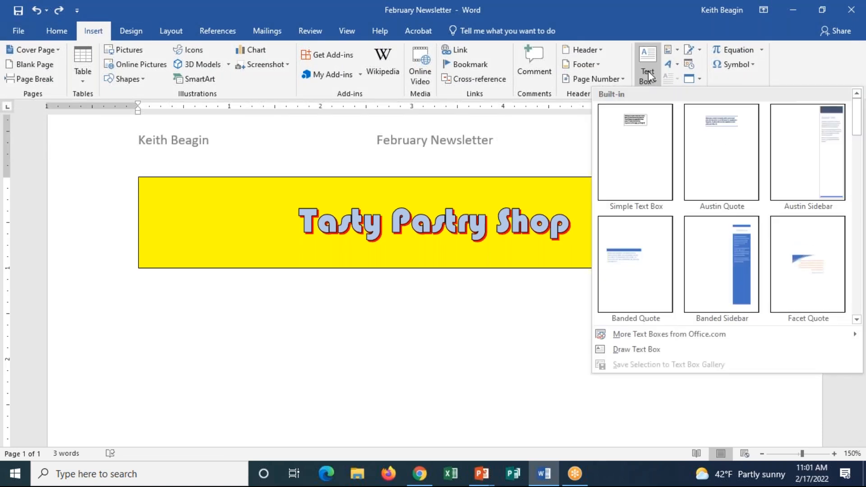
click(641, 349)
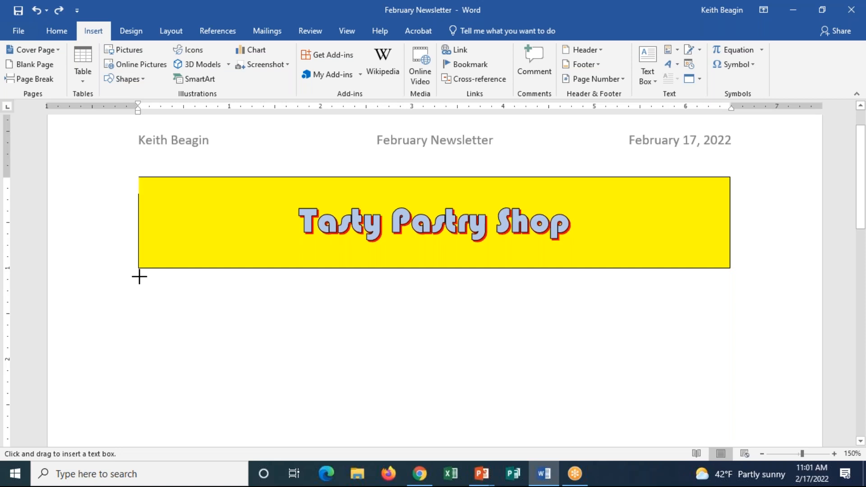
drag(139, 277, 731, 369)
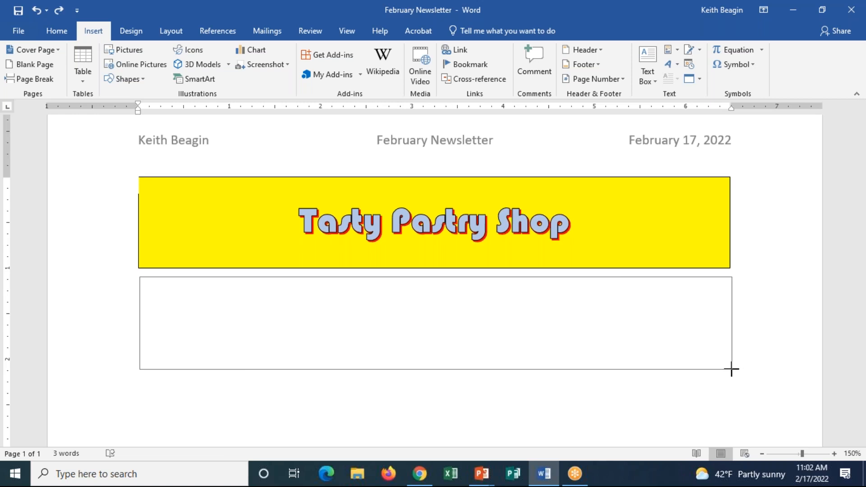
drag(732, 369, 732, 370)
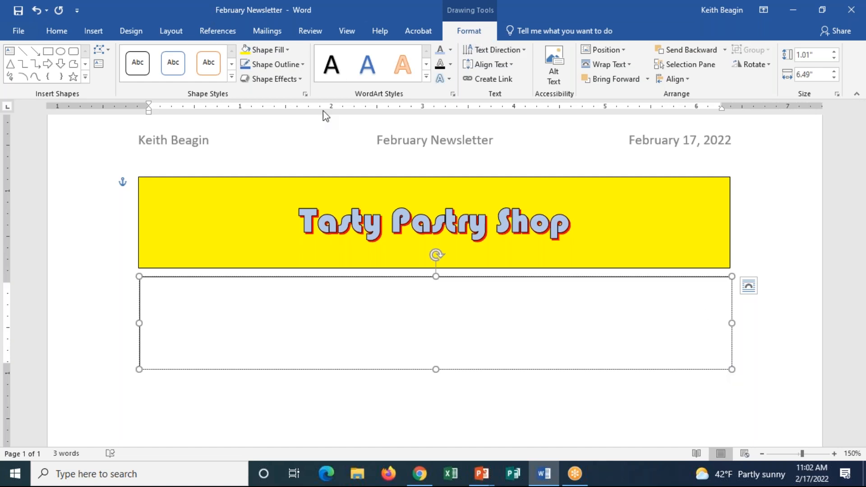
Set the height of the new text box below the title to 1 inch.
click(826, 54)
text(1)
key(Return)
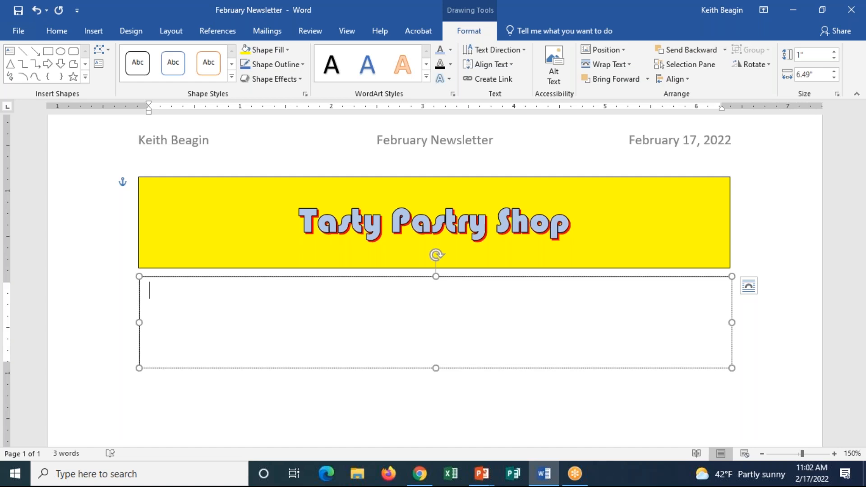
Write "Sign up today to receive our free newsletter." and below it "Upon registering, you will be entered to win a Tasty Pastry apron!" in the text box.
text(Sign up today )
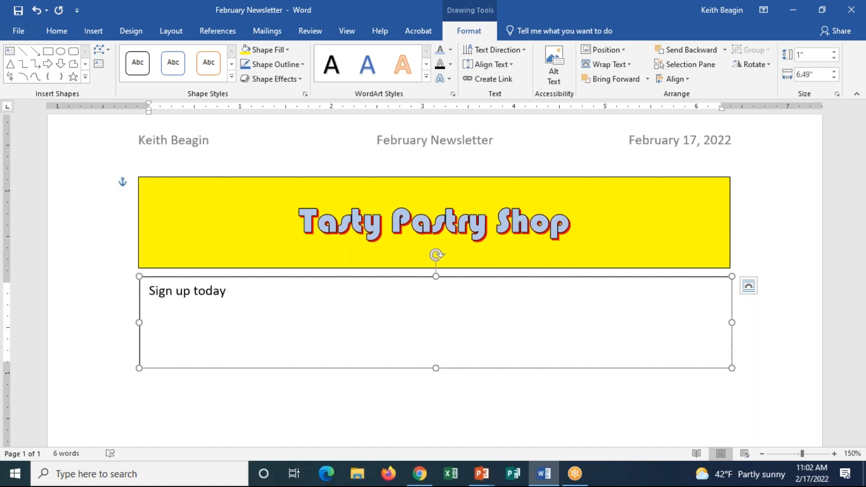
text(to receive our free newsletter.)
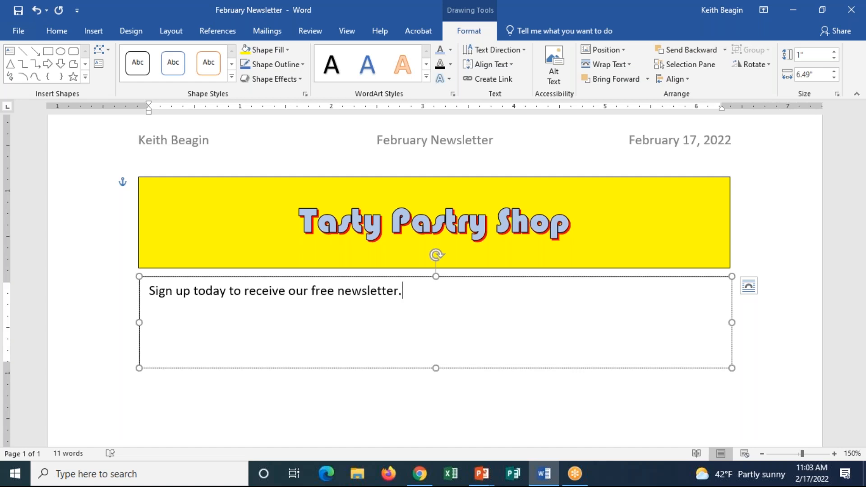
key(Return)
text(Upon regist)
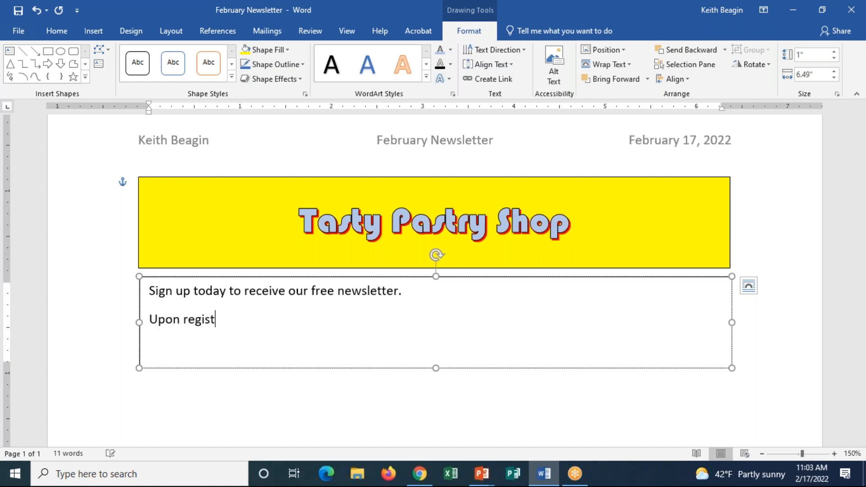
text(ering, you wil)
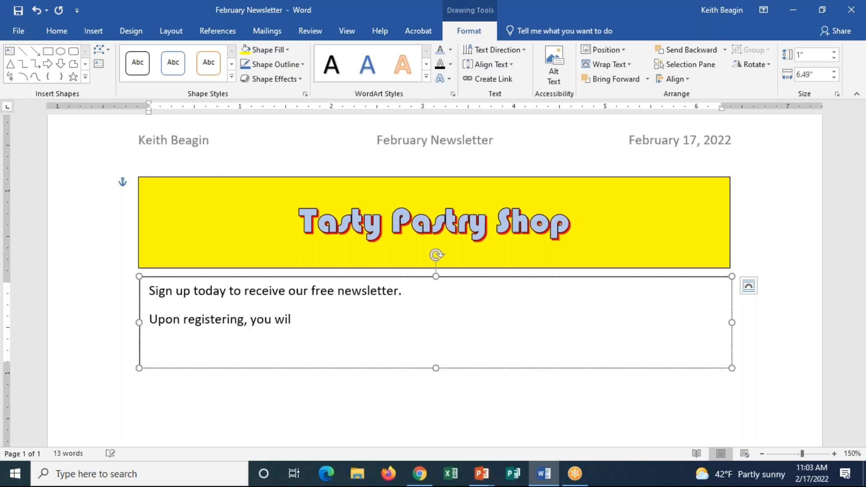
text(l be entered to win )
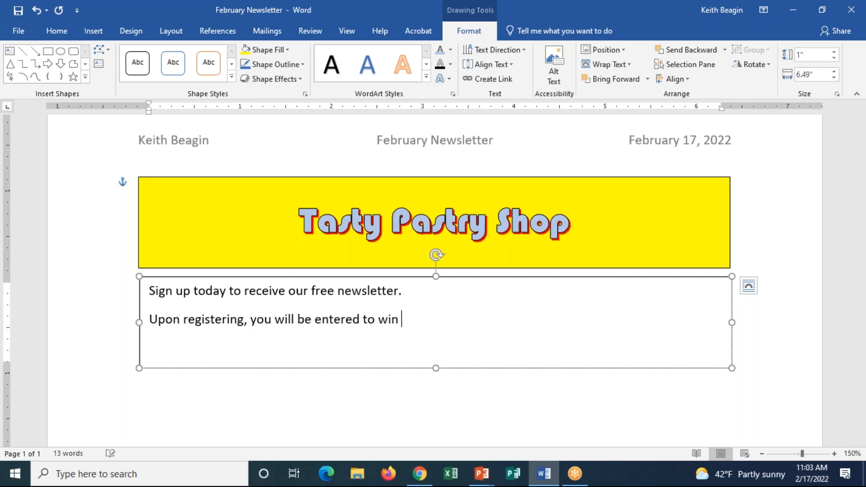
text(a Tasty Pastry aprong)
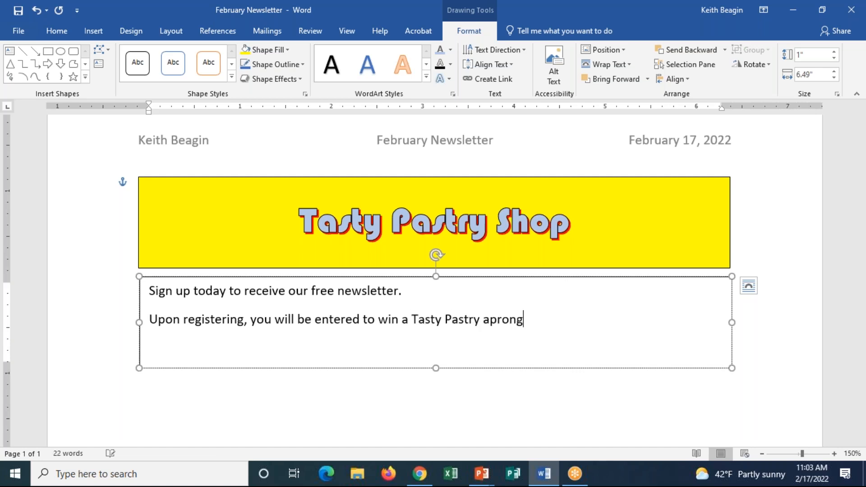
key(BackSpace)
text(!)
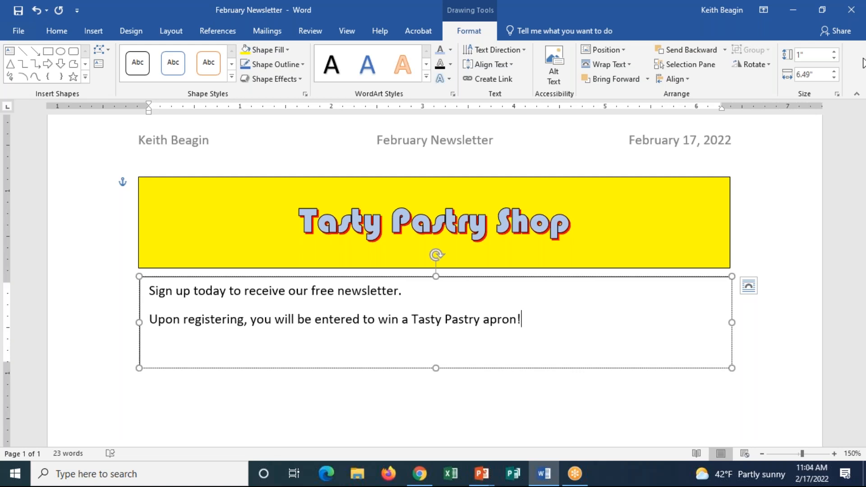
Format all text in the sign-up text box as 14 pt Script MT Bold.
click(399, 277)
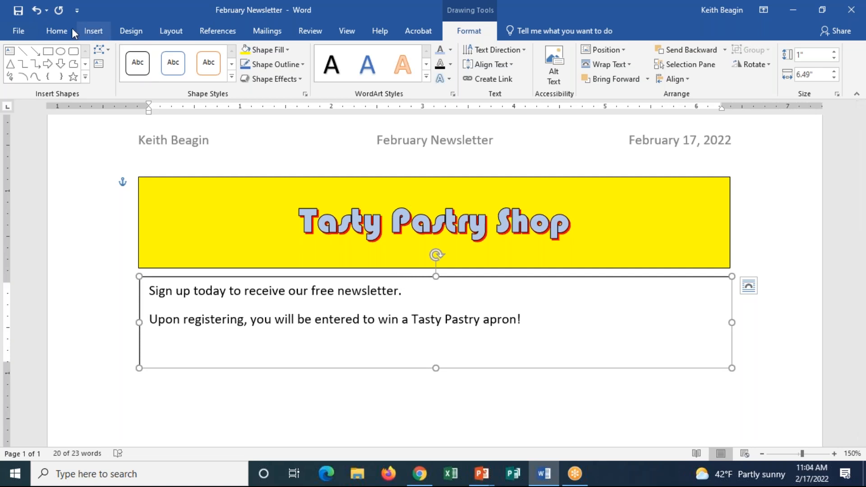
click(60, 31)
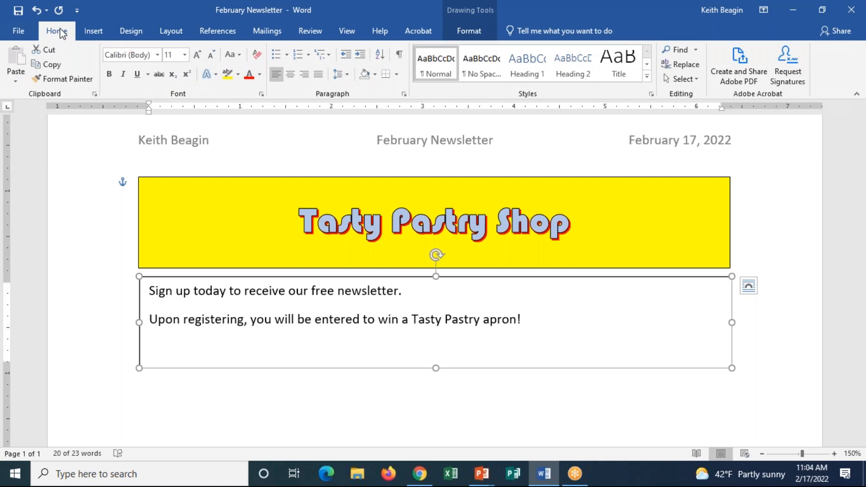
click(186, 55)
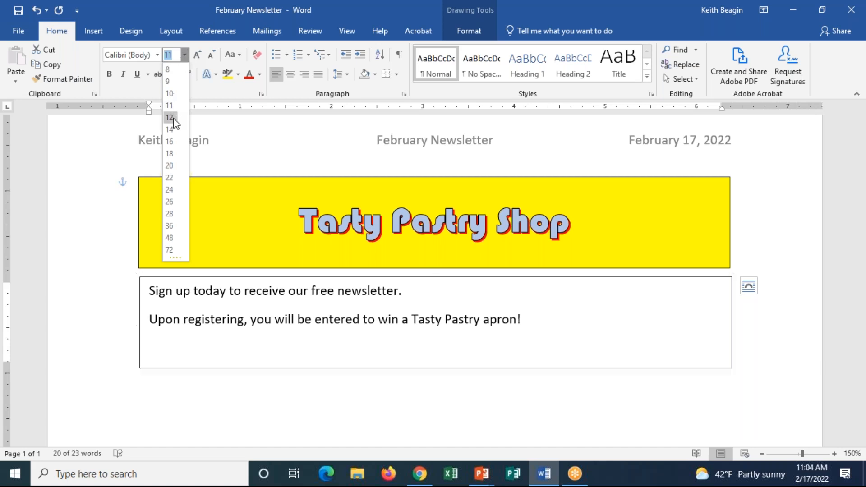
click(169, 130)
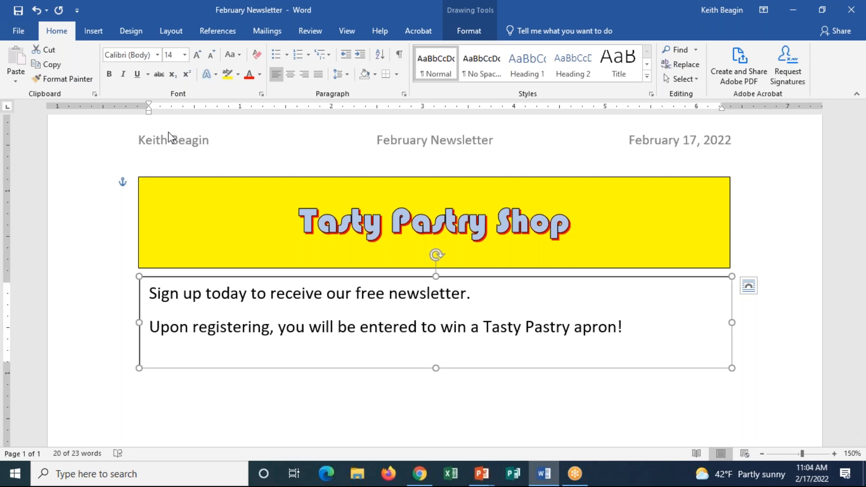
click(158, 55)
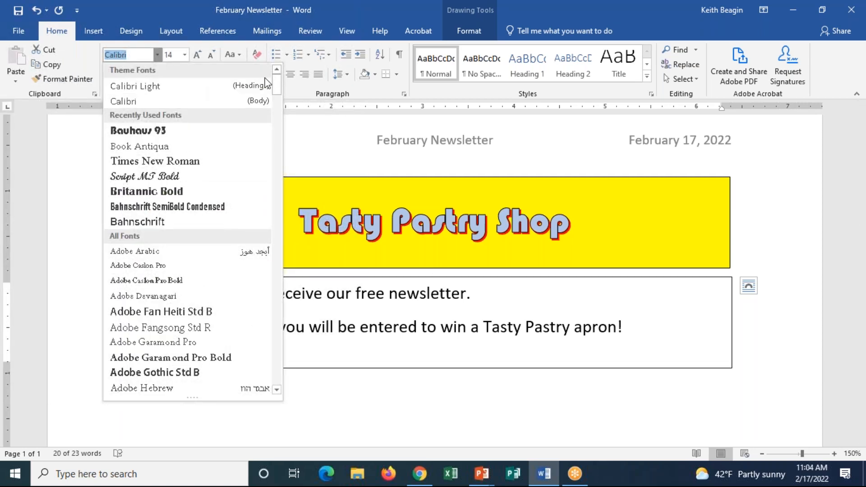
scroll(280, 81, down, 1)
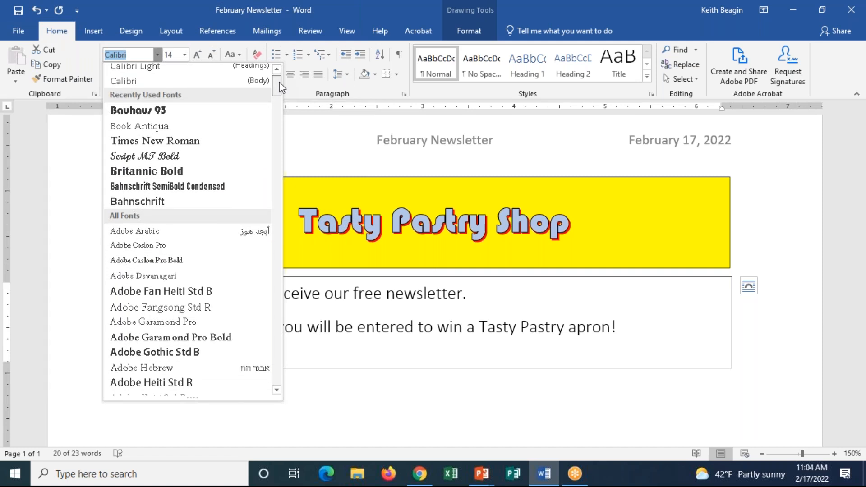
drag(280, 82, 284, 332)
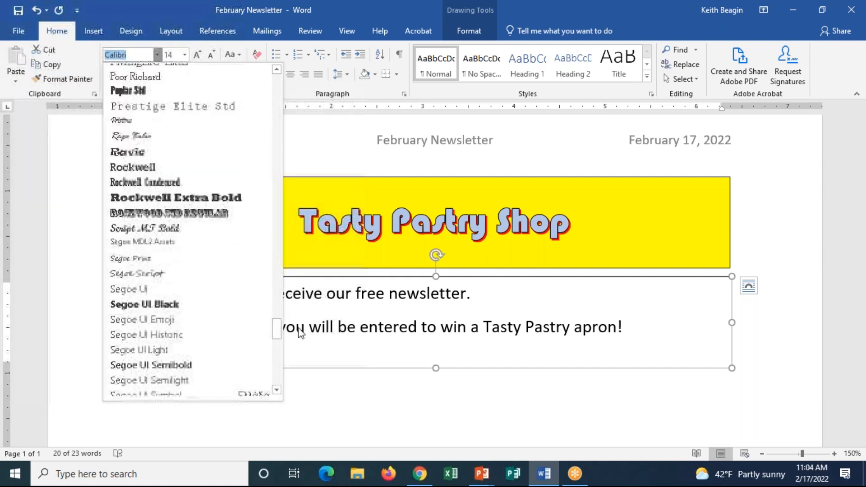
click(145, 228)
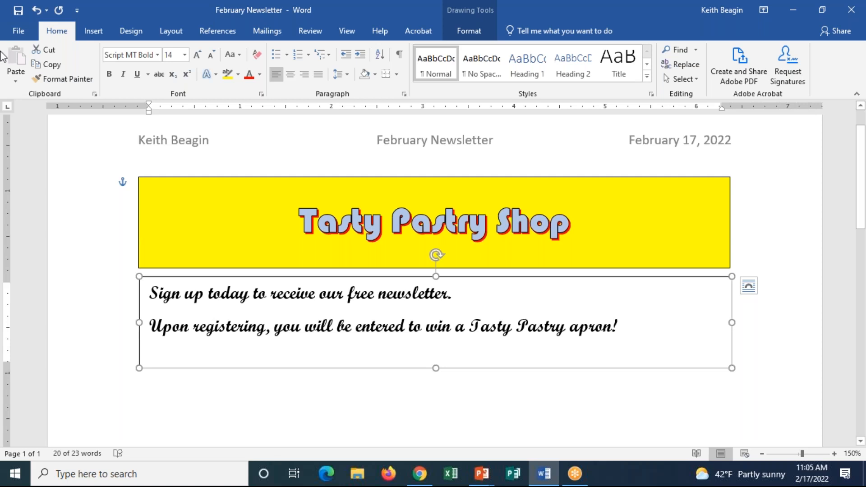
Center the sign-up text horizontally and align it to the vertical middle of its text box.
click(292, 76)
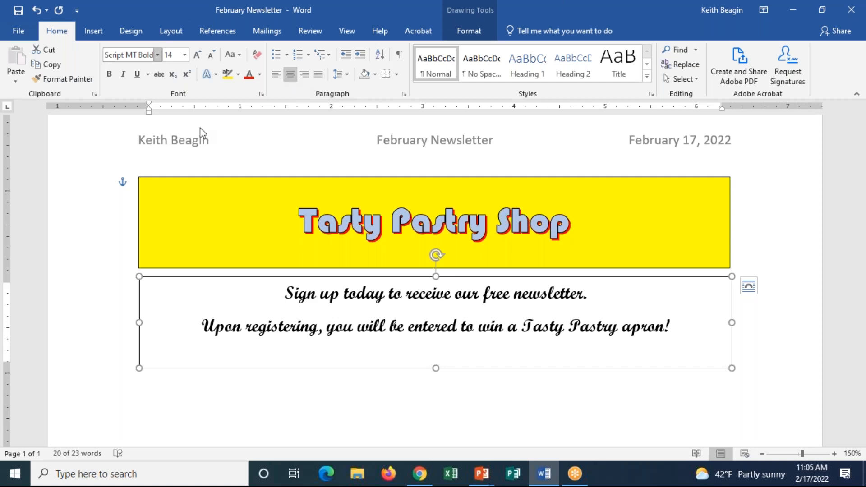
click(469, 31)
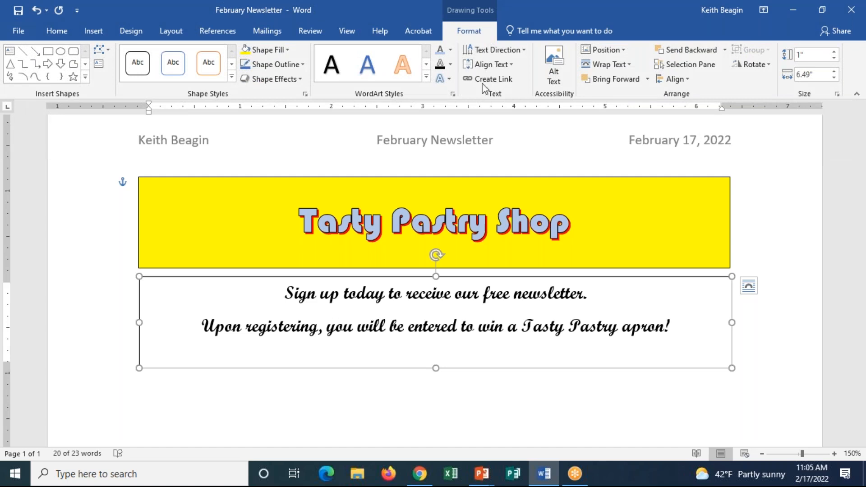
click(508, 65)
click(507, 125)
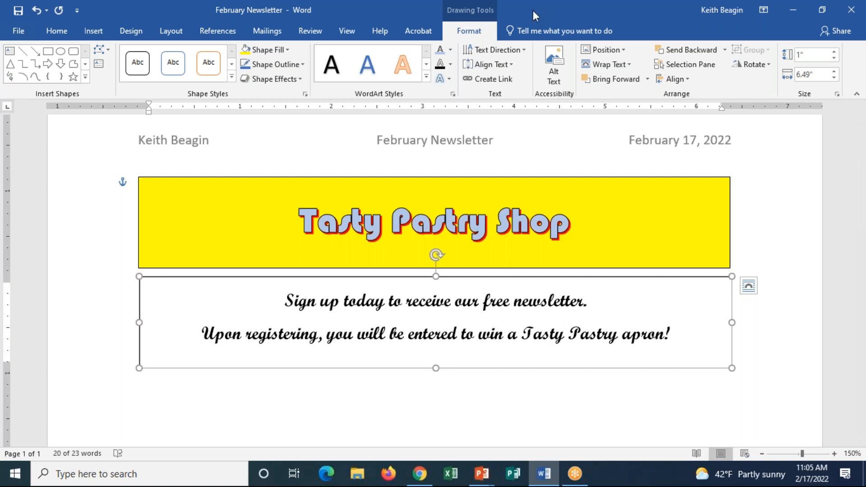
click(191, 383)
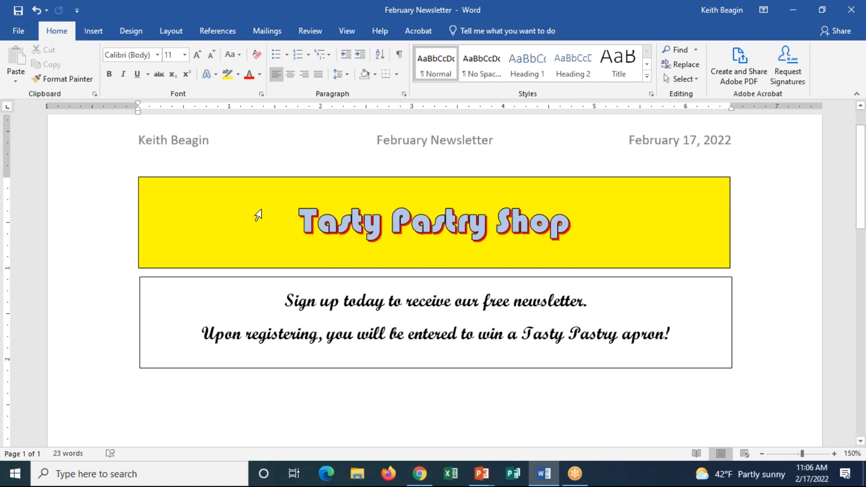
Draw a third text box about 0.99 inches high and 6.5 inches wide just below the sign-up text box.
click(93, 38)
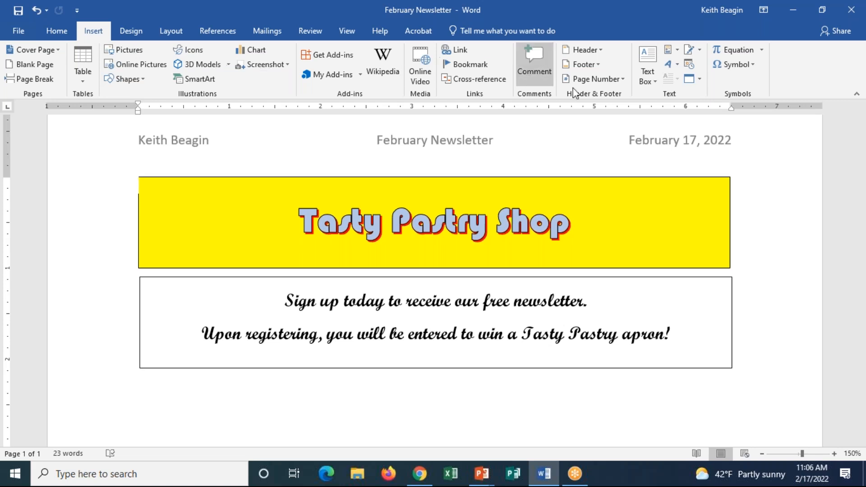
click(651, 72)
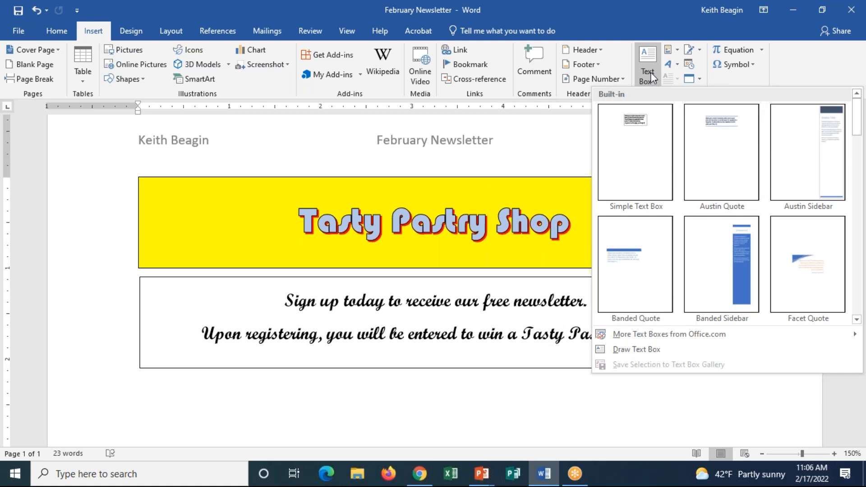
click(623, 348)
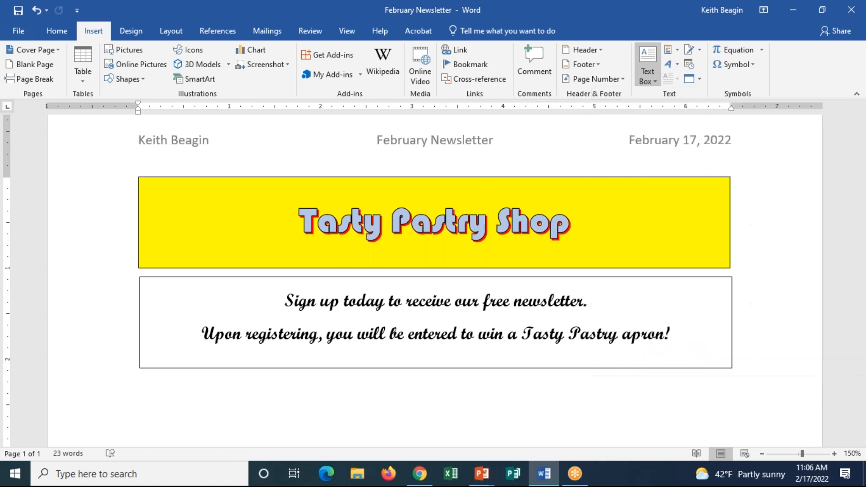
scroll(614, 328, down, 2)
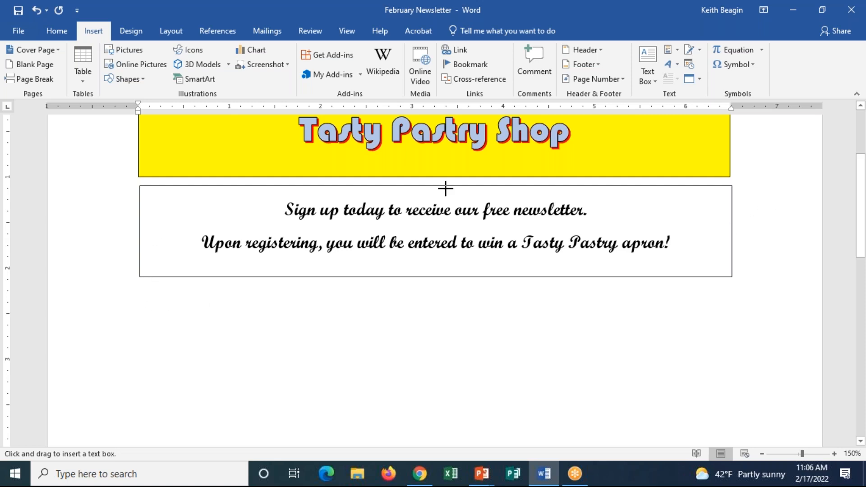
mouse_move(140, 285)
mouse_down()
mouse_move(147, 354)
mouse_move(734, 375)
mouse_up()
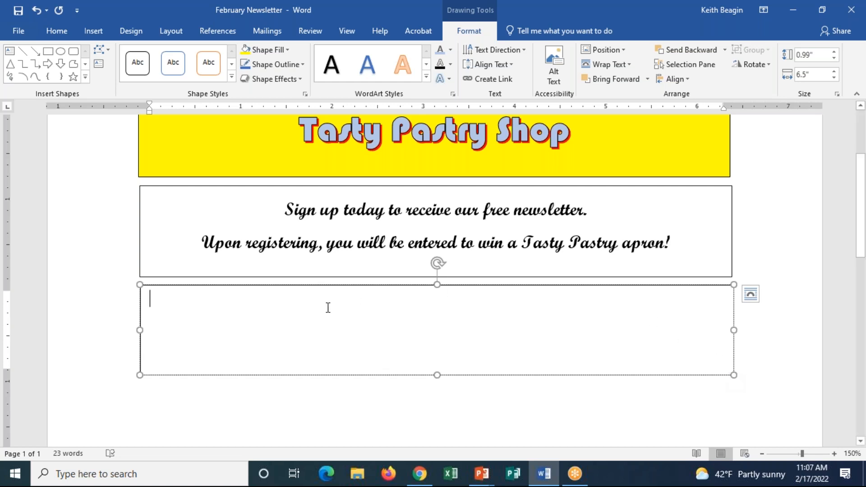
Set the height of the text box below the sign-up box to 1 inch.
click(820, 55)
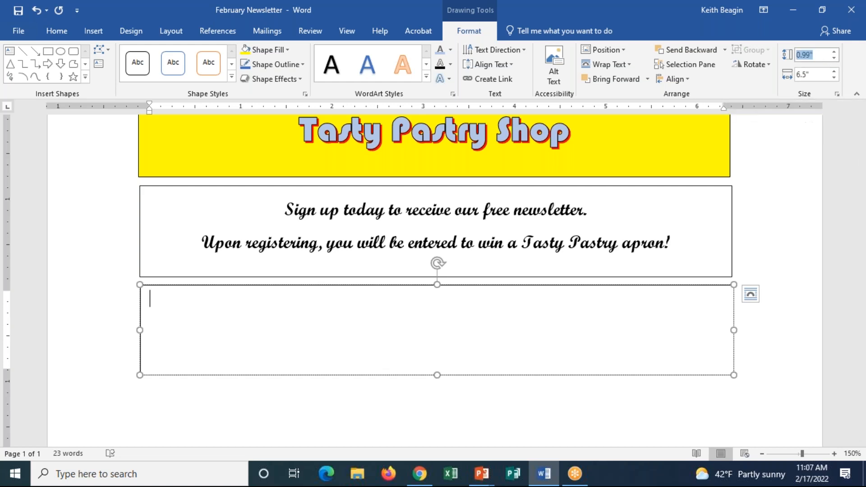
double_click(816, 55)
text(1)
key(Return)
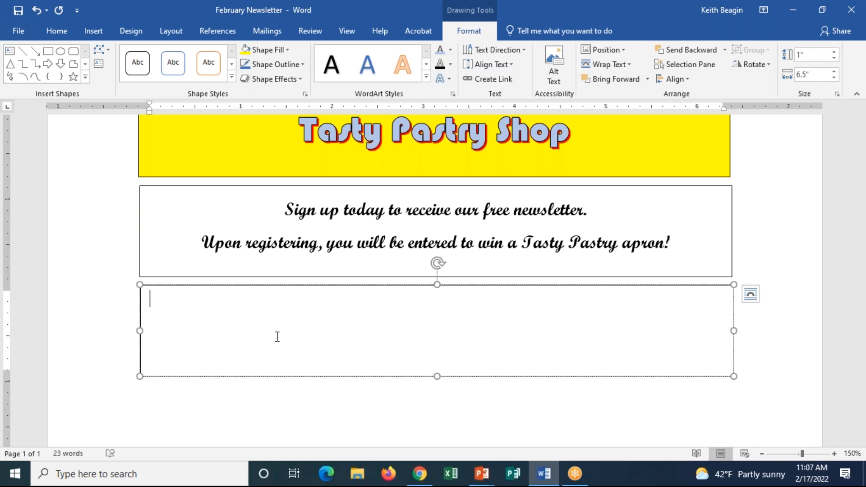
Write "Bon Appetit" in the empty text box below the sign-up box.
text(Bon Appe)
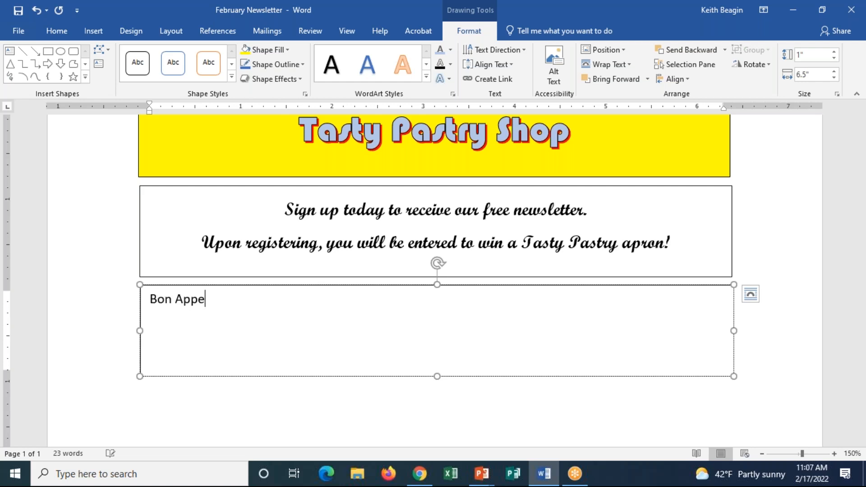
text(tit)
key(BackSpace)
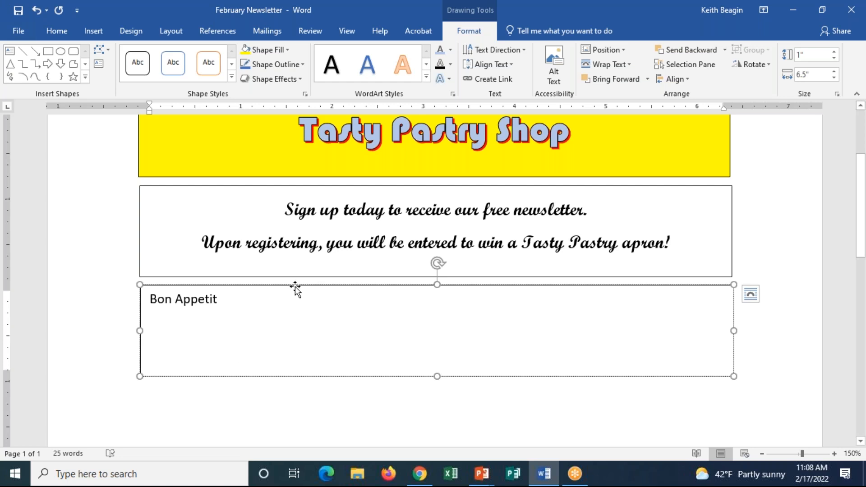
Format the "Bon Appetit" text box's text as 22 pt Bauhaus 93.
key(Escape)
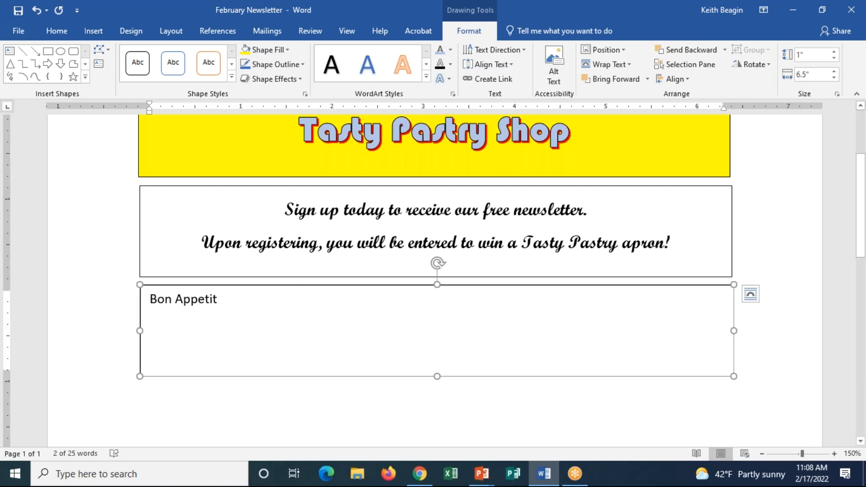
click(62, 32)
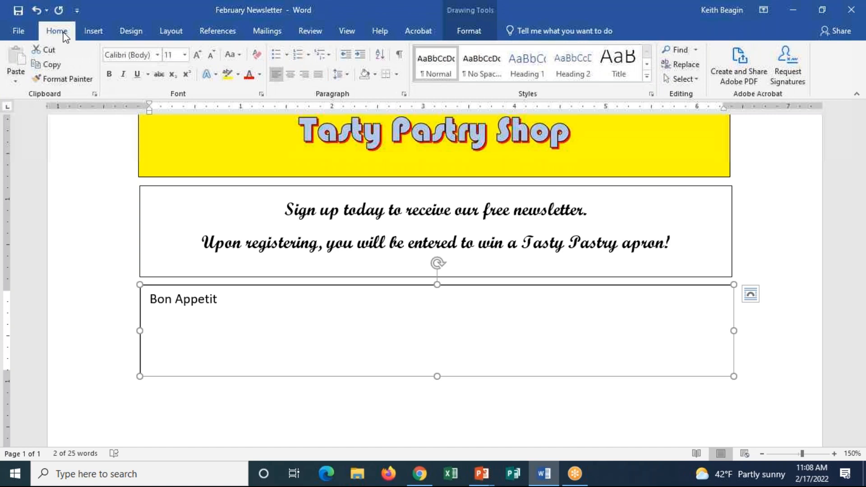
click(185, 55)
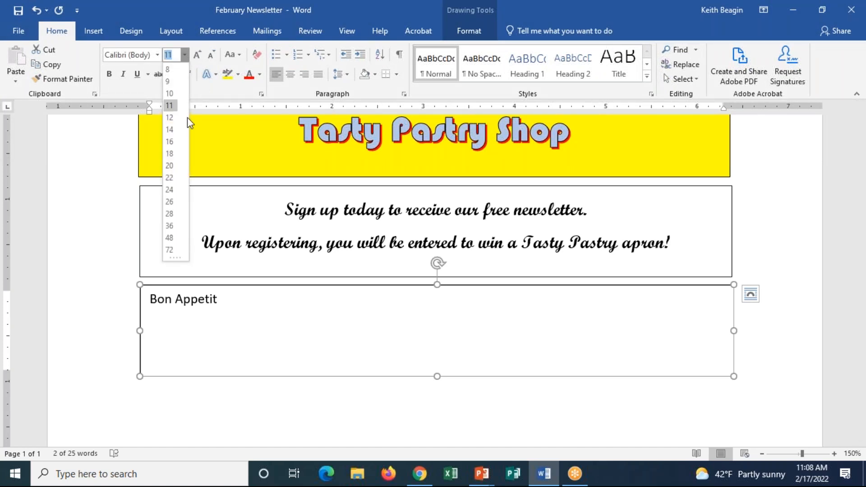
click(172, 177)
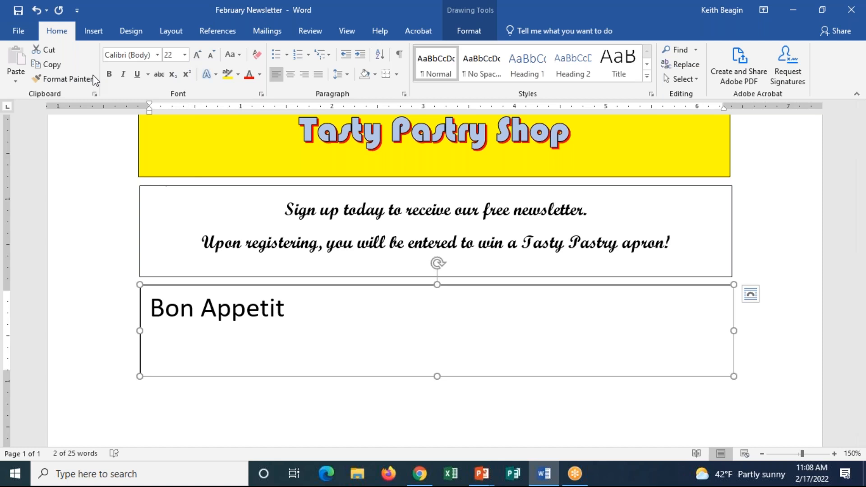
click(158, 54)
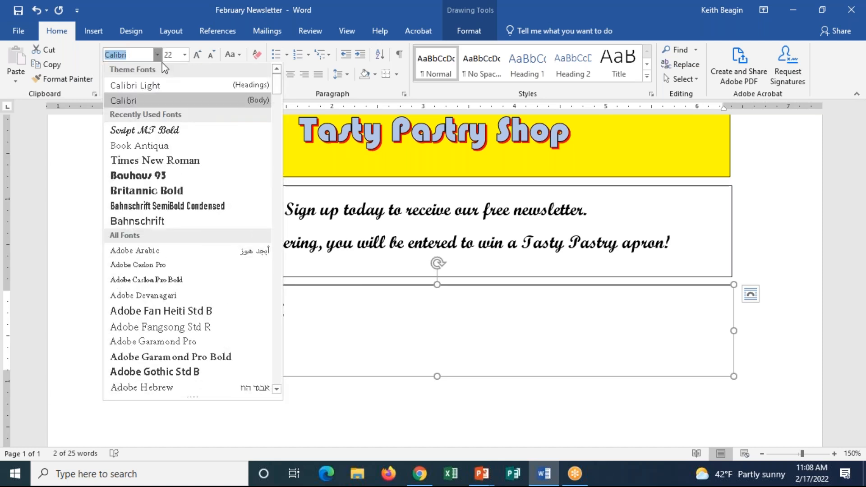
scroll(279, 92, down, 2)
scroll(280, 93, down, 10)
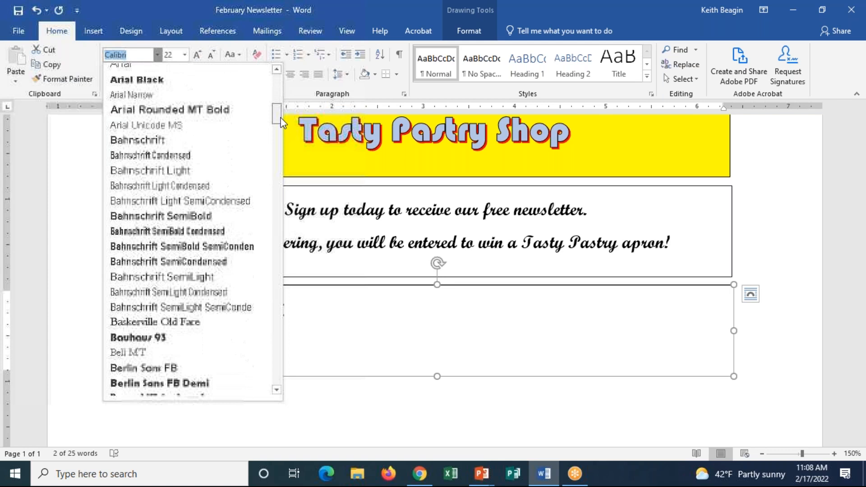
click(153, 255)
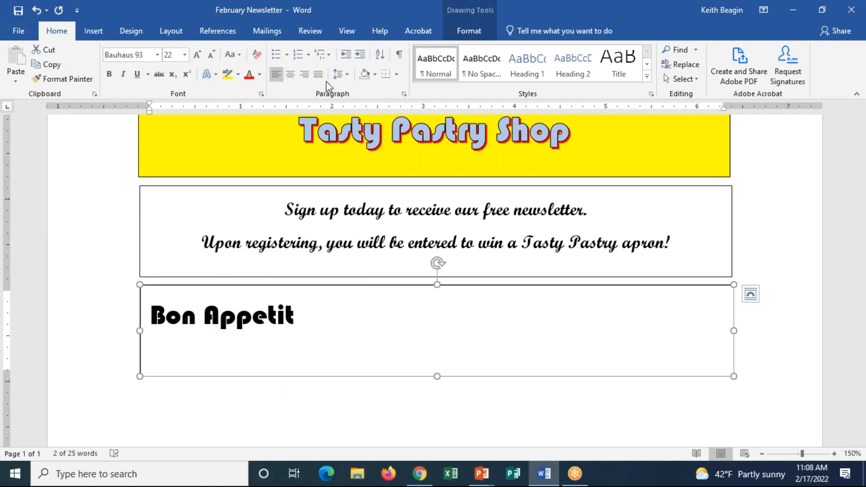
Center the "Bon Appetit" text horizontally and align it to the middle of its text box vertically.
click(292, 76)
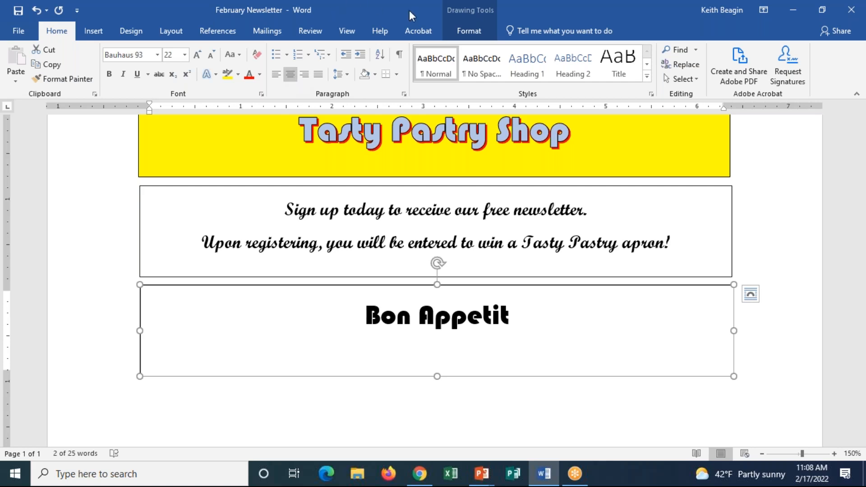
click(482, 29)
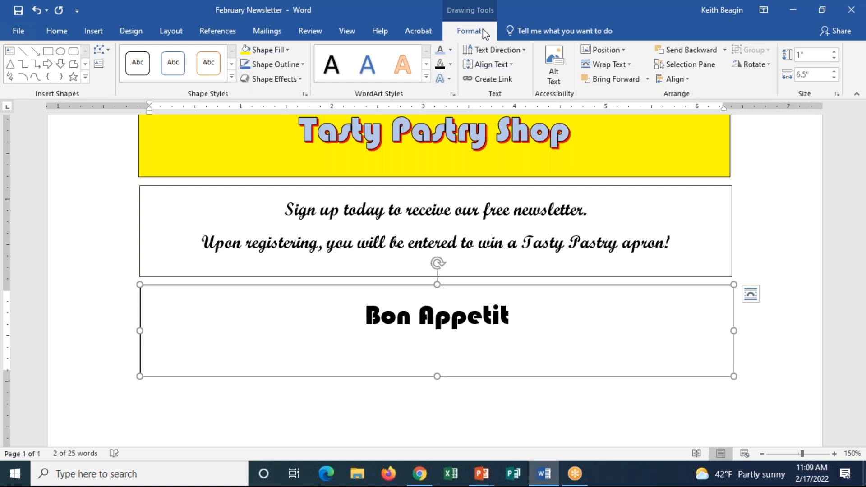
click(510, 66)
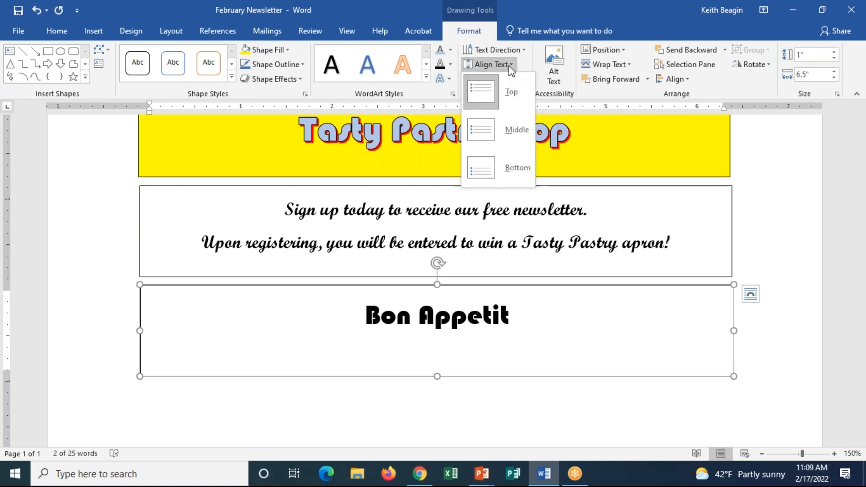
click(509, 134)
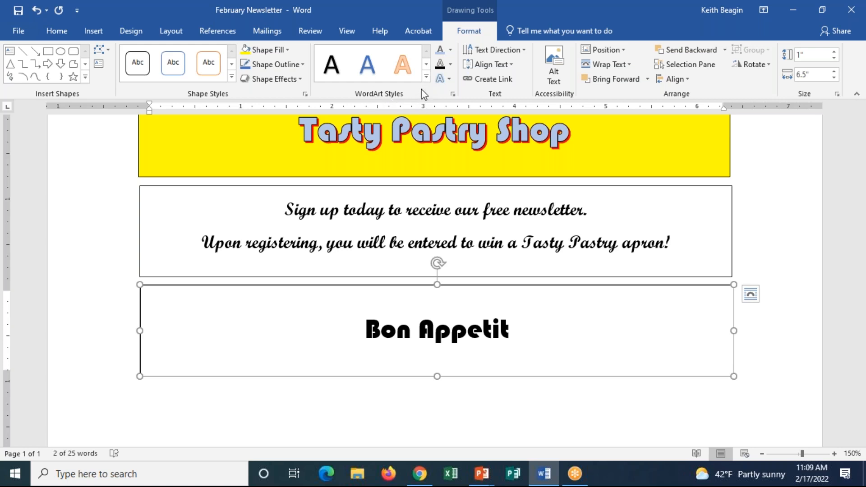
Apply the light blue hard-shadow WordArt style with a standard green text fill to "Bon Appetit", and save the newsletter.
click(429, 78)
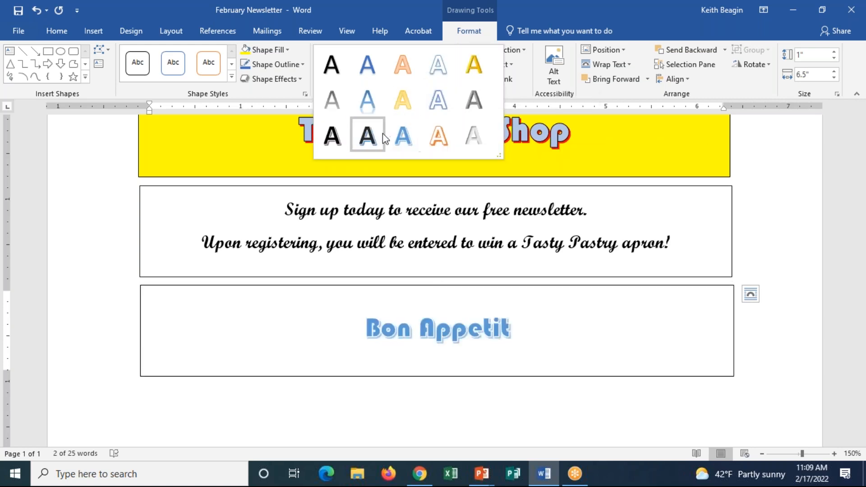
click(402, 135)
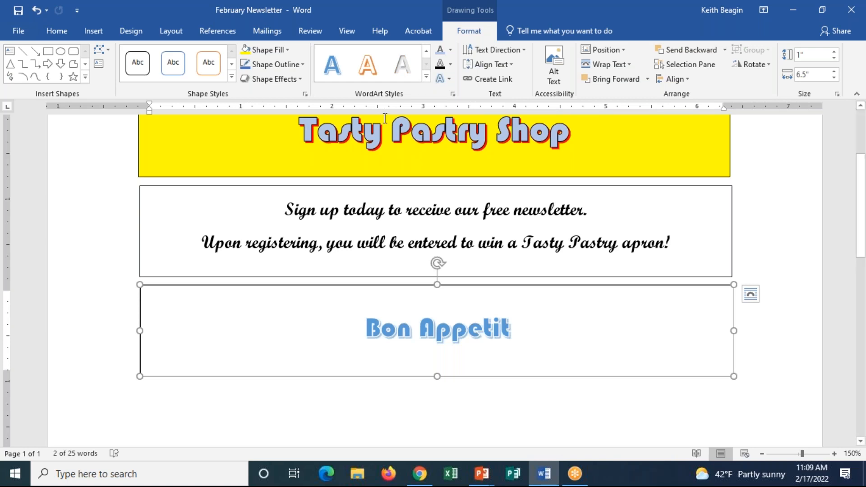
click(450, 51)
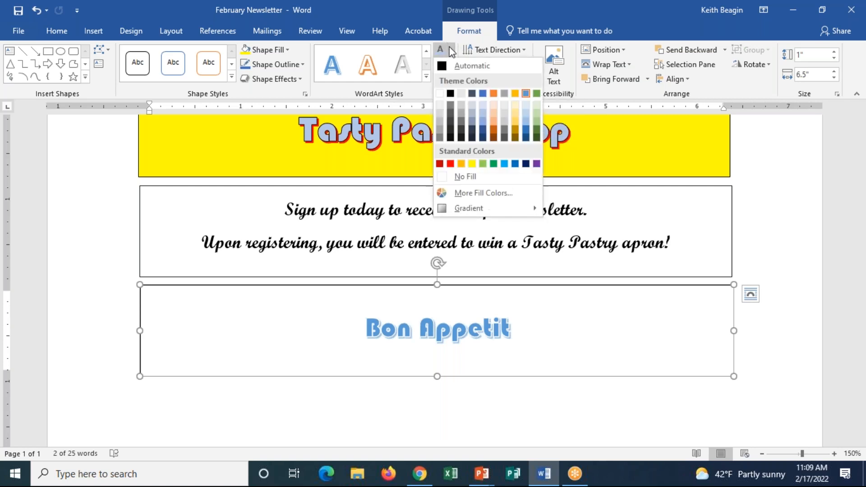
click(494, 165)
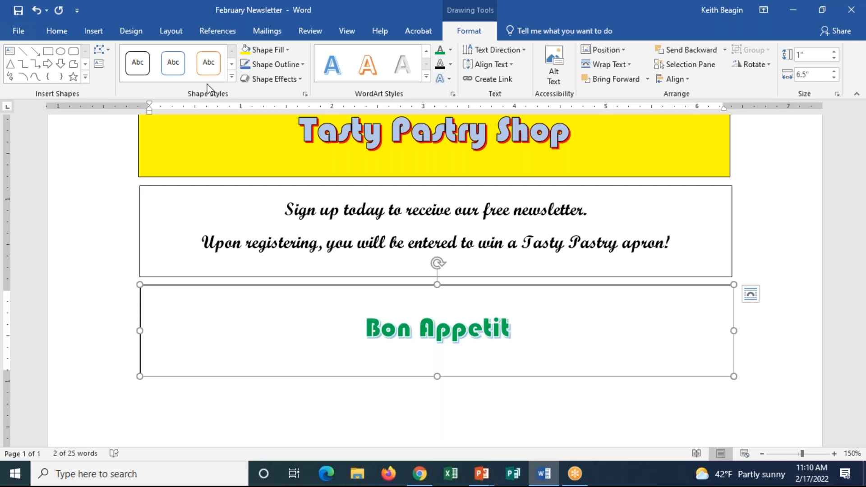
click(8, 13)
click(15, 10)
Resize the sign-up text box from both sides to line up with the yellow title box, about 6.49 inches wide.
click(136, 235)
click(416, 232)
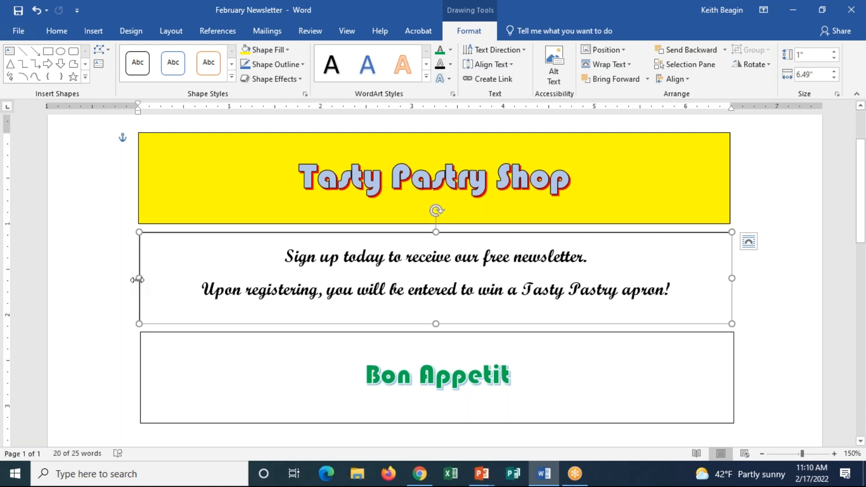
drag(138, 279, 131, 282)
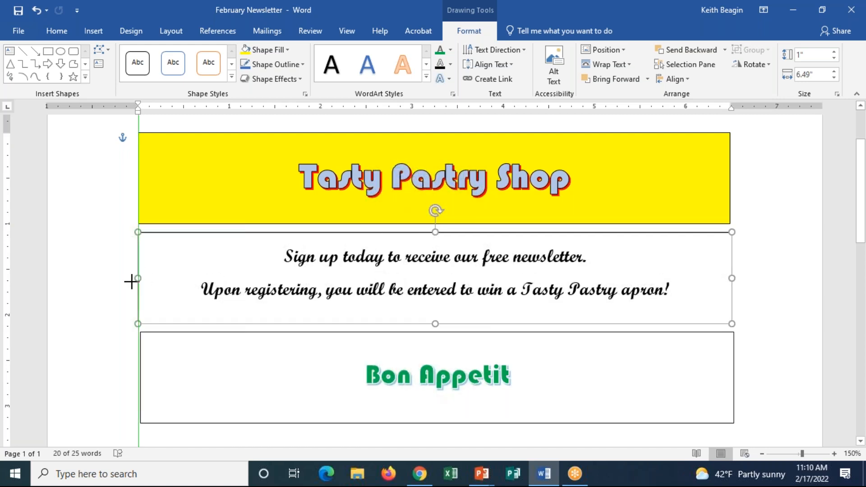
drag(131, 282, 132, 281)
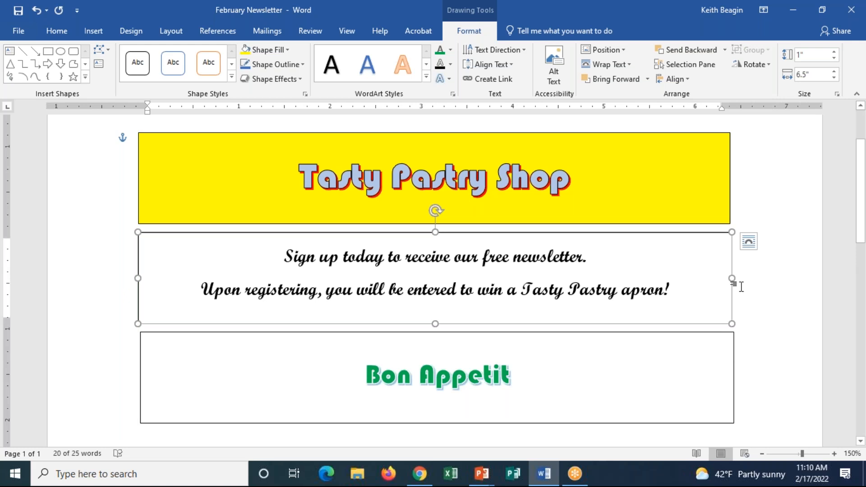
drag(734, 279, 727, 279)
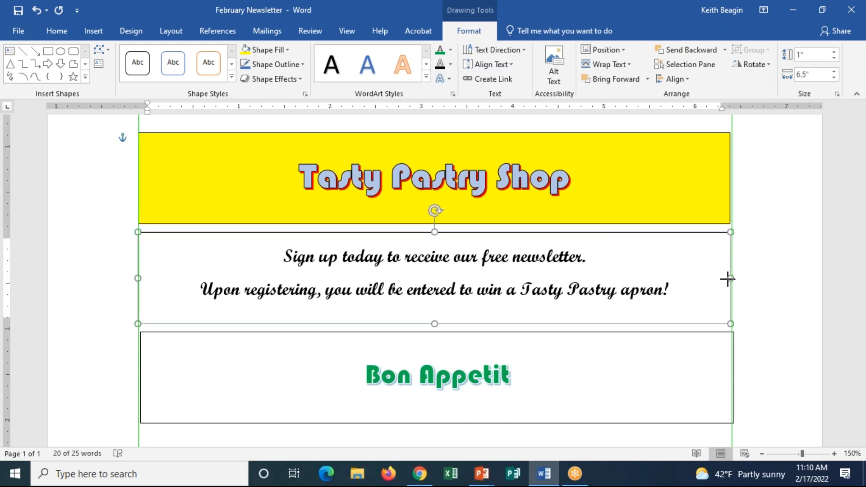
drag(727, 278, 729, 279)
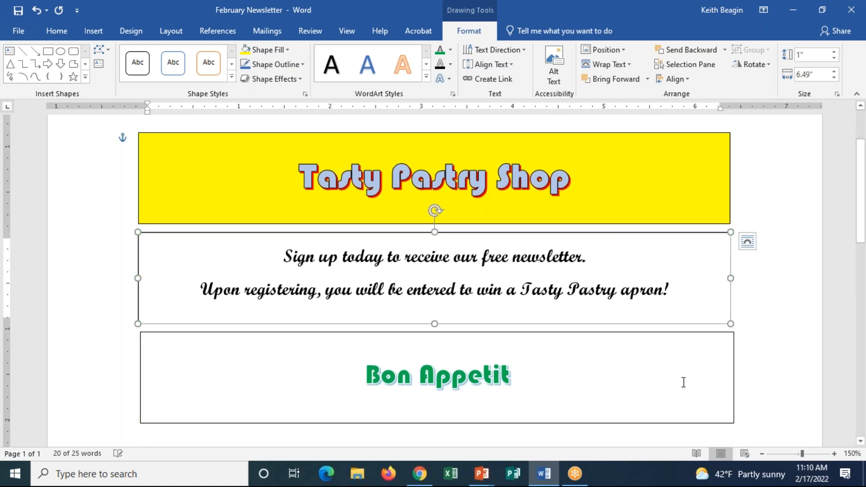
Resize the "Bon Appetit" box to about 6.49 inches wide, aligning both side edges with the boxes above, and save the newsletter.
click(271, 332)
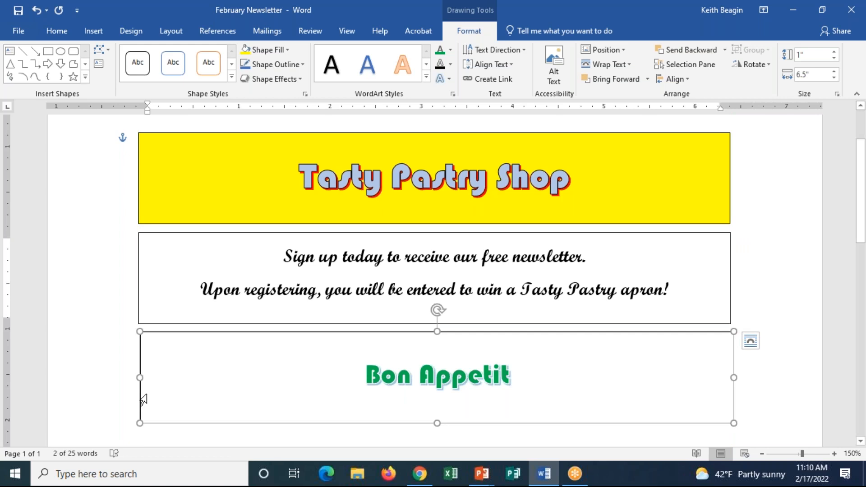
drag(140, 378, 131, 382)
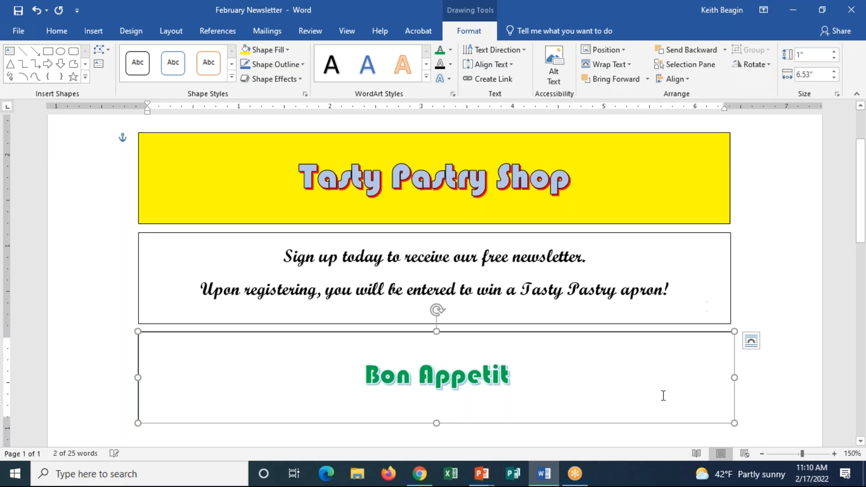
drag(733, 378, 729, 378)
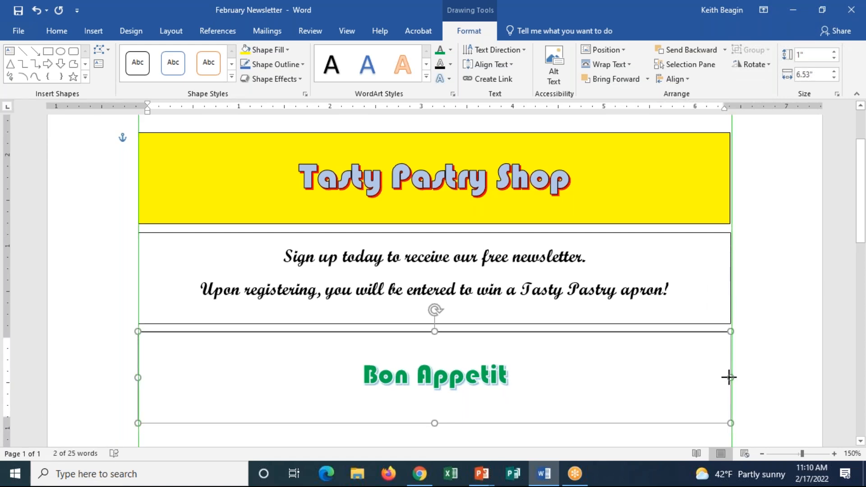
drag(729, 377, 730, 378)
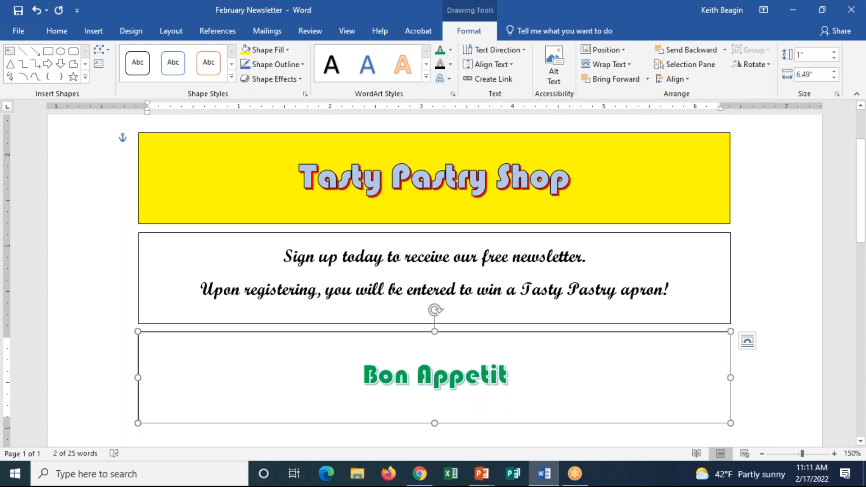
click(17, 12)
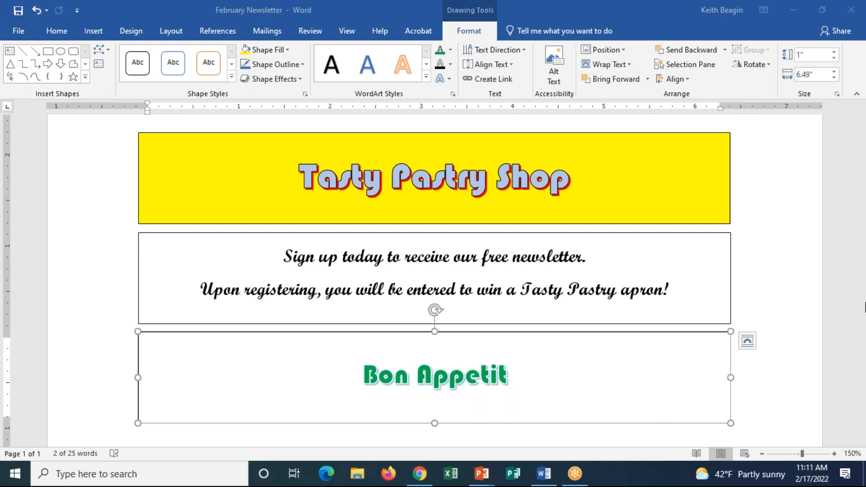
Deselect the "Bon Appetit" text box by returning to the blank page area below it.
scroll(808, 331, down, 4)
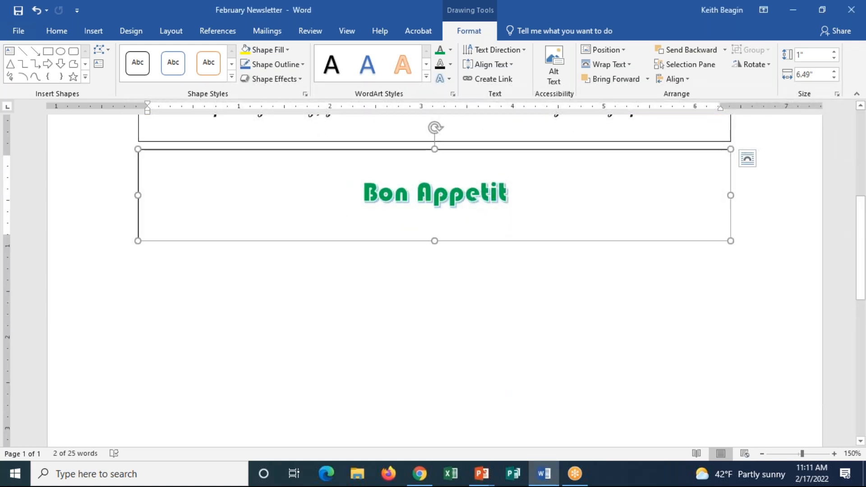
click(377, 412)
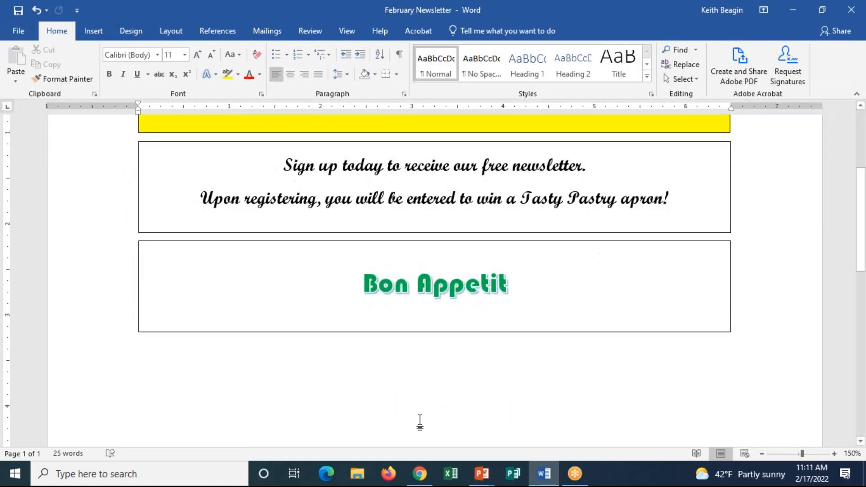
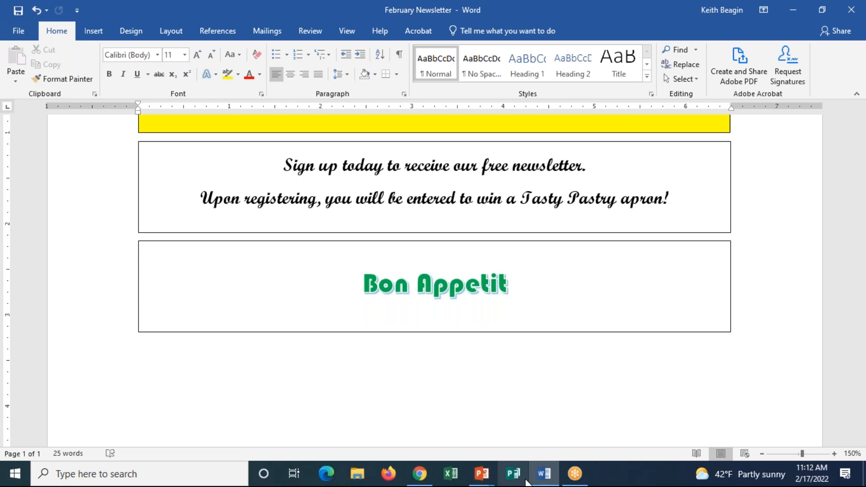
click(92, 32)
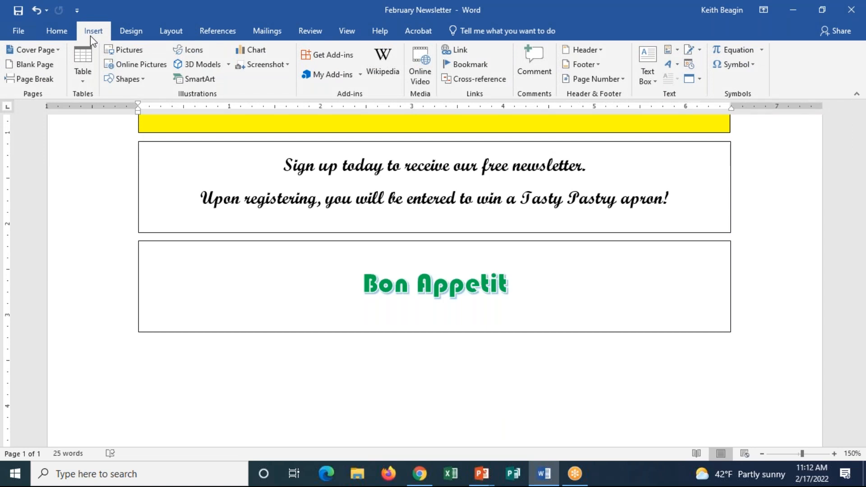
click(75, 68)
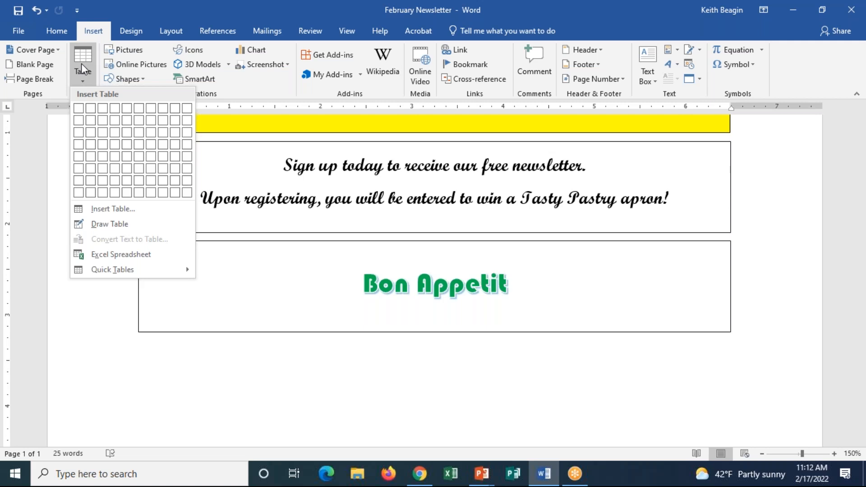
scroll(464, 118, up, 3)
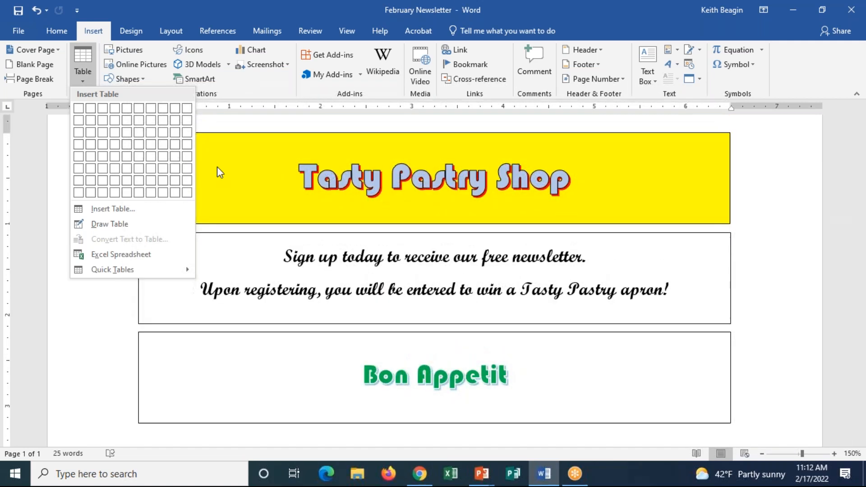
scroll(262, 310, down, 1)
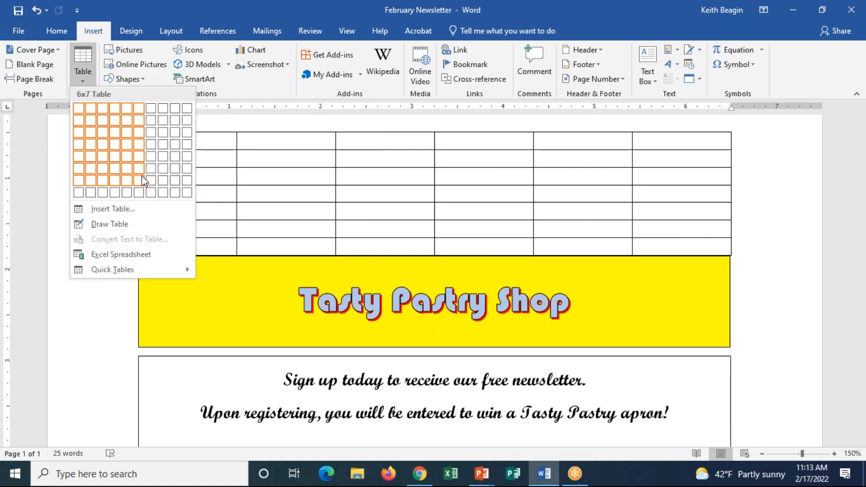
scroll(288, 219, up, 3)
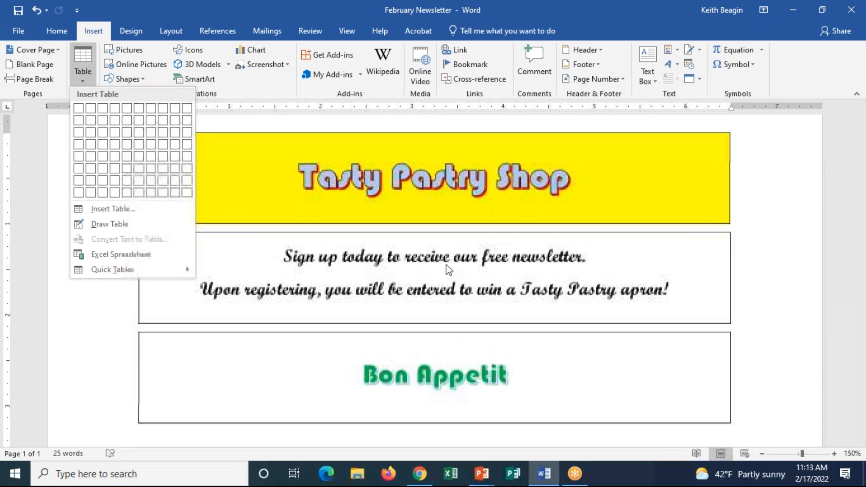
key(Escape)
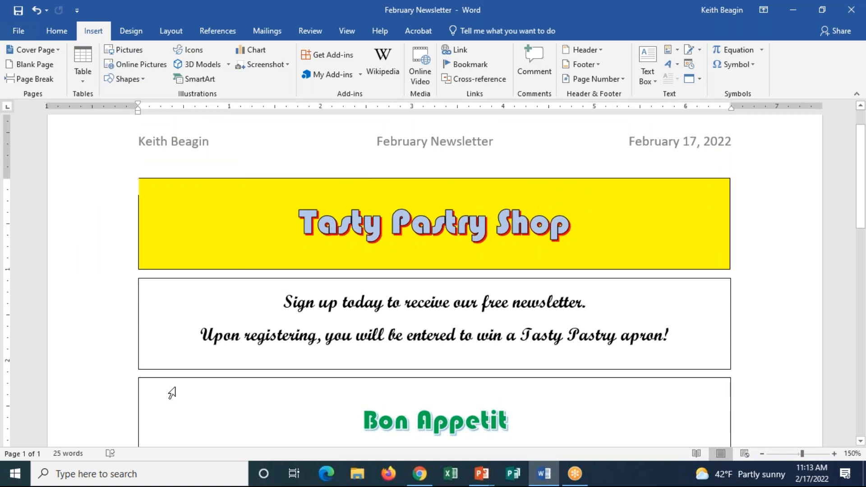
scroll(146, 378, down, 5)
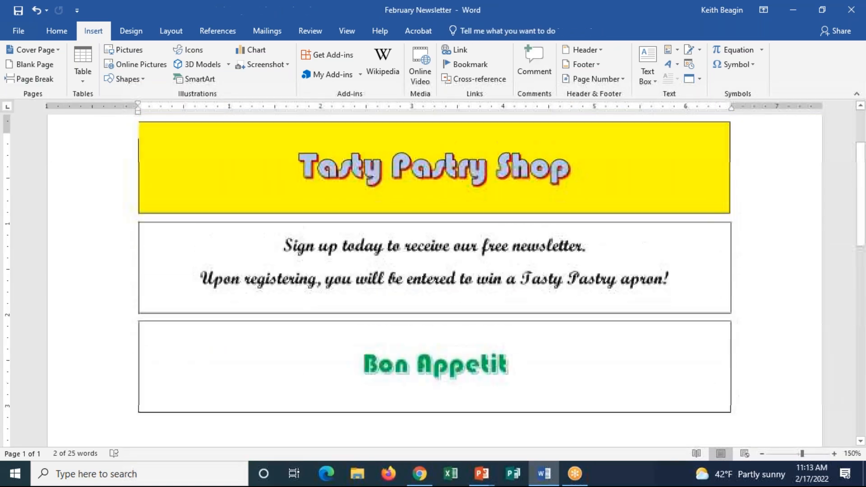
scroll(249, 411, up, 2)
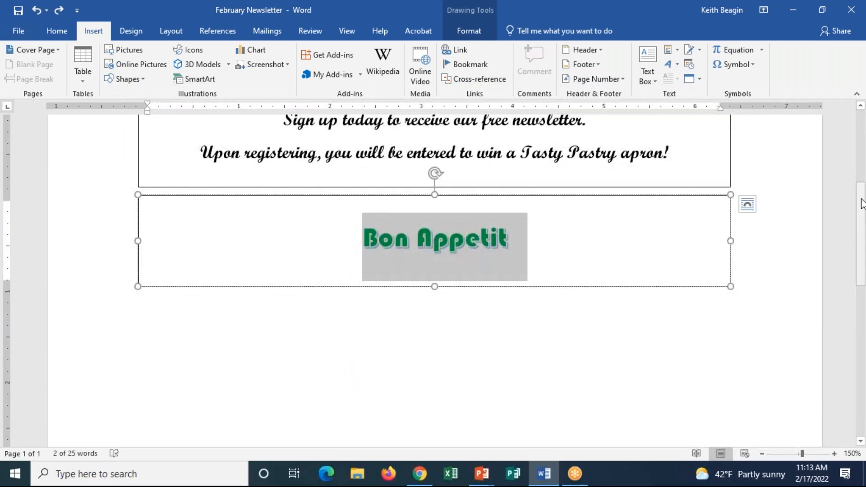
scroll(209, 213, down, 3)
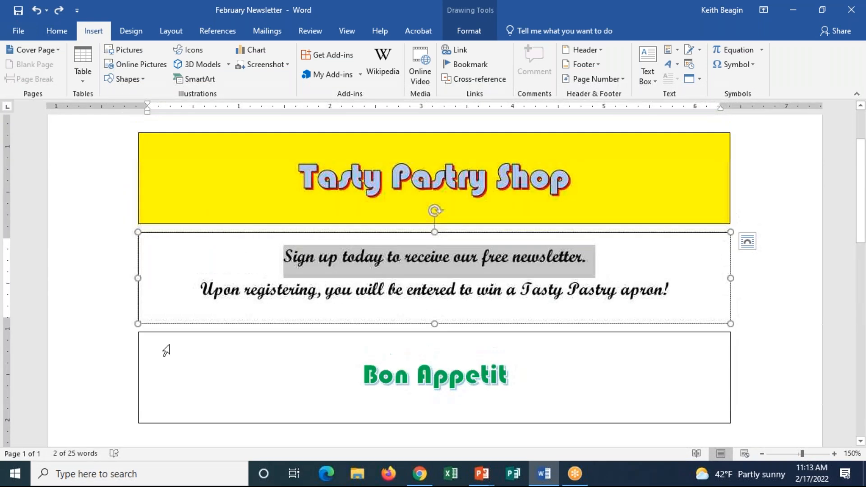
click(167, 350)
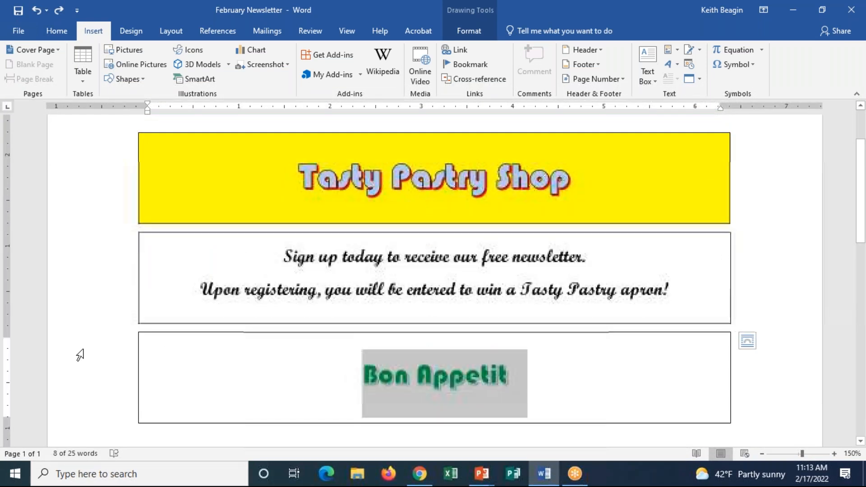
triple_click(80, 356)
scroll(189, 370, down, 3)
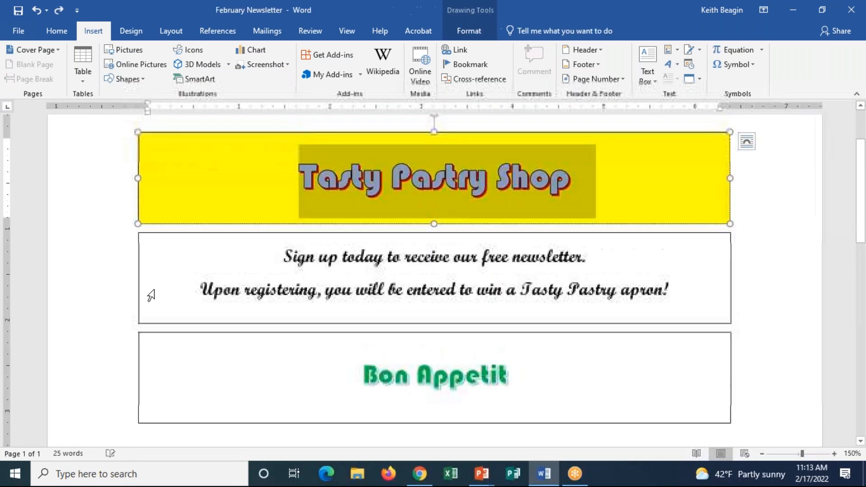
scroll(149, 294, down, 3)
scroll(151, 377, up, 3)
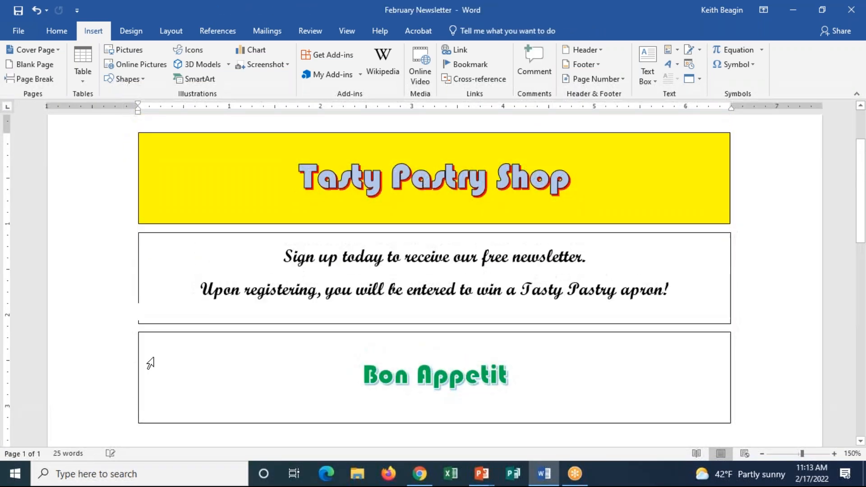
scroll(151, 375, down, 1)
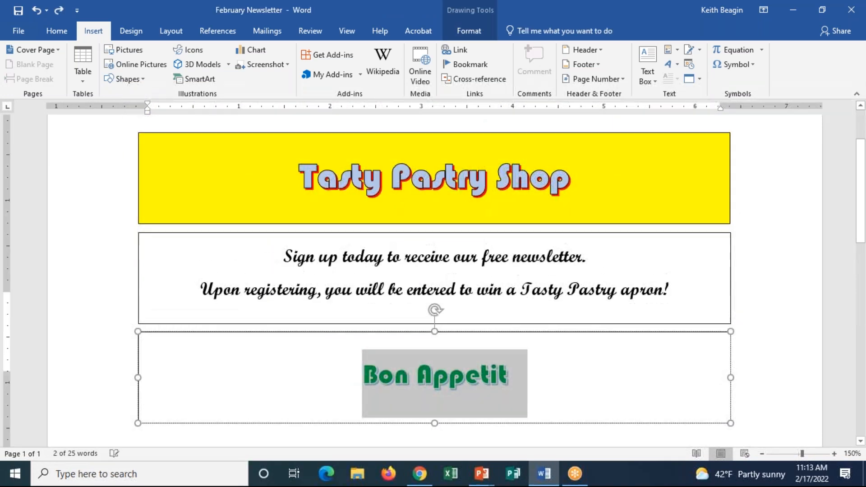
scroll(149, 370, down, 3)
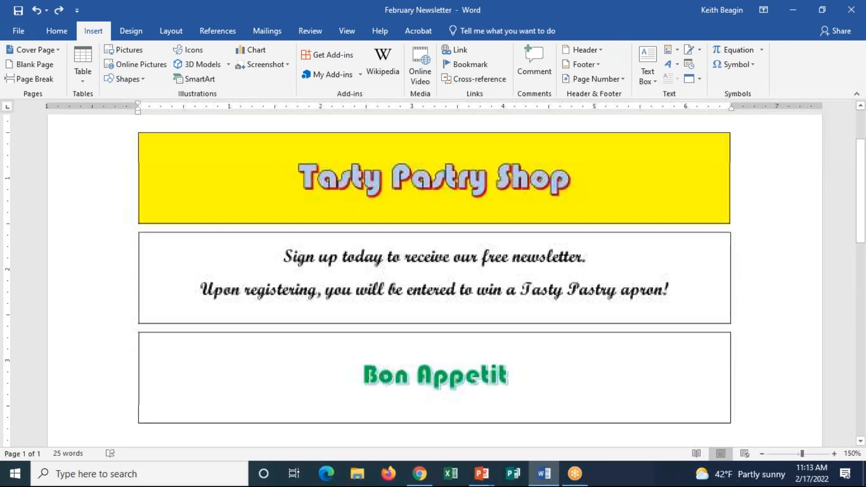
scroll(122, 351, down, 3)
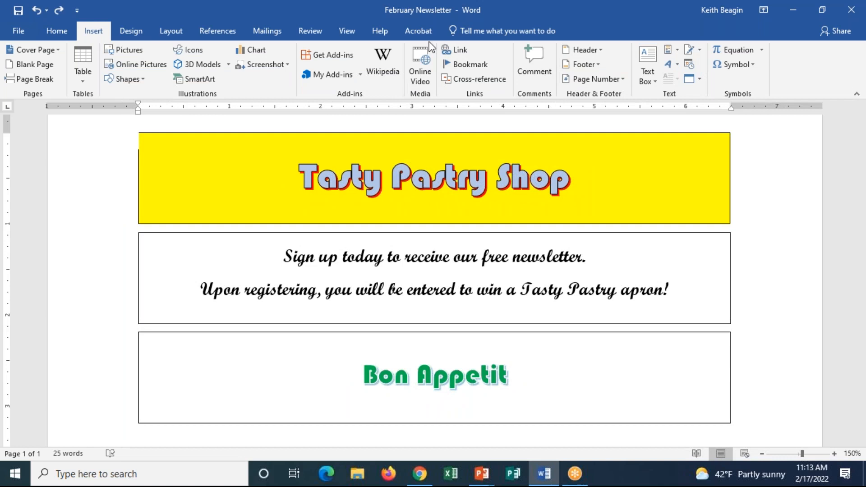
Check the text wrapping options of the Bon Appetit and Tasty Pastry Shop text boxes.
click(244, 332)
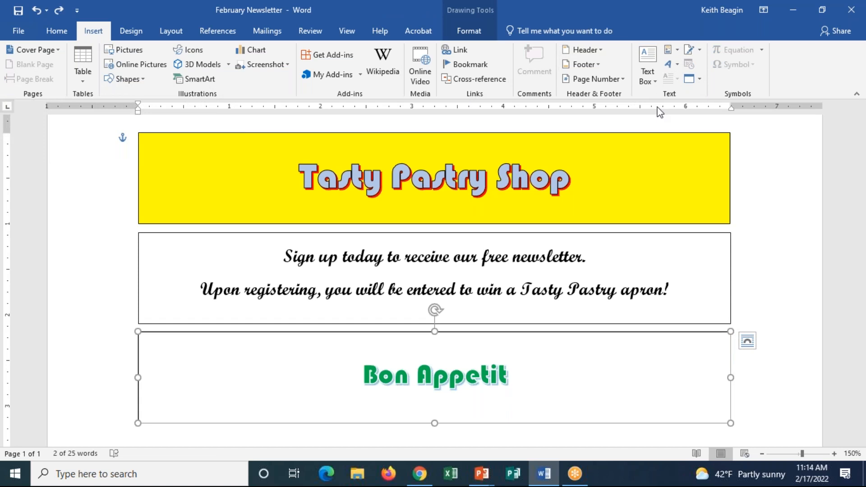
click(460, 33)
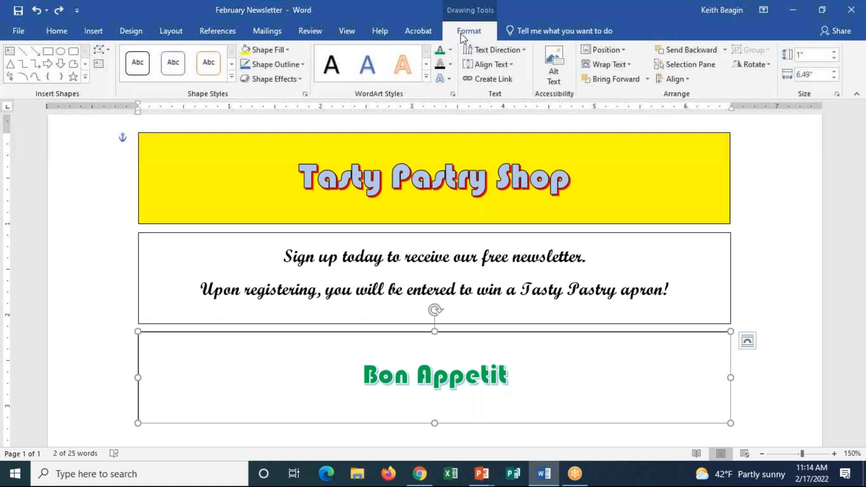
click(618, 62)
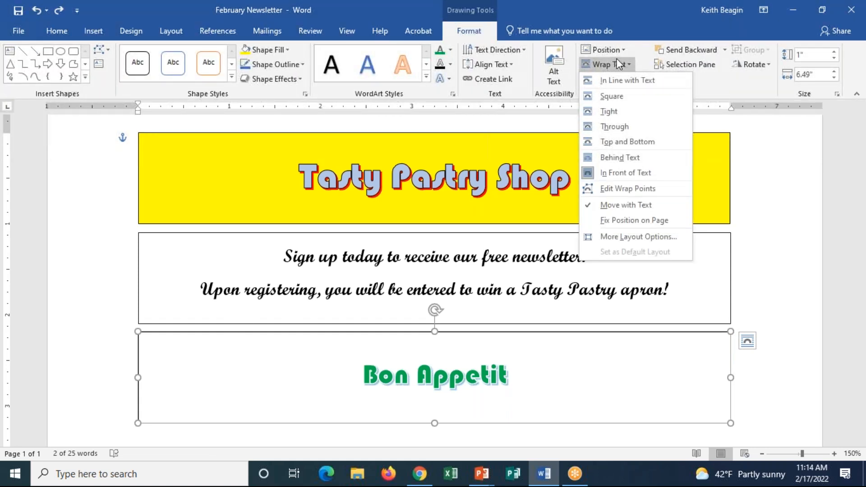
click(616, 63)
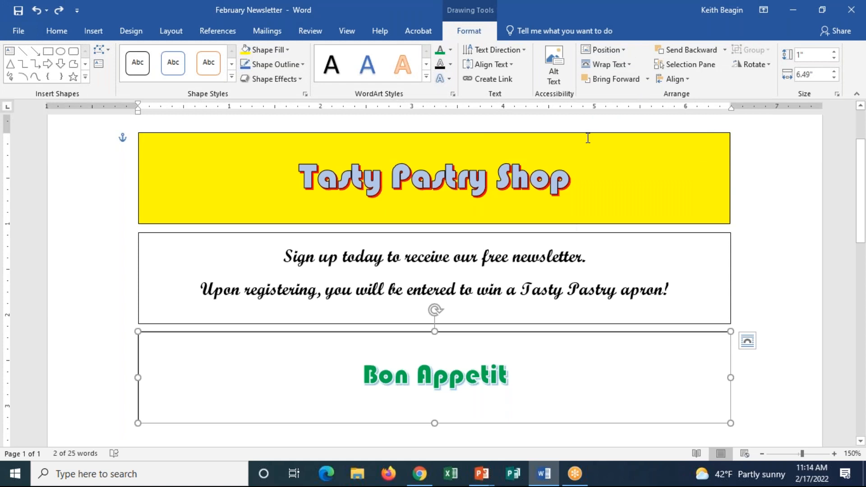
click(586, 133)
click(619, 65)
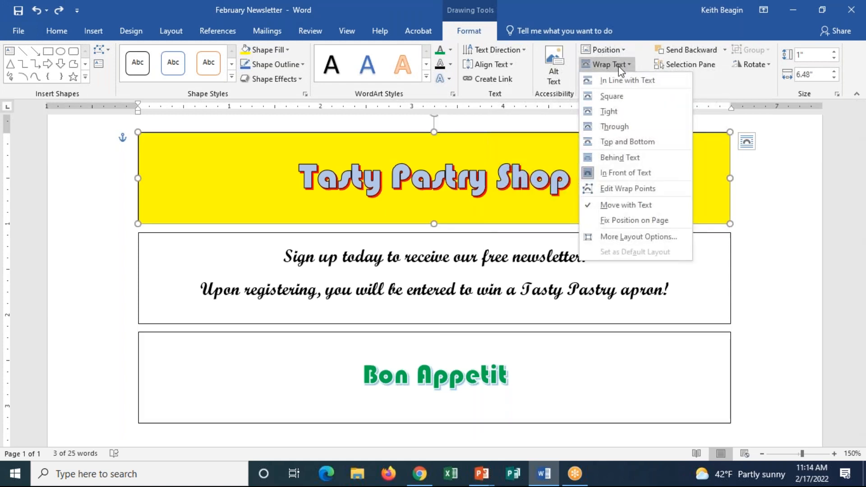
click(104, 231)
Place the insertion point in the empty area below the Bon Appetit text box.
scroll(161, 266, down, 4)
click(162, 287)
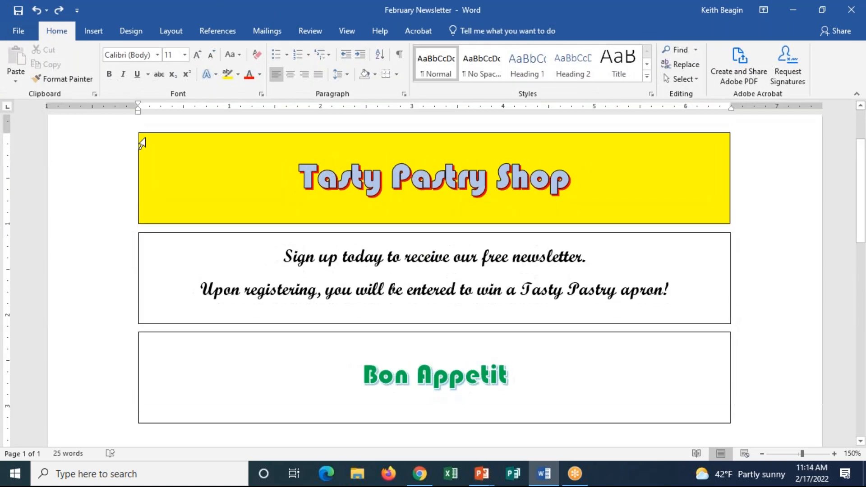
key(ctrl+a)
click(167, 232)
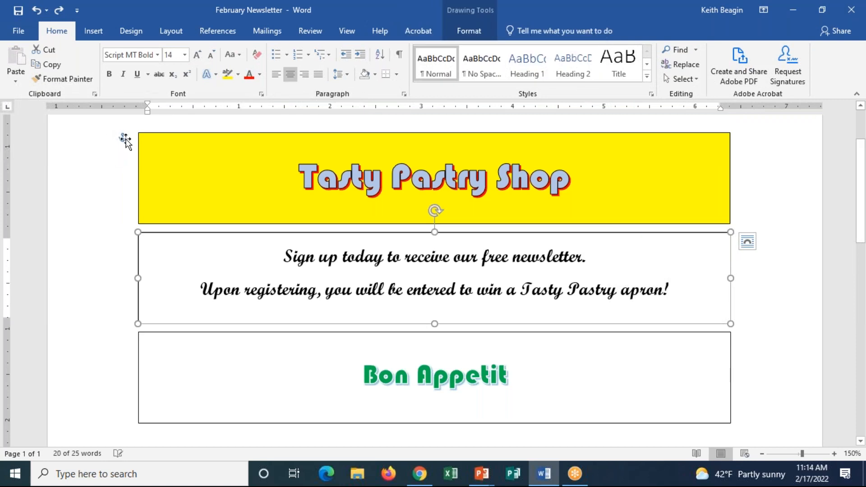
drag(121, 257, 124, 354)
click(177, 356)
scroll(177, 357, down, 3)
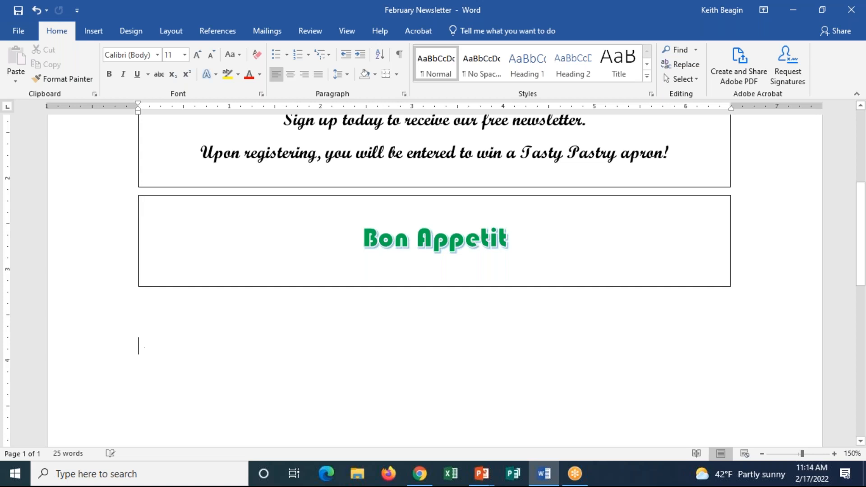
Insert a table with 2 columns and 4 rows just below the Bon Appetit text box.
click(196, 306)
click(91, 34)
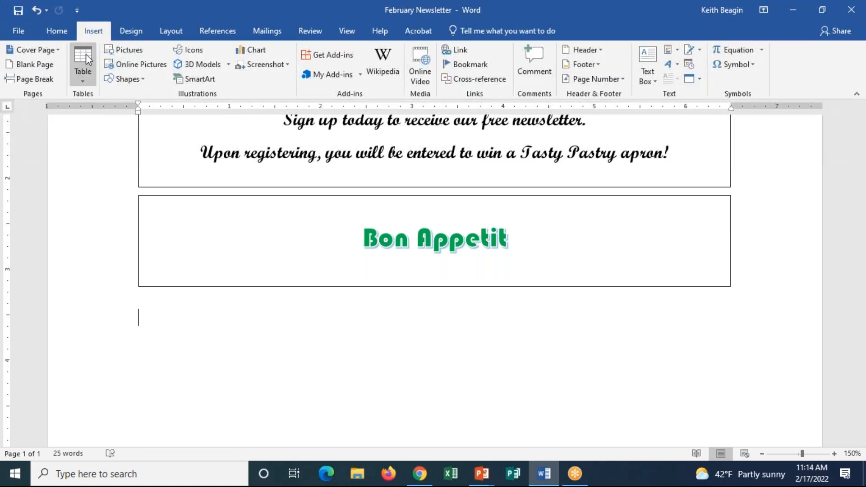
click(86, 53)
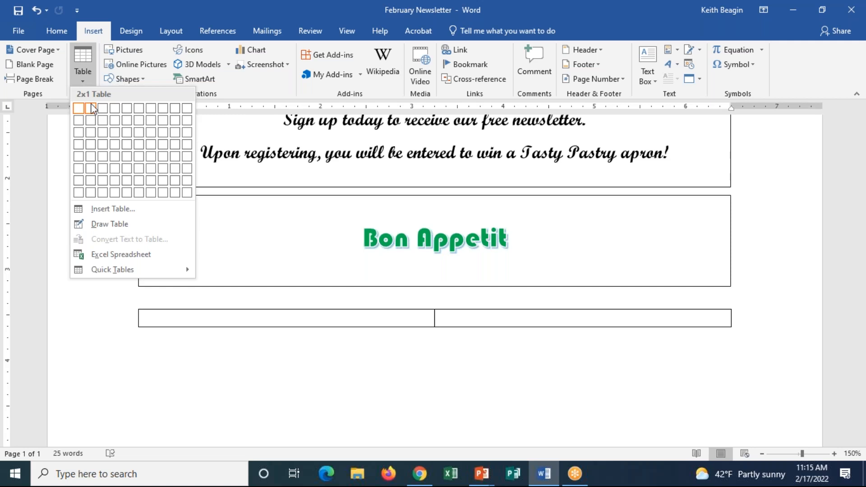
click(91, 146)
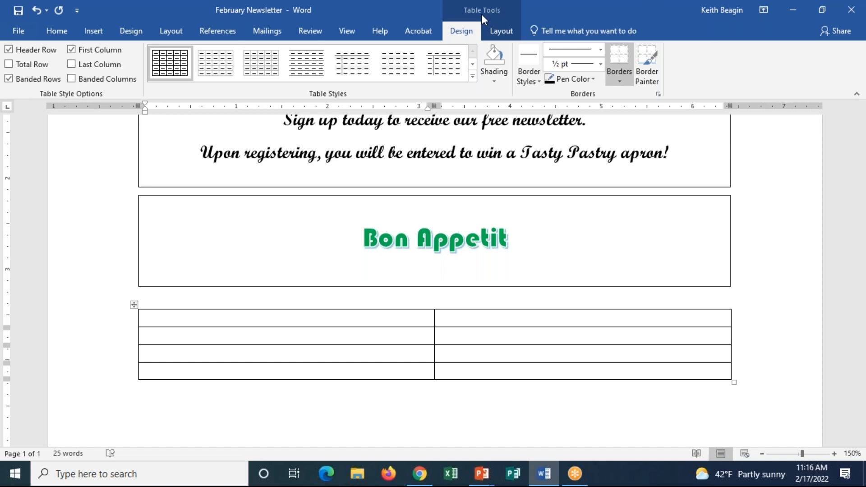
Examine the design and layout tools available for the new table.
click(500, 32)
click(460, 33)
click(507, 32)
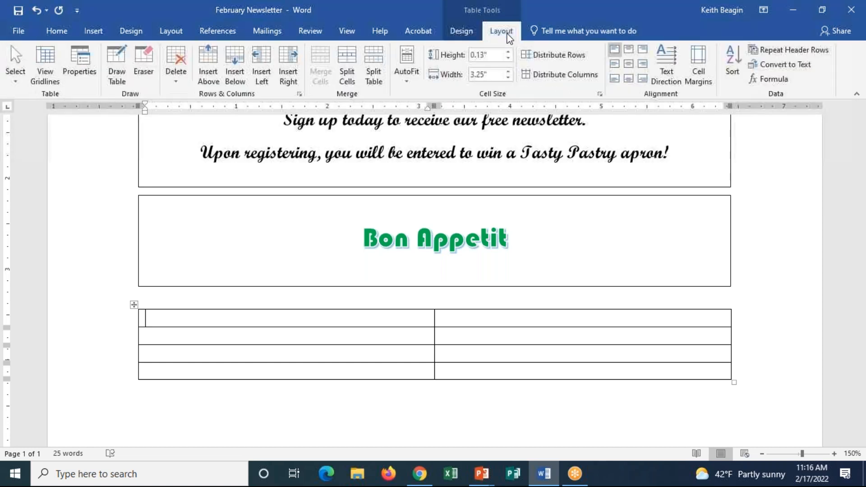
click(461, 31)
click(494, 32)
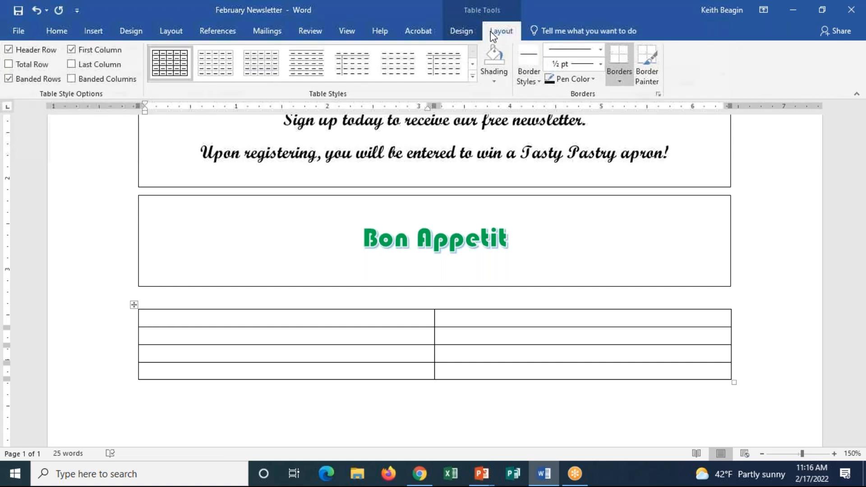
click(459, 32)
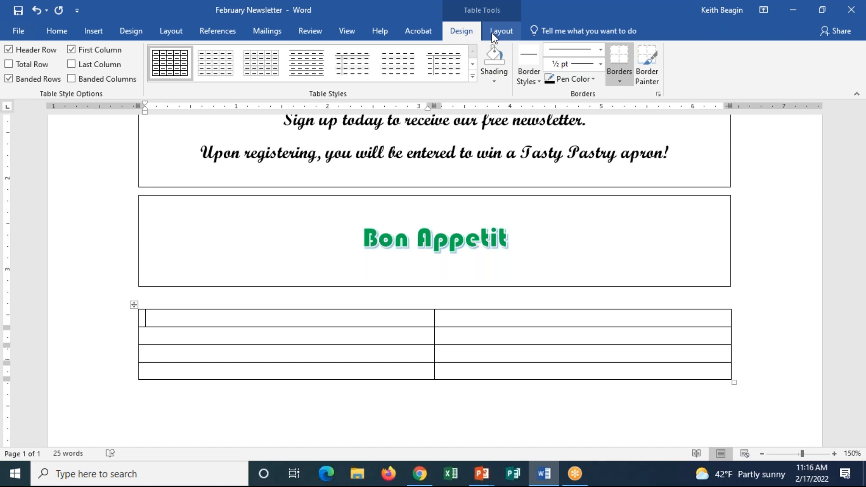
click(495, 36)
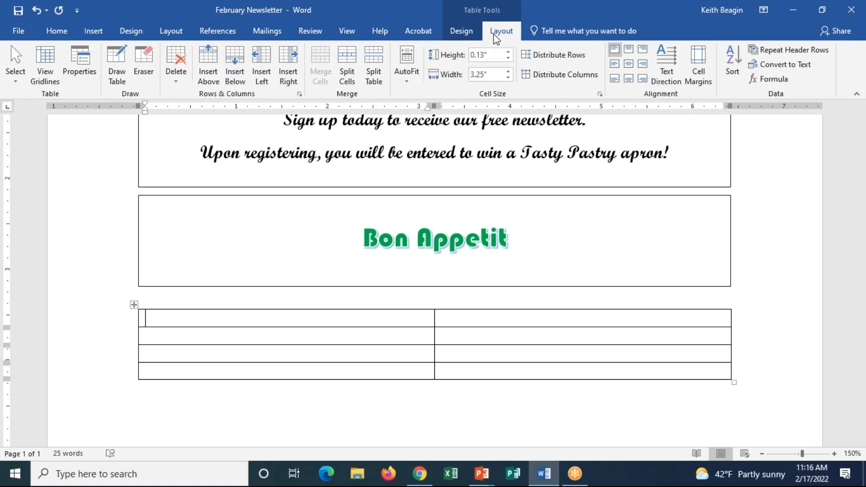
click(467, 31)
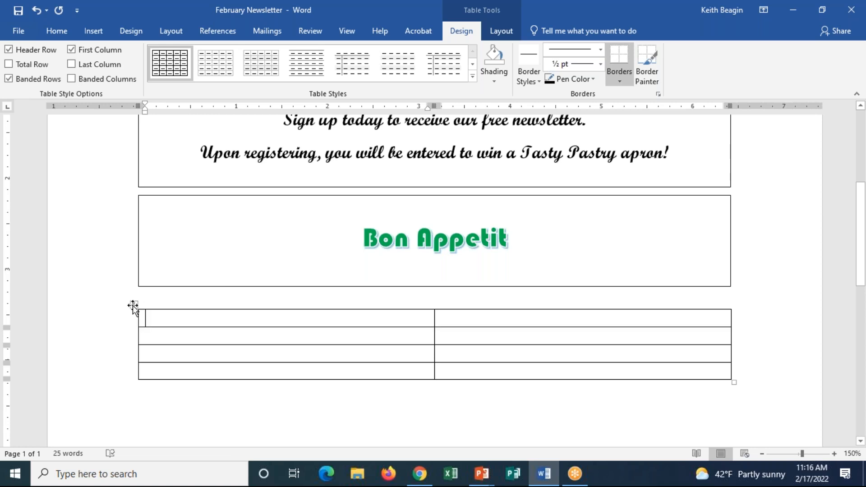
Try moving the whole table up to the Tasty Pastry Shop banner and undo the move.
mouse_move(129, 319)
drag(134, 305, 291, 339)
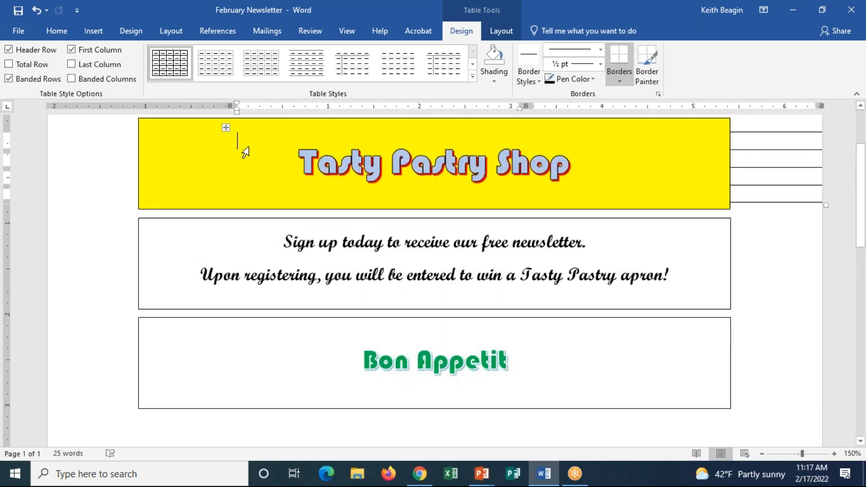
key(ctrl+z)
Select the entire table below the Bon Appetit text box.
scroll(316, 253, down, 2)
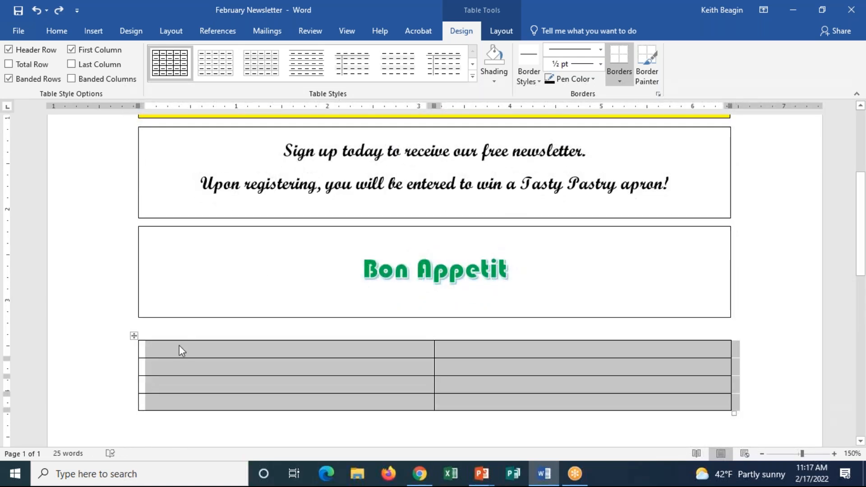
click(178, 332)
click(134, 336)
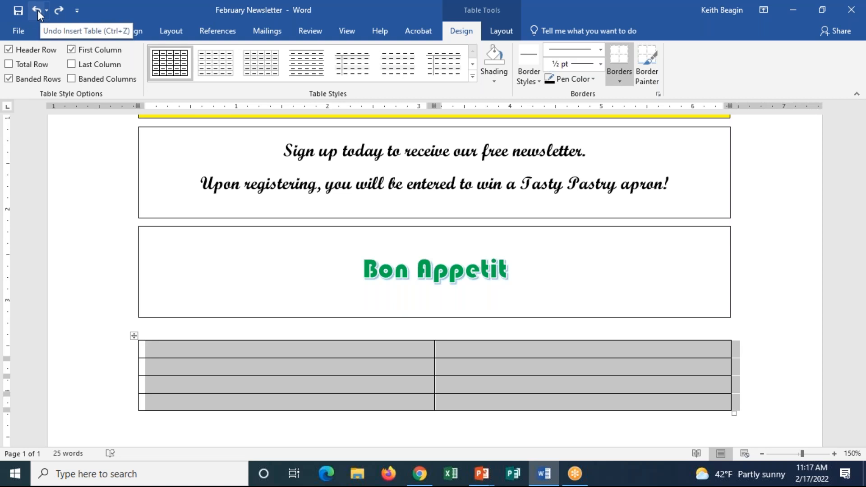
Reselect the whole table, and return the cursor to the first cell of its first row.
click(136, 334)
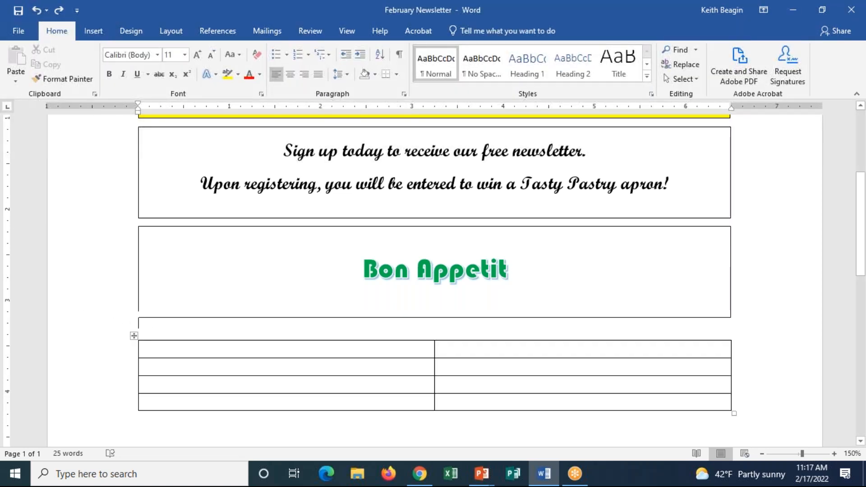
click(140, 342)
click(136, 336)
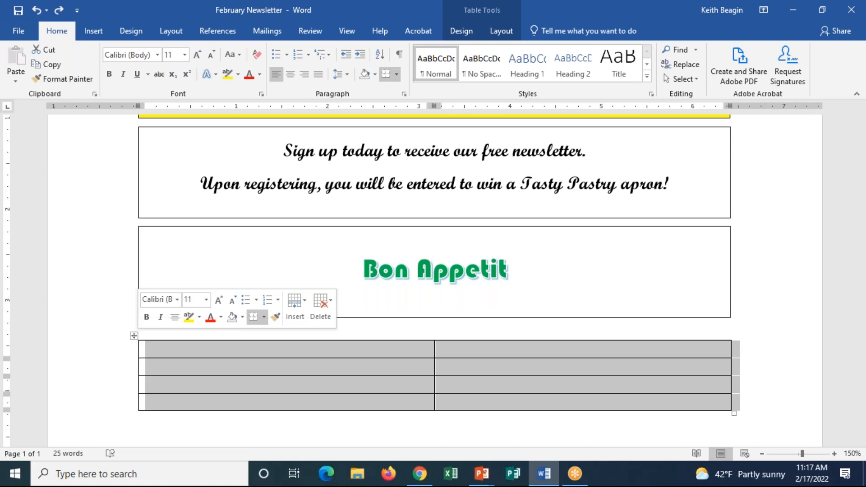
click(172, 356)
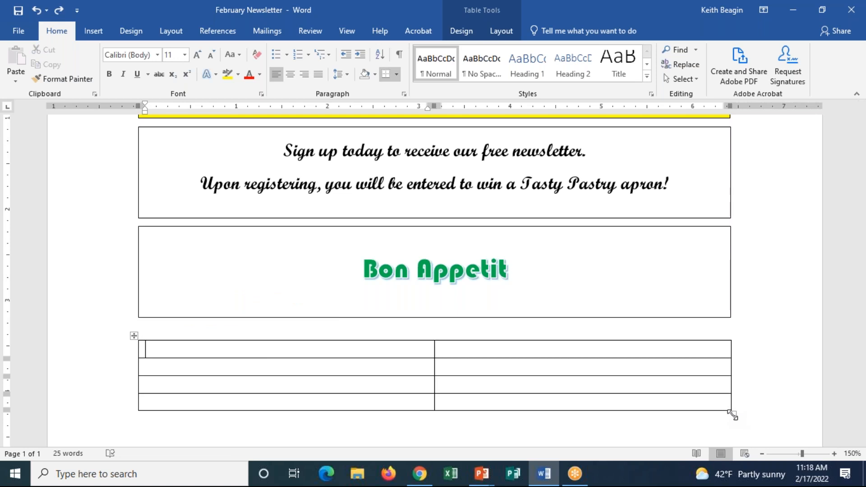
Resize the whole table to rows about 0.27 inches tall and columns about 3.23 inches wide, nearly matching the Bon Appetit box's width.
drag(732, 414, 740, 441)
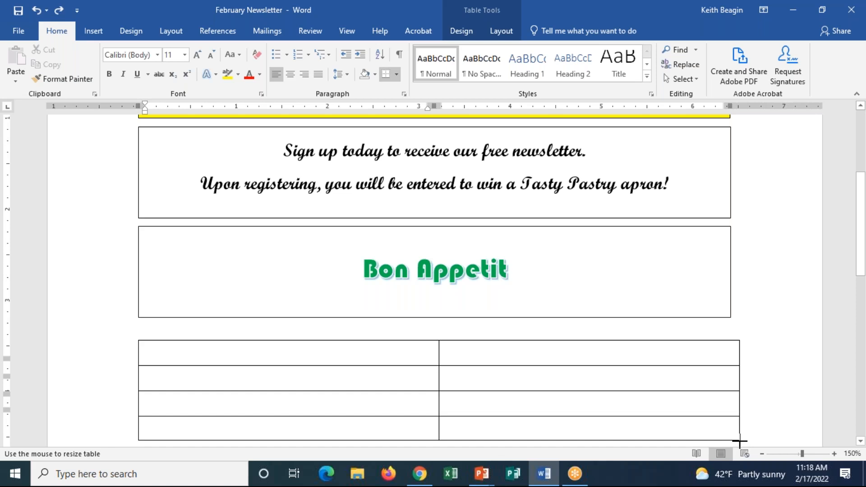
drag(740, 442, 730, 398)
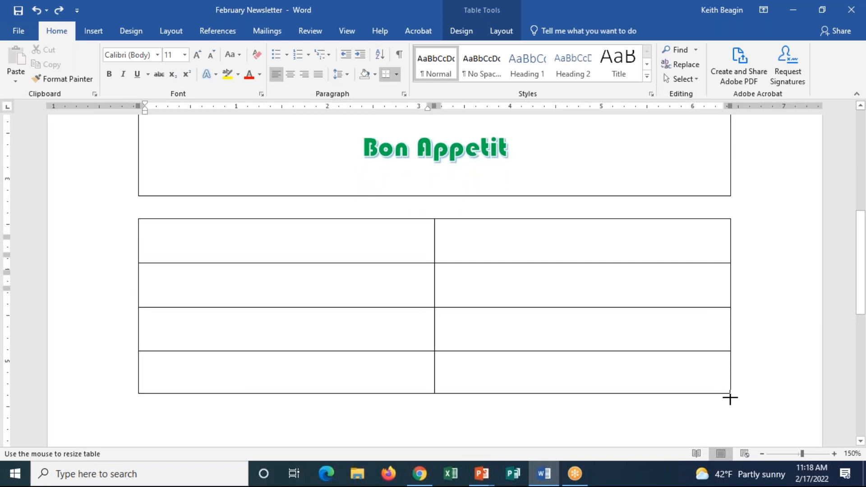
drag(730, 398, 729, 317)
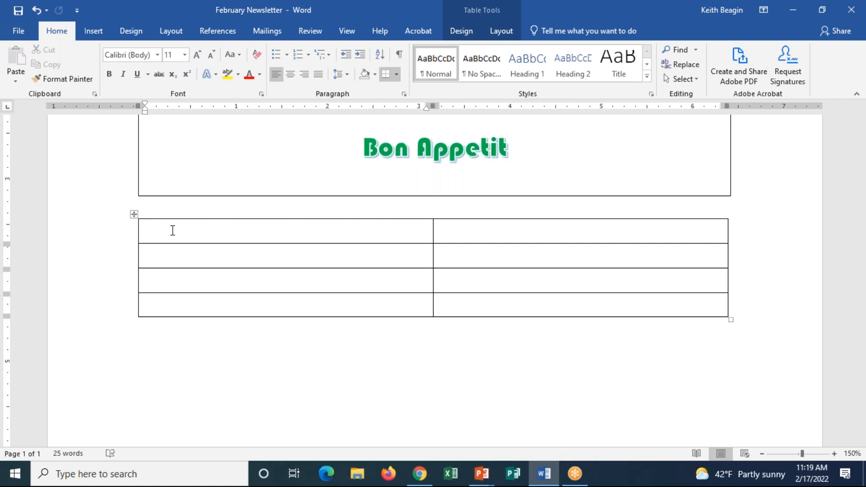
Enter "In this issue" in the table's first cell and the heading "From the Editor:" in the cell below, followed by a new line.
text(In this issue)
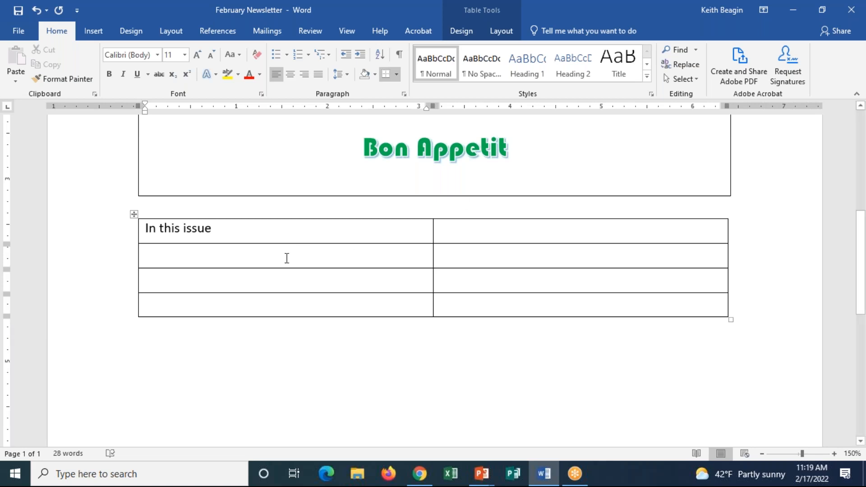
key(Down)
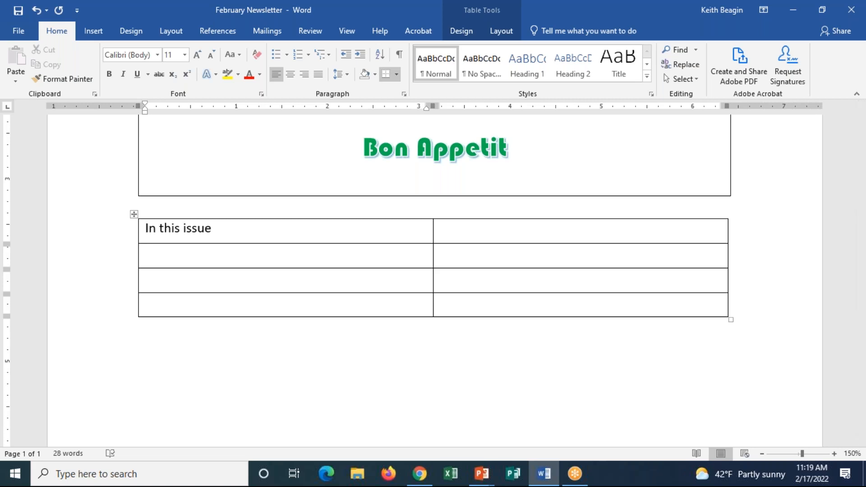
text(From the Editor)
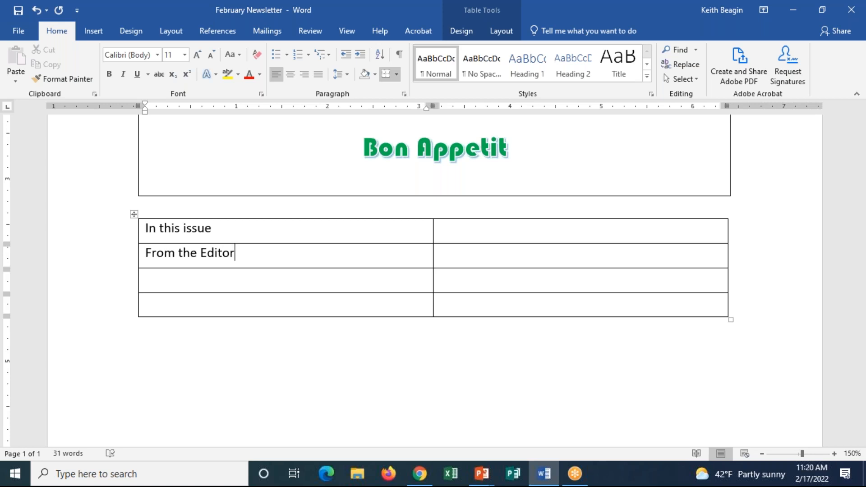
text(:)
key(Return)
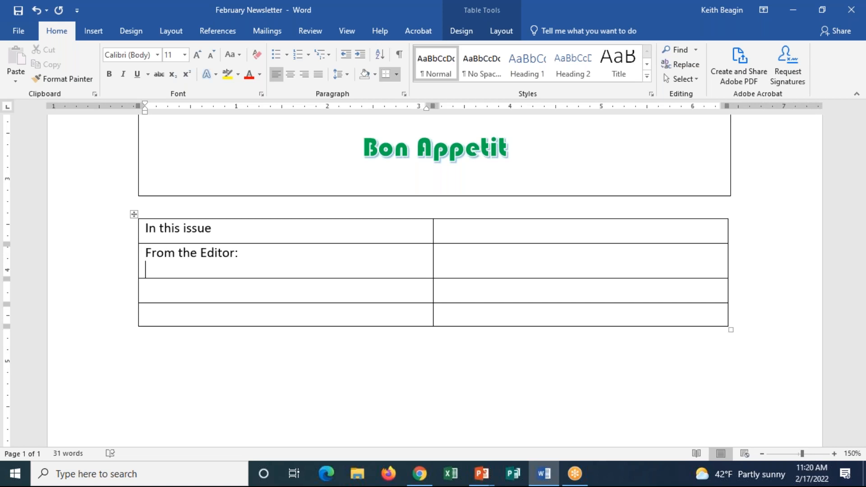
Add the sentence "Our hands-on classes give you an opportunity to get your hands dirty!" under the From the Editor heading.
text(Our hands-on classes give you an opportunity to)
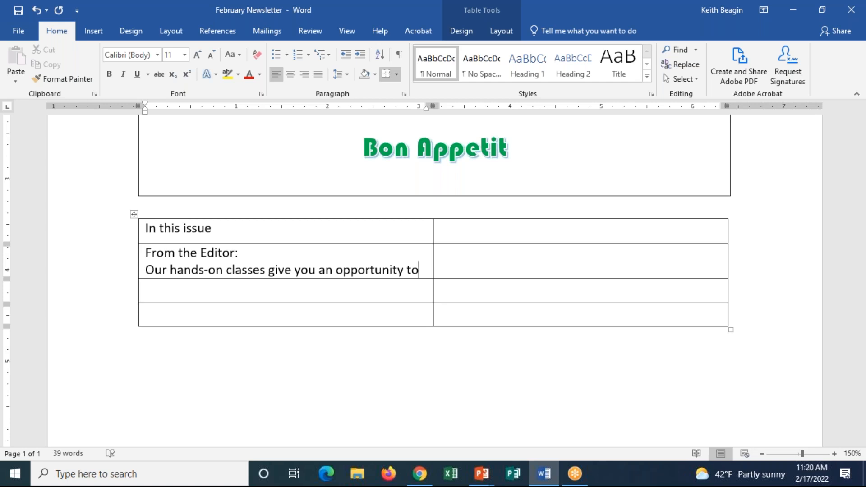
text(get)
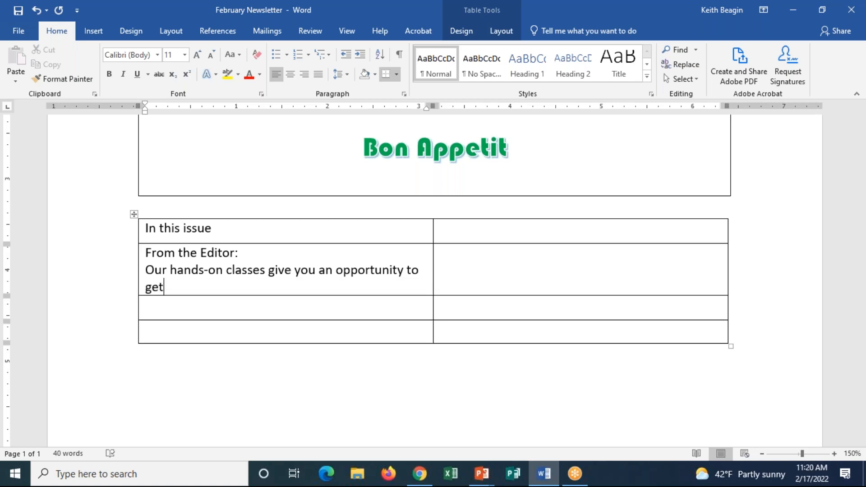
text( your hands dirty!)
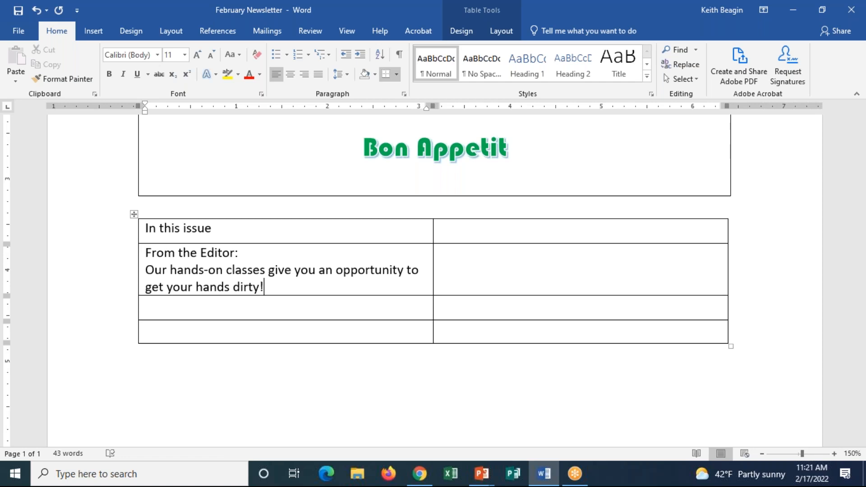
double_click(206, 271)
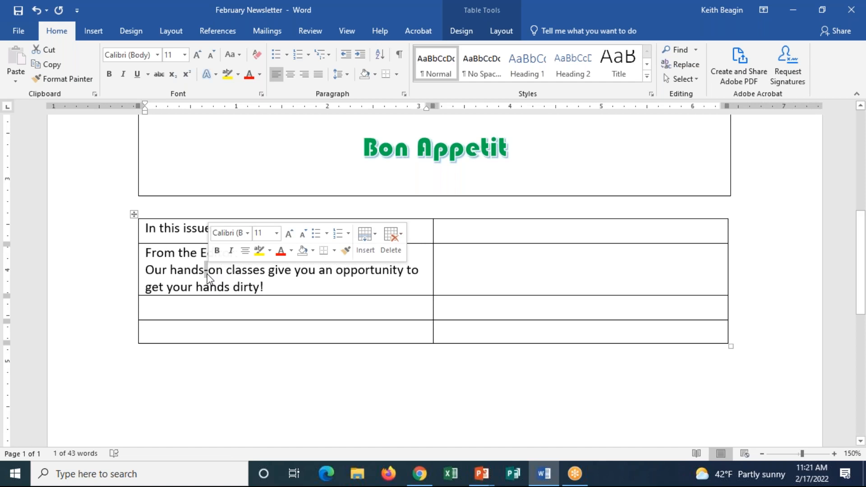
click(336, 291)
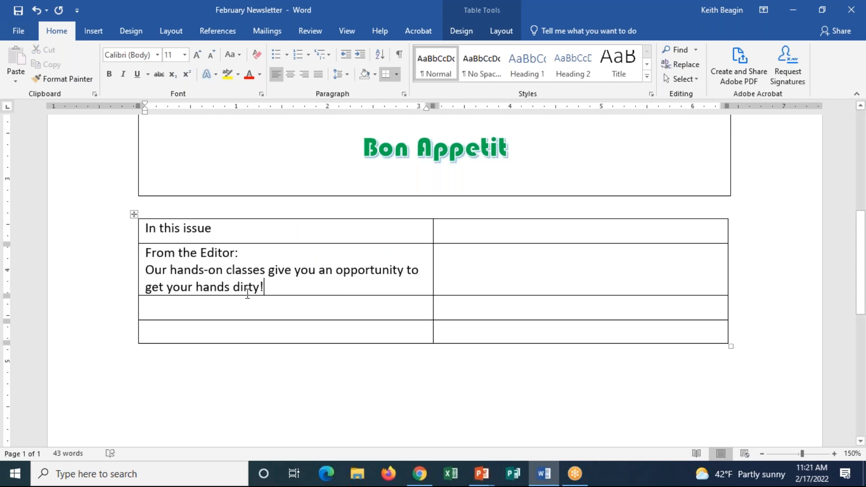
Enter "Featured Recipes" in the third row of the table's first column.
key(Down)
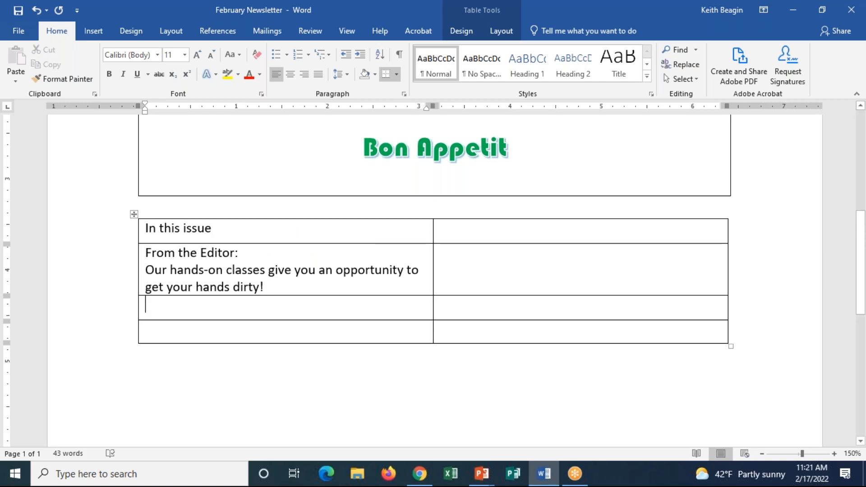
text(Feature Re)
key(BackSpace)
key(BackSpace)
key(BackSpace)
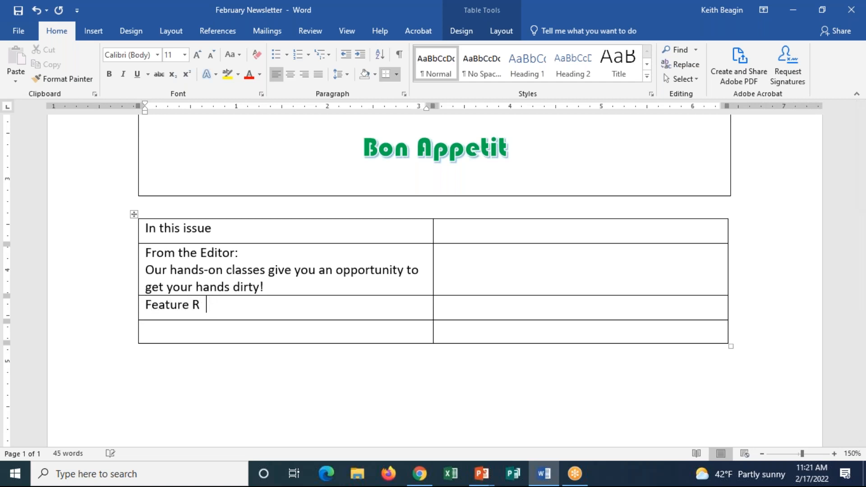
text(d Recipies)
key(BackSpace)
key(BackSpace)
key(BackSpace)
key(BackSpace)
text(pes)
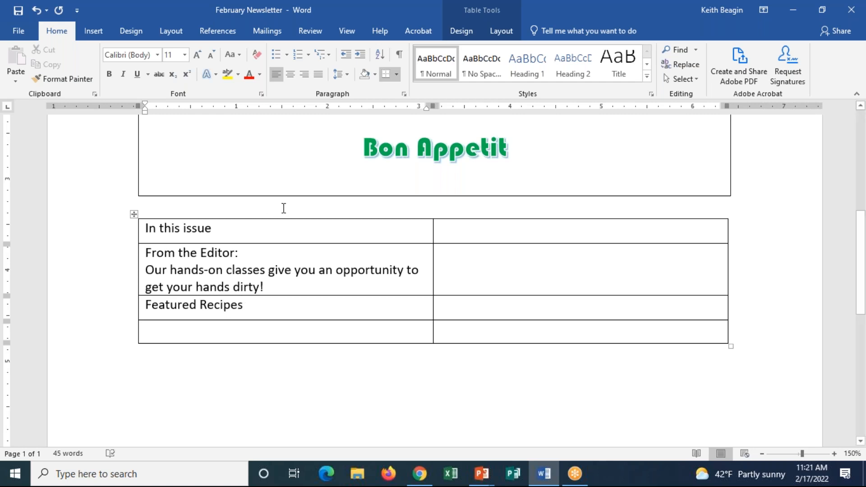
Enter the heading "Quick Tips from the Chef" in the fourth row of the first column, followed by a blank line.
key(Down)
text(Quick)
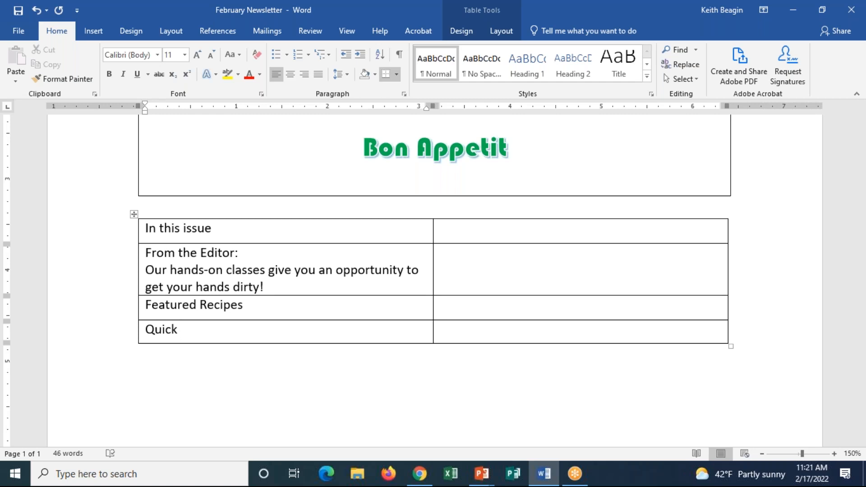
text( Tips from the Chef)
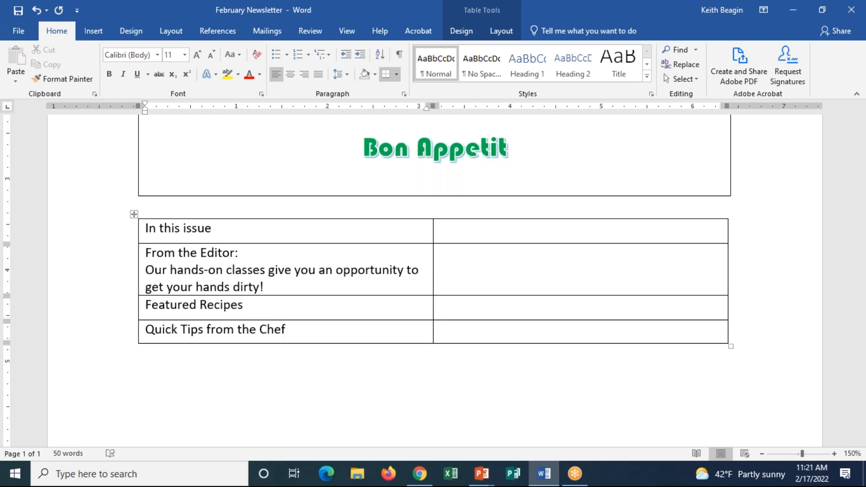
key(Return)
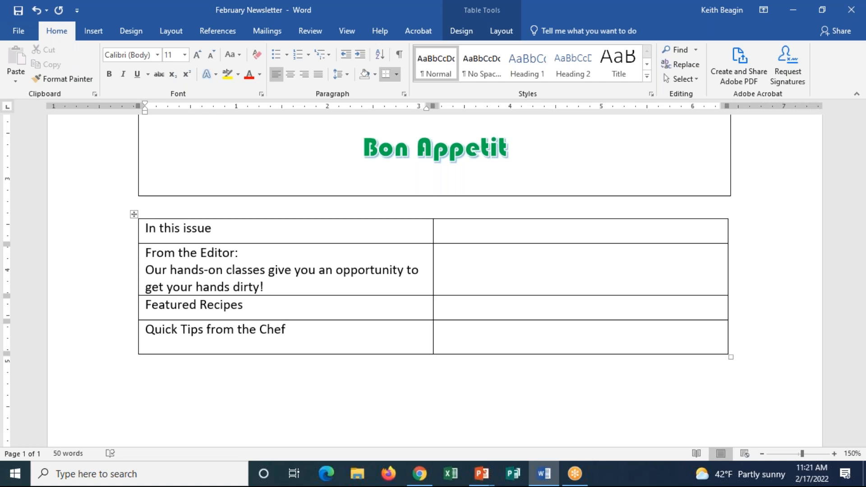
key(Return)
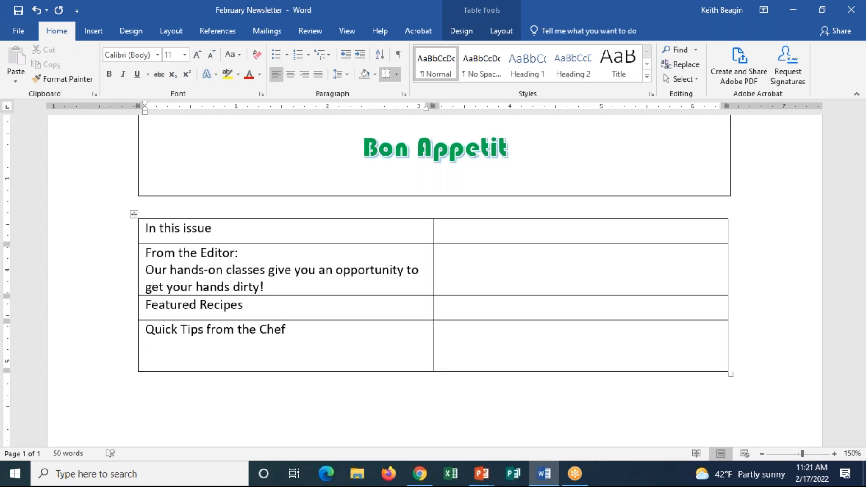
Under the Quick Tips heading, add the lines "Icing too thin?", "Need a quick chocolate glaze?" and "…and many other useful tidbits!".
text(Icing too thin)
text(g=)
key(BackSpace)
key(BackSpace)
text(?)
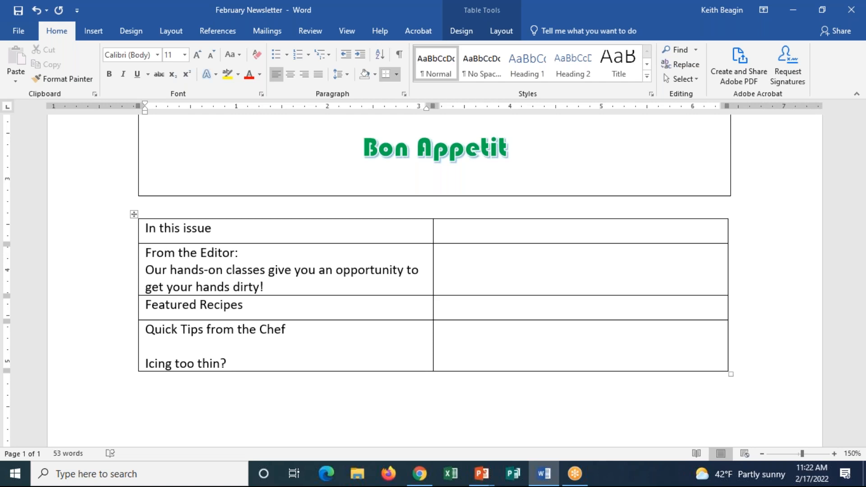
key(Return)
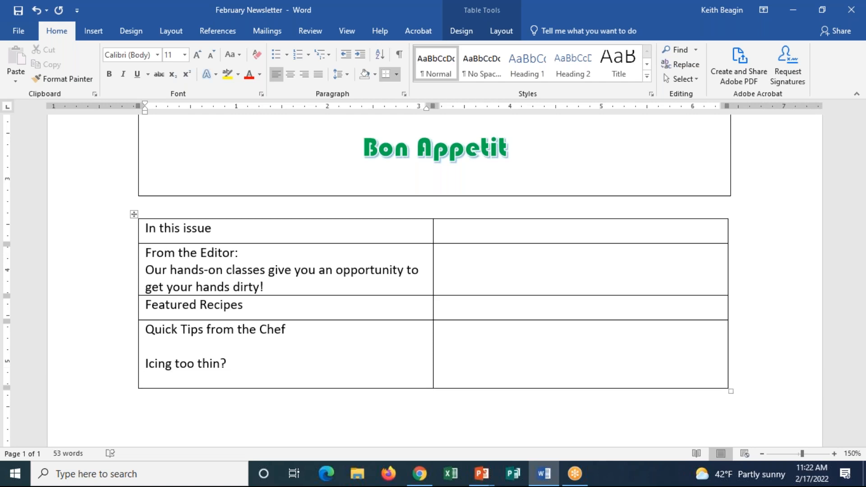
text(Need a qu)
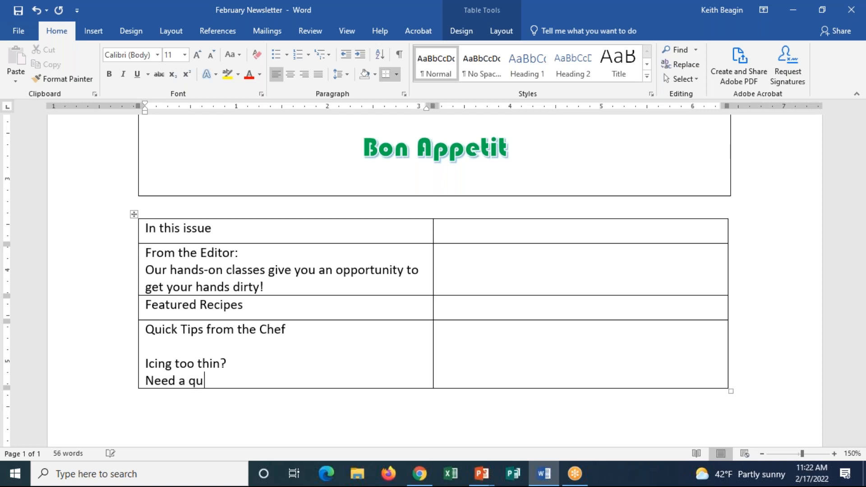
text(ick chocolate )
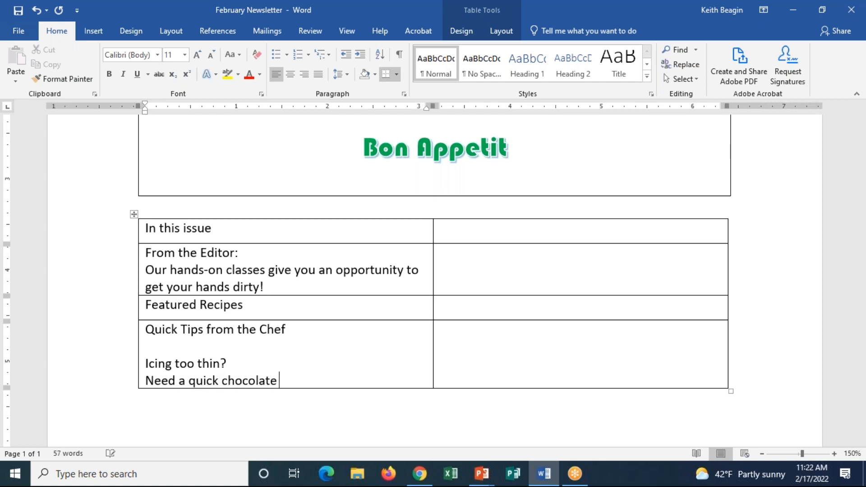
text(glaze?)
key(Return)
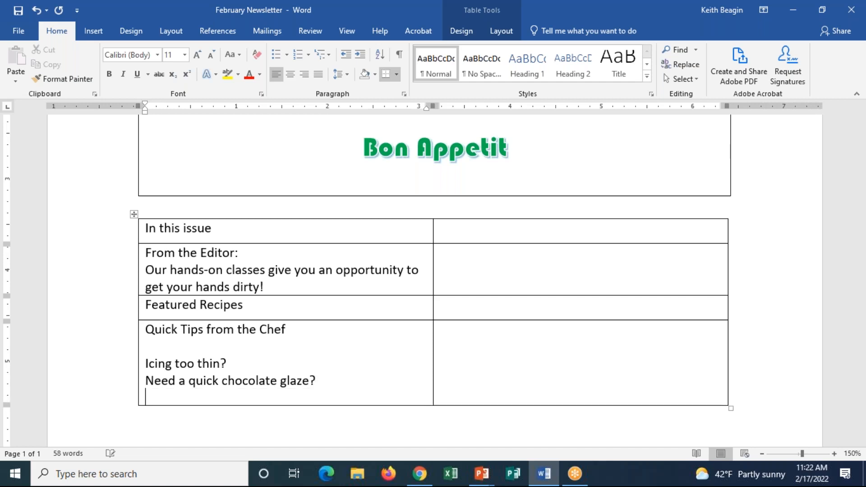
text(...and many other usefu)
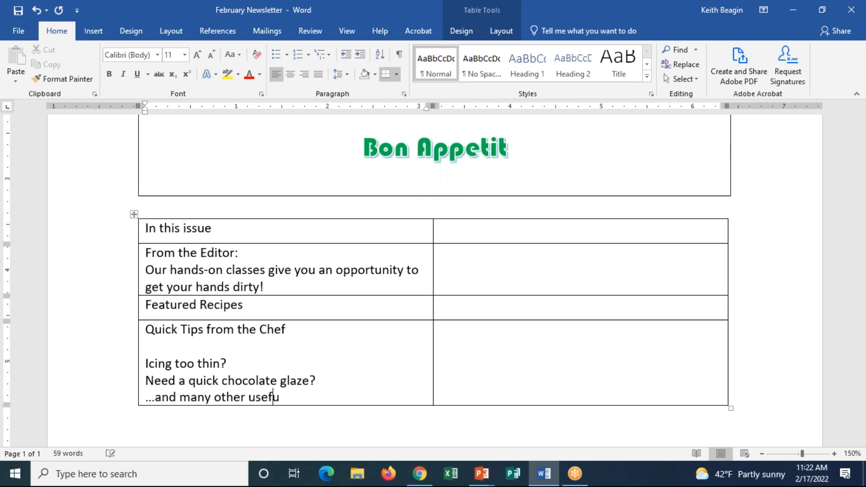
text(l tidbits!)
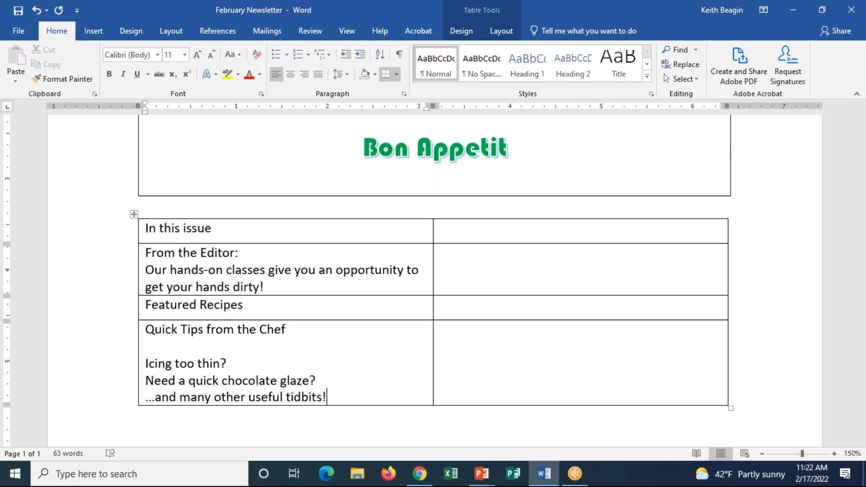
click(510, 26)
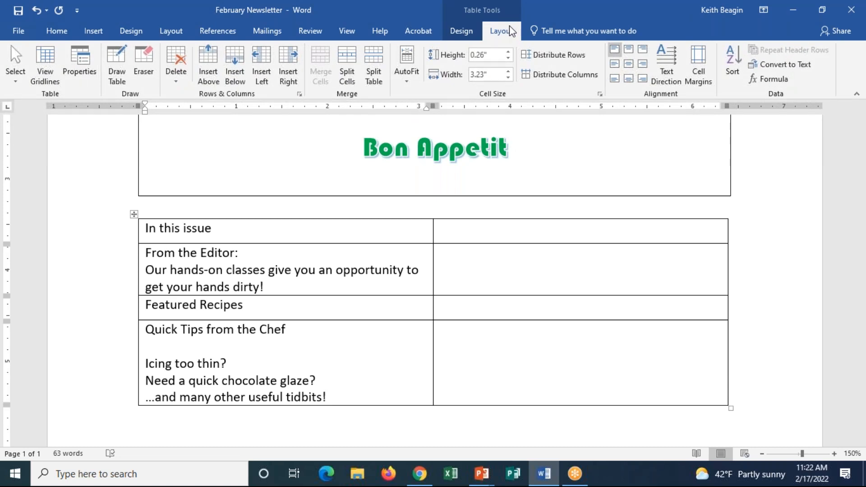
click(472, 27)
click(500, 30)
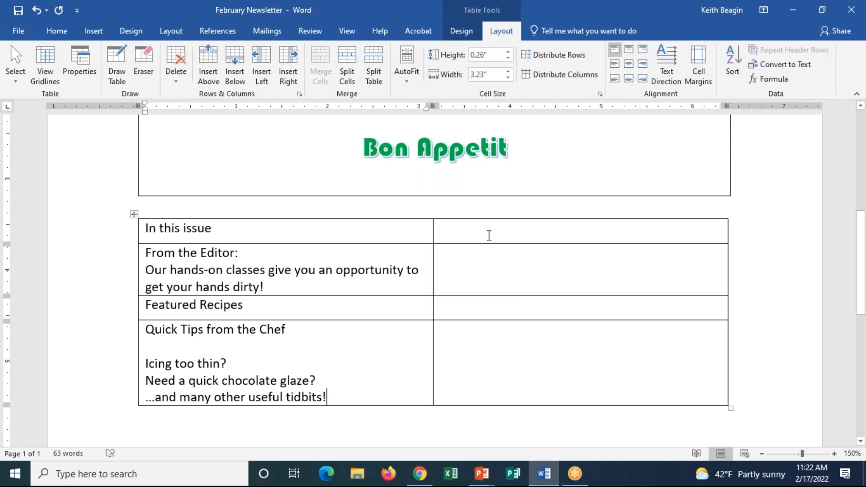
Right-align the empty cell beside "In this issue" in the table's first row.
click(519, 229)
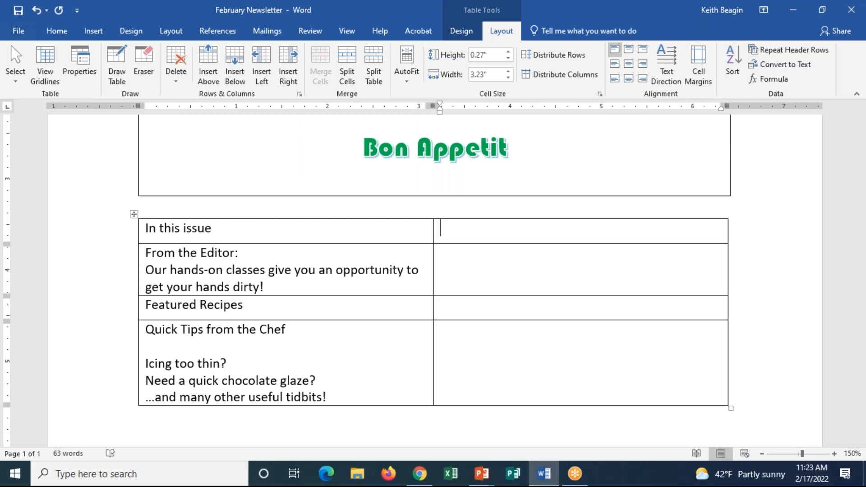
drag(148, 227, 241, 356)
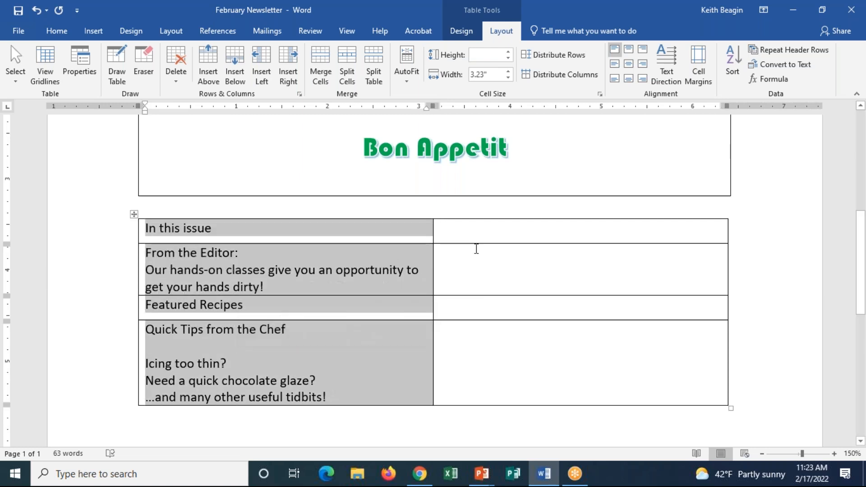
click(496, 231)
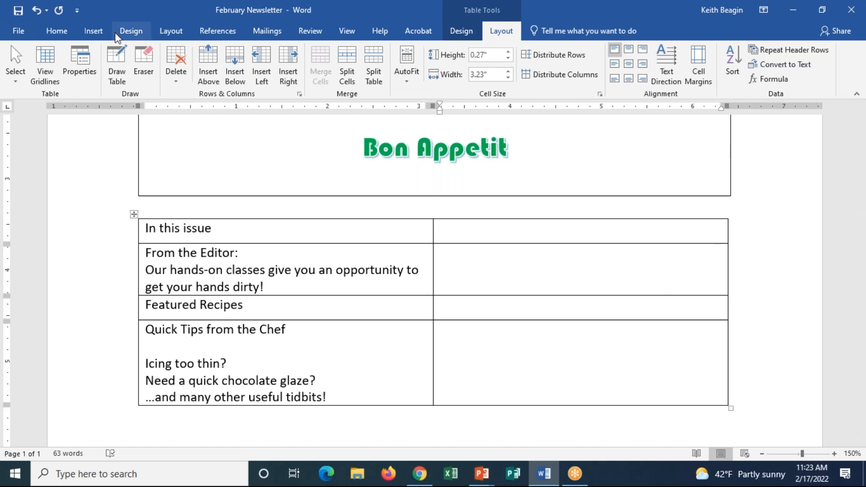
click(56, 31)
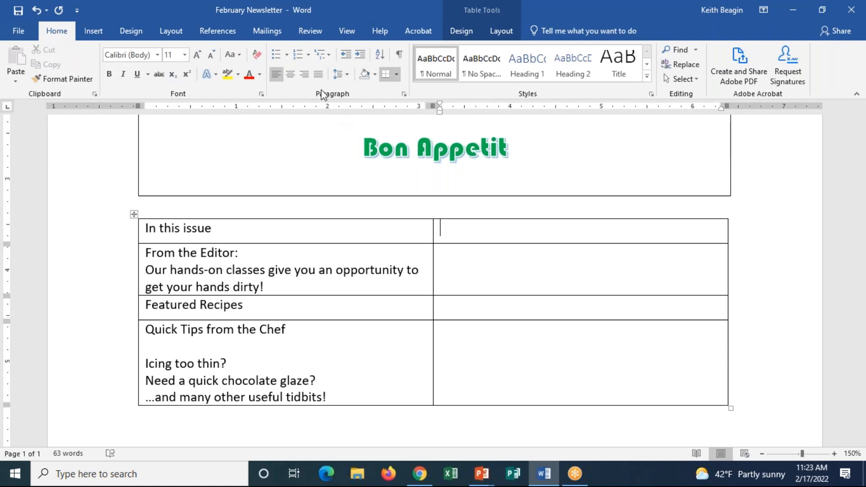
click(304, 74)
Enter "February 2022 Newsletter" in the first-row cell of the second column.
text(Febr)
key(Return)
text(Newsletter 202)
key(BackSpace)
key(BackSpace)
key(BackSpace)
key(BackSpace)
key(BackSpace)
key(BackSpace)
key(BackSpace)
key(BackSpace)
key(BackSpace)
key(BackSpace)
key(BackSpace)
key(BackSpace)
key(BackSpace)
key(BackSpace)
text(2022 Newsletter)
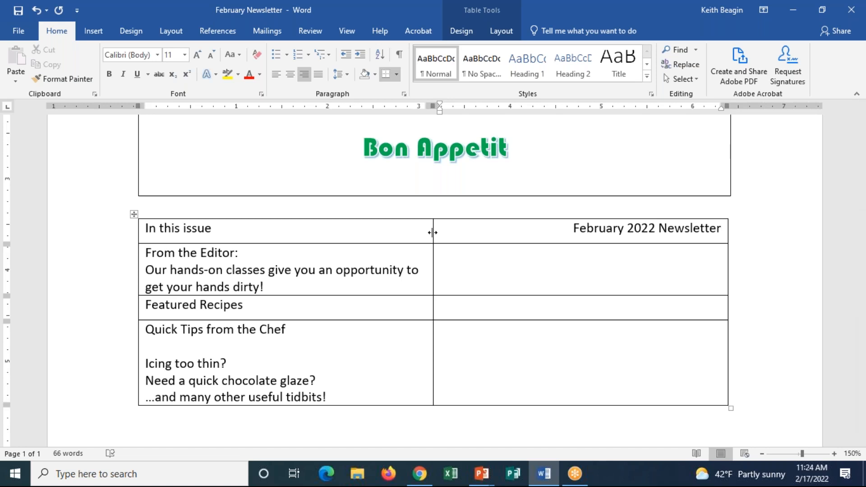
Try narrowing the table's first column to about 2.3 inches, and undo the width change.
drag(432, 232, 350, 237)
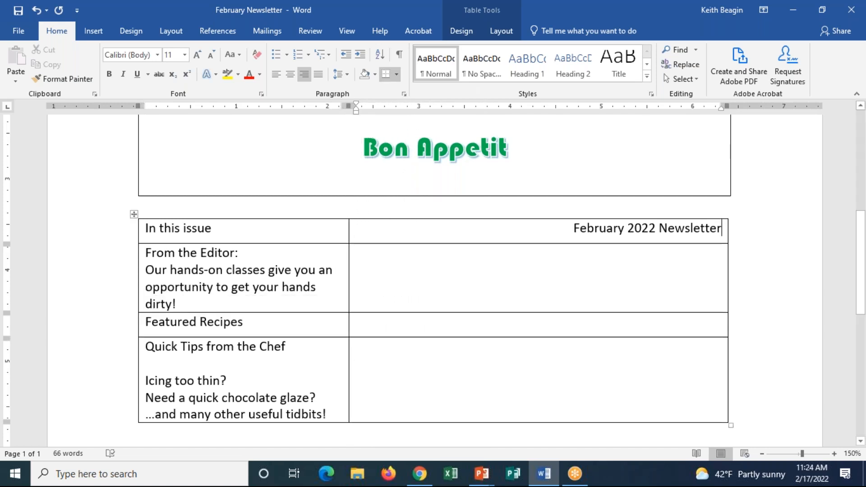
key(ctrl+z)
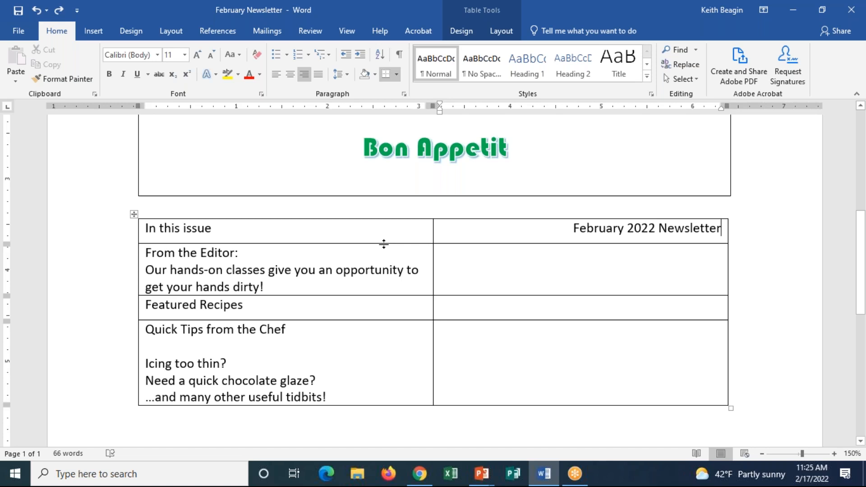
mouse_move(384, 244)
mouse_down()
mouse_move(385, 273)
mouse_move(386, 245)
mouse_move(383, 272)
mouse_move(394, 239)
mouse_move(398, 262)
mouse_move(397, 242)
mouse_up()
Delete "2022 Newsletter" from the first-row cell and restore the deleted words.
key(ctrl+BackSpace)
key(ctrl+BackSpace)
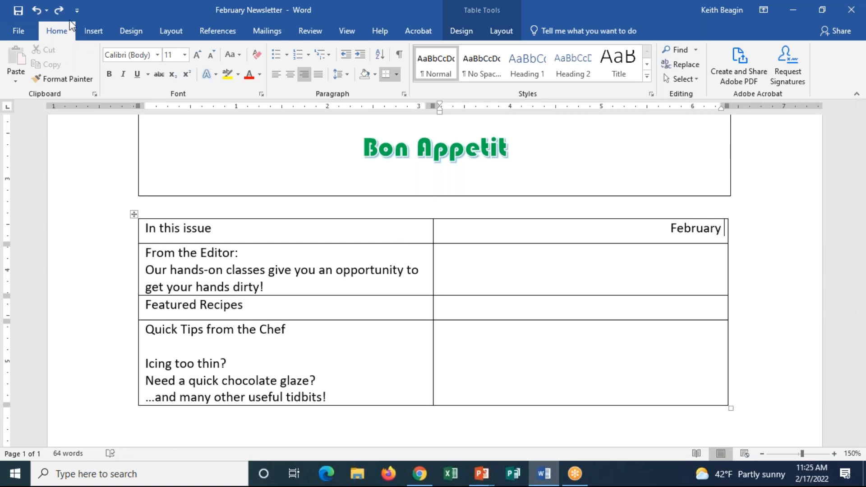
click(59, 10)
click(511, 265)
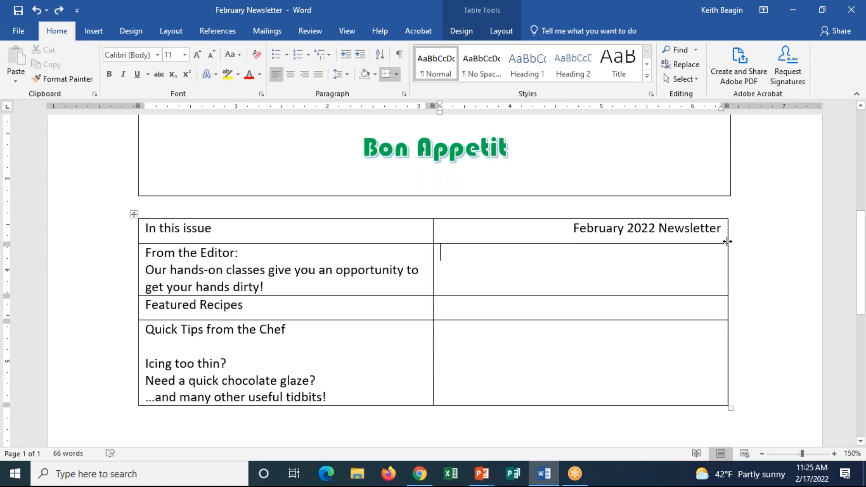
mouse_move(133, 245)
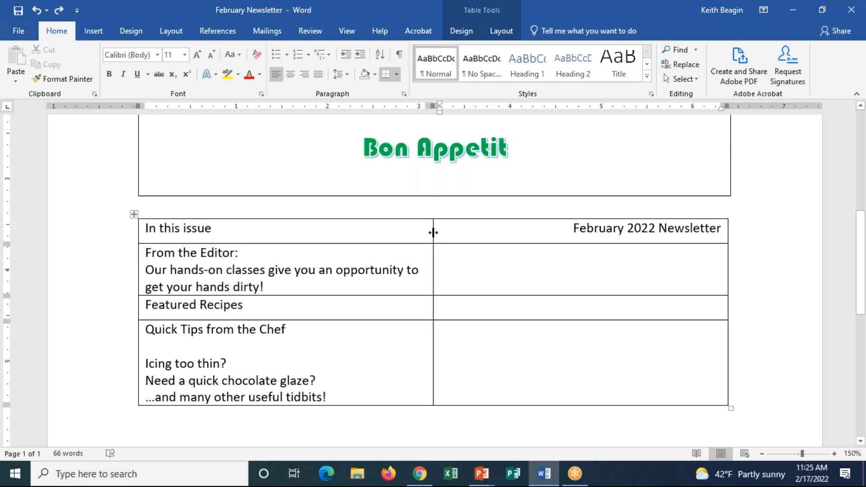
mouse_move(436, 222)
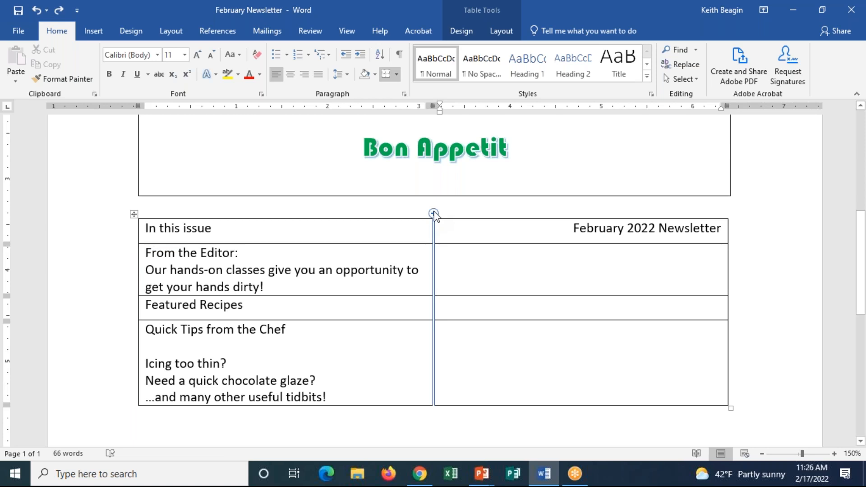
mouse_move(729, 216)
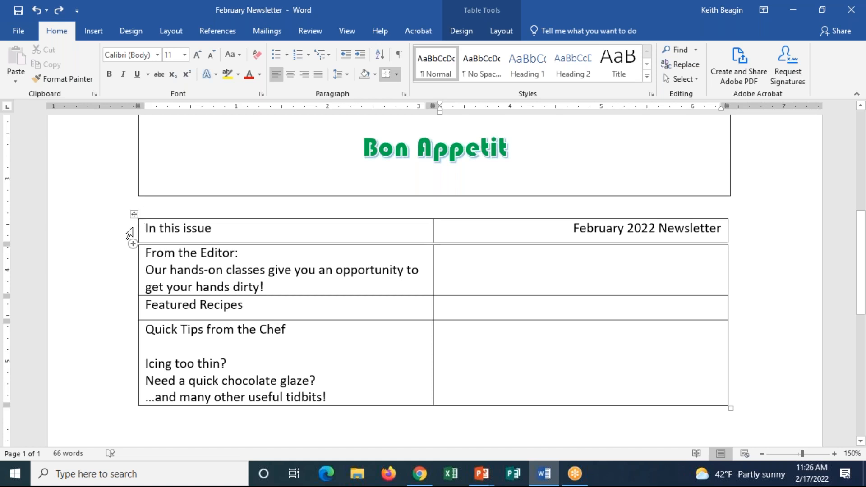
click(132, 231)
click(206, 228)
mouse_move(134, 407)
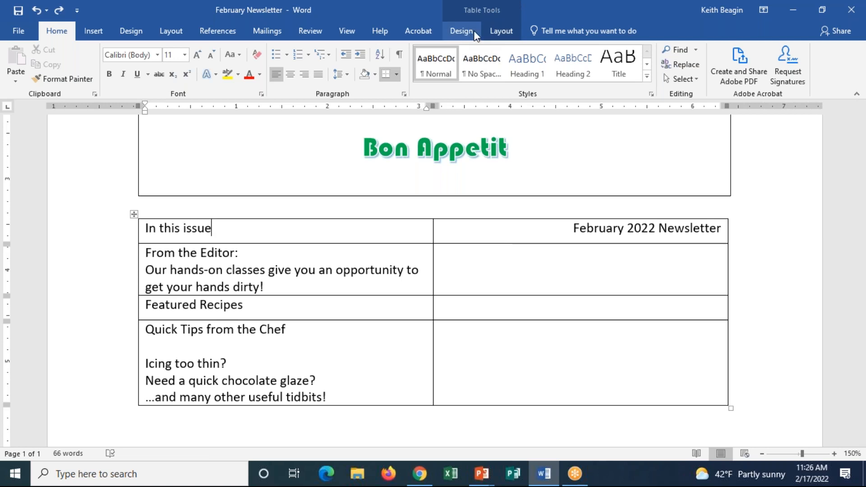
Set the table's text wrapping to Around in the table properties.
click(494, 32)
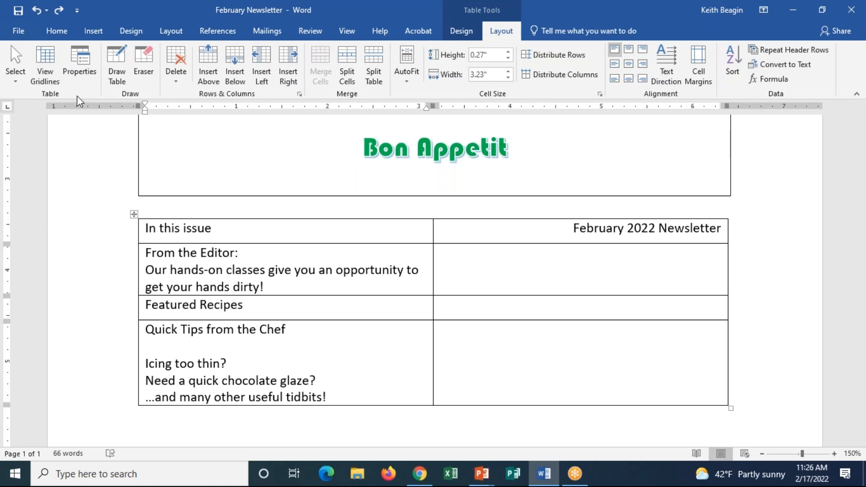
click(90, 70)
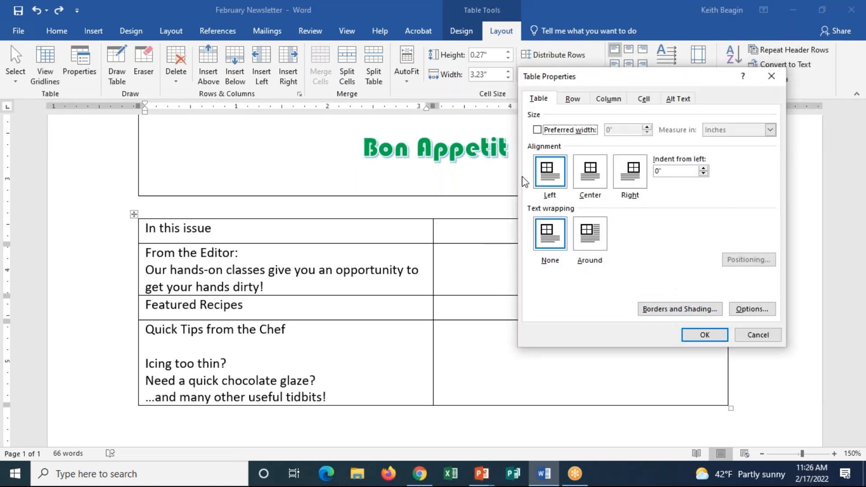
click(604, 240)
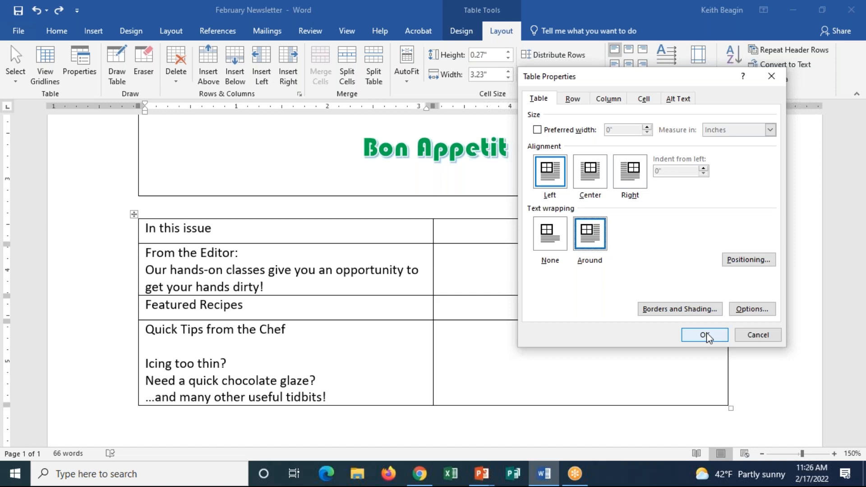
click(705, 335)
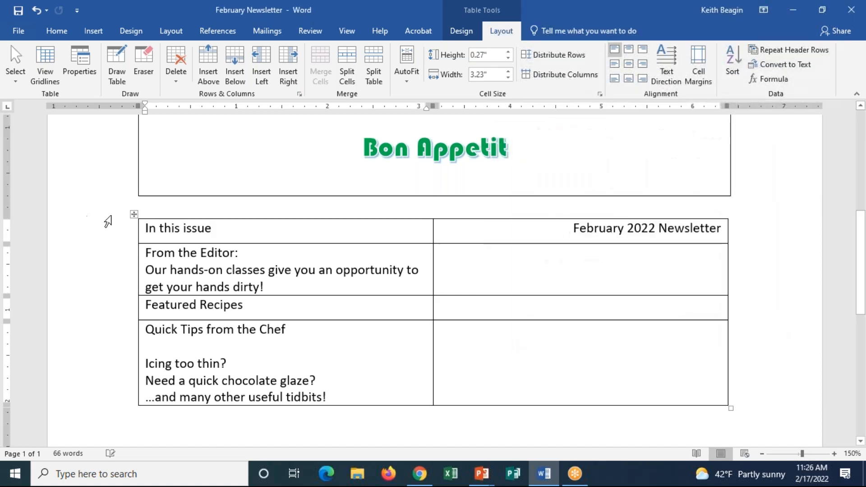
Try moving the whole table further down and to the right on the page, and undo the move.
mouse_move(135, 215)
mouse_down()
mouse_move(153, 266)
mouse_move(229, 256)
mouse_move(134, 212)
mouse_up()
key(ctrl+z)
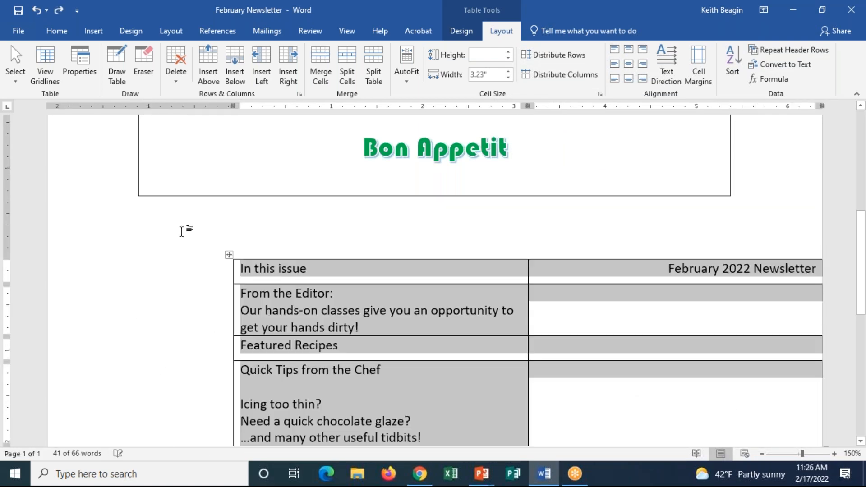
key(ctrl+y)
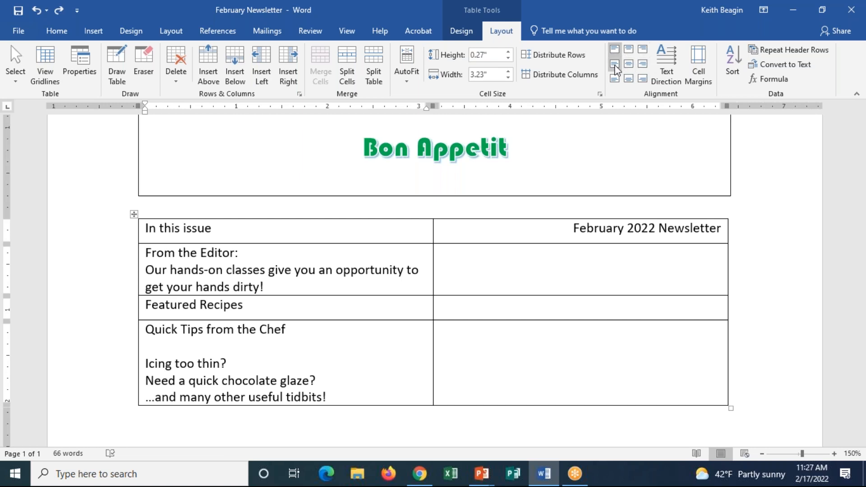
Try centering "In this issue" horizontally and vertically in its cell, and undo the alignment.
click(629, 64)
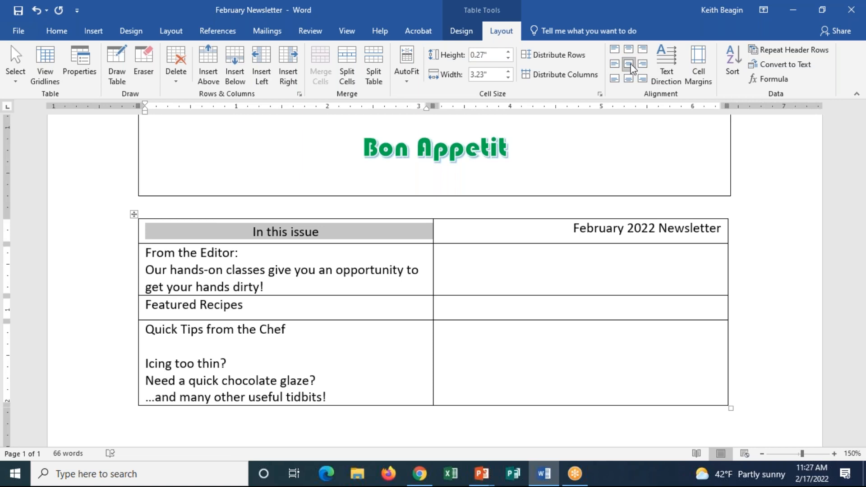
key(ctrl+z)
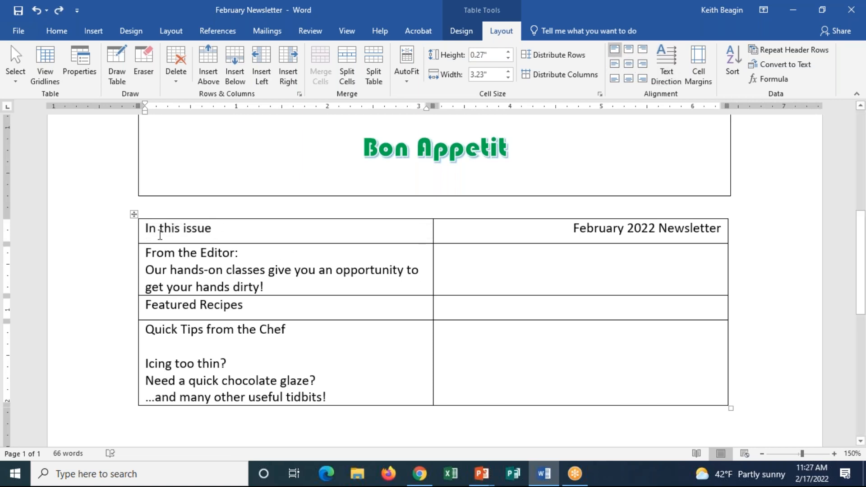
click(134, 214)
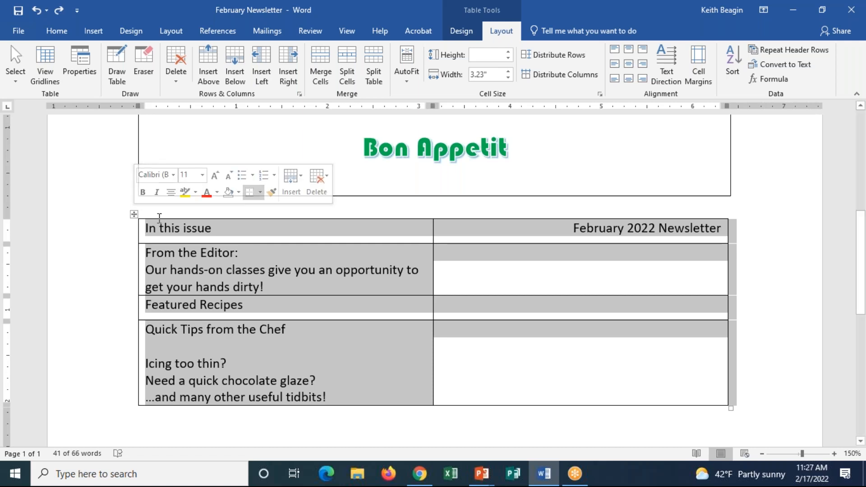
click(248, 204)
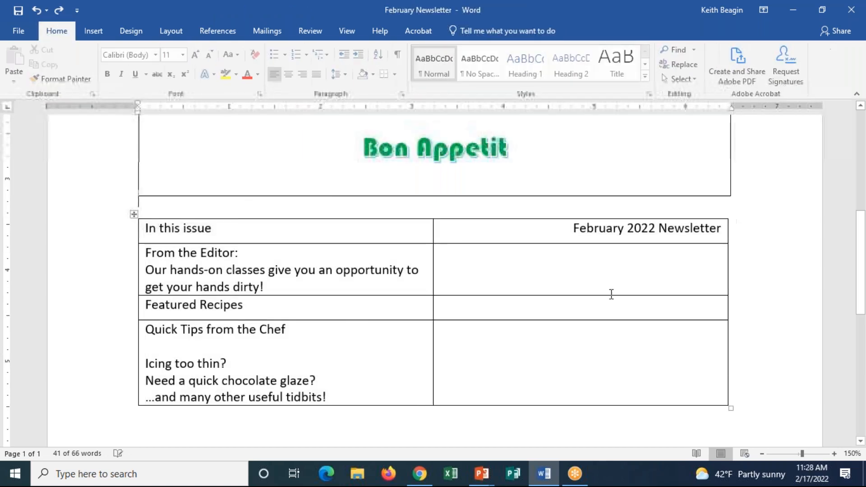
Place the cursor in the empty cell beside "From the Editor" and browse the online picture categories.
click(631, 284)
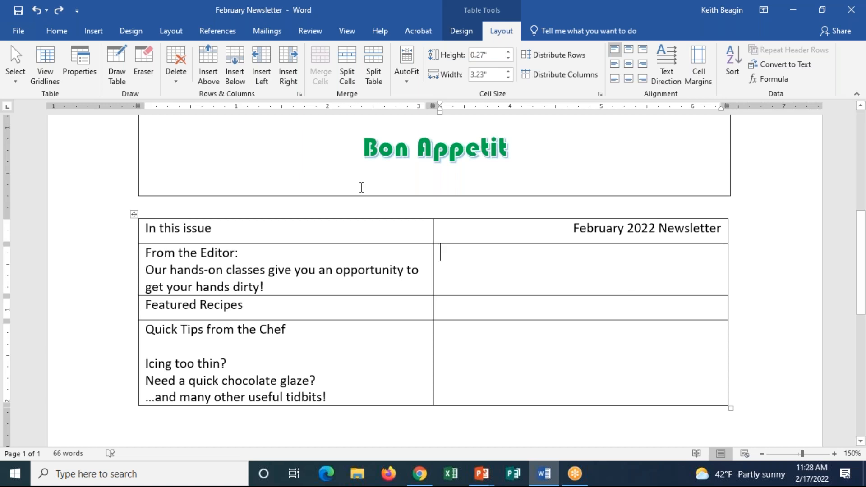
click(99, 30)
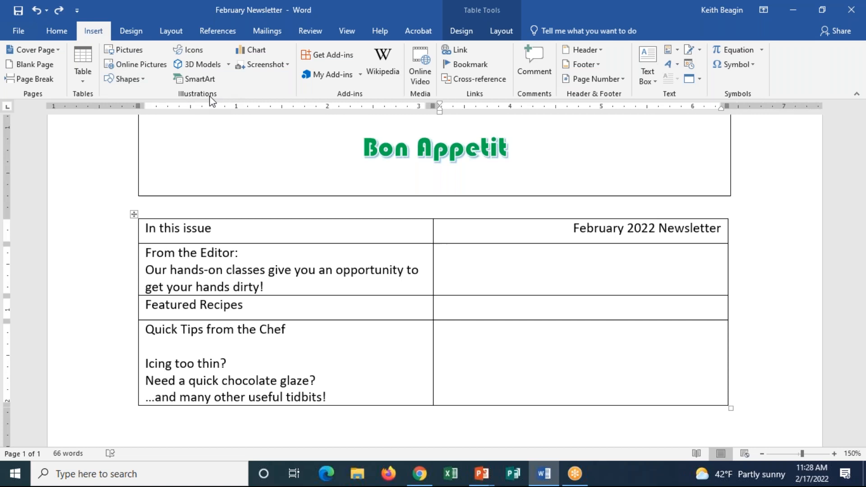
click(131, 66)
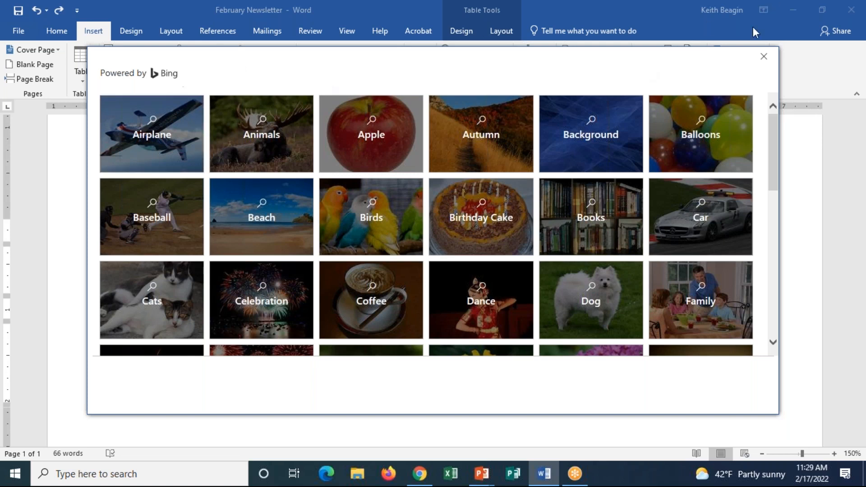
click(770, 62)
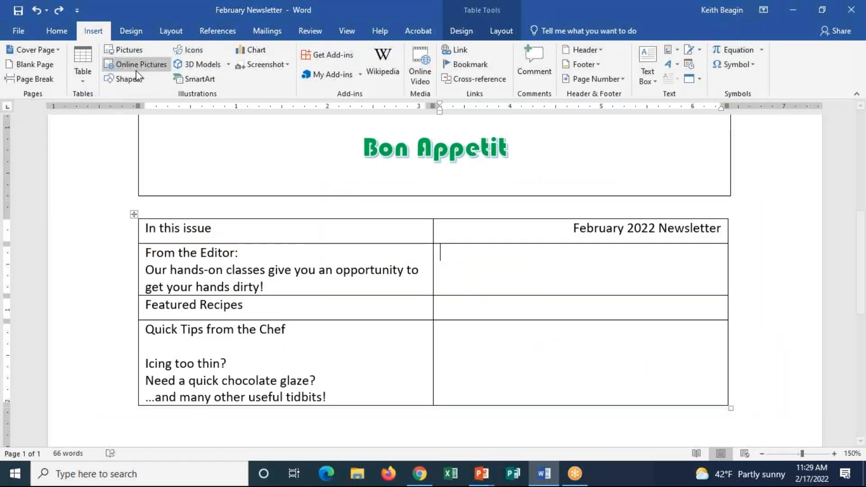
click(145, 68)
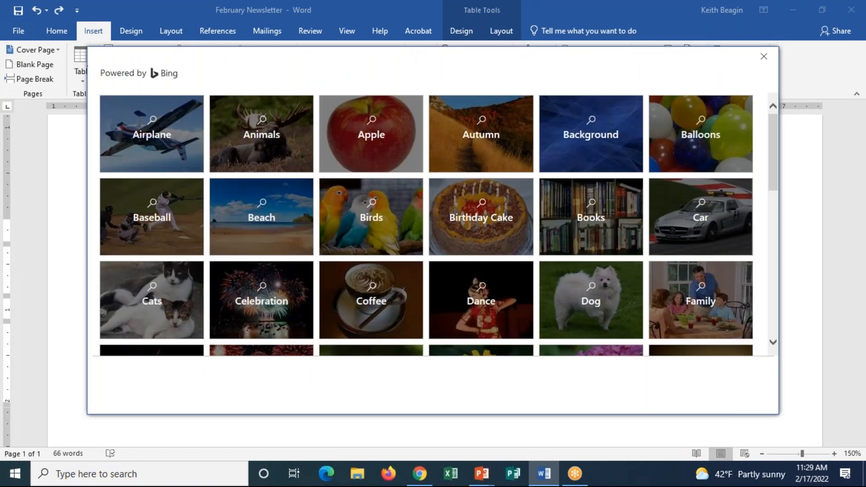
scroll(315, 356, down, 3)
scroll(437, 207, up, 3)
scroll(335, 184, down, 15)
scroll(418, 224, up, 14)
scroll(418, 225, up, 2)
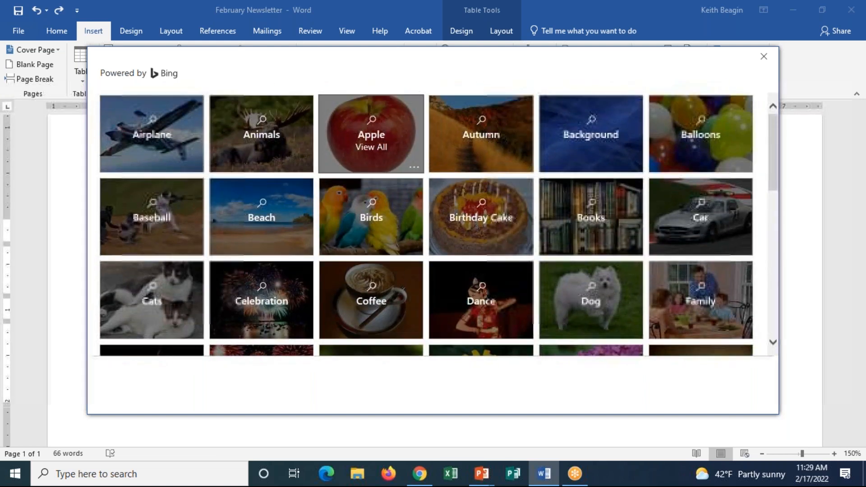
click(764, 56)
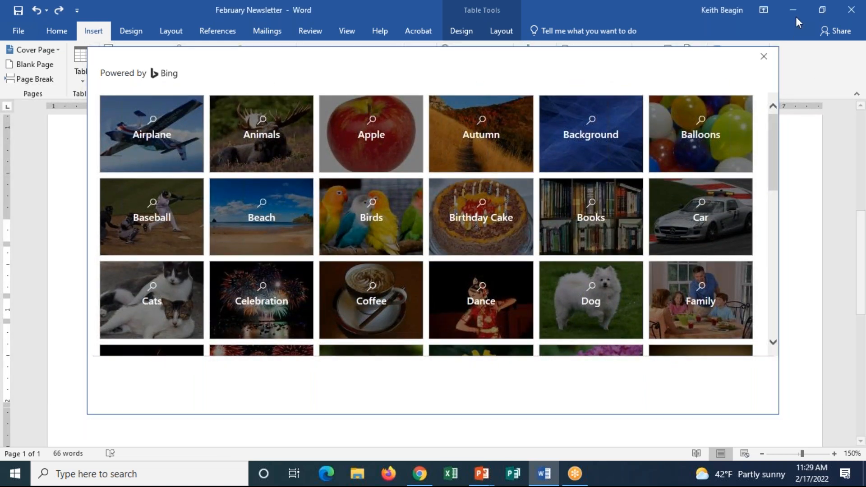
Search the online pictures for "typewriter", with the dialog moved to uncover part of the document.
click(143, 70)
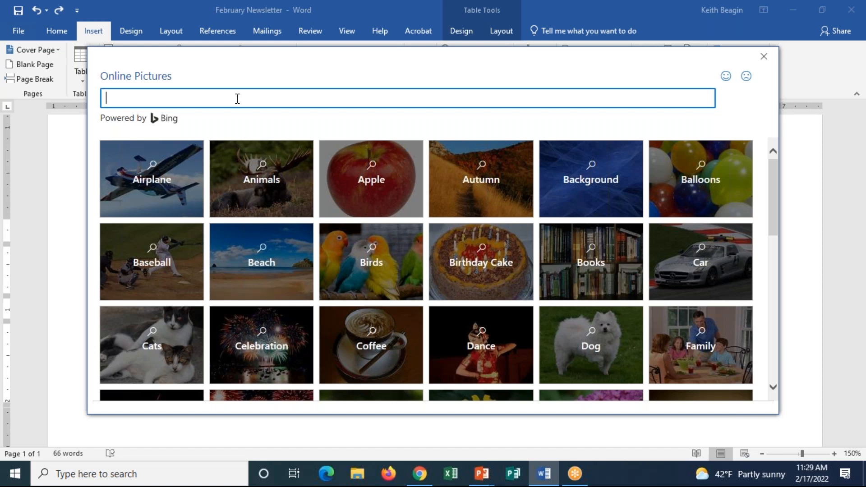
drag(372, 56, 704, 378)
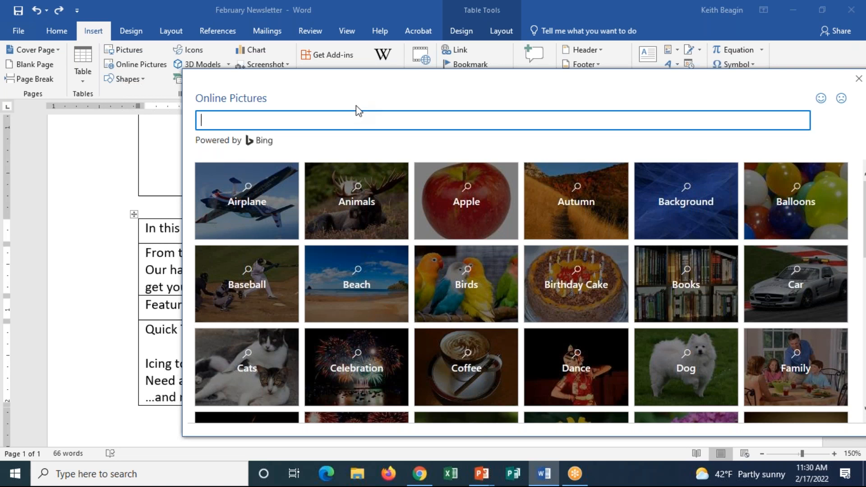
text(typewriter)
key(Return)
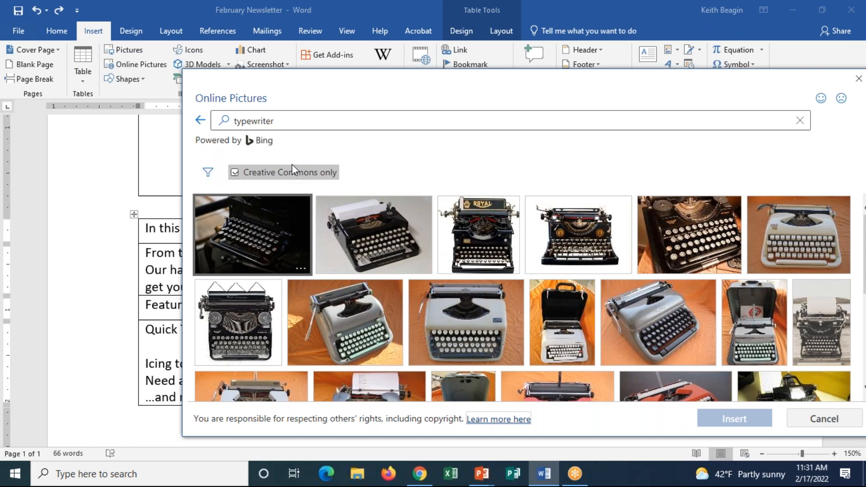
Refine the online picture search to "typewriter drawing".
click(489, 118)
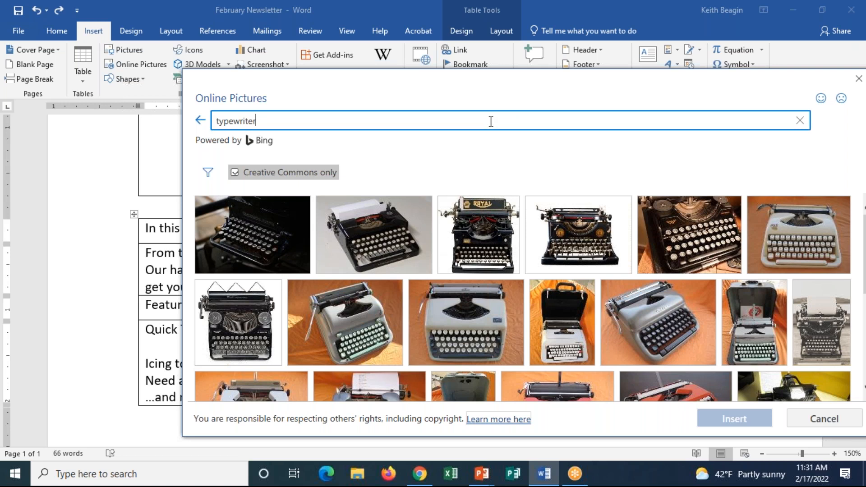
text(drawing)
key(Return)
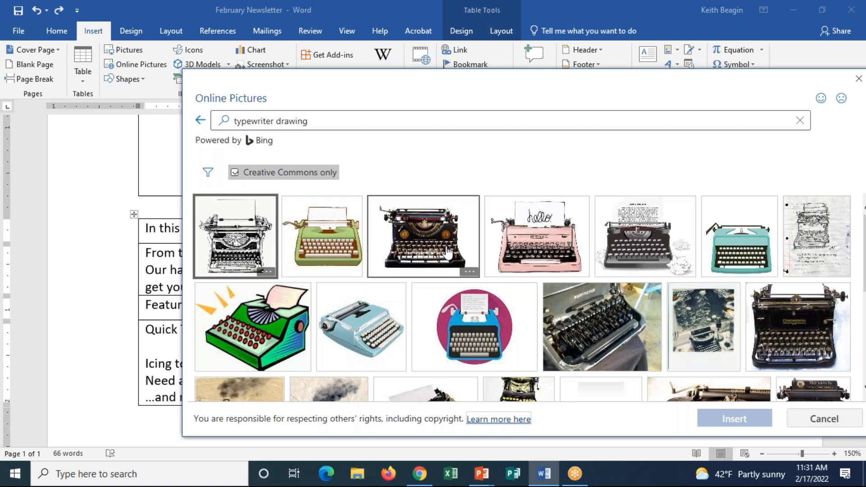
Select the first four typewriter pictures in the search results, up to the pink typewriter with "hello" on its paper.
click(243, 237)
click(322, 232)
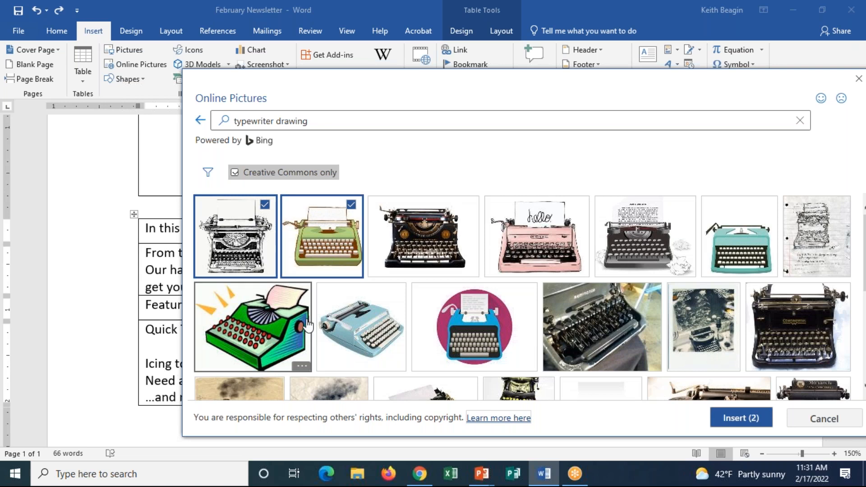
click(391, 221)
click(536, 224)
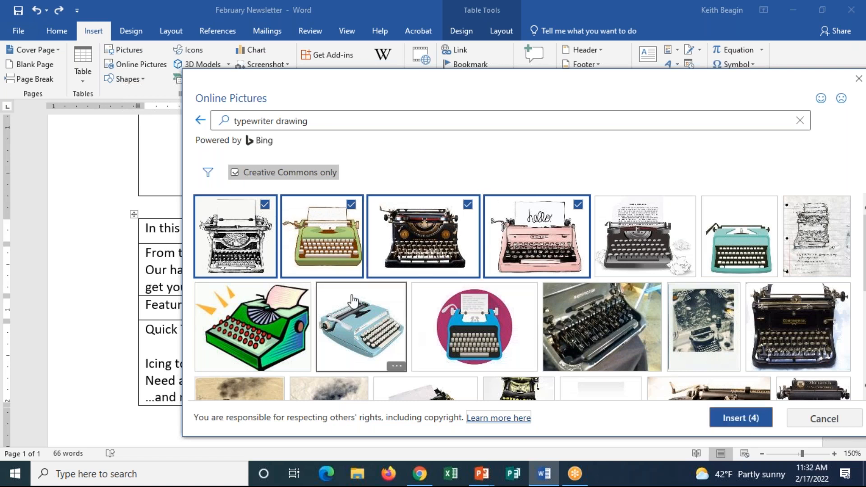
Deselect the first three typewriter pictures and insert only the pink "hello" typewriter into the cell beside "From the Editor".
click(265, 206)
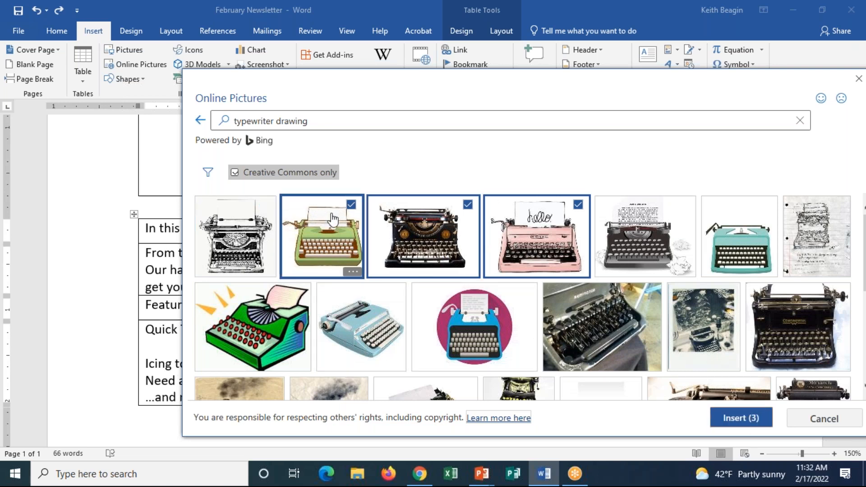
click(351, 207)
click(468, 207)
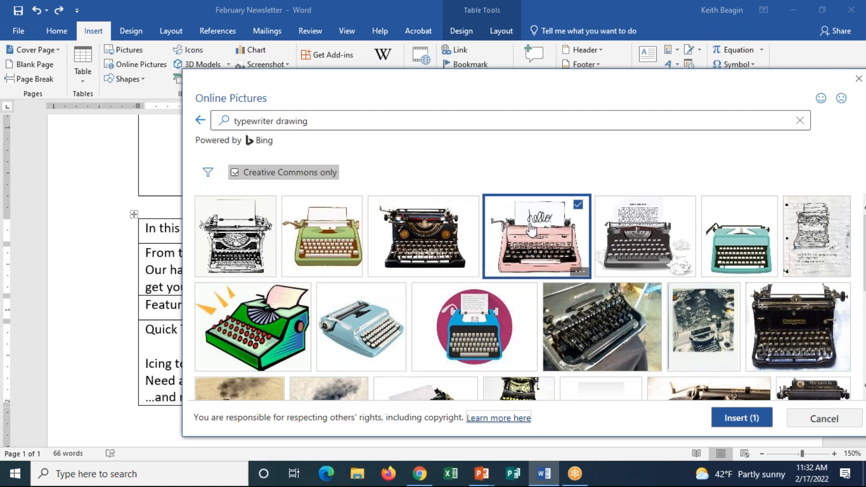
click(758, 424)
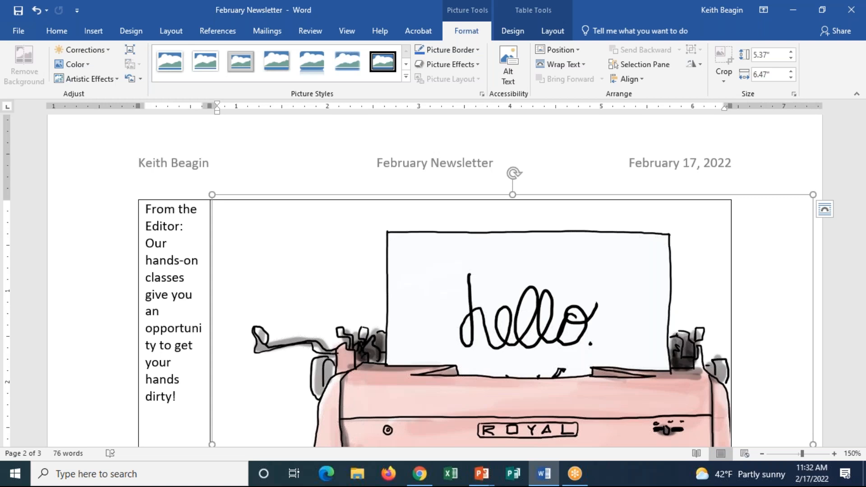
Try deleting the photo attribution caption beneath the typewriter picture, and undo the deletion.
scroll(497, 322, down, 3)
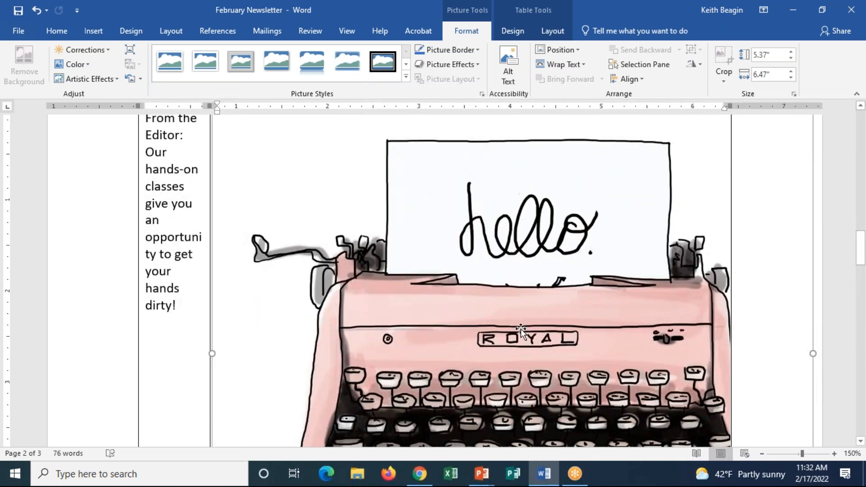
scroll(520, 328, up, 2)
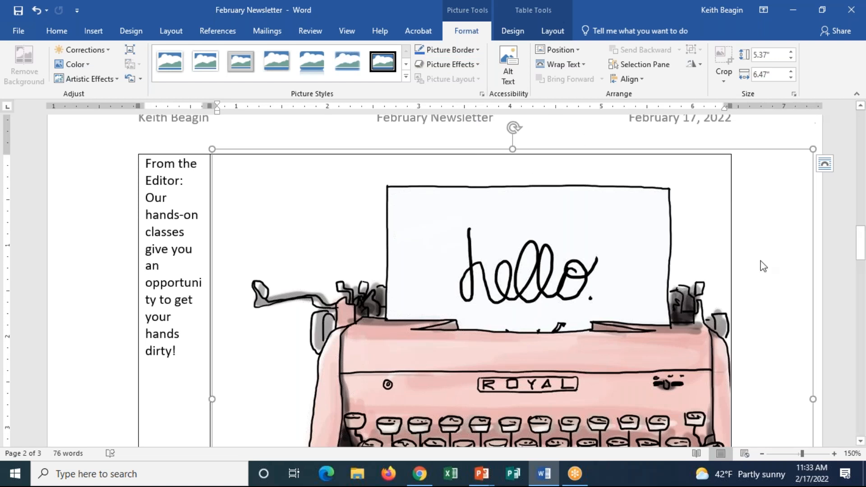
scroll(786, 264, down, 2)
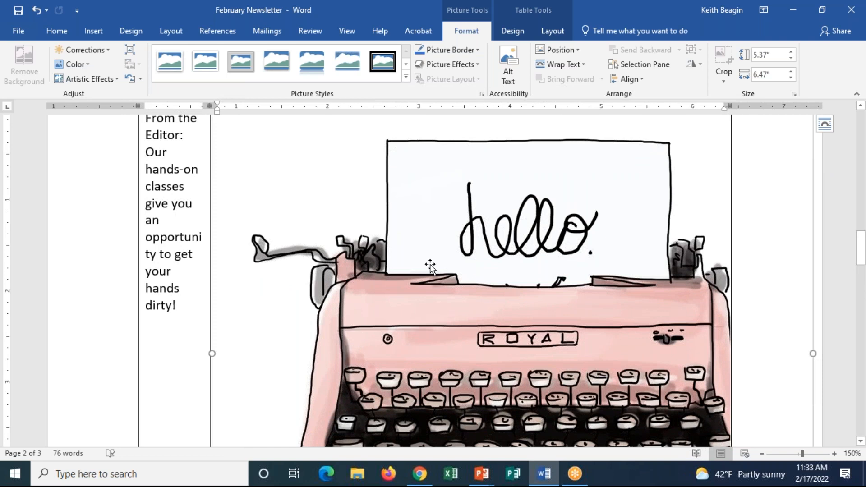
drag(860, 239, 865, 263)
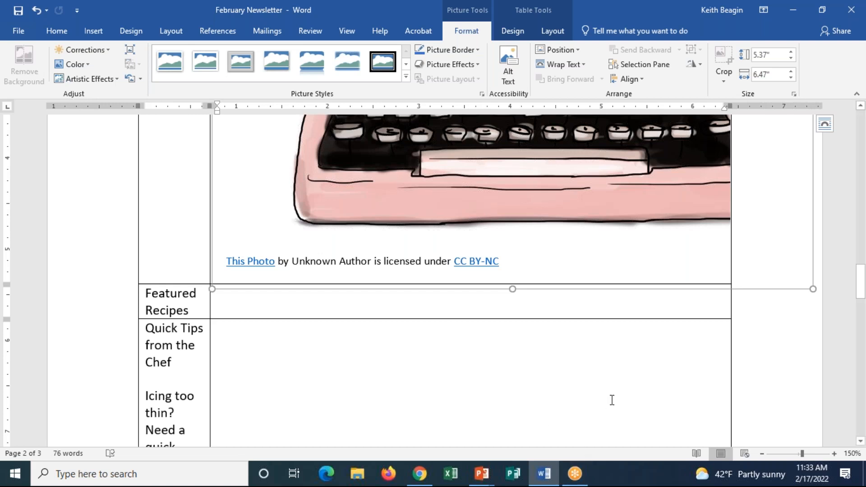
click(355, 265)
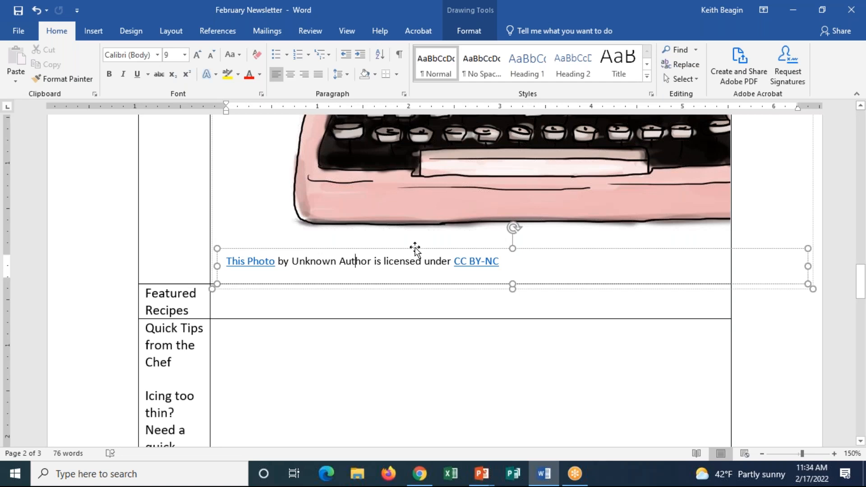
click(416, 249)
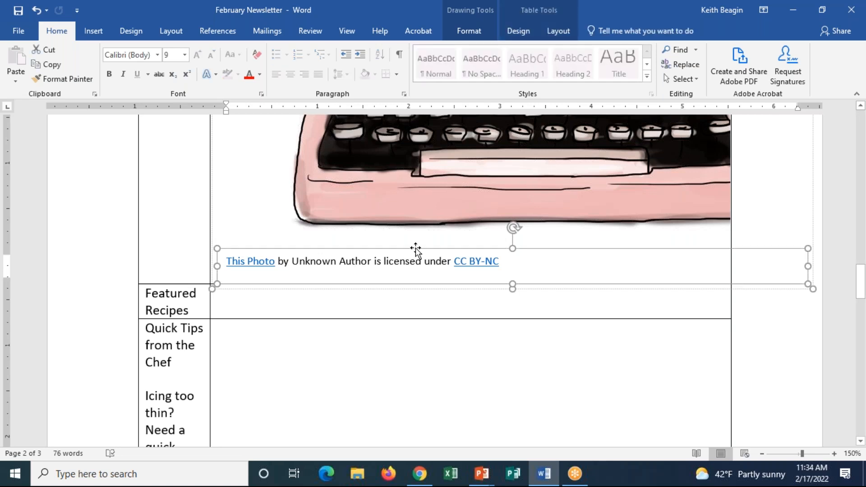
key(Delete)
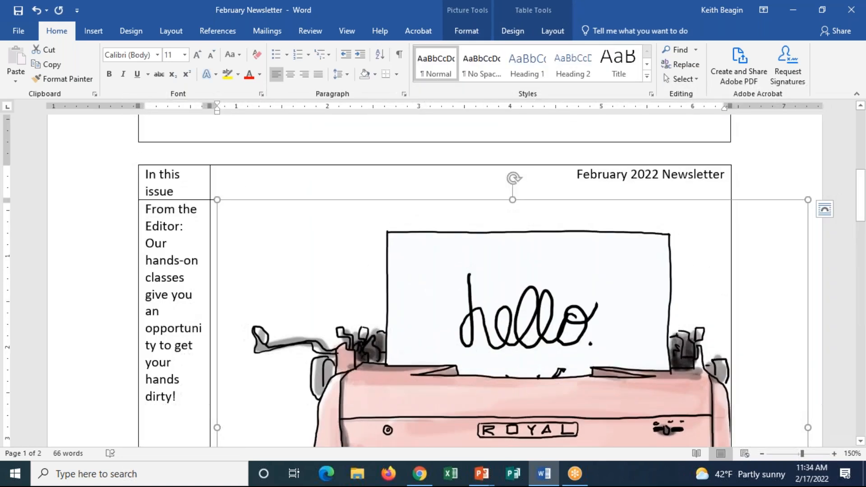
scroll(393, 223, down, 7)
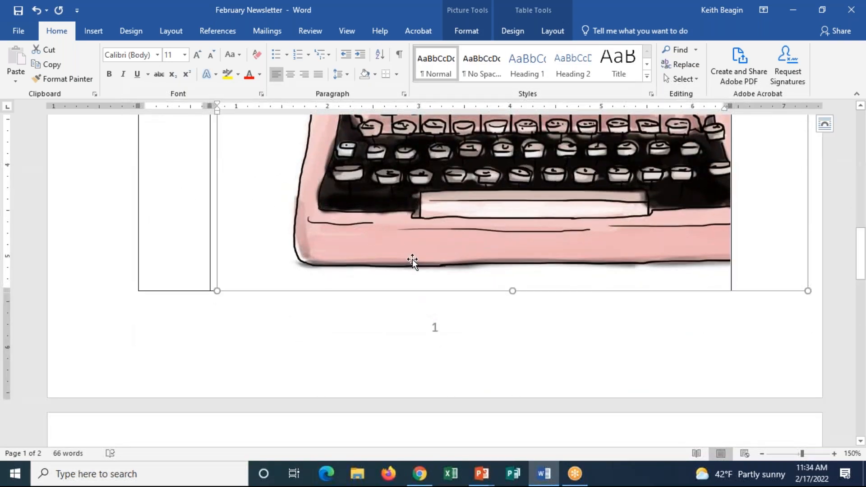
key(ctrl+z)
Delete the photo attribution text box beneath the typewriter picture.
scroll(451, 296, down, 8)
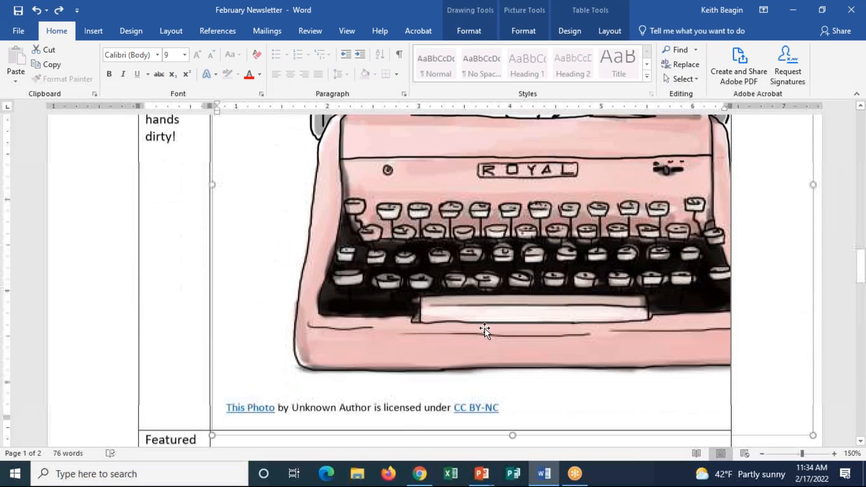
click(383, 387)
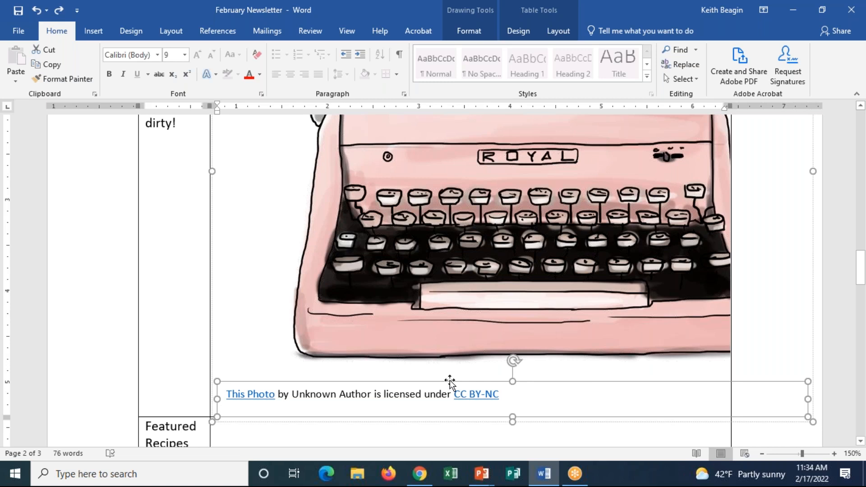
key(Delete)
Shrink the typewriter picture proportionally to about 1" high by 1.3" wide so it fits its table cell.
scroll(508, 362, down, 3)
scroll(508, 362, down, 3)
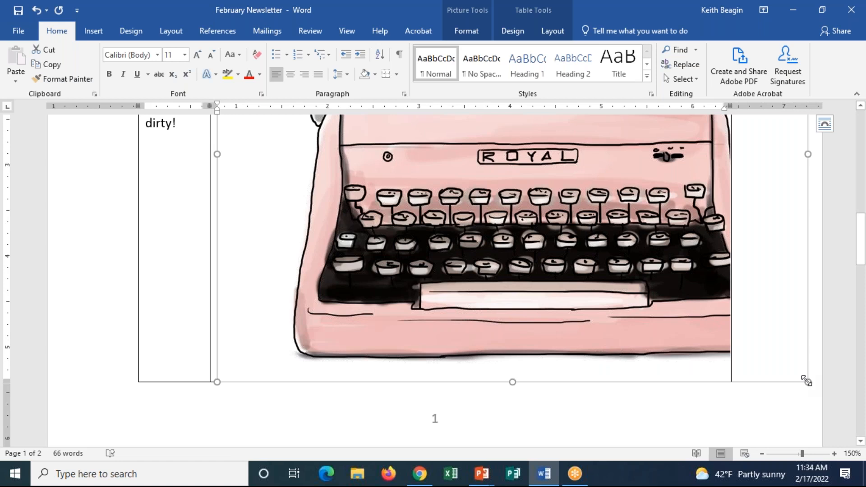
drag(808, 382, 547, 138)
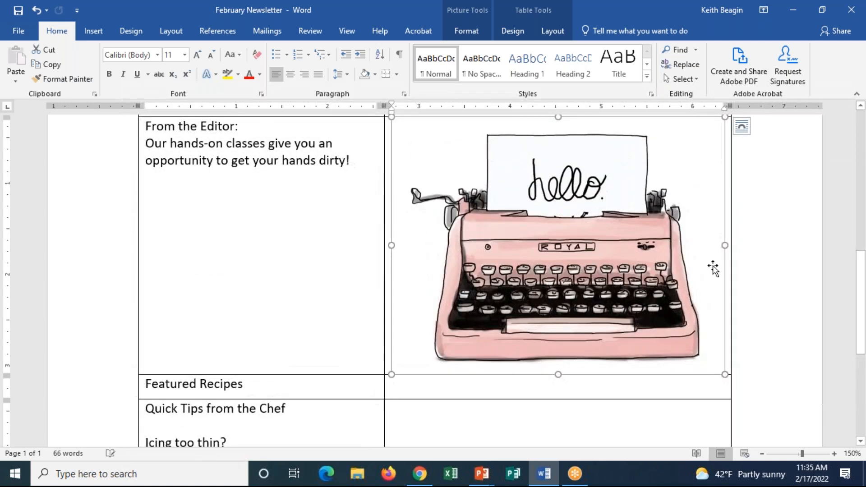
scroll(737, 416, up, 1)
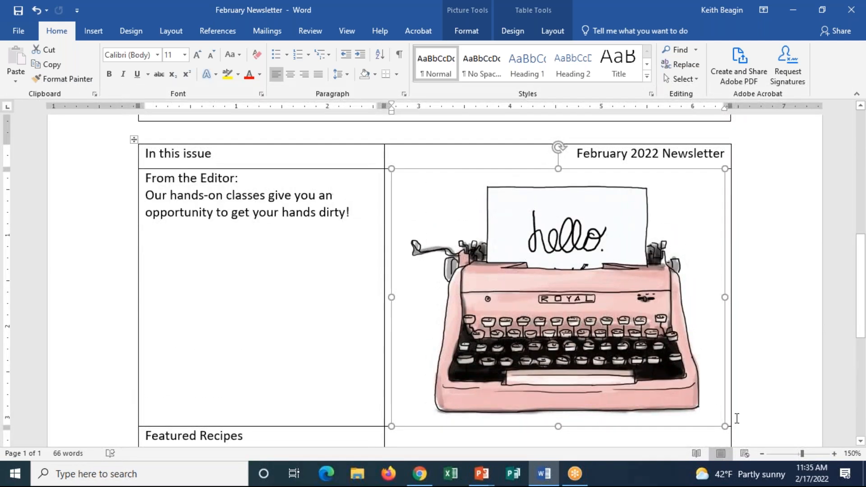
drag(725, 426, 548, 261)
click(476, 29)
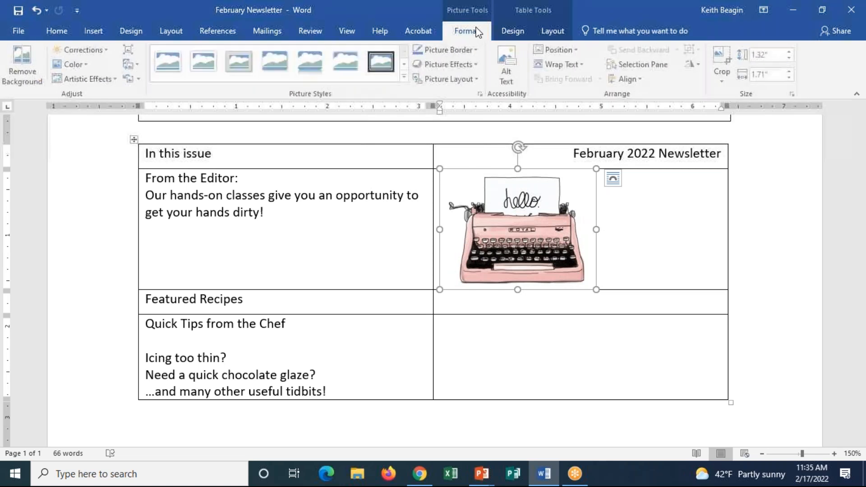
drag(595, 287, 559, 249)
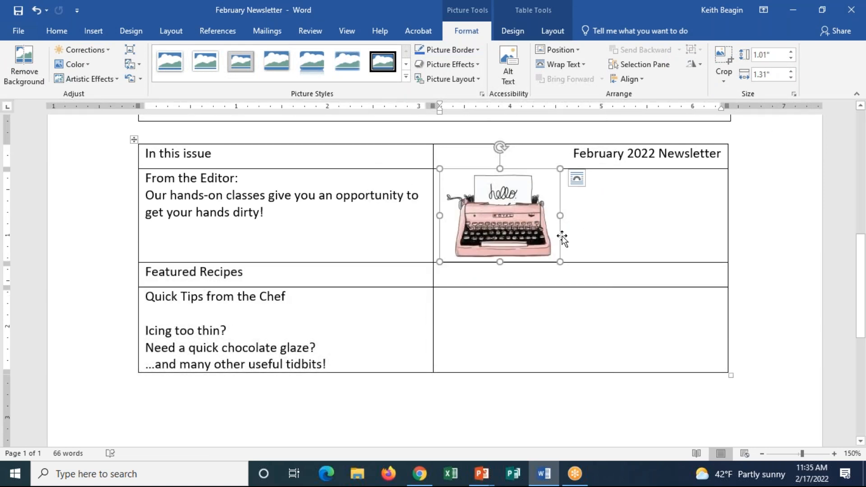
Set the typewriter picture's height to exactly 1".
click(784, 59)
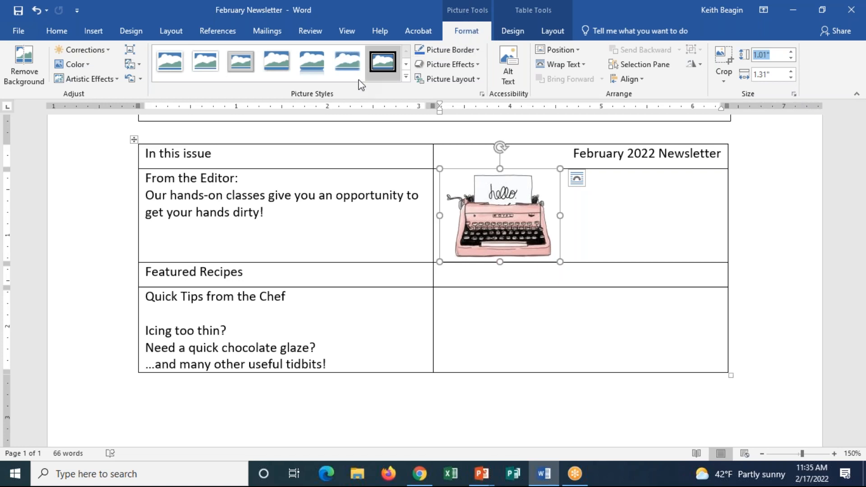
click(779, 56)
drag(779, 56, 752, 56)
text(1)
key(Return)
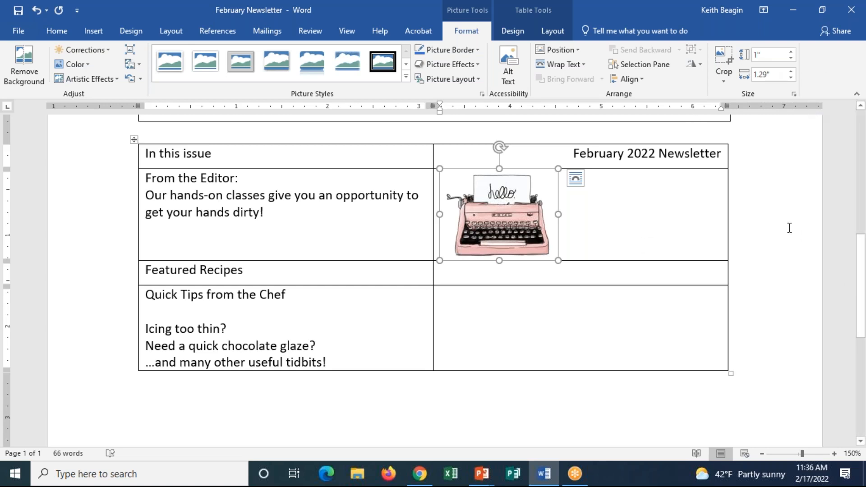
click(793, 131)
key(ctrl+z)
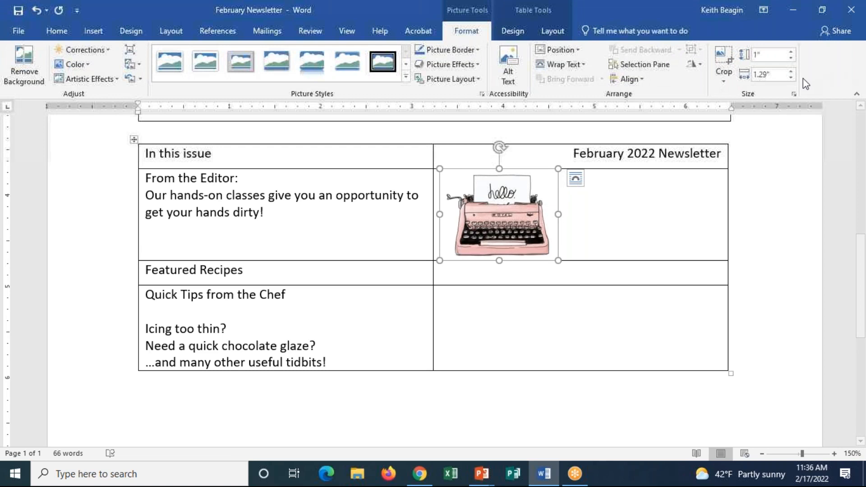
Review the typewriter picture's detailed size and scale settings, and close them without changes.
click(794, 94)
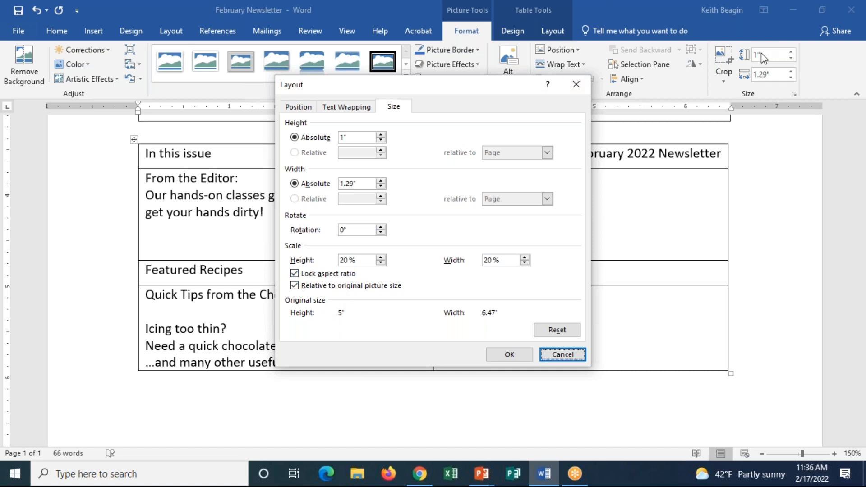
click(563, 356)
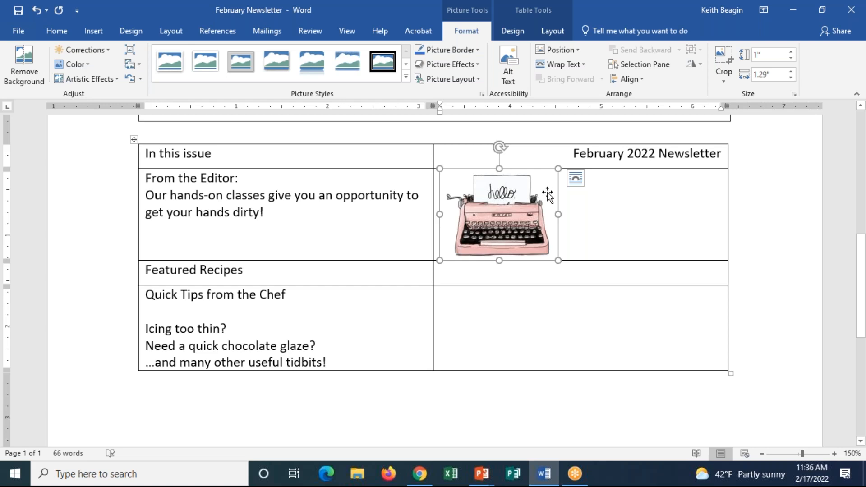
Try moving the typewriter picture to the right within its cell, and set its text wrapping to Square.
drag(525, 202, 695, 197)
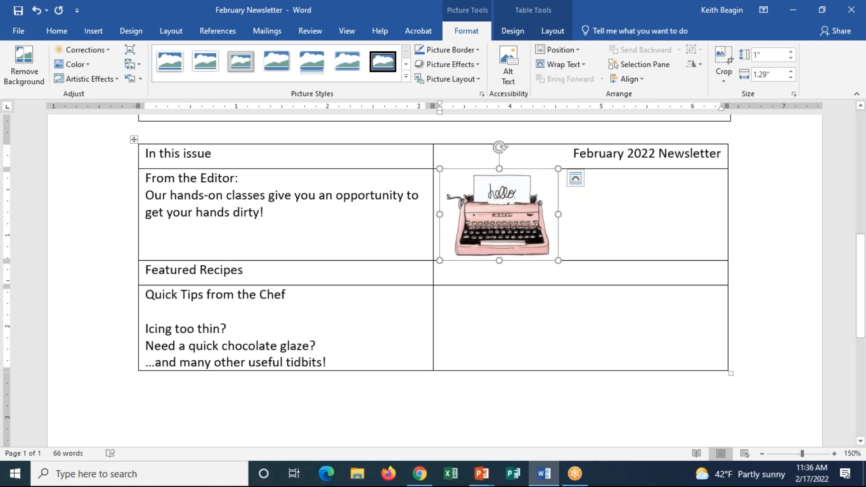
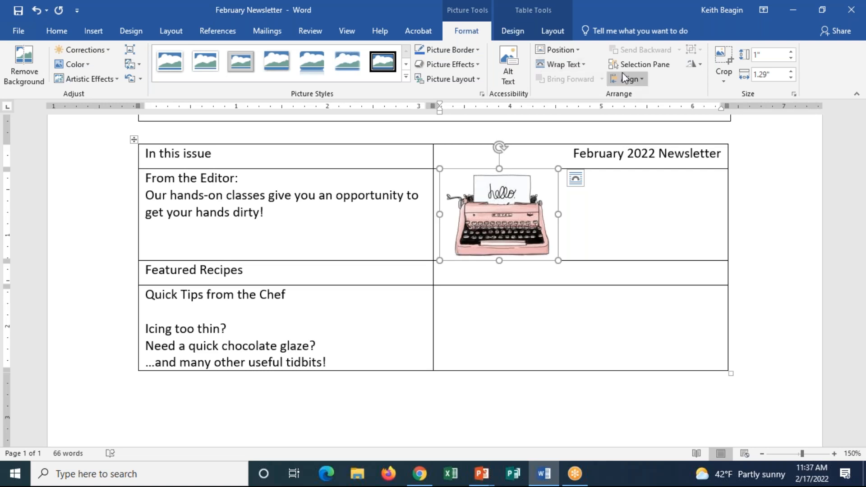
click(578, 67)
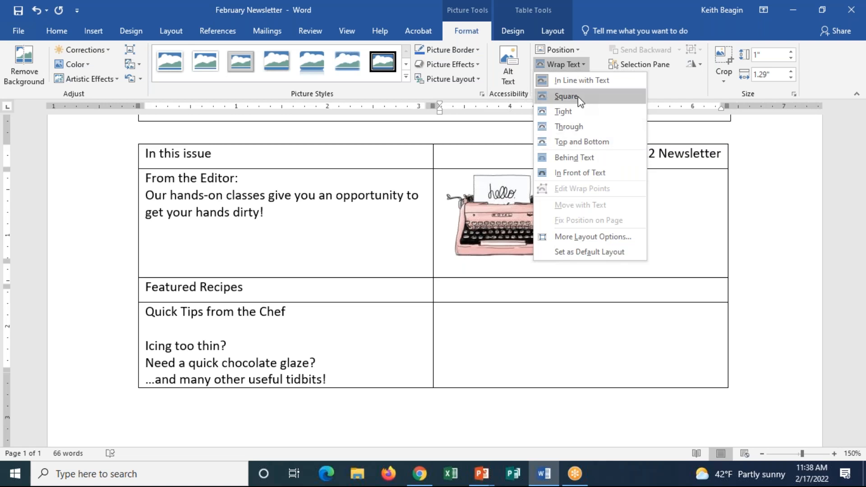
click(566, 96)
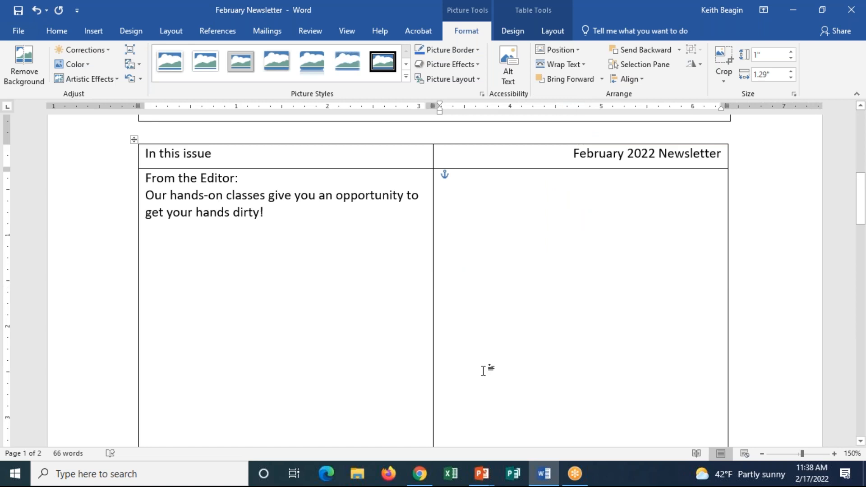
Move the typewriter picture to the right side of the cell beside "From the Editor" and place the cursor in that cell.
scroll(488, 367, down, 5)
click(562, 291)
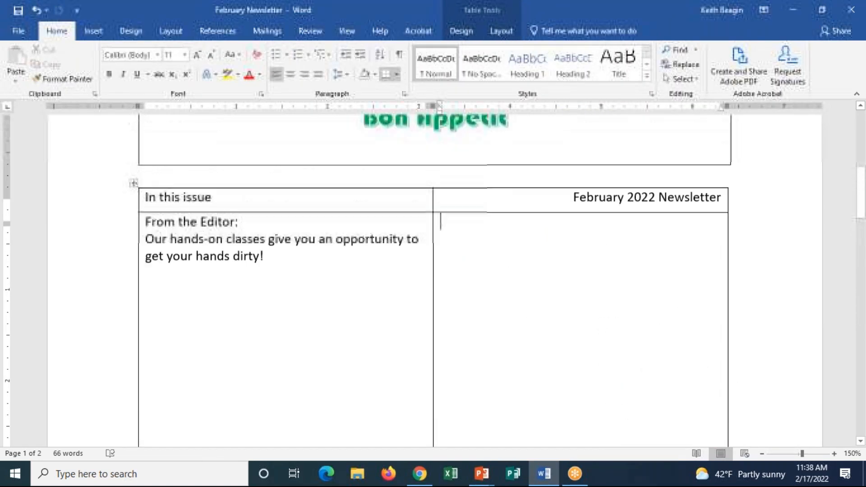
scroll(631, 379, down, 6)
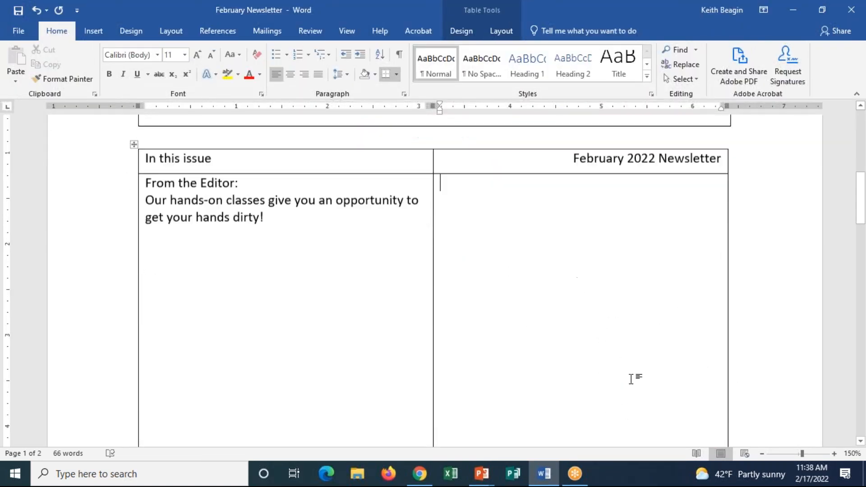
click(598, 321)
drag(597, 320, 602, 285)
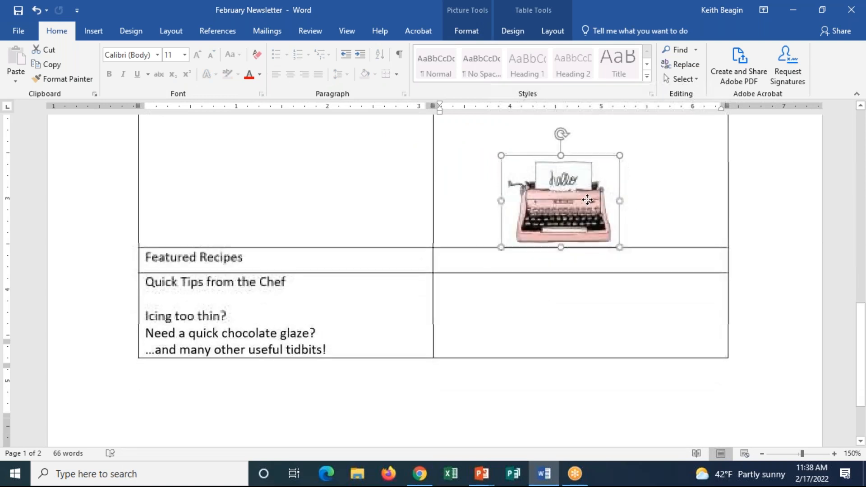
scroll(678, 256, up, 3)
drag(573, 424, 662, 244)
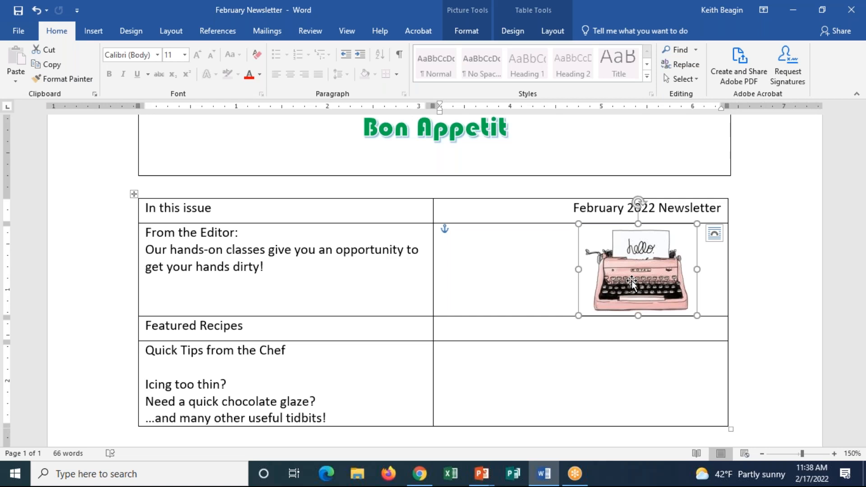
mouse_move(654, 260)
mouse_down()
mouse_move(637, 258)
mouse_move(669, 256)
mouse_move(662, 301)
mouse_move(666, 247)
mouse_move(662, 304)
mouse_move(662, 248)
mouse_move(647, 258)
mouse_move(654, 256)
mouse_up()
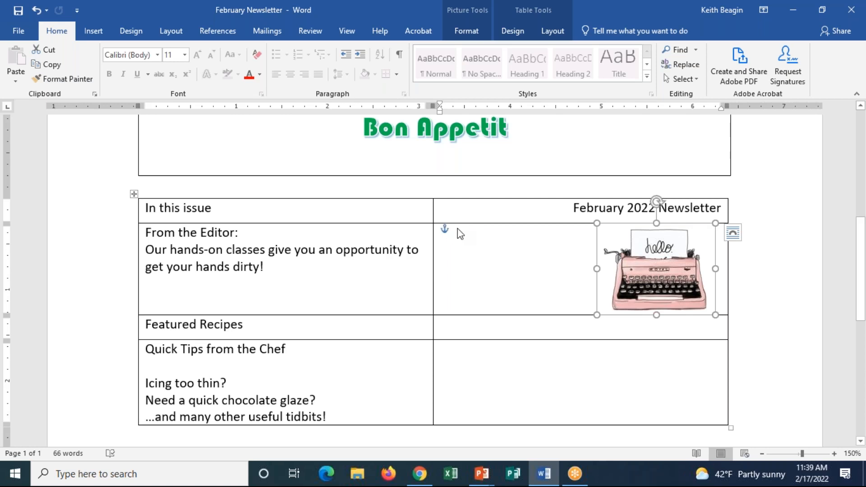
click(473, 234)
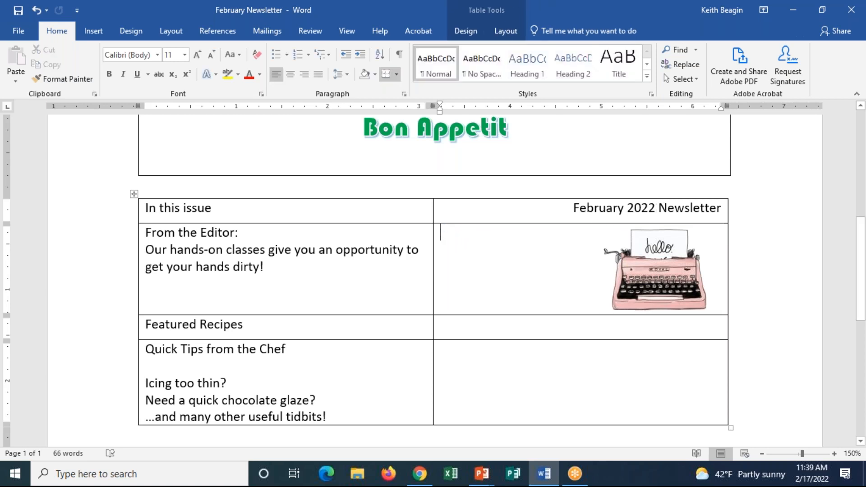
Insert the green recipe card with wooden spoon from an online picture search for "recipe drawing" in the cell beside Featured Recipes.
click(645, 251)
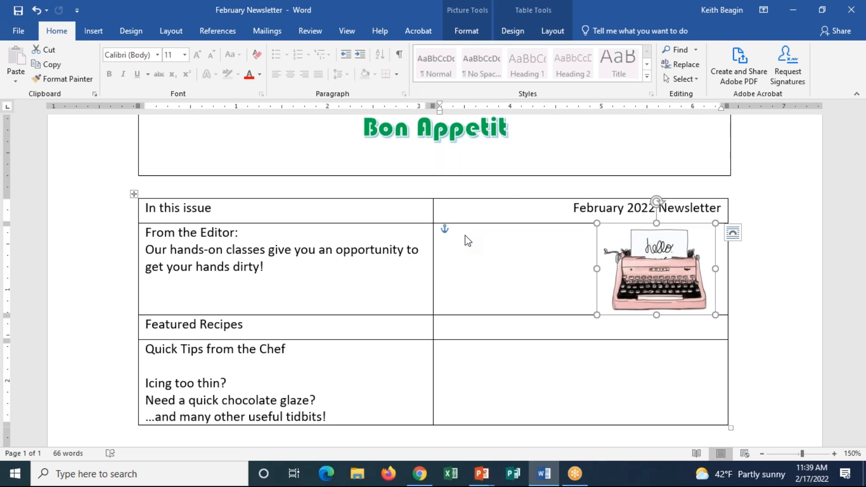
click(480, 323)
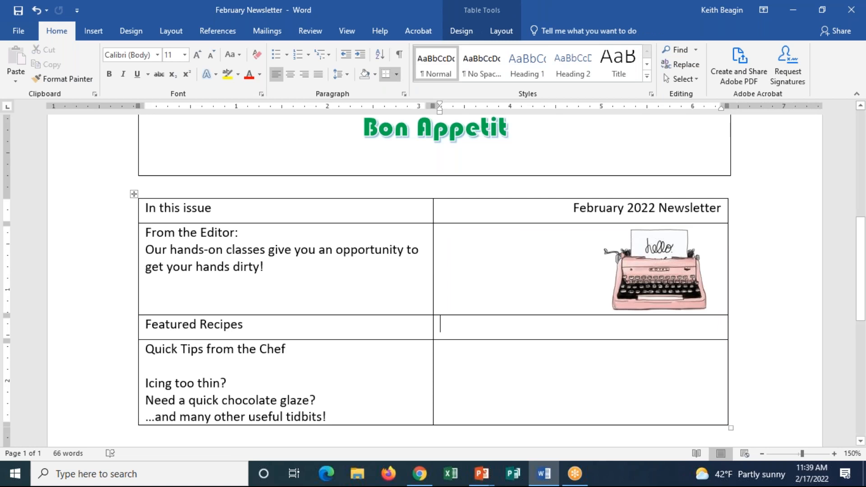
click(94, 31)
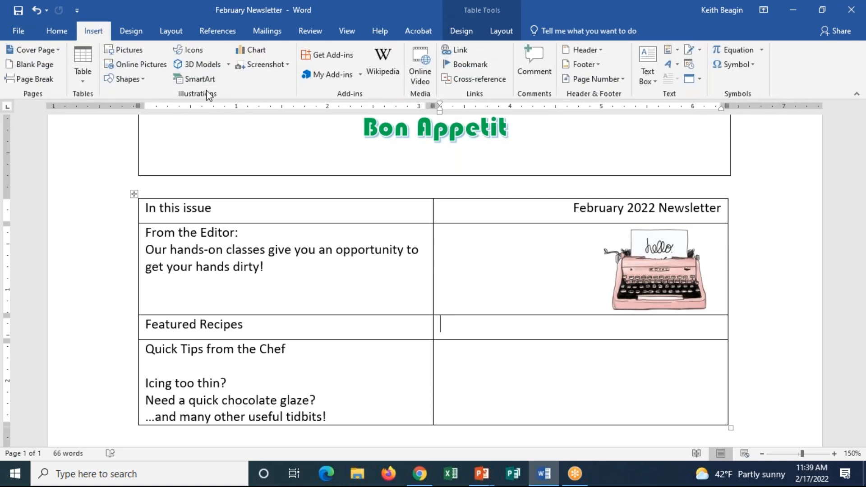
click(133, 63)
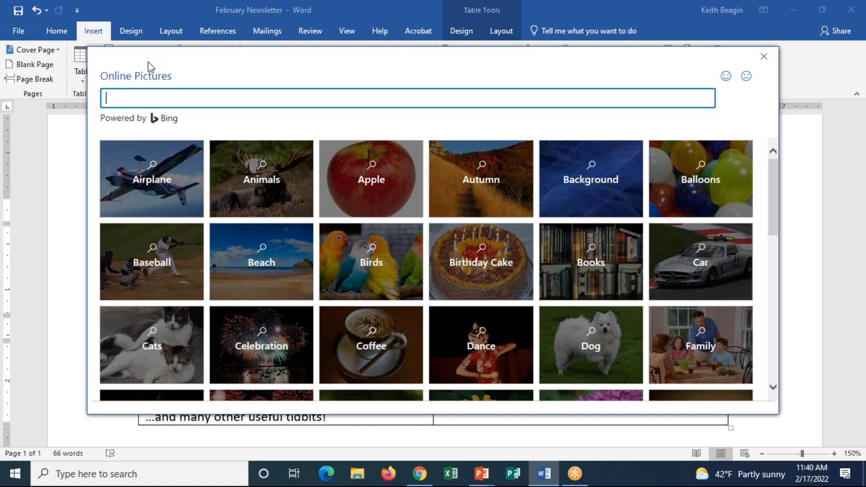
text(recipe drawing)
key(Return)
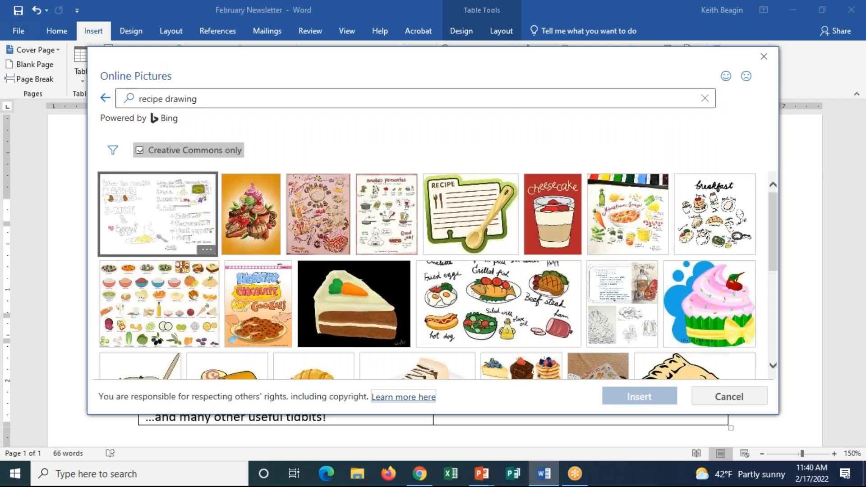
click(482, 198)
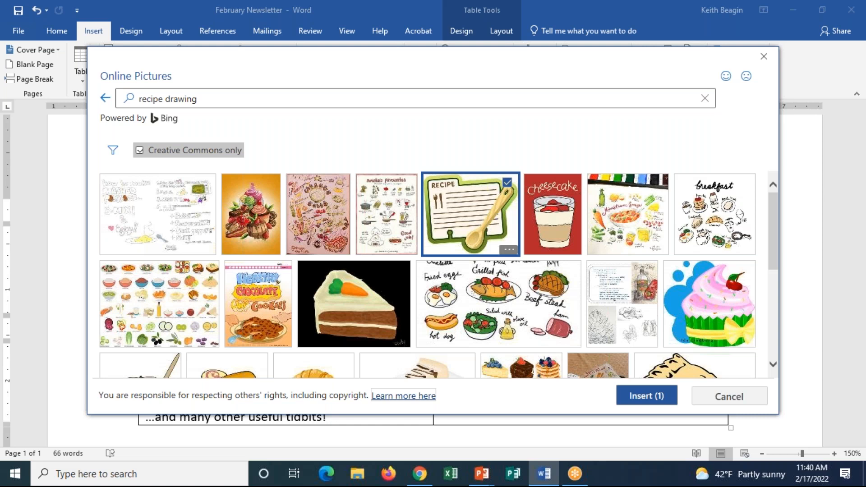
click(643, 406)
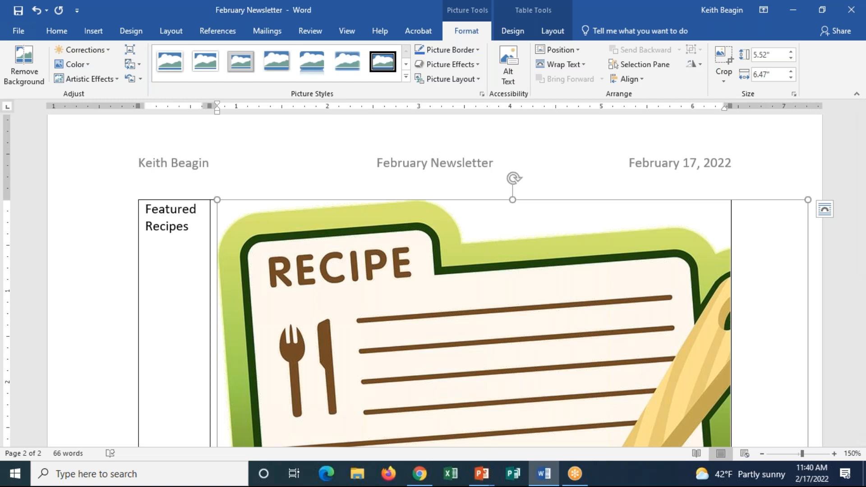
Shrink the recipe card picture proportionally to about 2.6" high by 3.05" wide.
scroll(654, 392, down, 6)
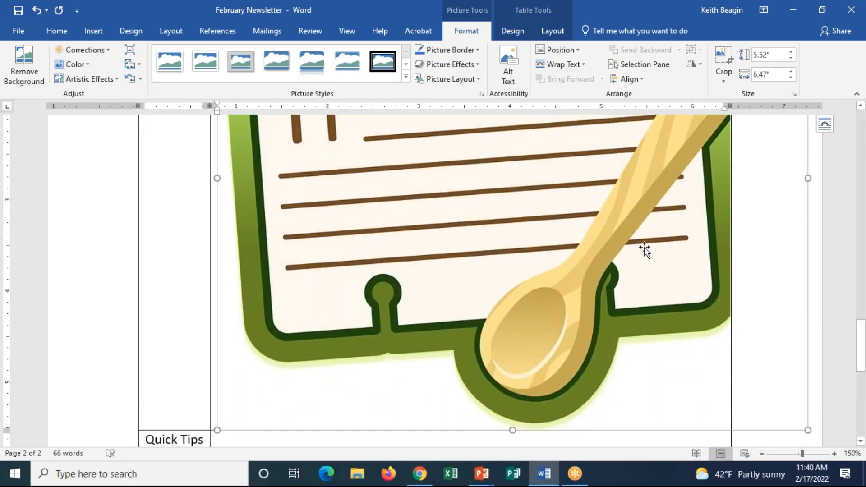
scroll(646, 248, down, 3)
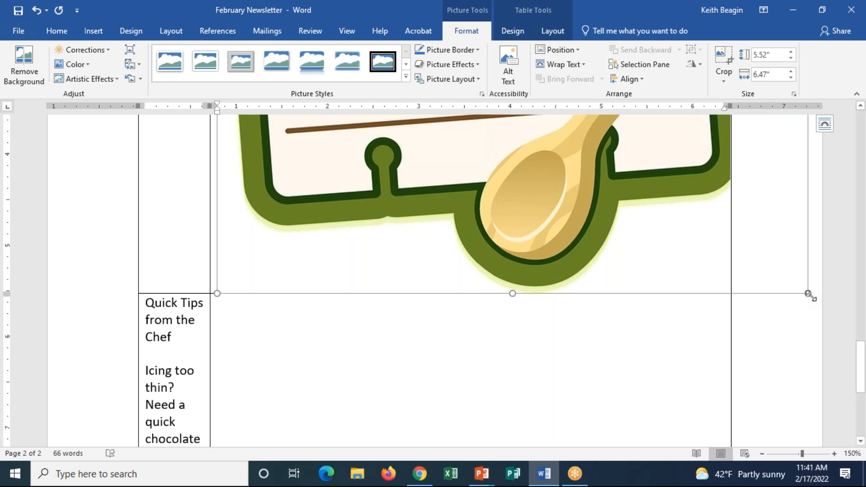
drag(809, 294, 631, 126)
scroll(762, 294, up, 2)
scroll(766, 302, down, 1)
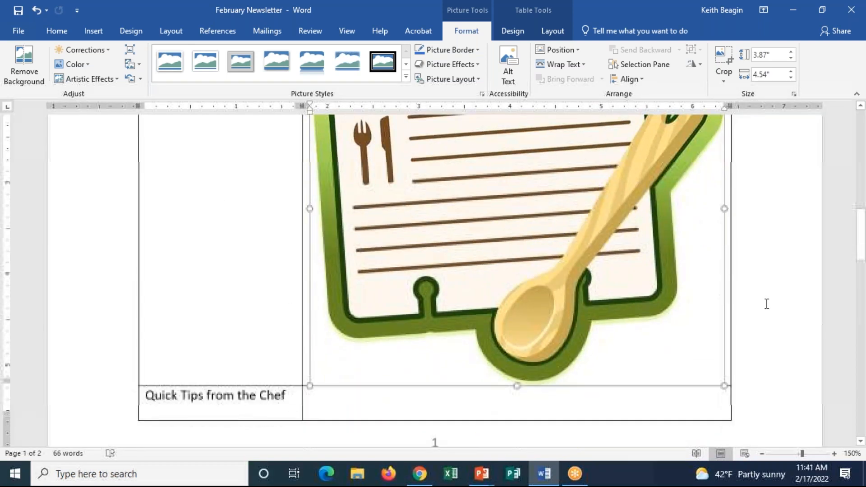
drag(724, 379, 587, 203)
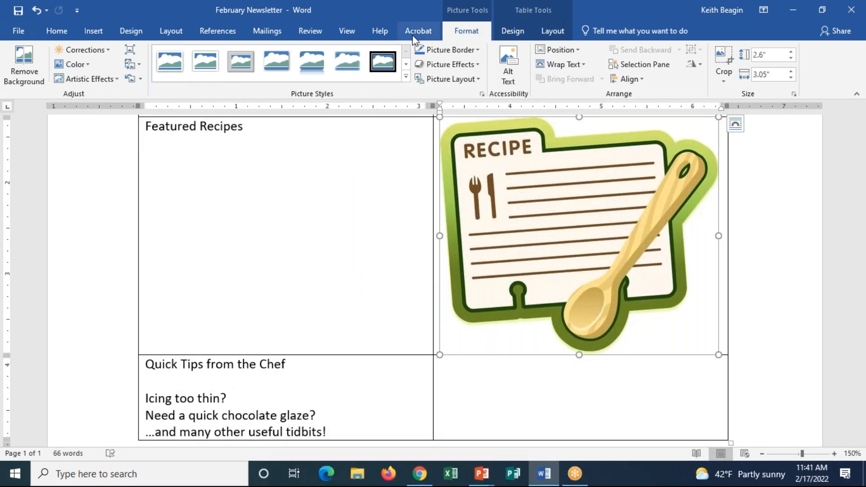
Set the recipe card picture's height to exactly 1".
click(777, 54)
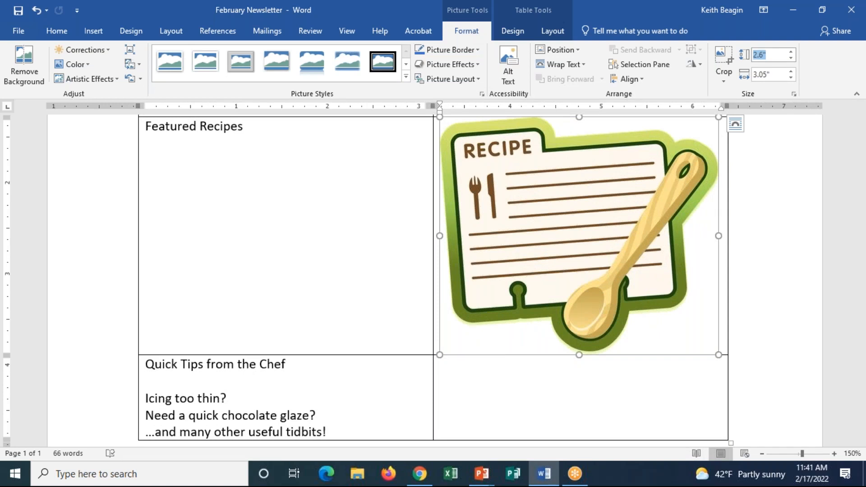
text(1)
key(Return)
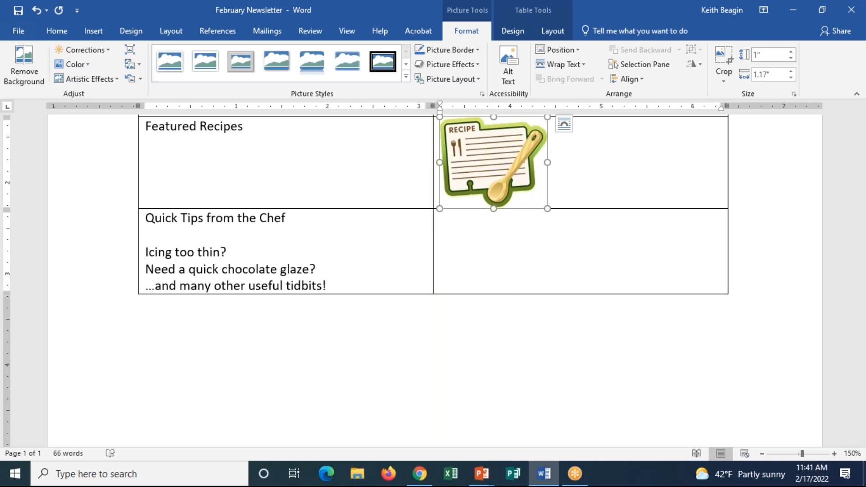
Review the rotation handle and the rotate and flip options for the recipe card picture without applying any.
scroll(783, 141, up, 2)
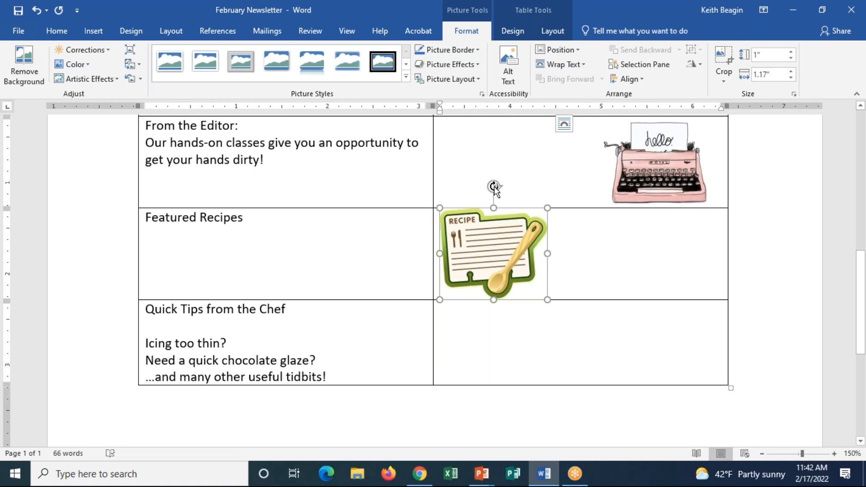
mouse_move(494, 187)
mouse_down()
mouse_move(568, 194)
mouse_move(632, 319)
mouse_move(505, 357)
mouse_move(405, 335)
mouse_move(297, 248)
mouse_move(365, 168)
mouse_move(505, 204)
mouse_move(495, 203)
mouse_up()
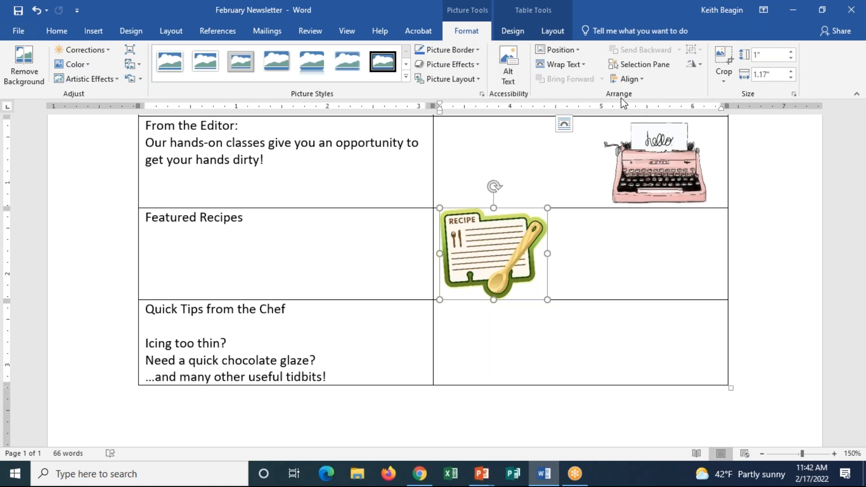
click(703, 64)
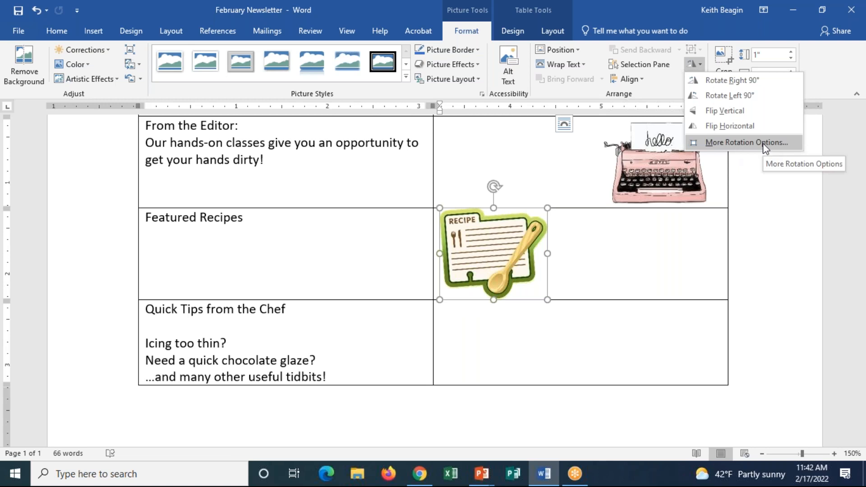
click(573, 252)
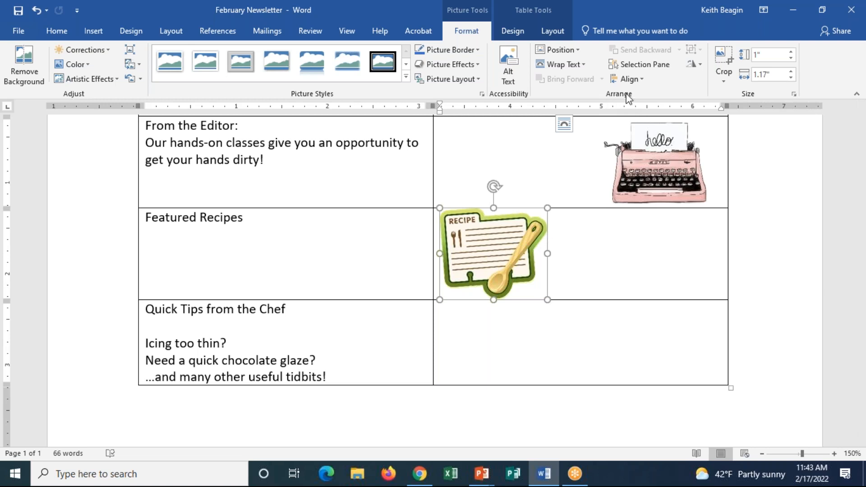
Set the recipe card picture's text wrapping to Square and move it to the right side of its cell, below the typewriter.
click(584, 64)
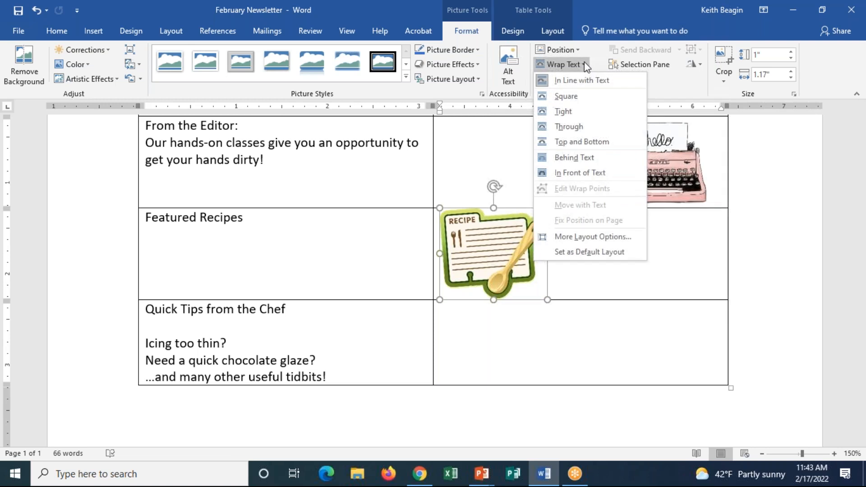
click(577, 95)
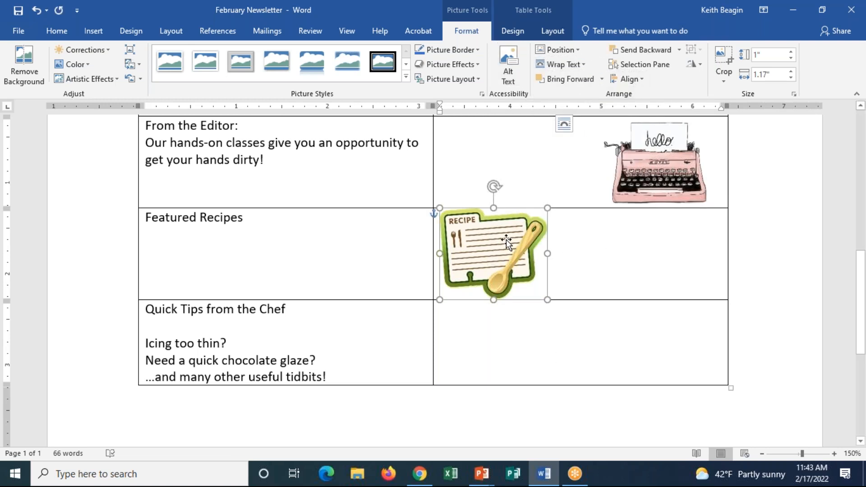
drag(497, 238, 666, 240)
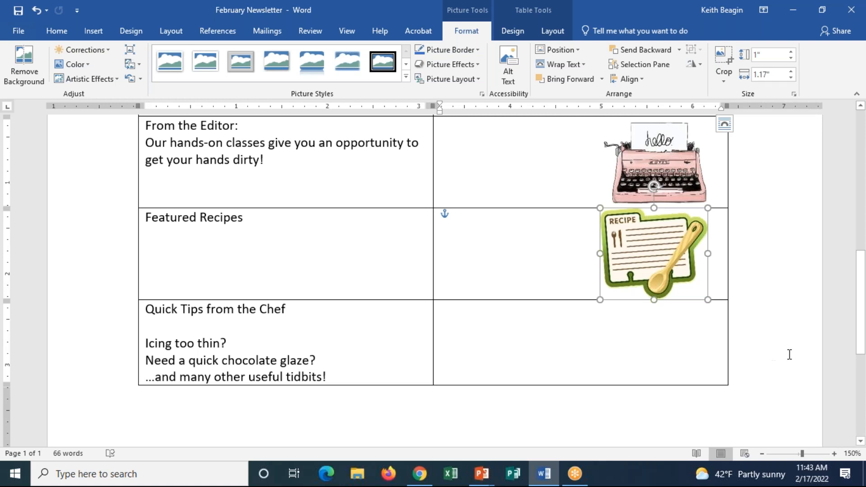
Insert the walking chef carrying a yellow dish from an online picture search for "chef drawing" beside Quick Tips from the Chef.
click(524, 346)
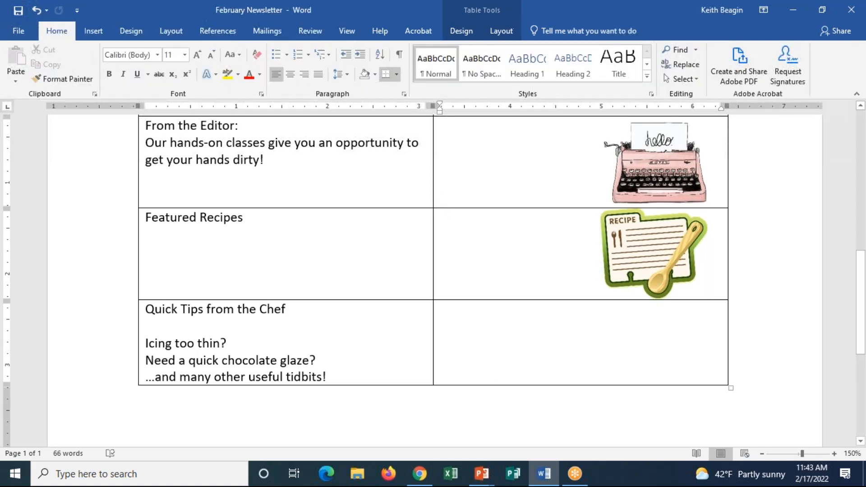
scroll(524, 347, up, 1)
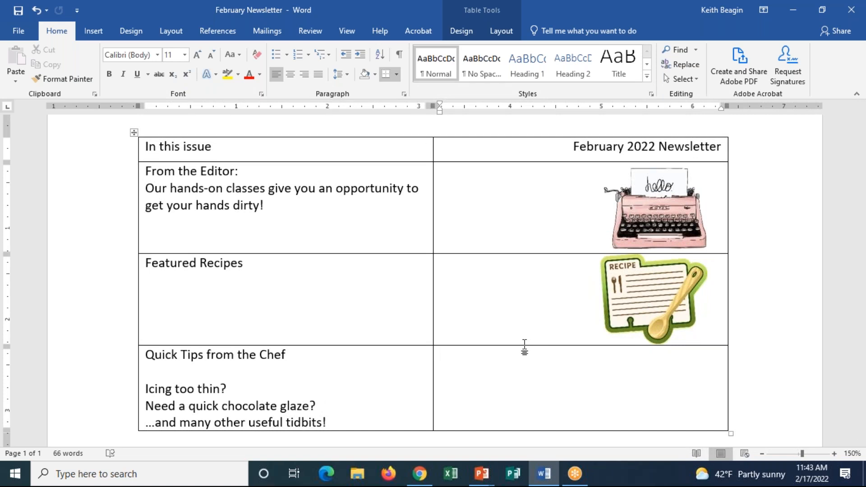
click(102, 34)
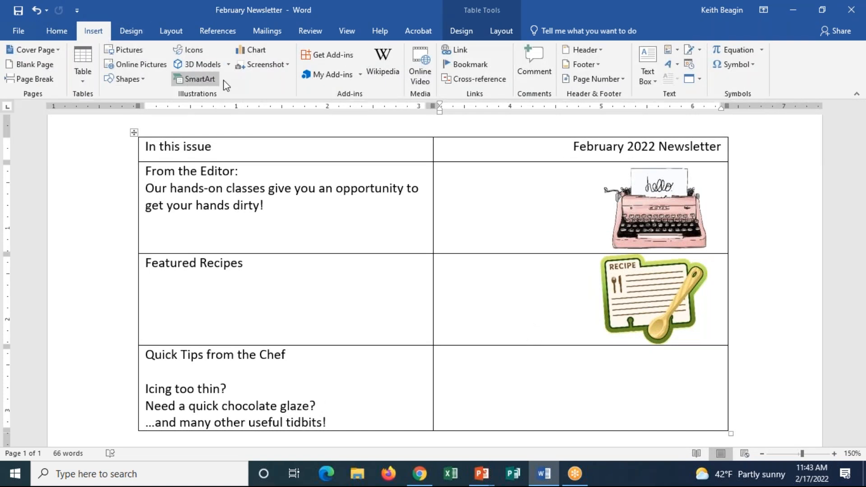
click(140, 64)
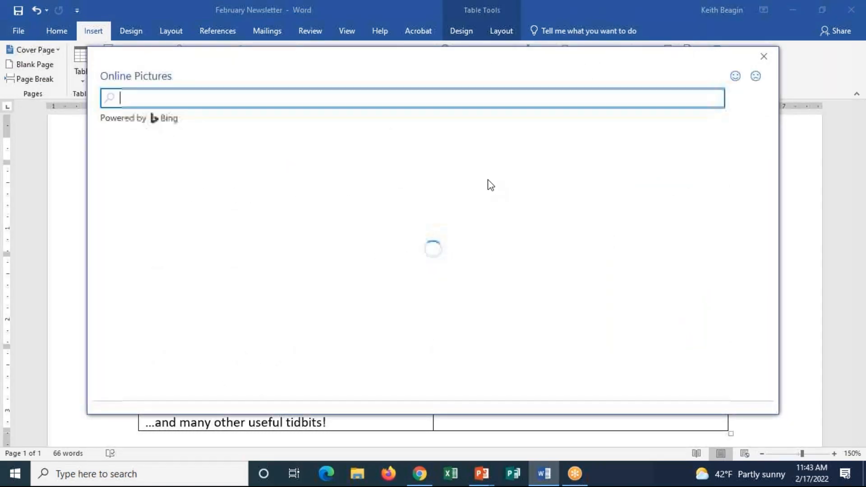
text(cgef)
key(BackSpace)
key(BackSpace)
key(BackSpace)
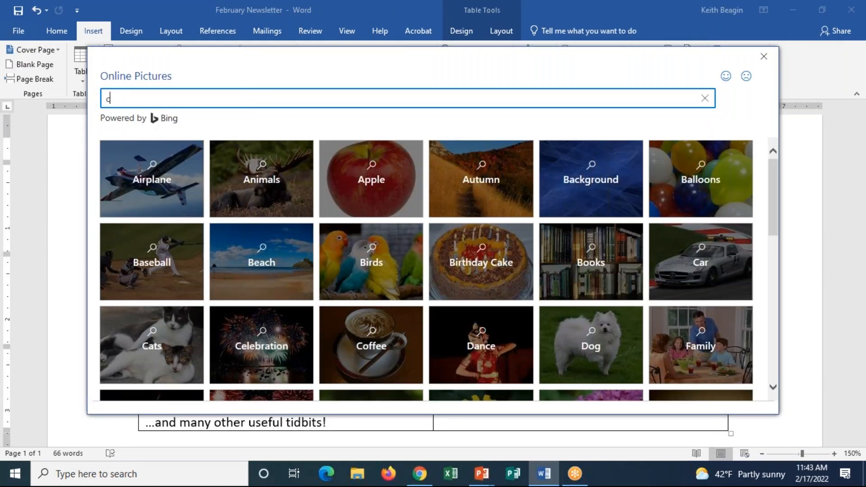
text(hef drawing)
key(Return)
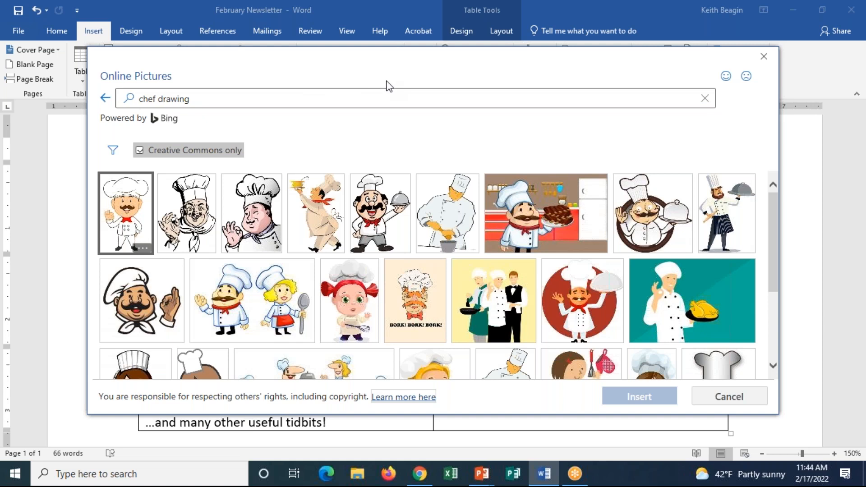
click(316, 212)
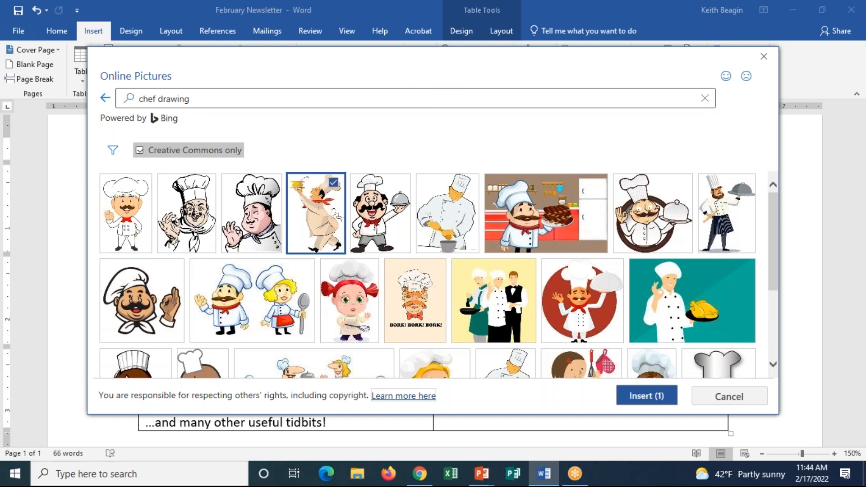
click(659, 396)
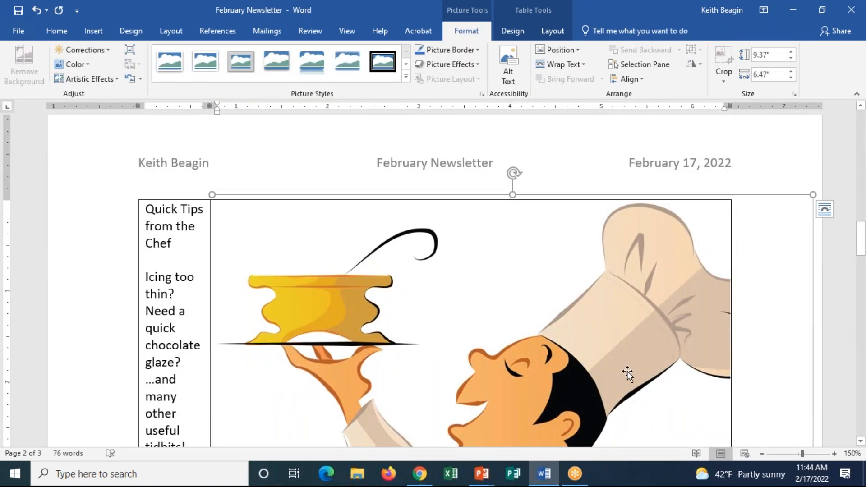
Delete the photo attribution text box beneath the chef picture.
scroll(597, 296, down, 10)
scroll(597, 296, down, 5)
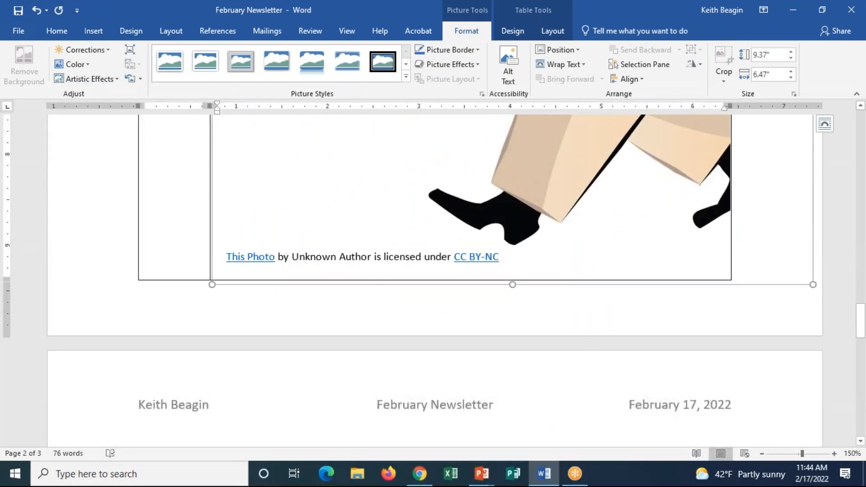
click(360, 261)
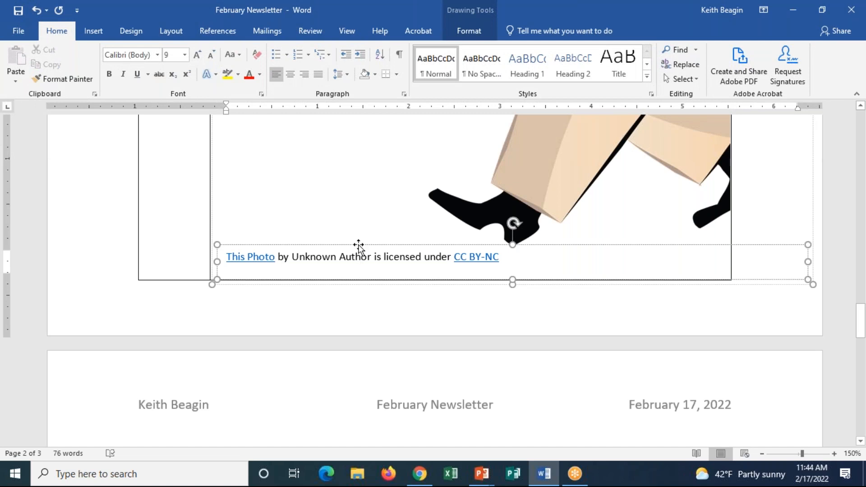
click(359, 245)
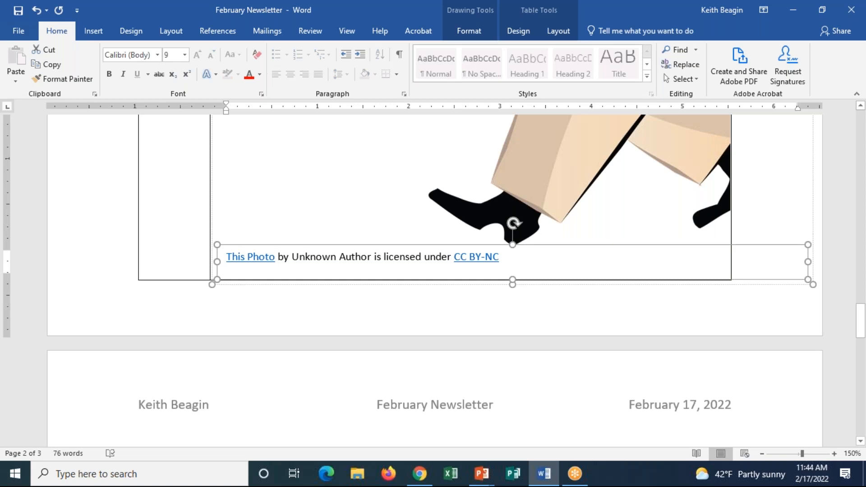
key(Delete)
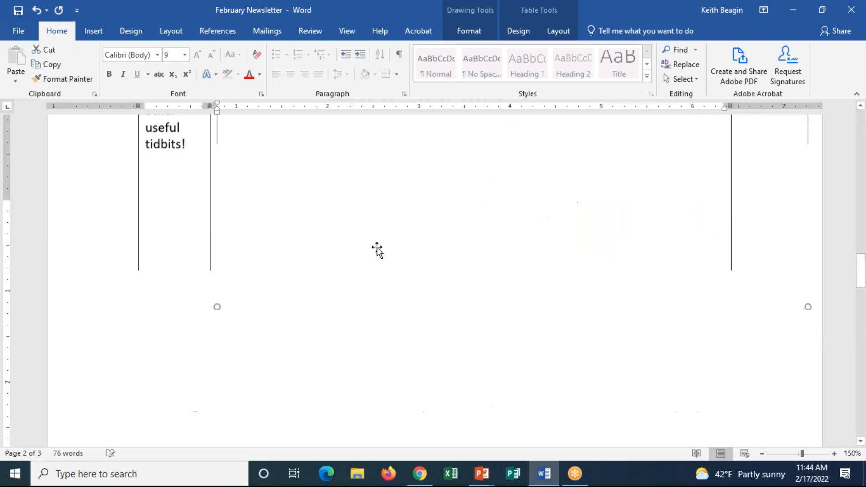
Resize the walking chef picture beside Quick Tips from the Chef to a height of 1".
scroll(435, 254, down, 5)
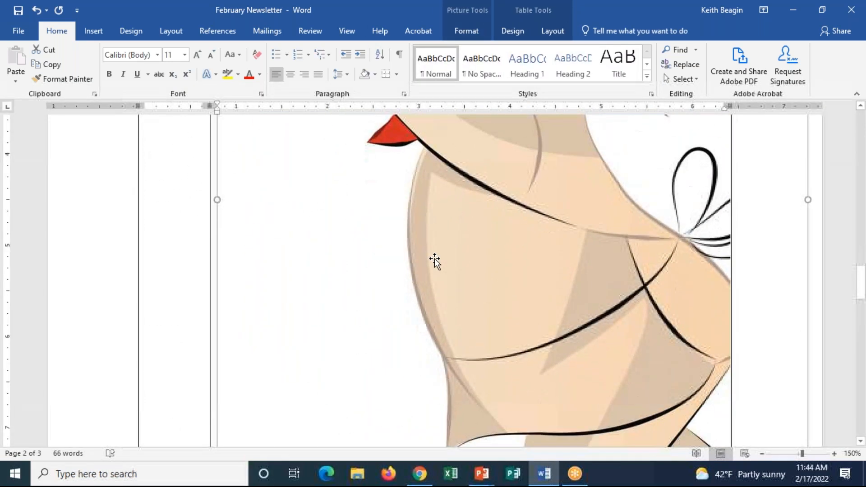
scroll(435, 259, down, 5)
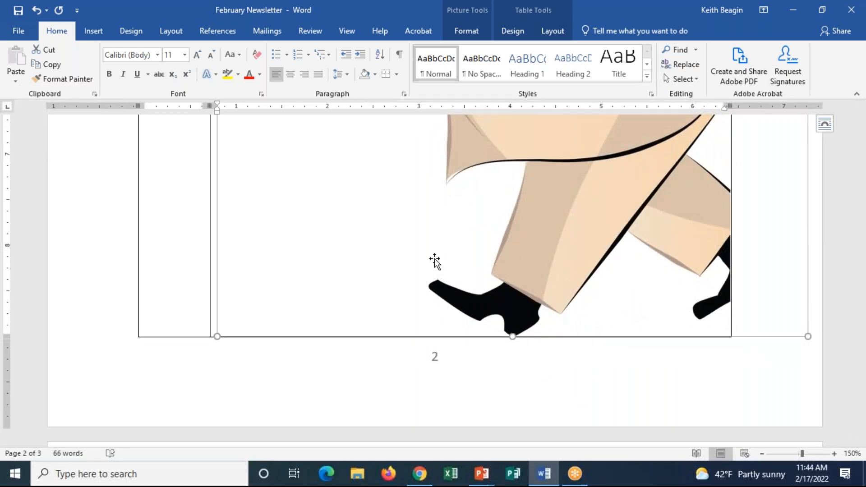
drag(808, 338, 689, 273)
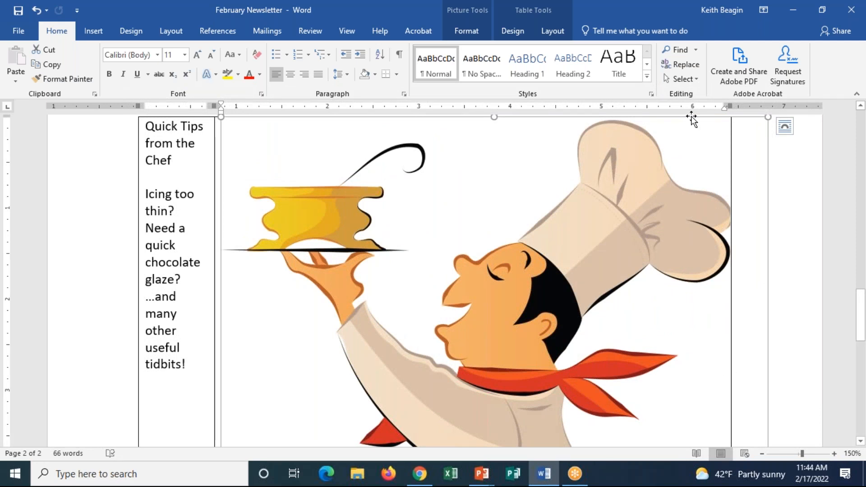
click(475, 32)
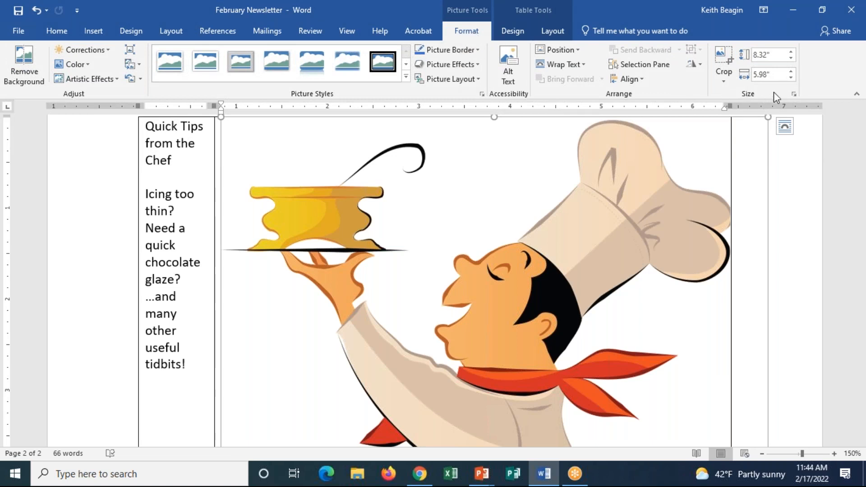
click(771, 55)
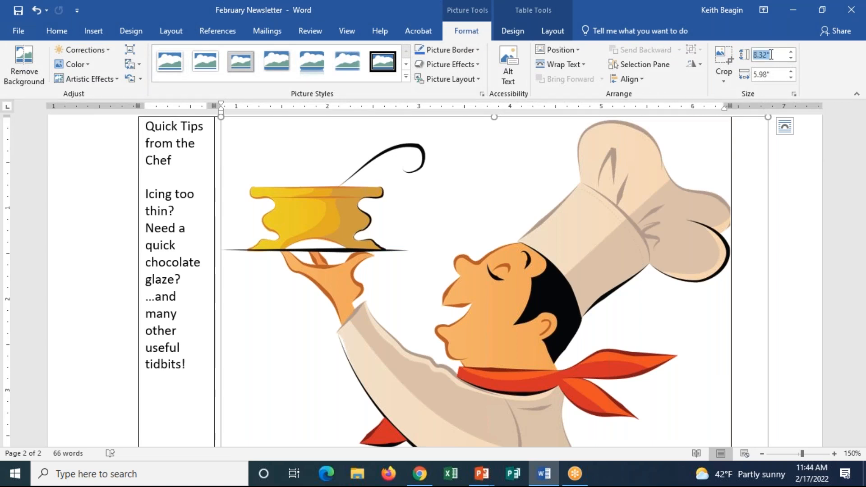
text(1)
key(Return)
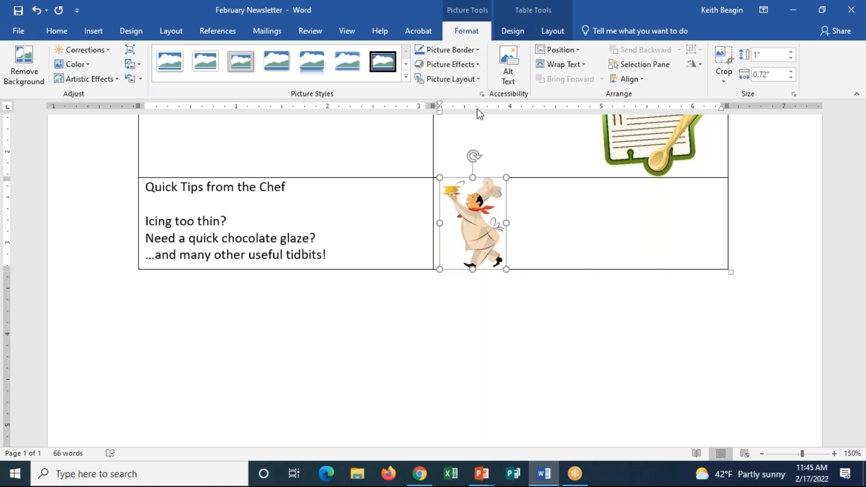
Set the chef picture's text wrapping to Square and move it to the right side of its cell, beneath the recipe card.
click(580, 66)
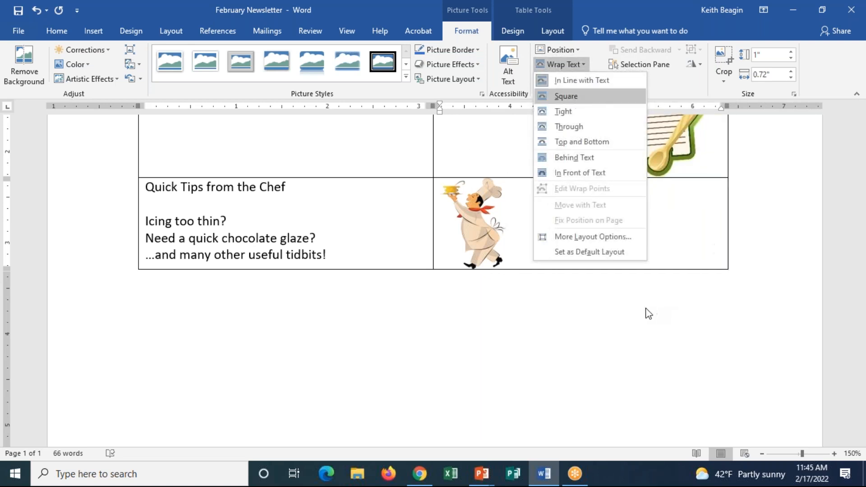
click(562, 101)
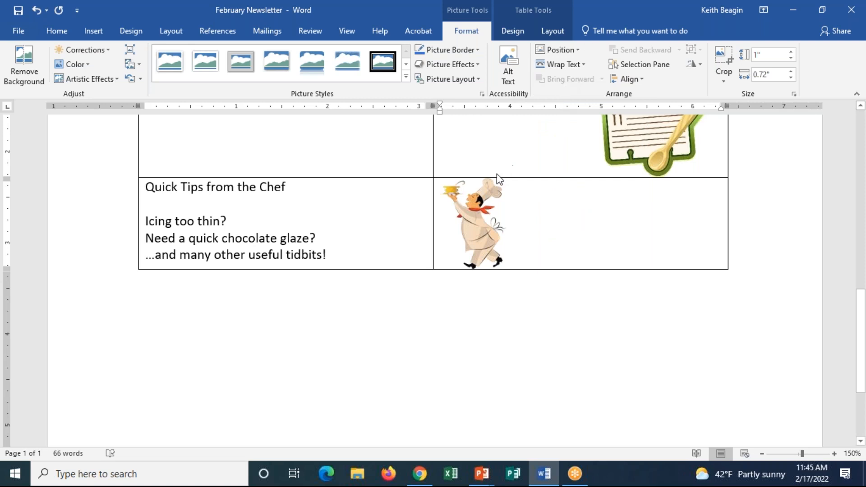
click(489, 194)
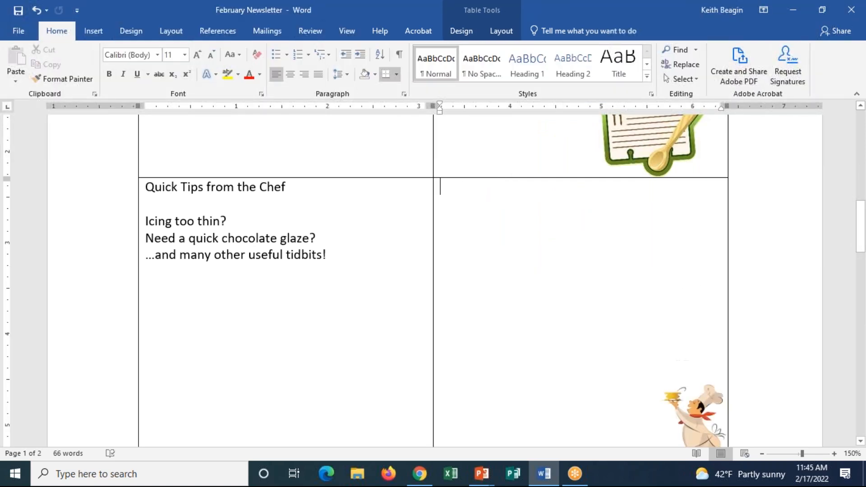
click(710, 418)
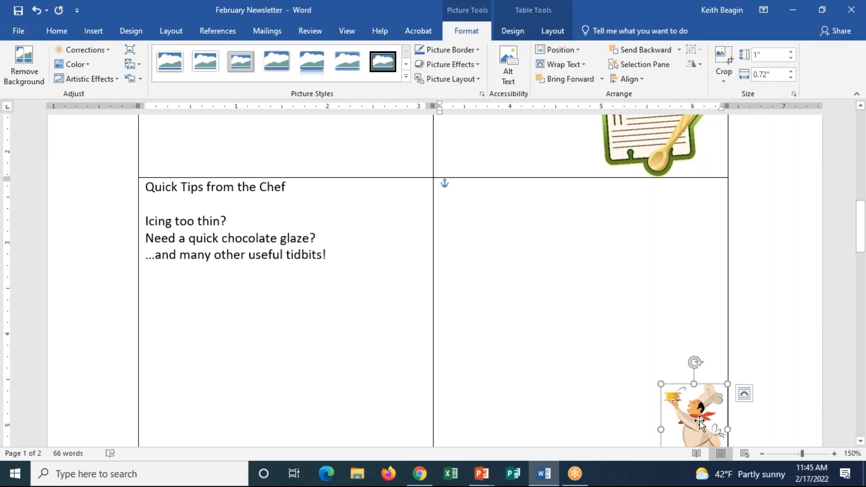
drag(684, 417, 666, 219)
scroll(722, 315, up, 3)
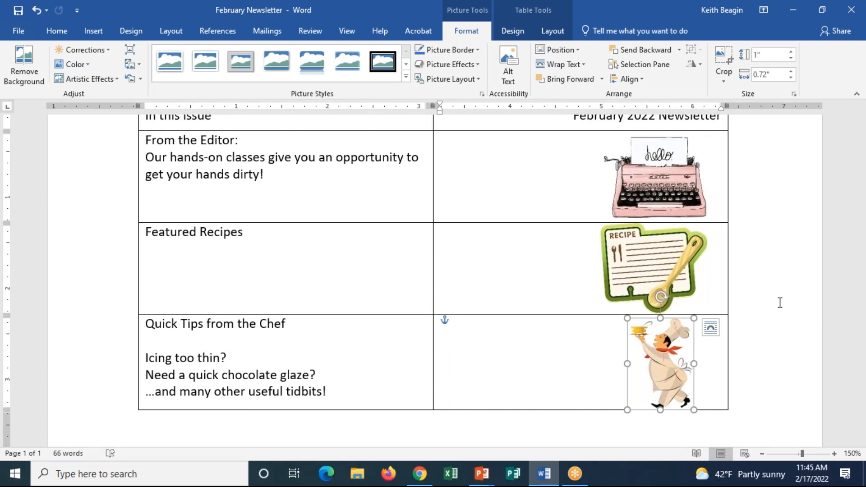
scroll(400, 284, down, 5)
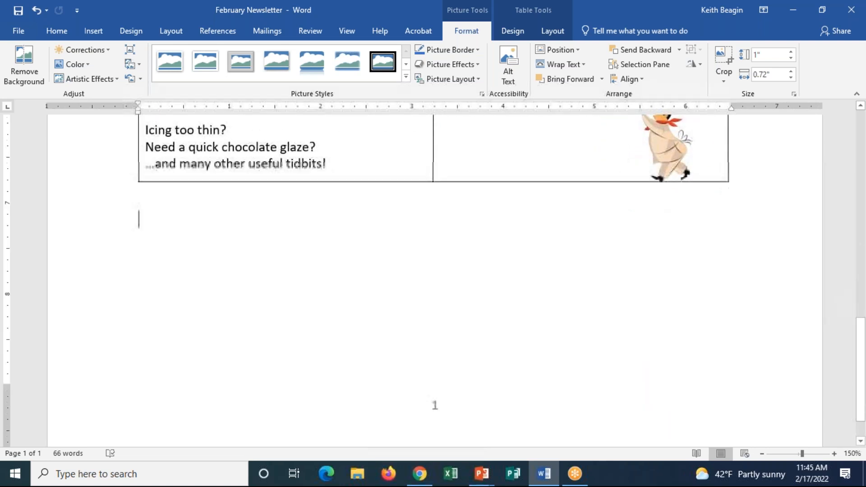
click(324, 233)
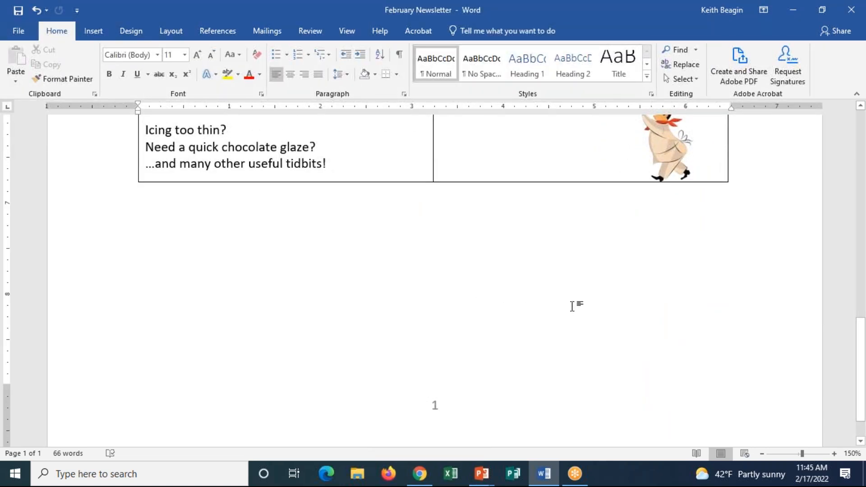
Increase the height of the table's "In this issue" row to leave space below its text, and save the newsletter.
scroll(654, 311, up, 9)
scroll(724, 319, down, 4)
scroll(743, 323, down, 1)
drag(862, 282, 865, 257)
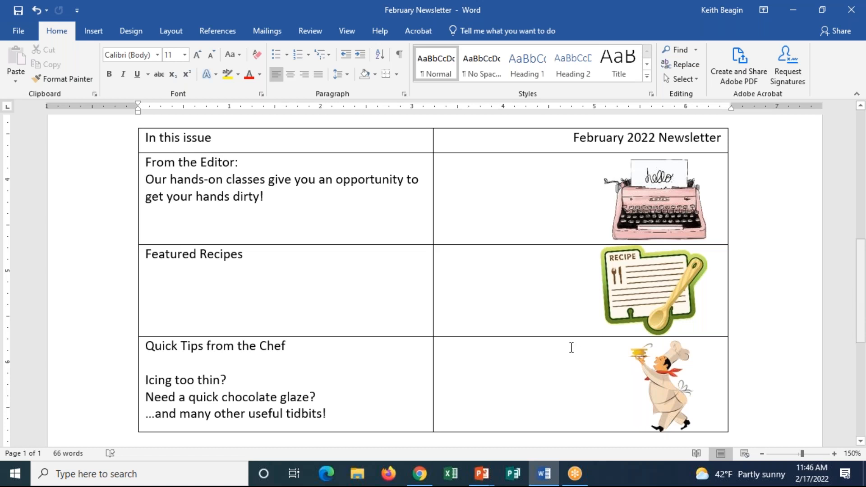
click(617, 367)
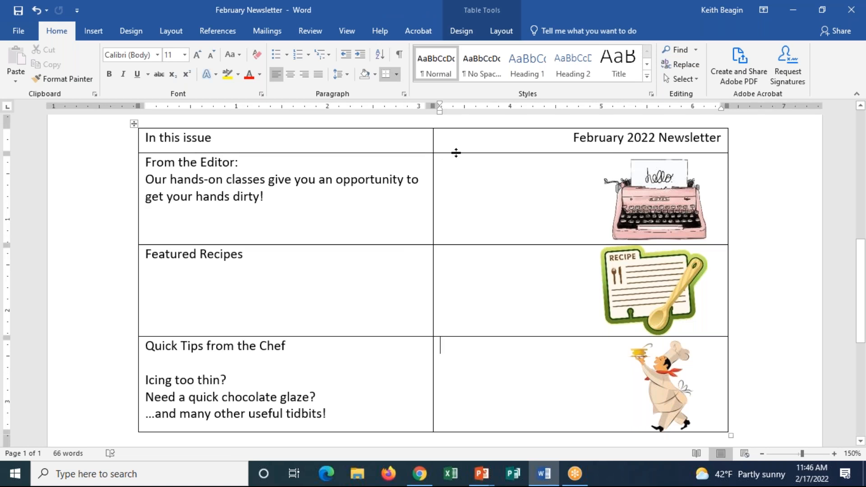
drag(456, 153, 456, 157)
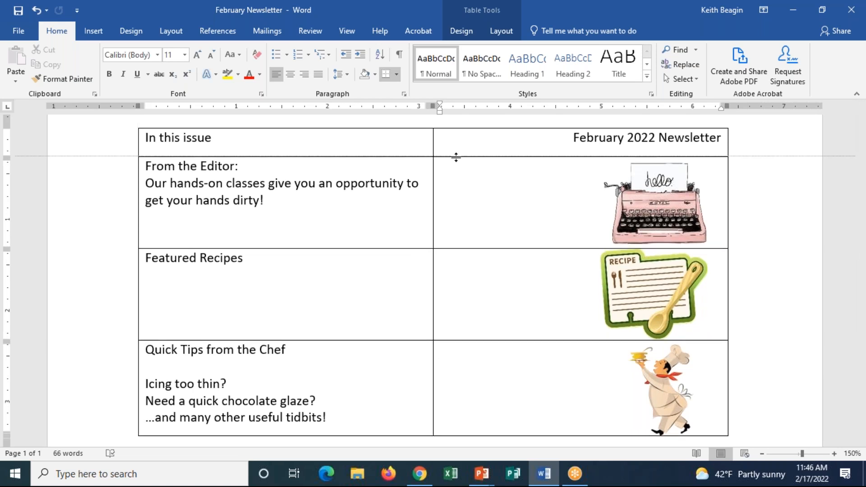
drag(457, 157, 455, 166)
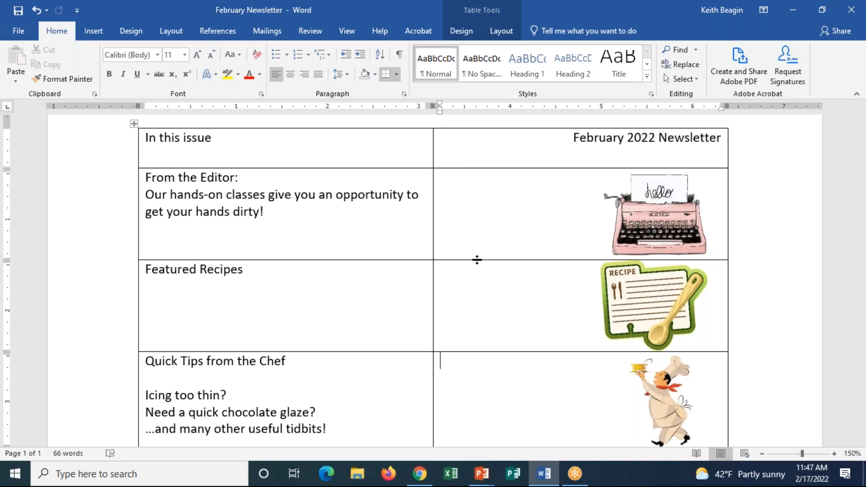
click(18, 10)
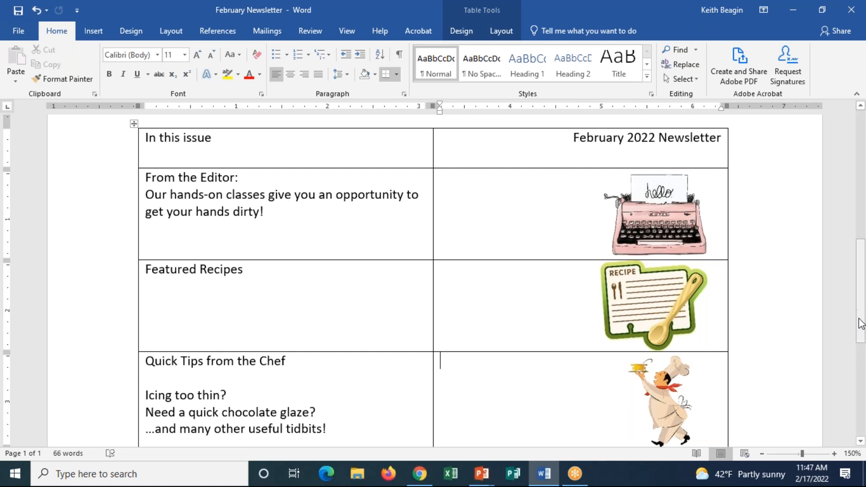
Remove the outline from the text box containing the free newsletter sign-up message by choosing No Outline.
drag(861, 298, 863, 197)
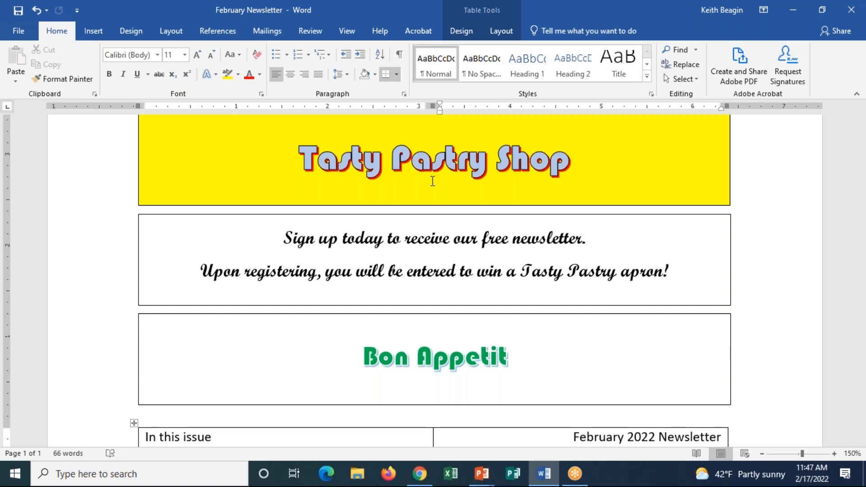
click(247, 215)
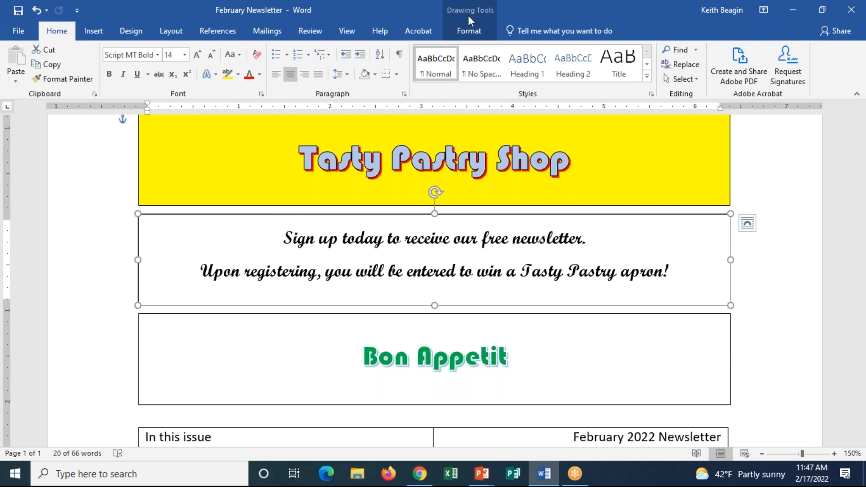
click(477, 29)
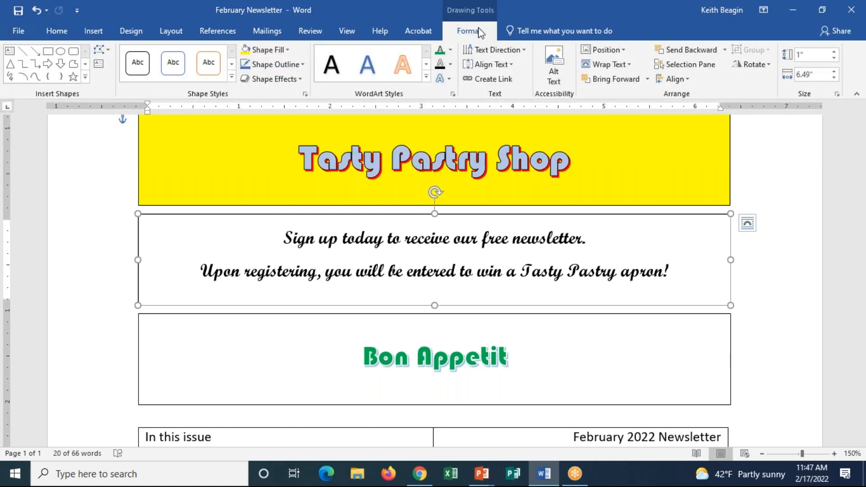
click(290, 65)
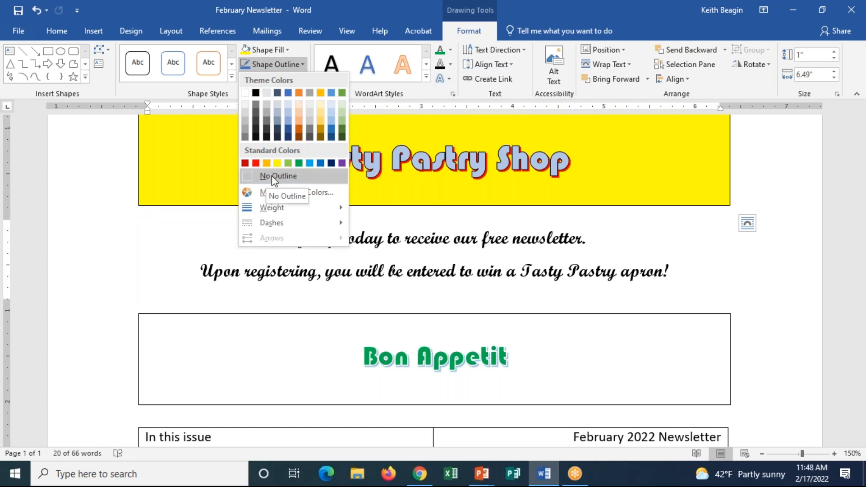
mouse_move(298, 212)
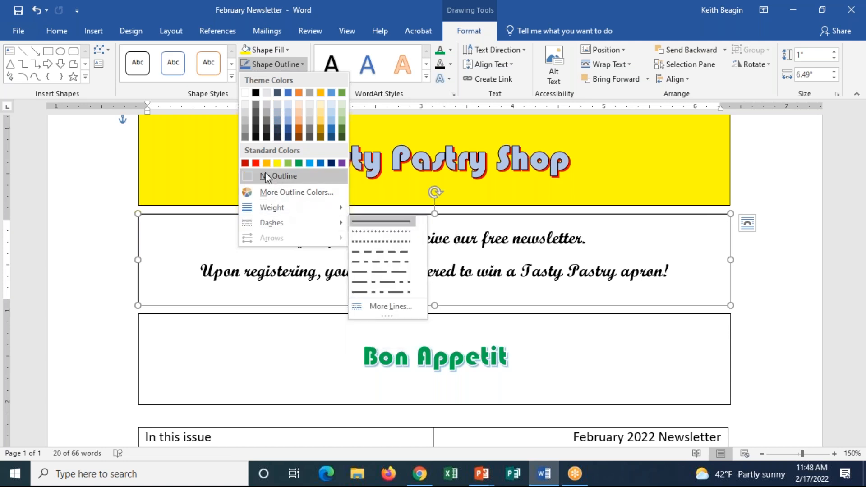
click(253, 176)
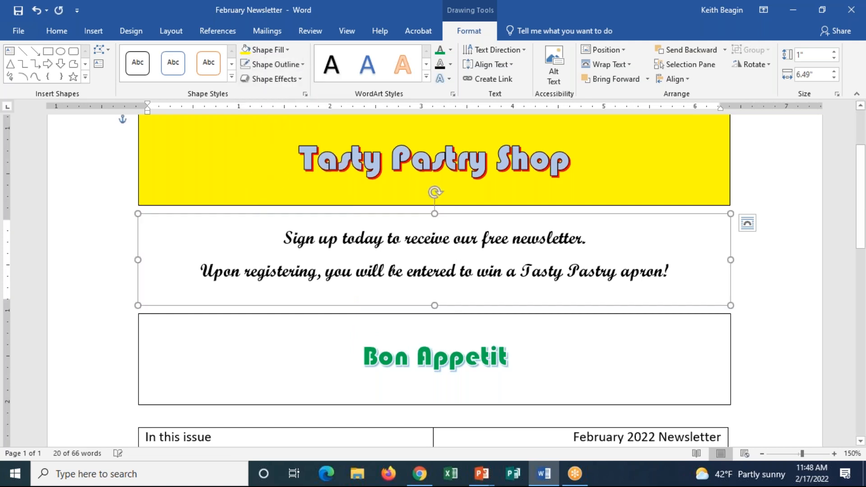
click(368, 195)
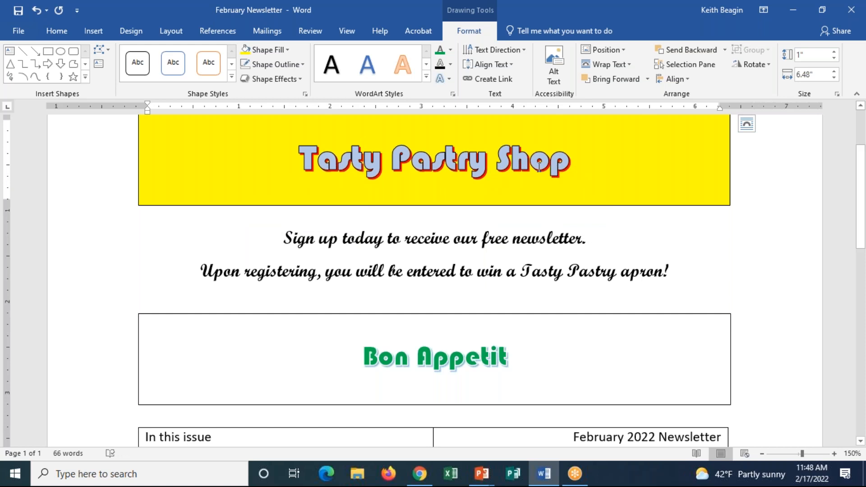
Apply No Outline to the Bon Appetit text box and look over the page.
click(535, 314)
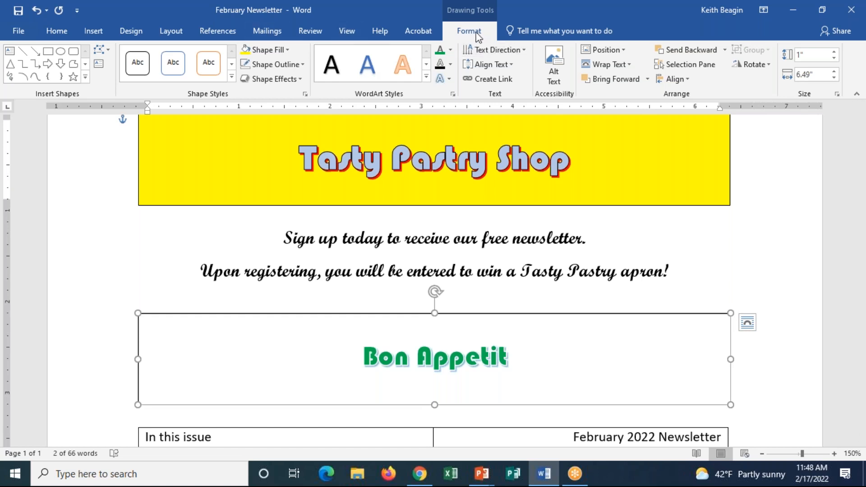
click(295, 61)
click(261, 176)
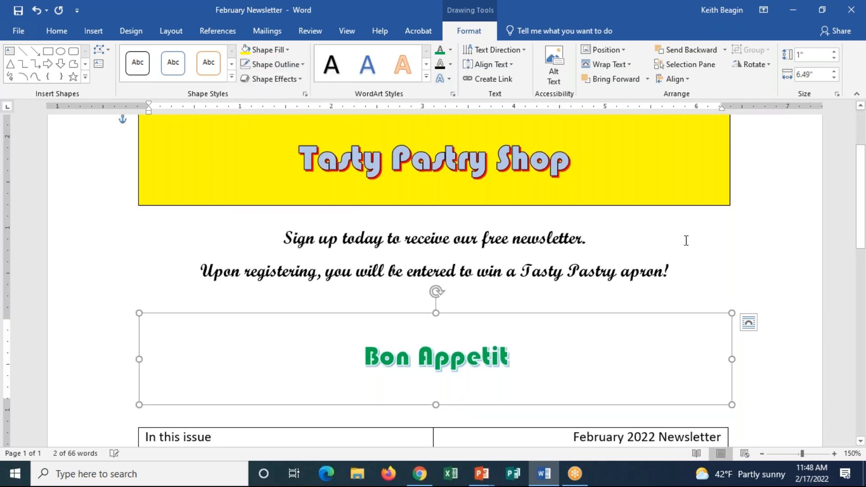
scroll(805, 277, down, 10)
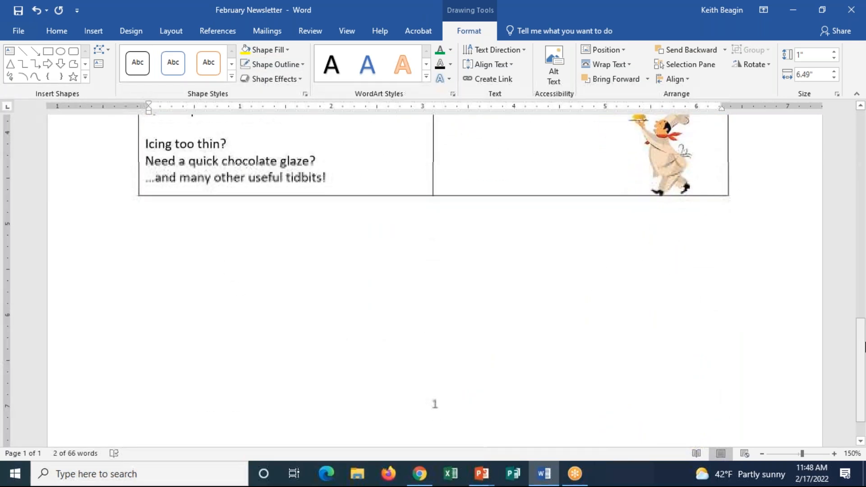
drag(865, 347, 863, 215)
click(510, 196)
scroll(785, 295, up, 1)
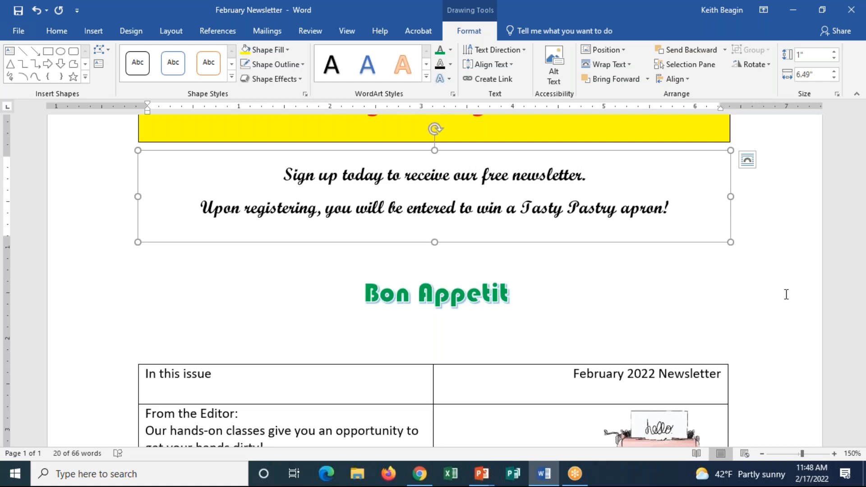
Select the entire newsletter contents table and remove all its lines with the No Border option.
scroll(406, 388, down, 3)
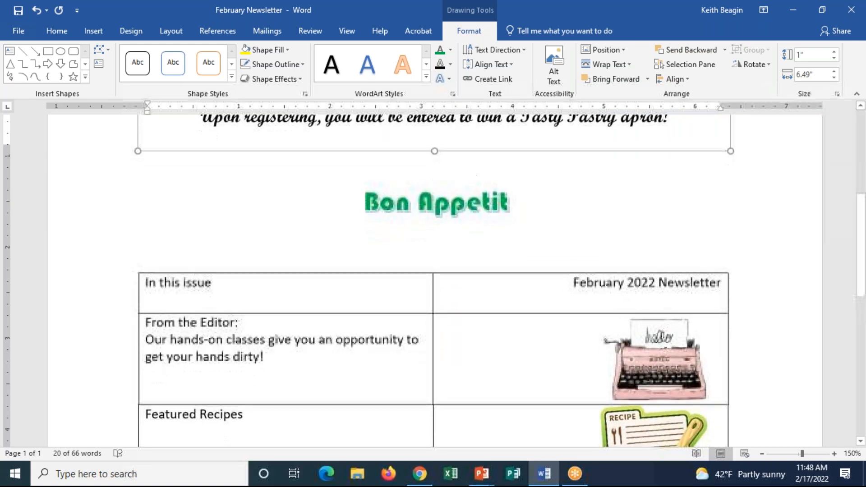
click(132, 282)
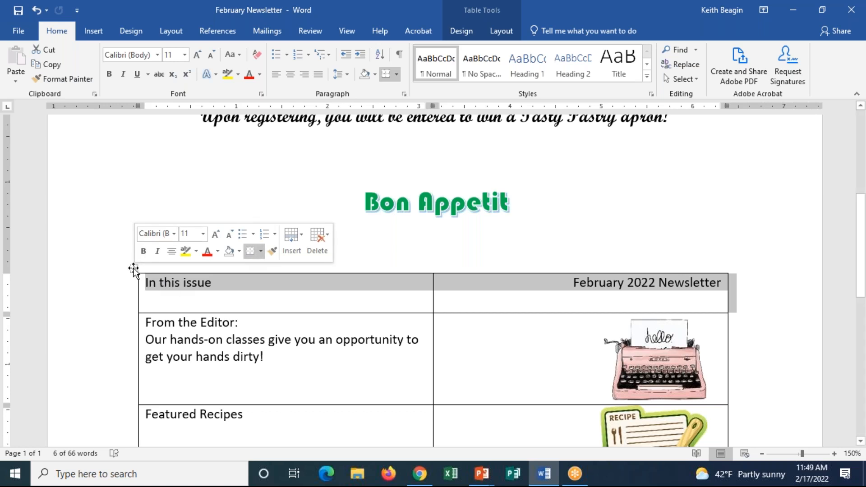
click(134, 270)
scroll(750, 236, down, 3)
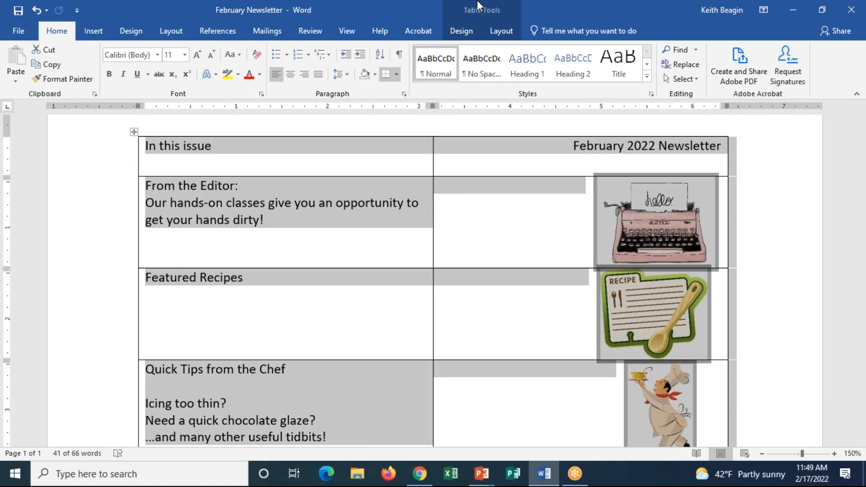
click(470, 31)
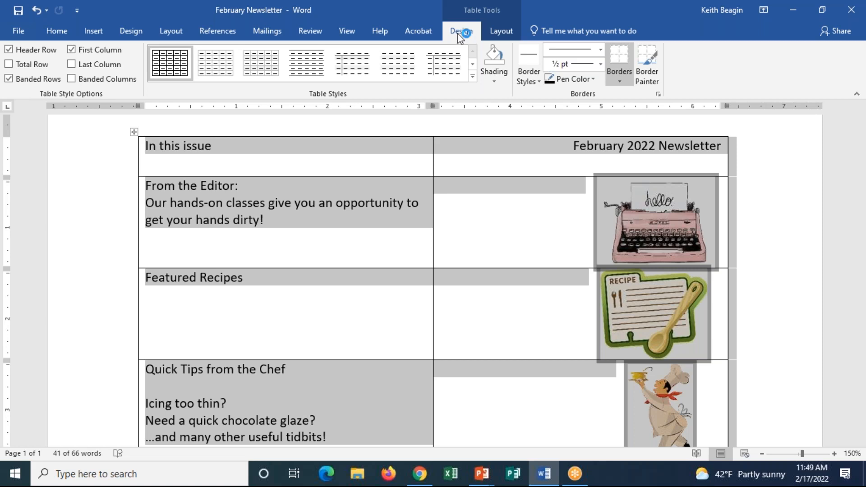
click(623, 80)
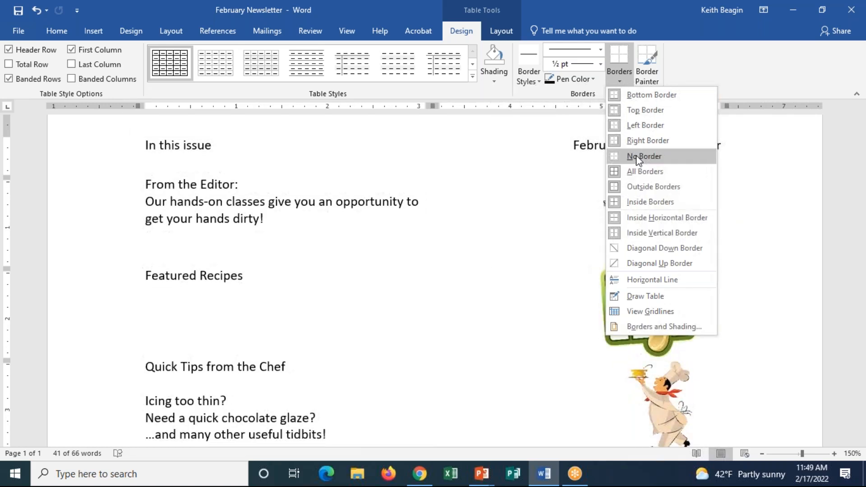
click(637, 155)
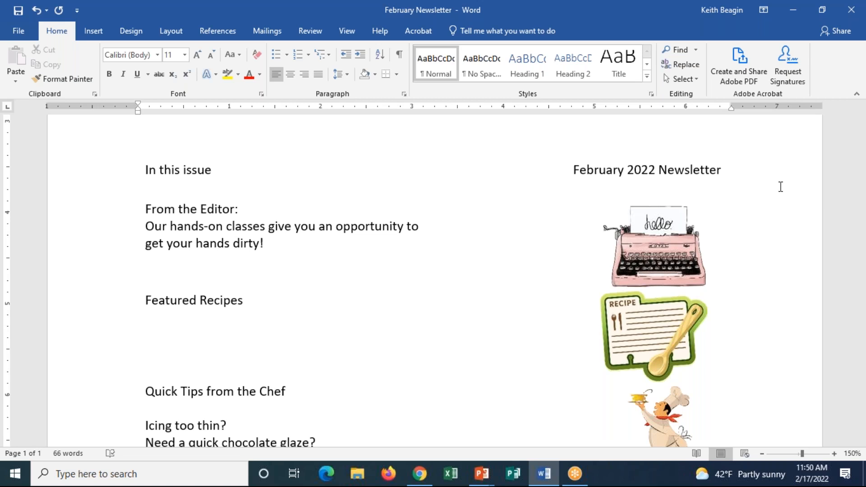
Save the newsletter, and open the full symbol list with the letter "e" in "Appetit" selected.
click(18, 10)
scroll(560, 340, up, 6)
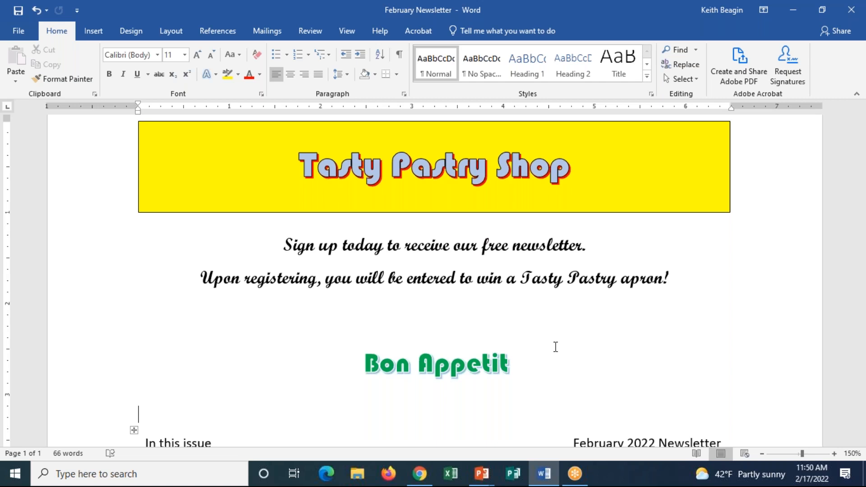
click(101, 36)
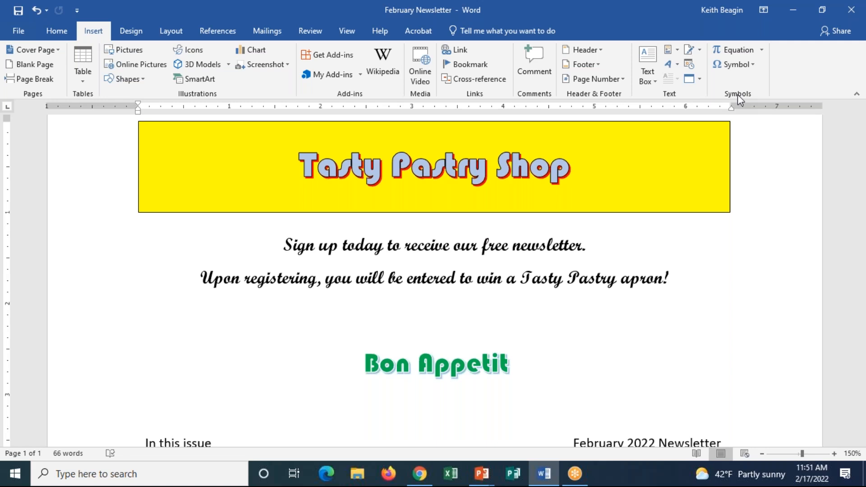
double_click(467, 368)
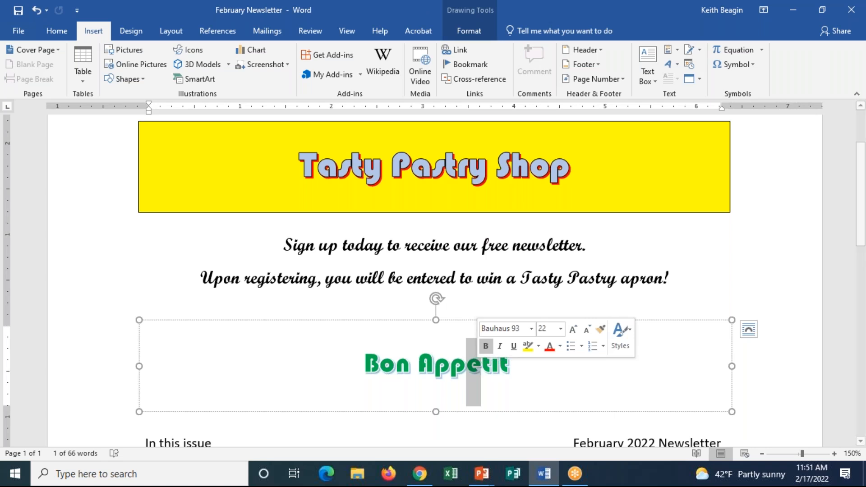
click(478, 368)
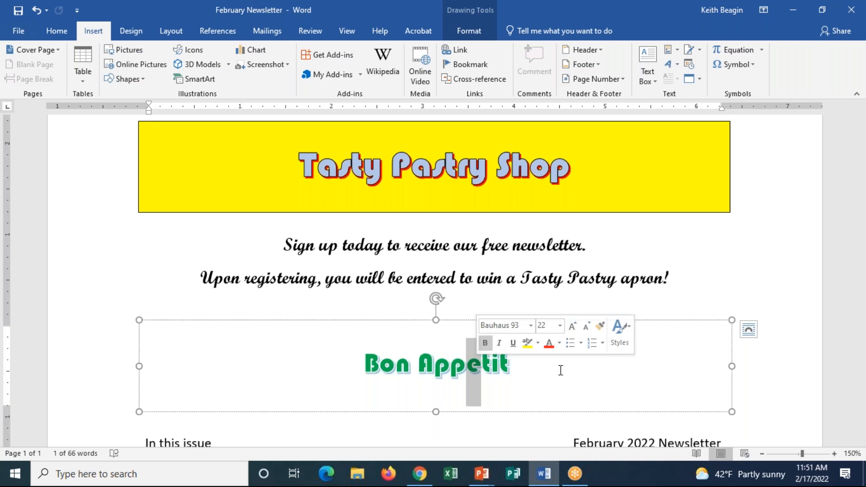
click(752, 68)
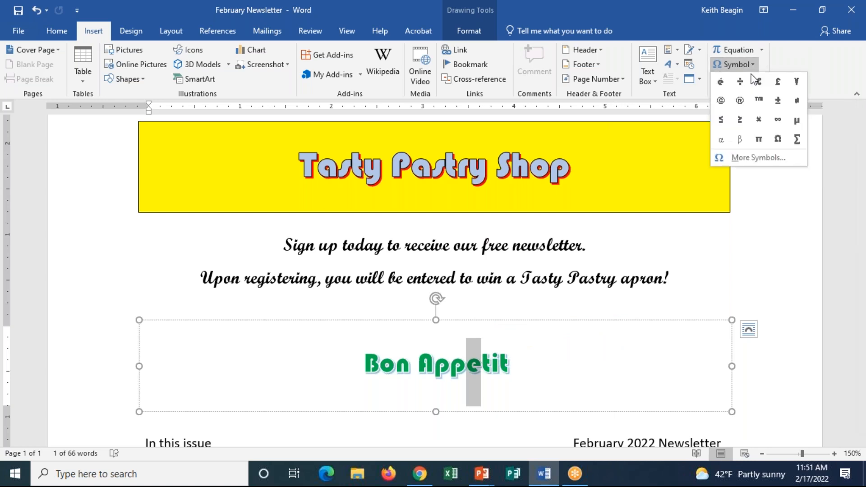
click(750, 156)
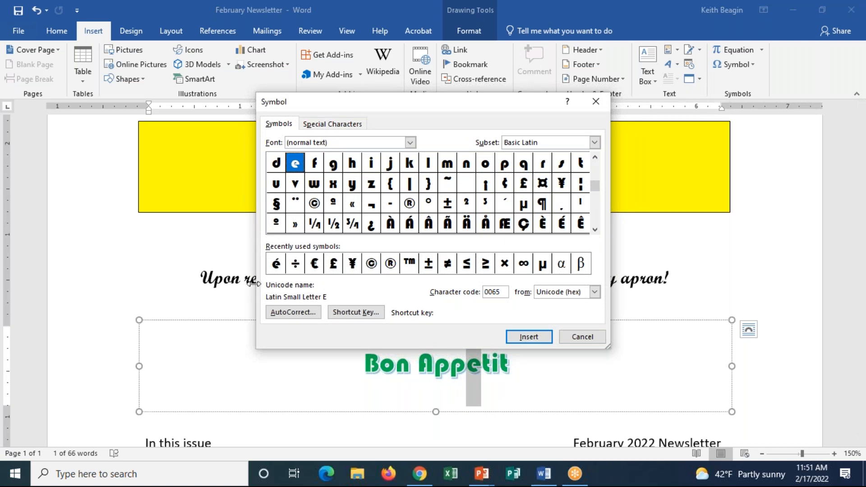
Examine the recently used é symbol and its Unicode character code.
click(276, 264)
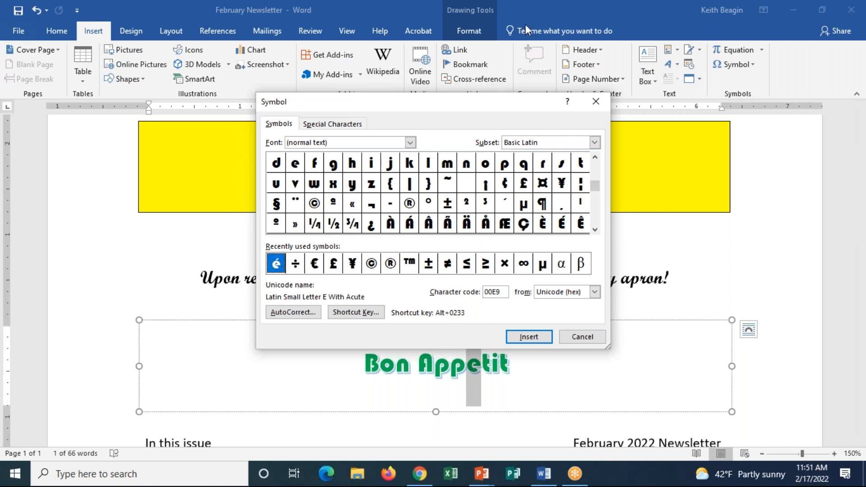
click(327, 444)
click(326, 360)
mouse_move(495, 279)
mouse_down()
mouse_move(477, 272)
mouse_move(497, 300)
mouse_move(512, 258)
mouse_move(468, 264)
mouse_up()
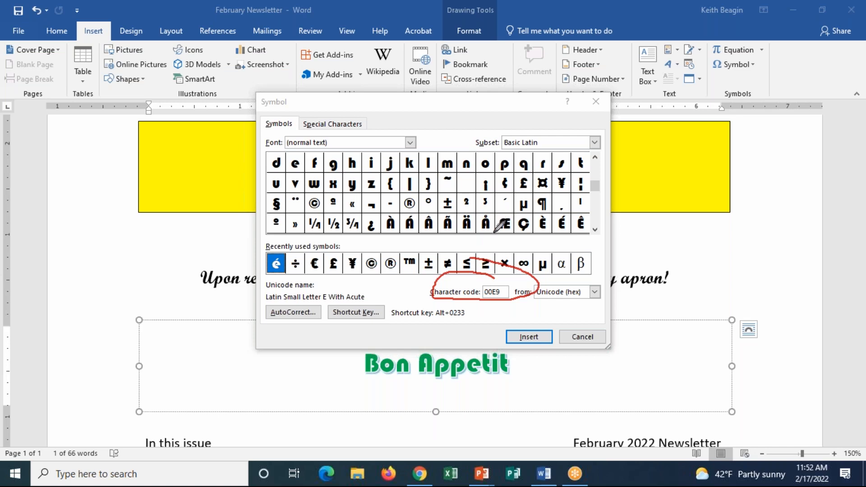
mouse_move(294, 238)
mouse_down()
mouse_move(271, 289)
mouse_move(282, 282)
mouse_up()
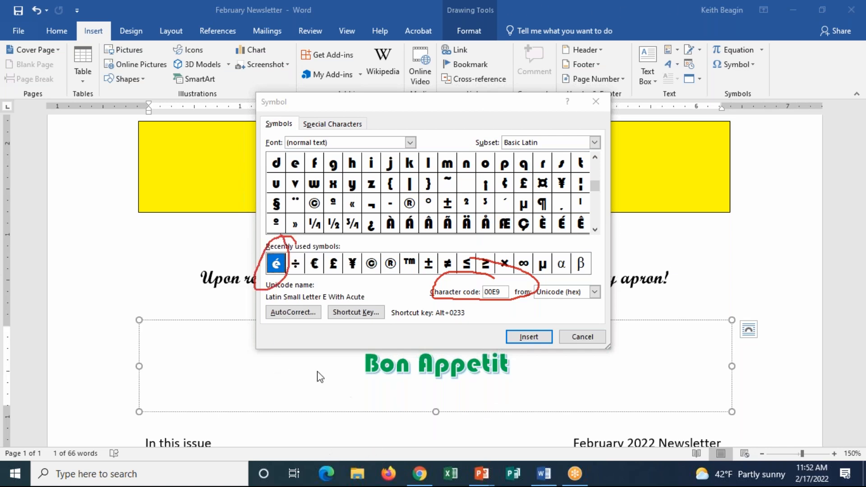
click(309, 415)
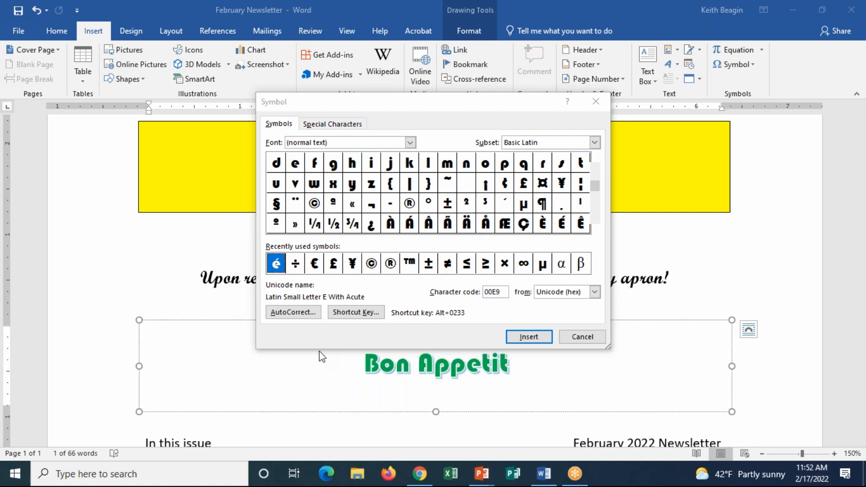
click(384, 277)
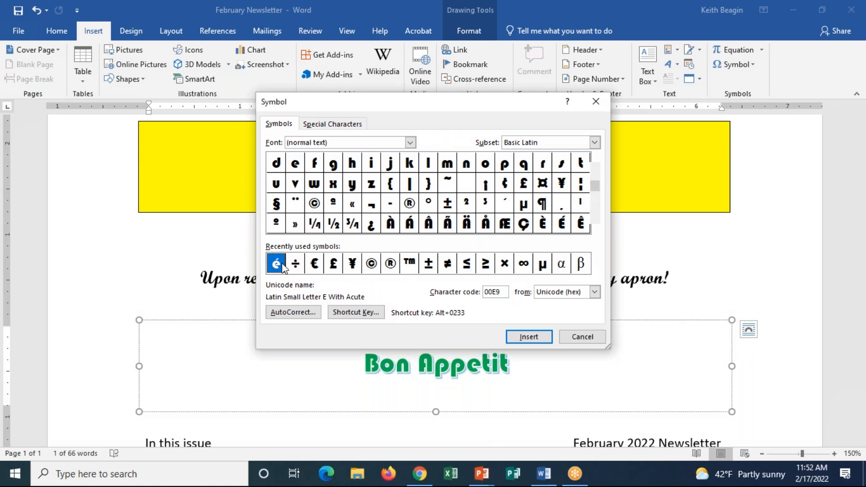
Replace the selected "e" in "Appetit" with a single é using Unicode character code 00e9, and close the symbol list.
click(501, 294)
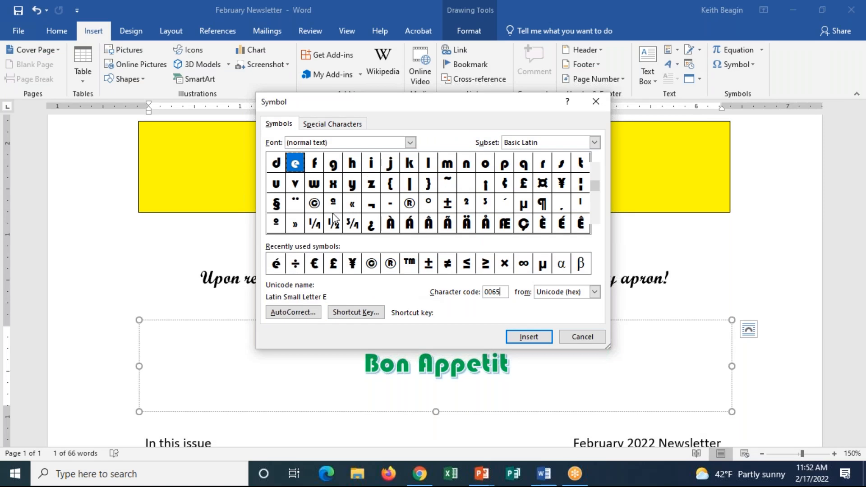
drag(501, 293, 441, 283)
text(00e9)
key(Return)
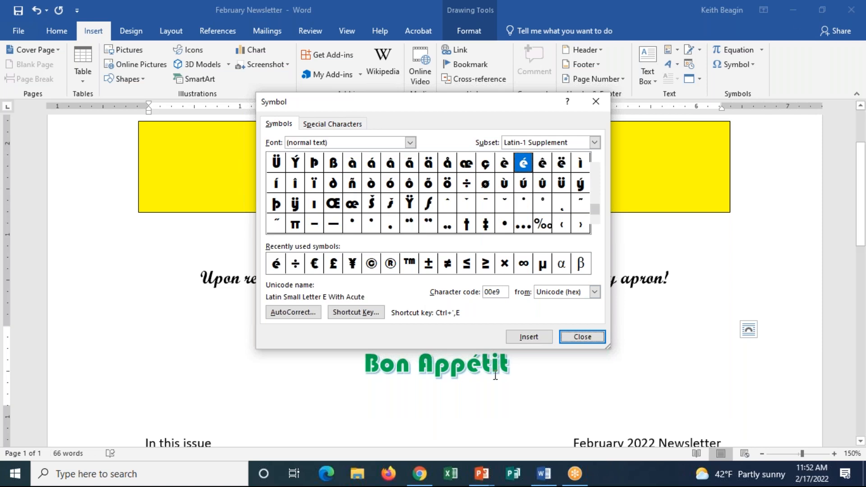
click(528, 341)
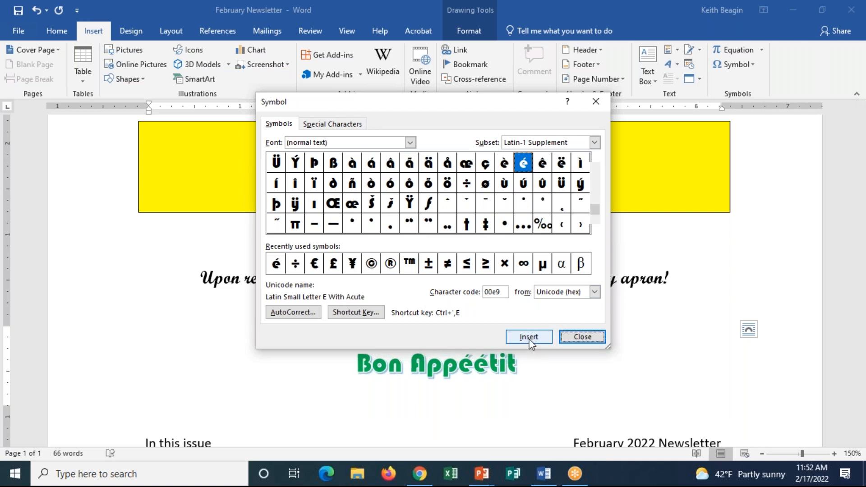
click(478, 373)
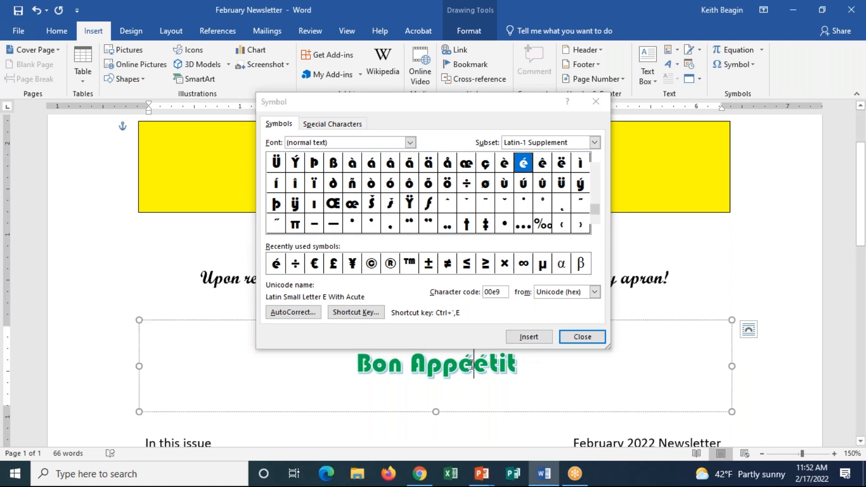
key(BackSpace)
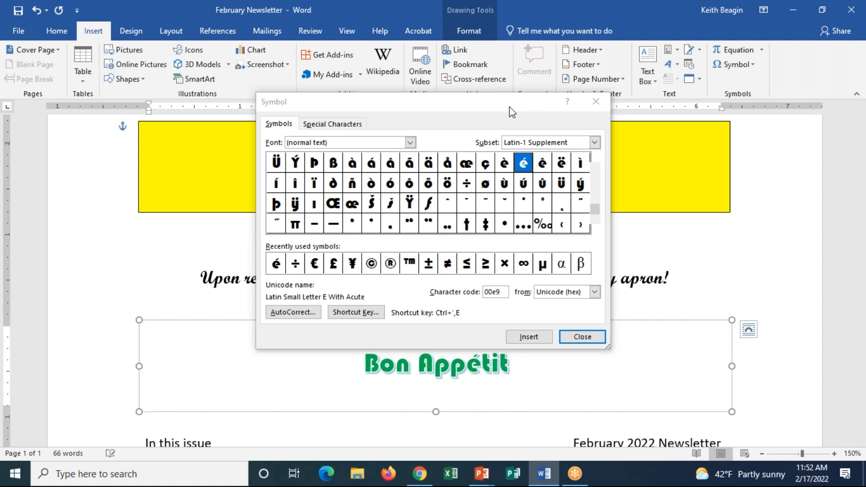
click(582, 337)
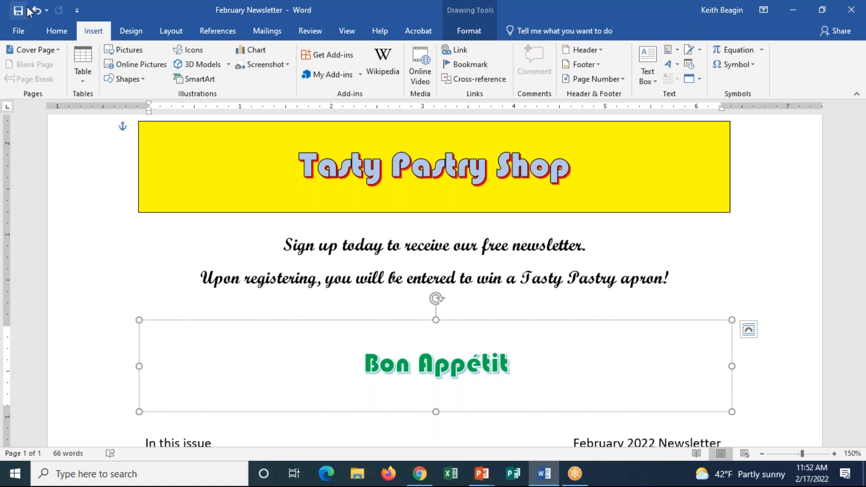
Add a Box page border with the cake slice art to the whole document.
scroll(778, 323, up, 3)
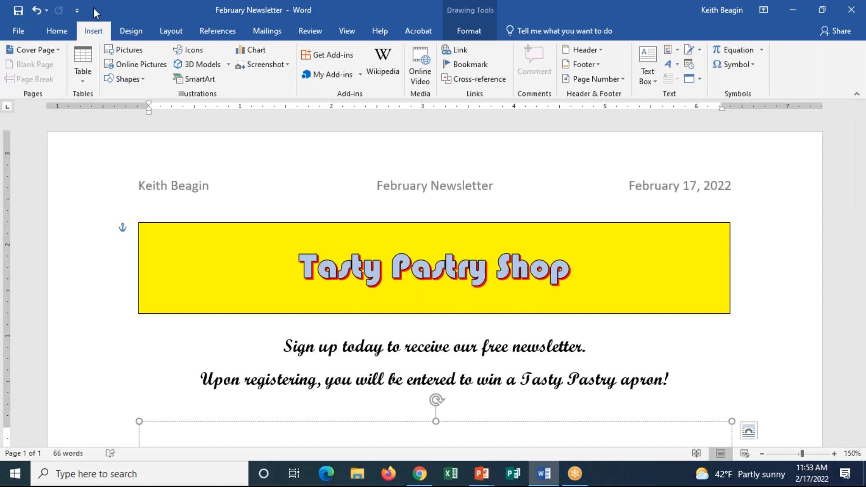
click(126, 30)
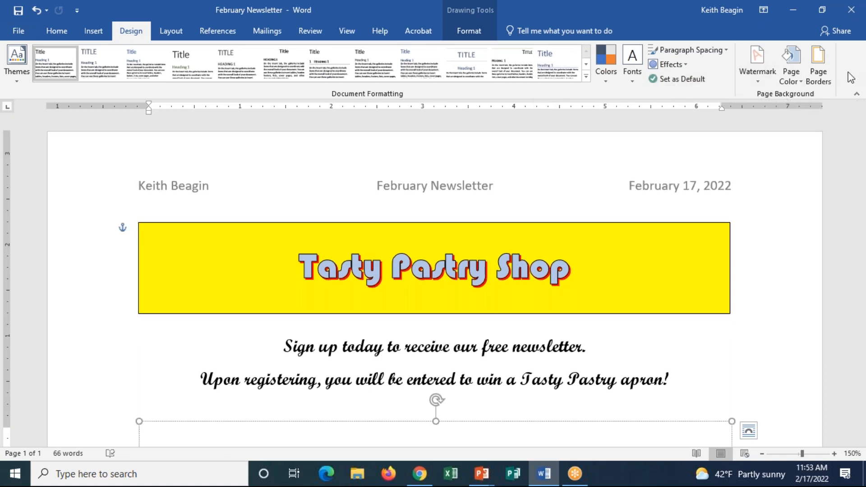
click(822, 73)
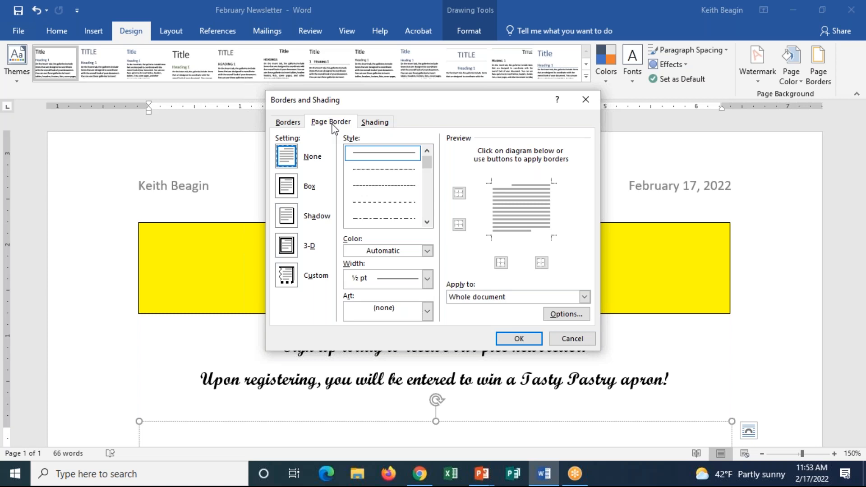
click(286, 189)
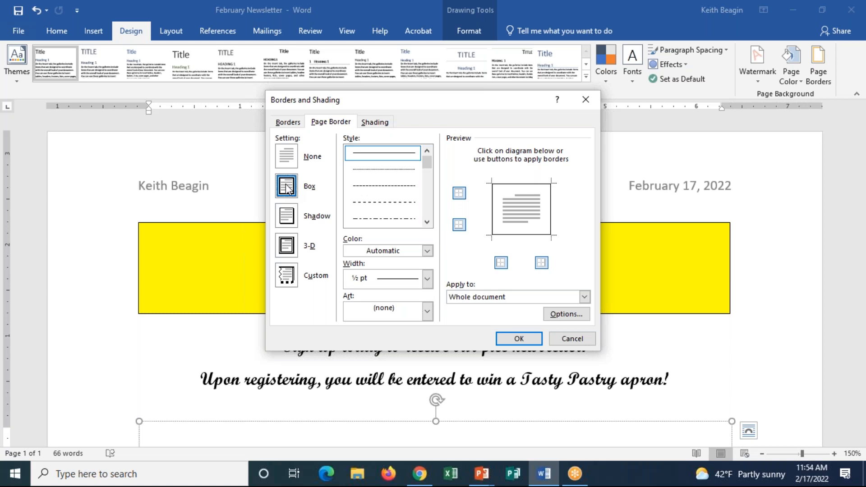
click(431, 179)
scroll(429, 179, down, 2)
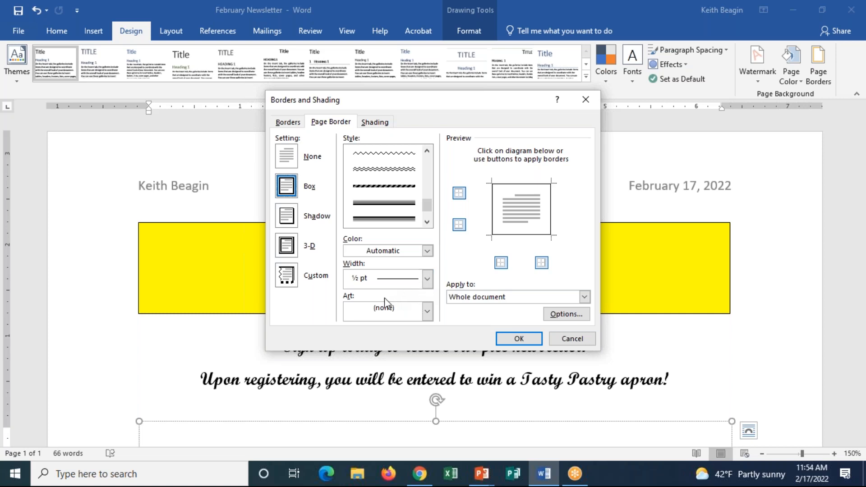
click(432, 317)
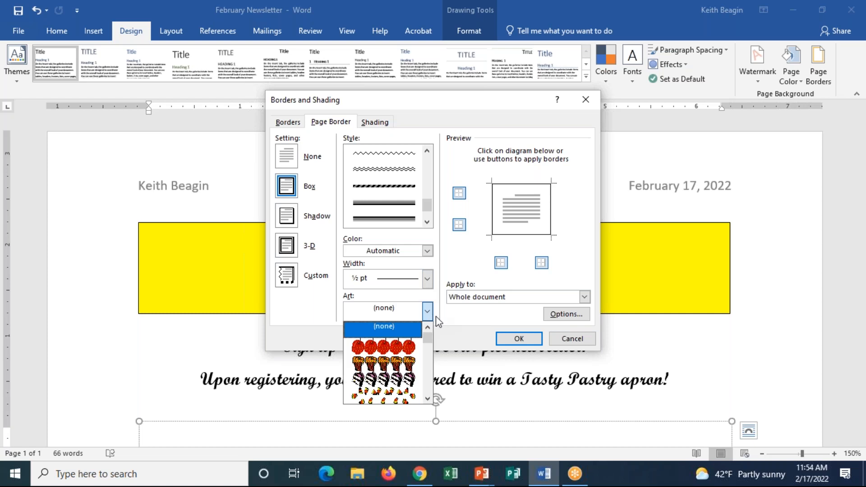
click(397, 381)
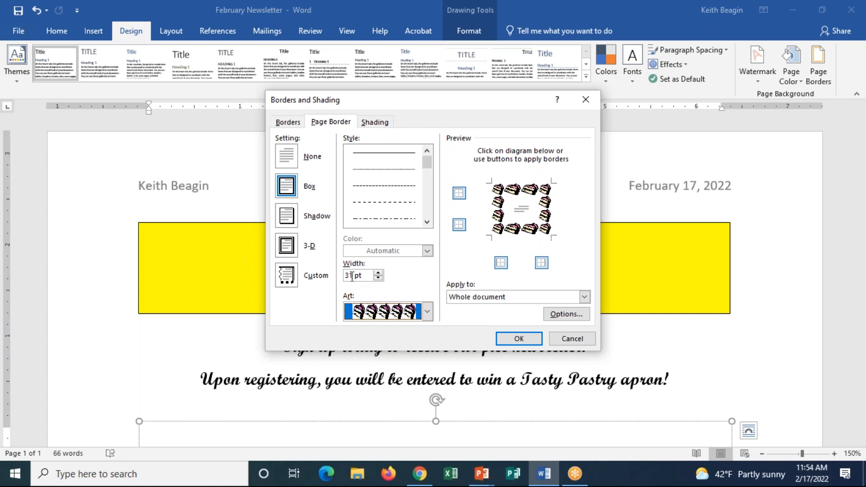
click(519, 339)
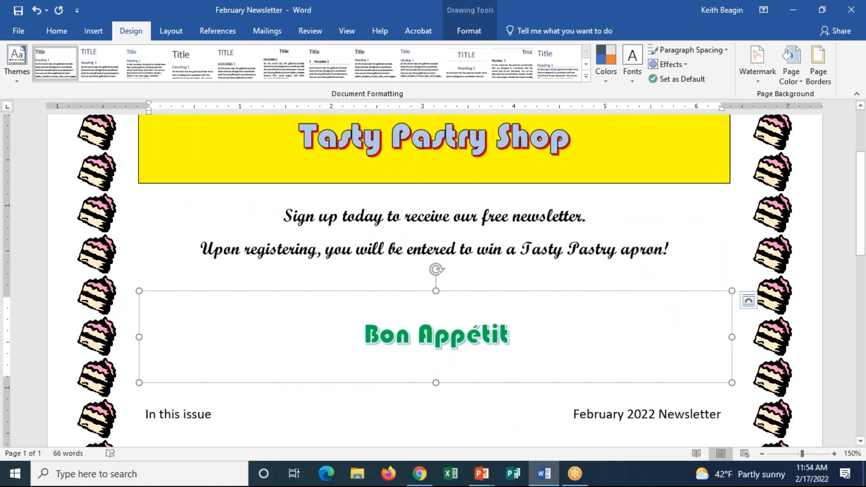
Reduce the width of the cake slice page border to 12 pt so it clears the header text.
scroll(171, 167, up, 3)
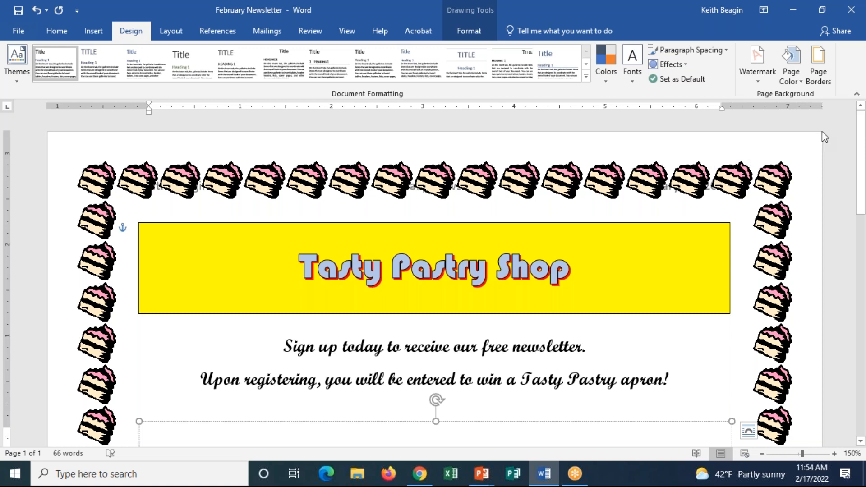
click(818, 68)
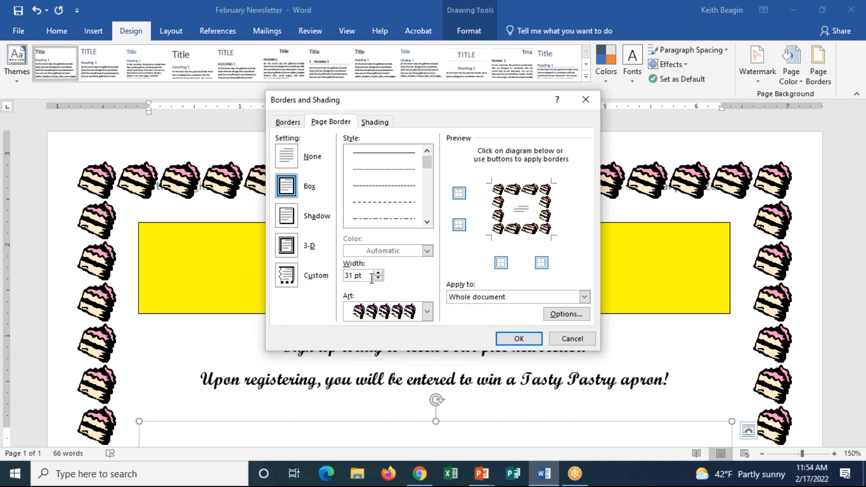
click(379, 279)
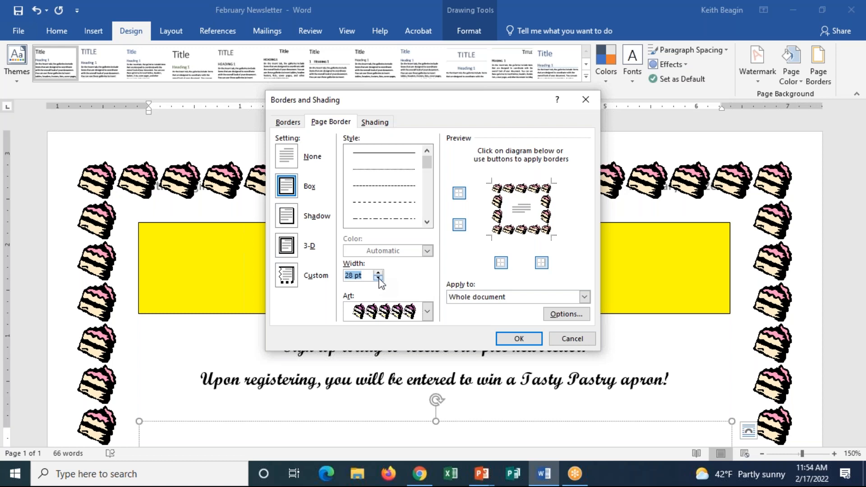
click(378, 278)
click(378, 278)
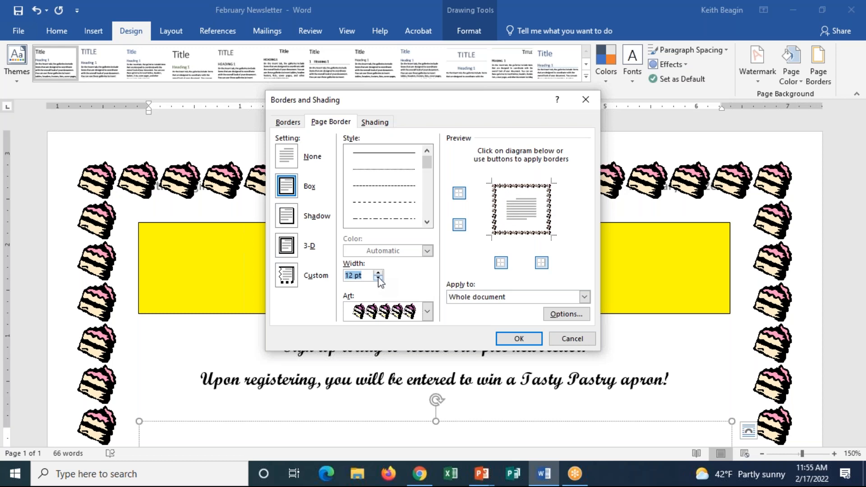
click(518, 339)
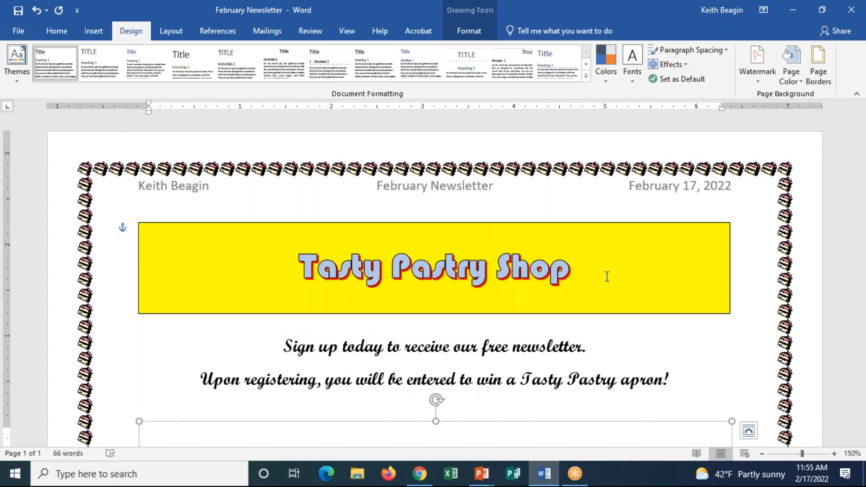
Examine the paragraph border settings and the Apply to choices for the "Sign up today" line, and close them without applying a border.
click(58, 35)
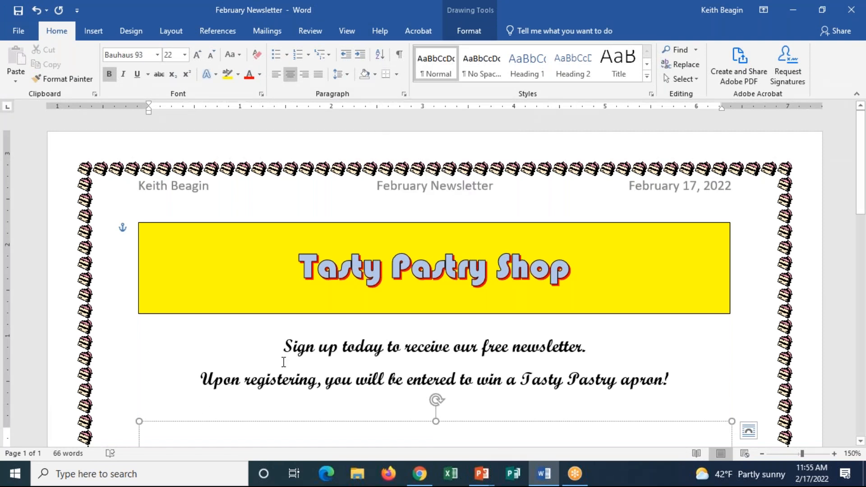
click(283, 347)
drag(284, 345, 585, 348)
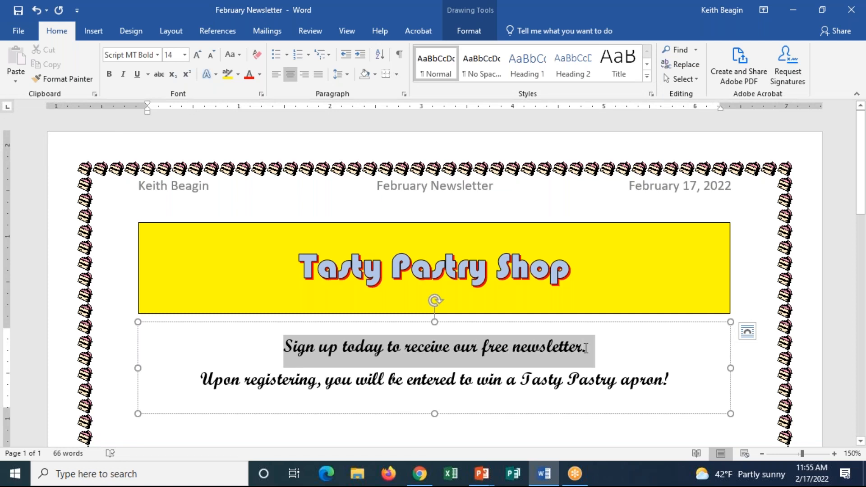
mouse_move(585, 348)
mouse_down()
mouse_move(291, 354)
mouse_move(595, 348)
mouse_up()
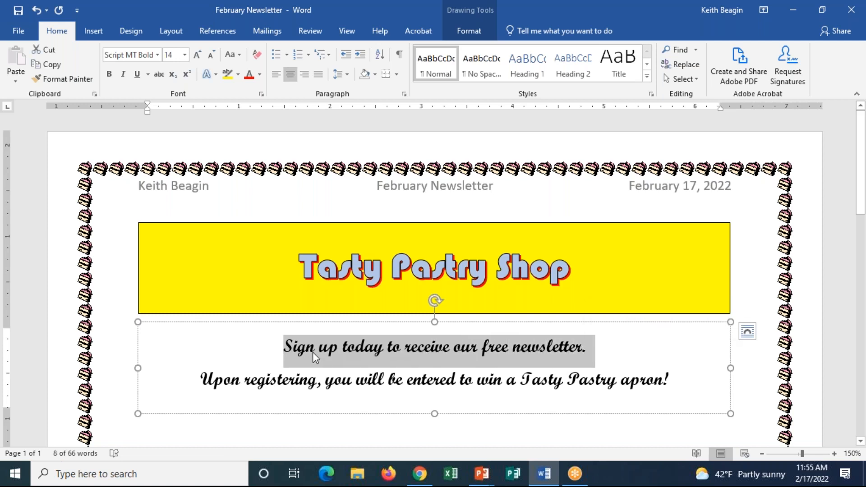
click(293, 346)
click(396, 74)
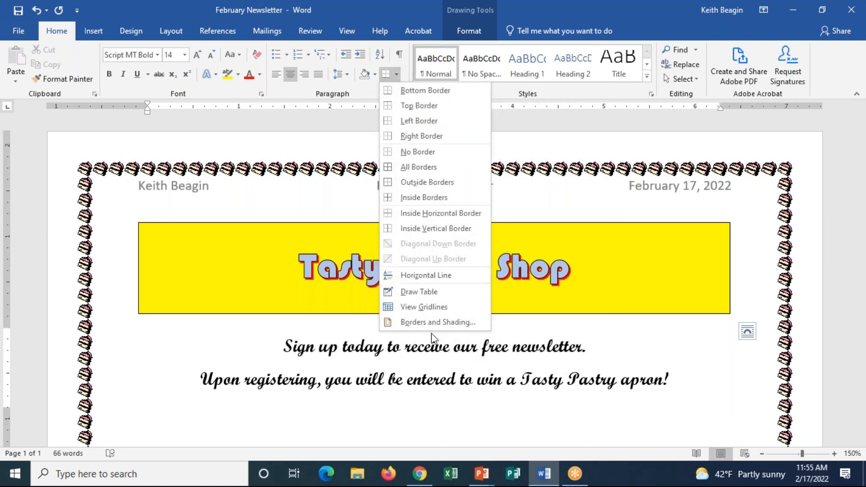
click(454, 323)
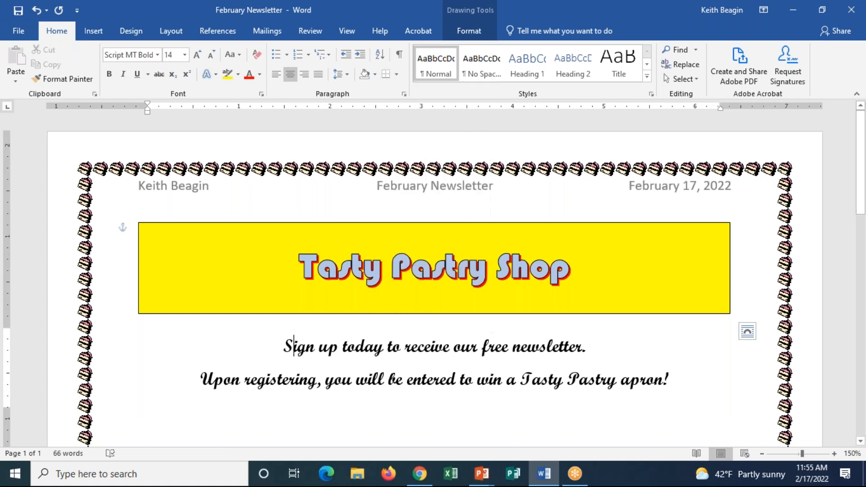
click(289, 122)
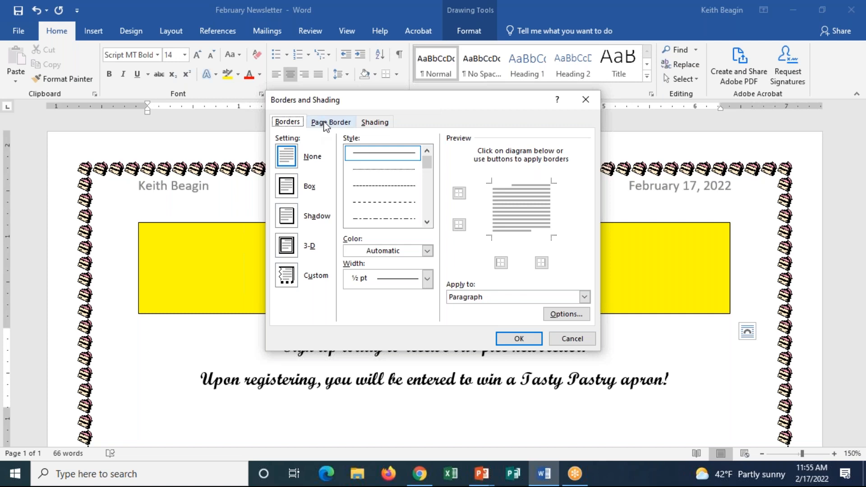
click(492, 297)
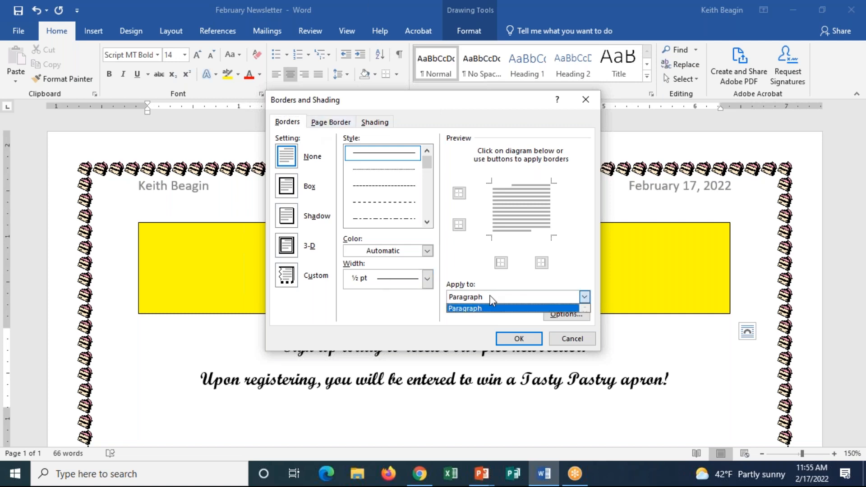
click(492, 308)
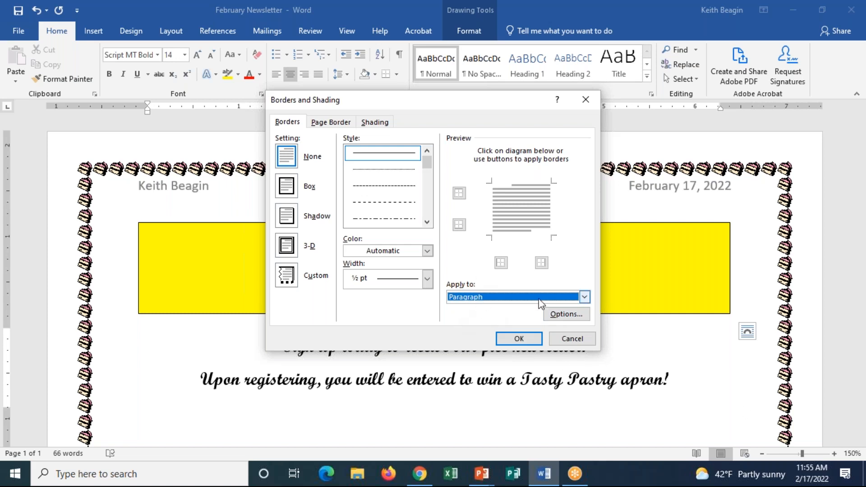
click(572, 338)
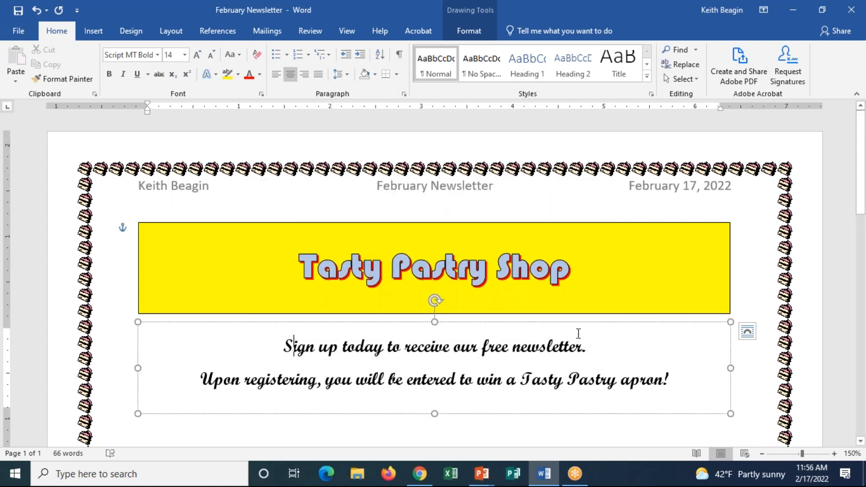
Save the newsletter, check the full page in the print preview, and return to the document.
click(15, 10)
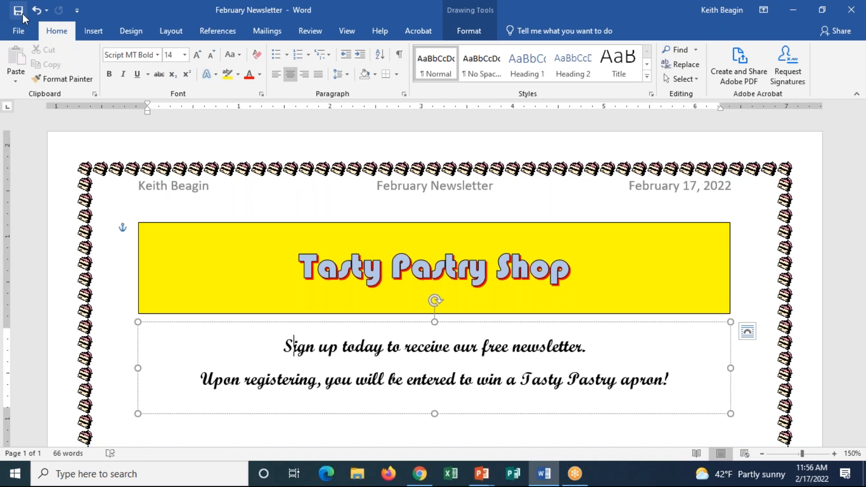
click(20, 31)
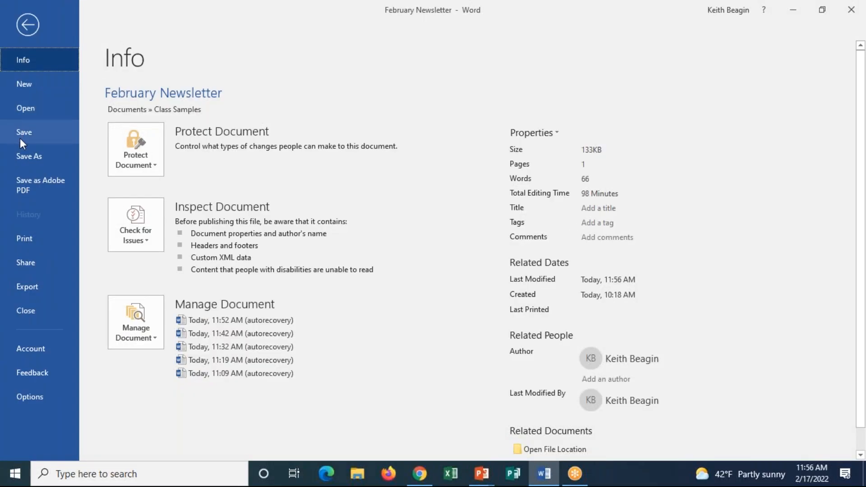
click(59, 237)
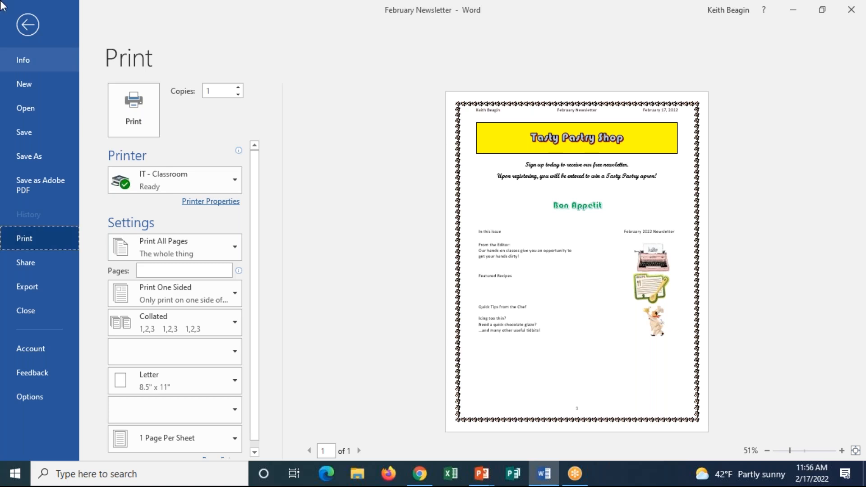
click(28, 25)
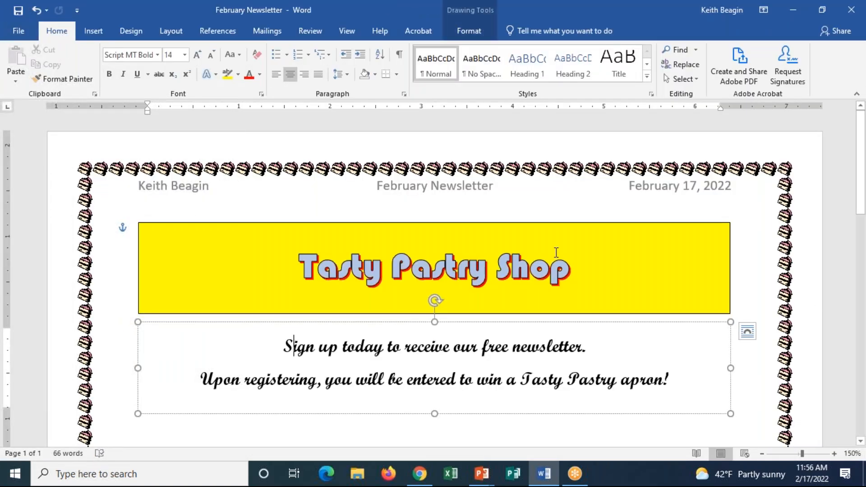
Turn on the gridlines for the borderless "In this issue" table.
scroll(586, 270, down, 7)
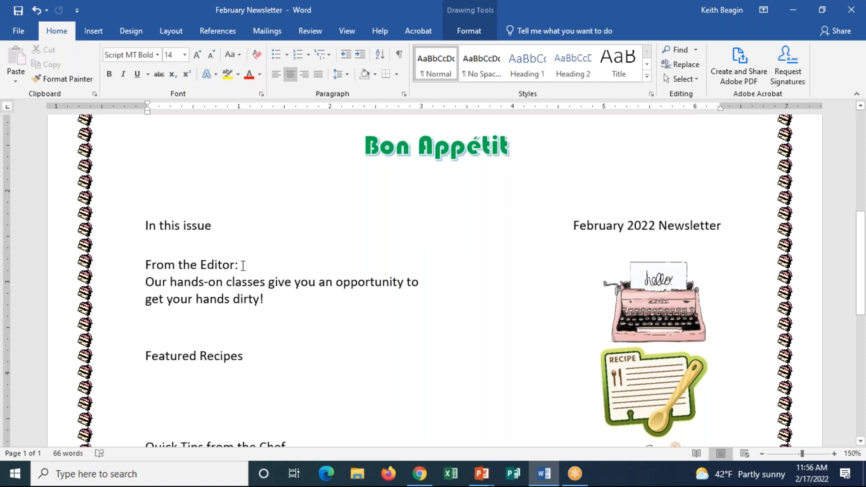
click(206, 225)
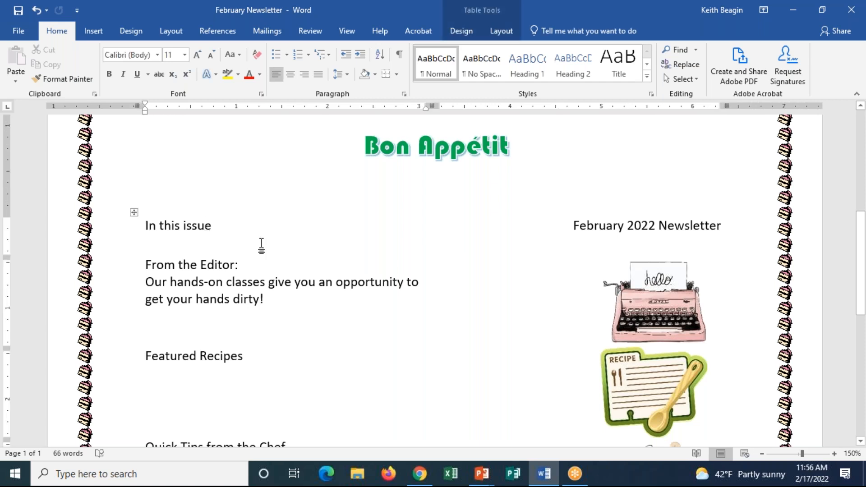
click(505, 33)
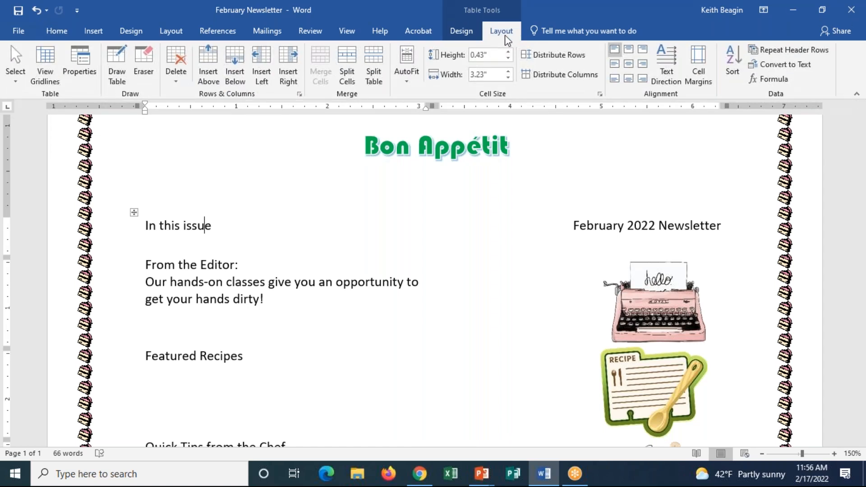
click(47, 59)
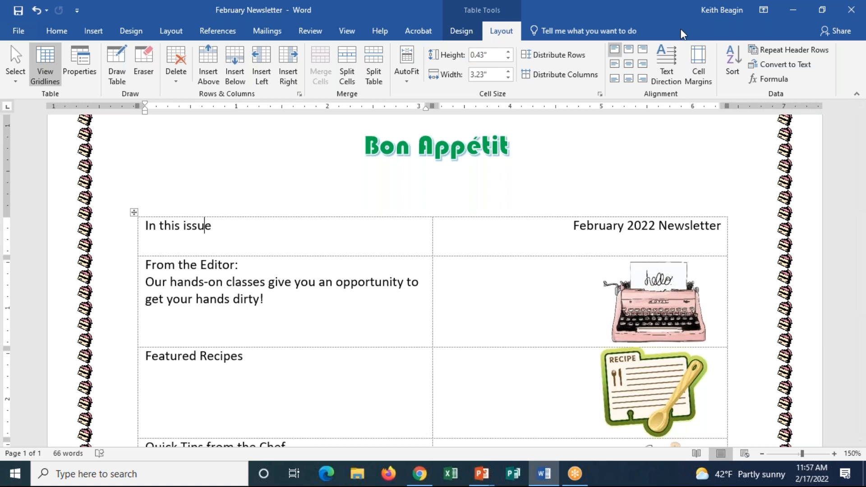
click(649, 23)
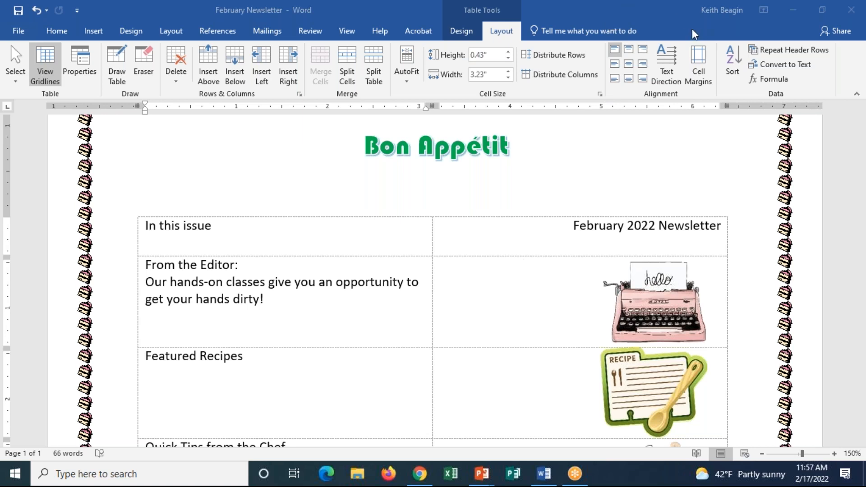
Switch to the "Welcome to Class! - Computer Instruction" presentation in PowerPoint and go to slide 2, "Thanks for Coming!".
scroll(396, 362, up, 3)
scroll(399, 338, up, 2)
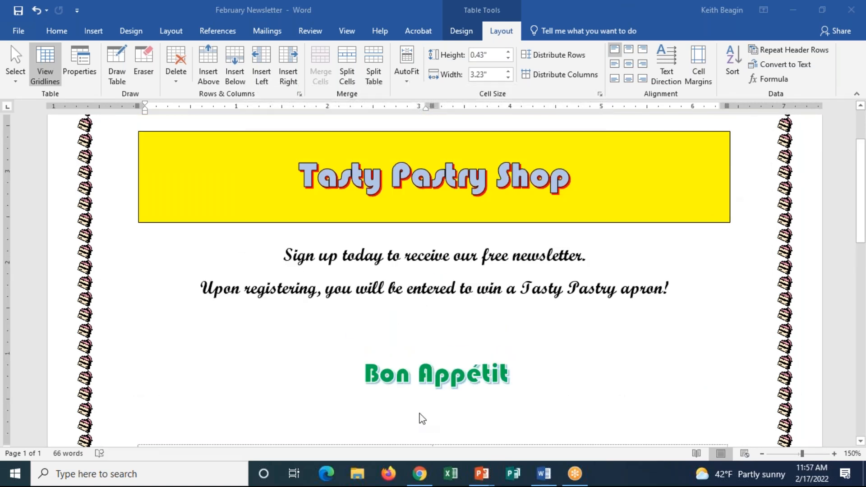
mouse_move(493, 478)
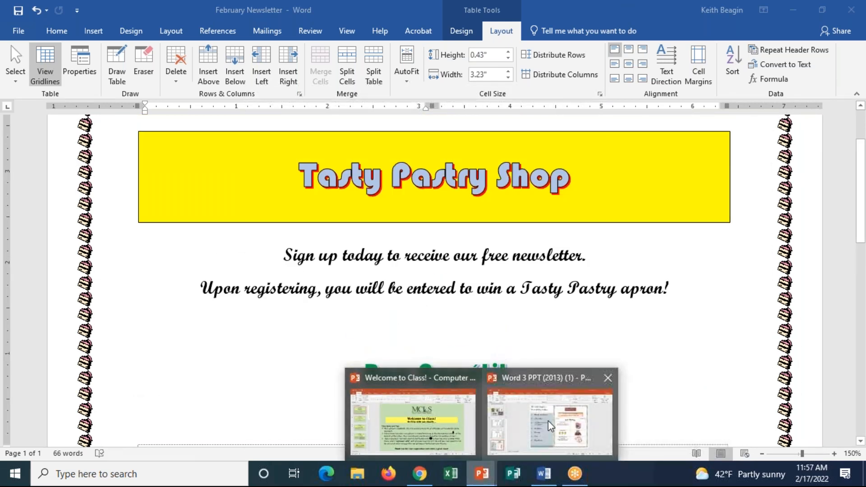
click(550, 422)
mouse_move(489, 480)
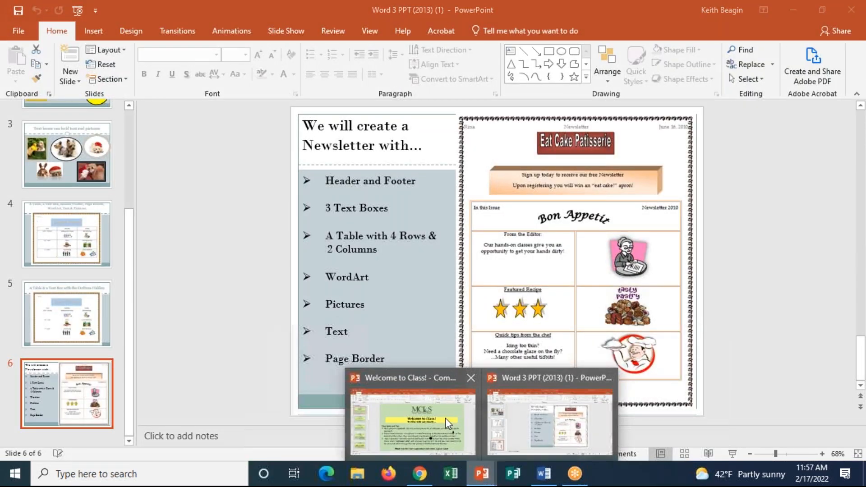
click(415, 424)
key(Page_Down)
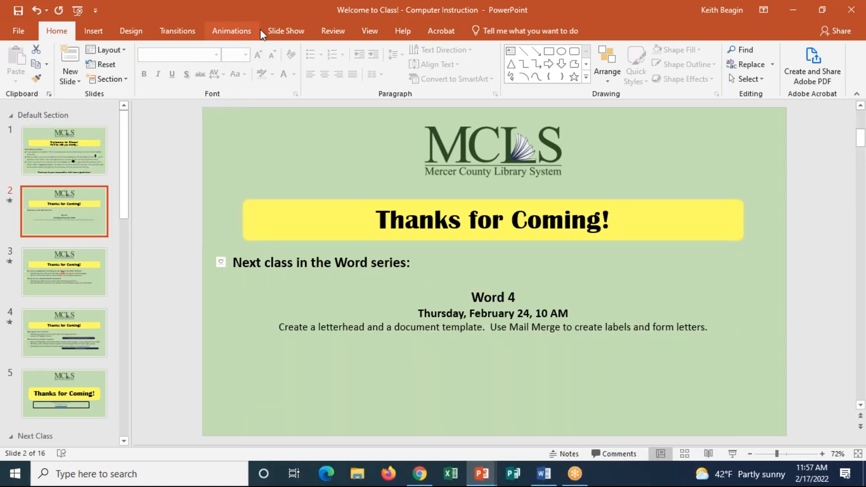
Start the slide show from the current slide and reveal the Word 4 class title, date and description one by one.
click(286, 31)
click(61, 63)
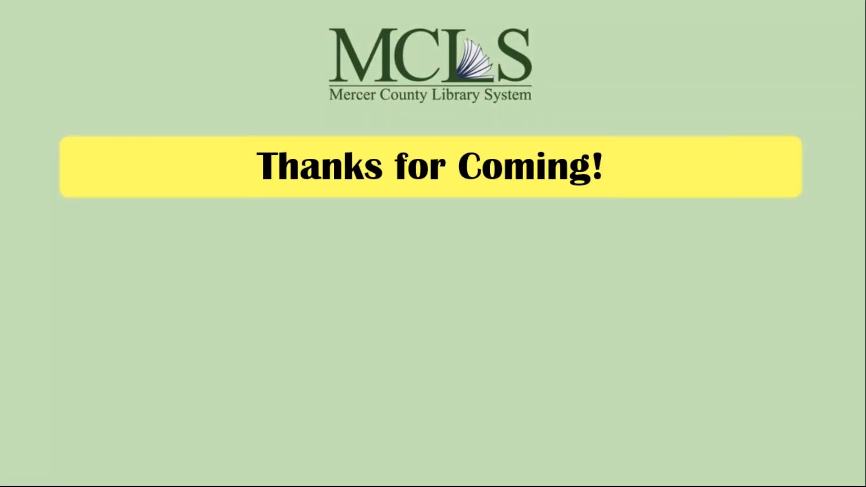
key(Right)
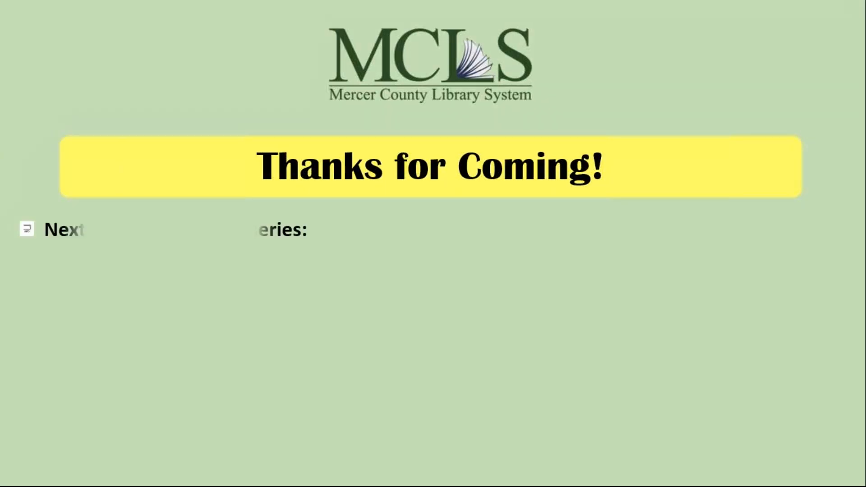
key(Right)
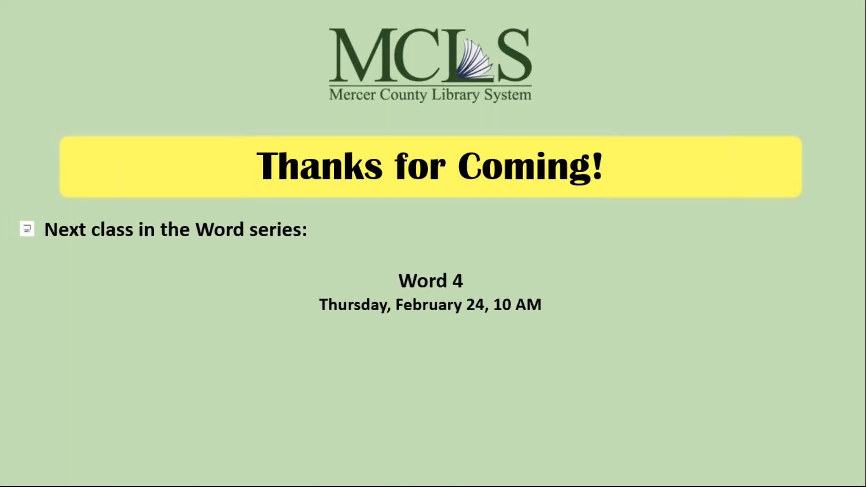
key(Right)
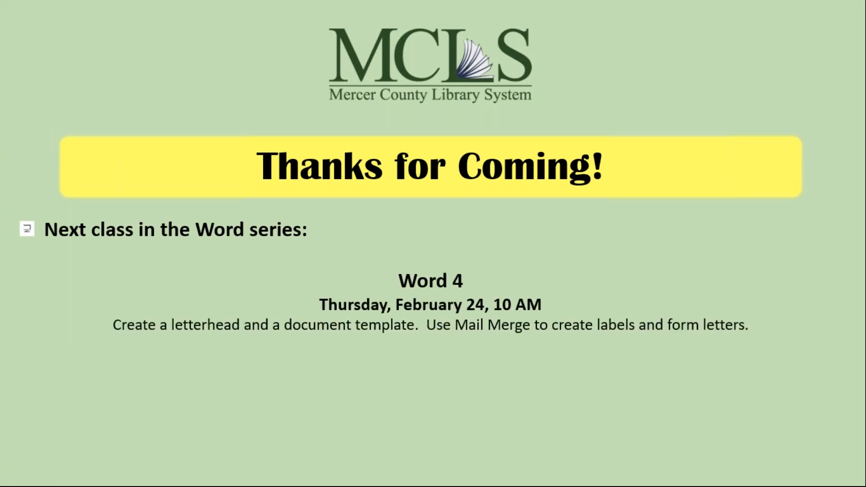